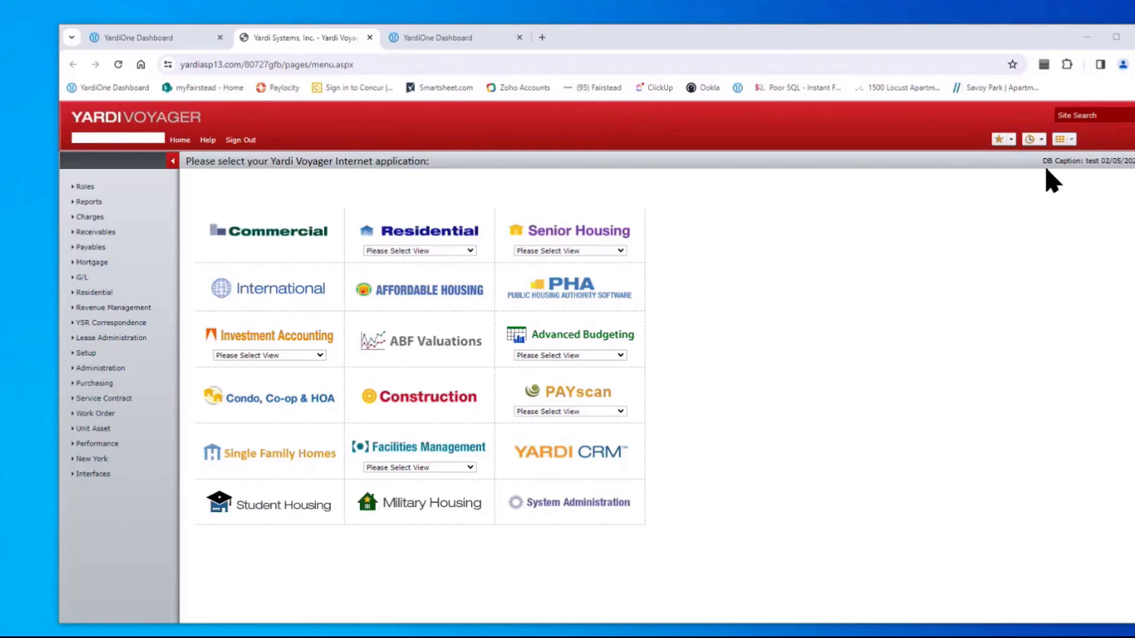
Filter the System Administration user review to Active users
drag(1043, 161, 1132, 162)
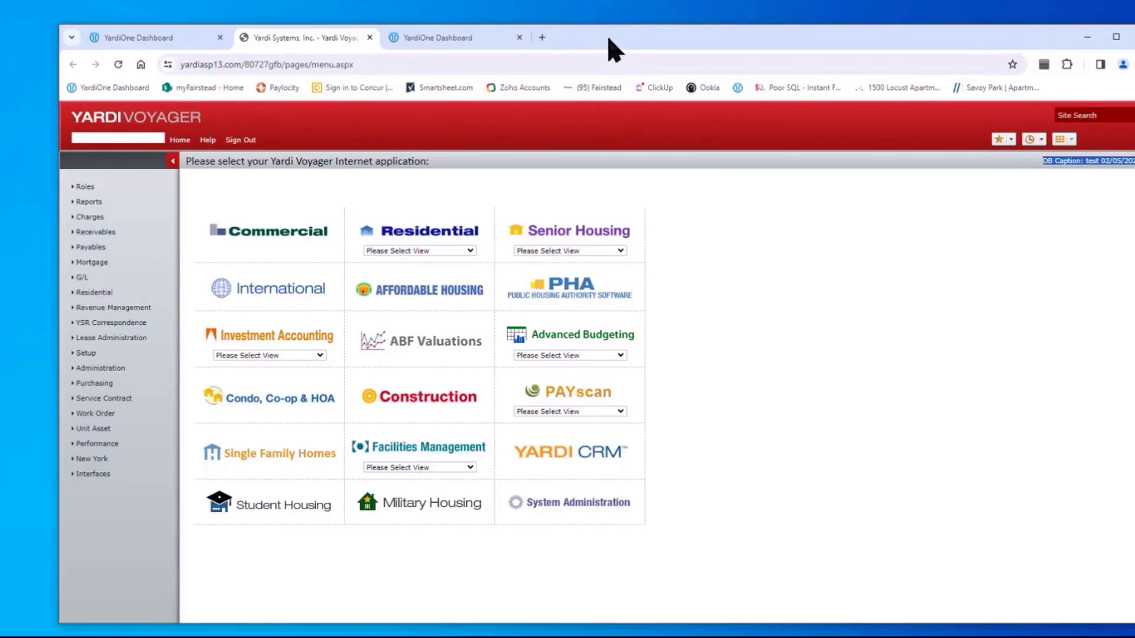
drag(609, 39, 598, 37)
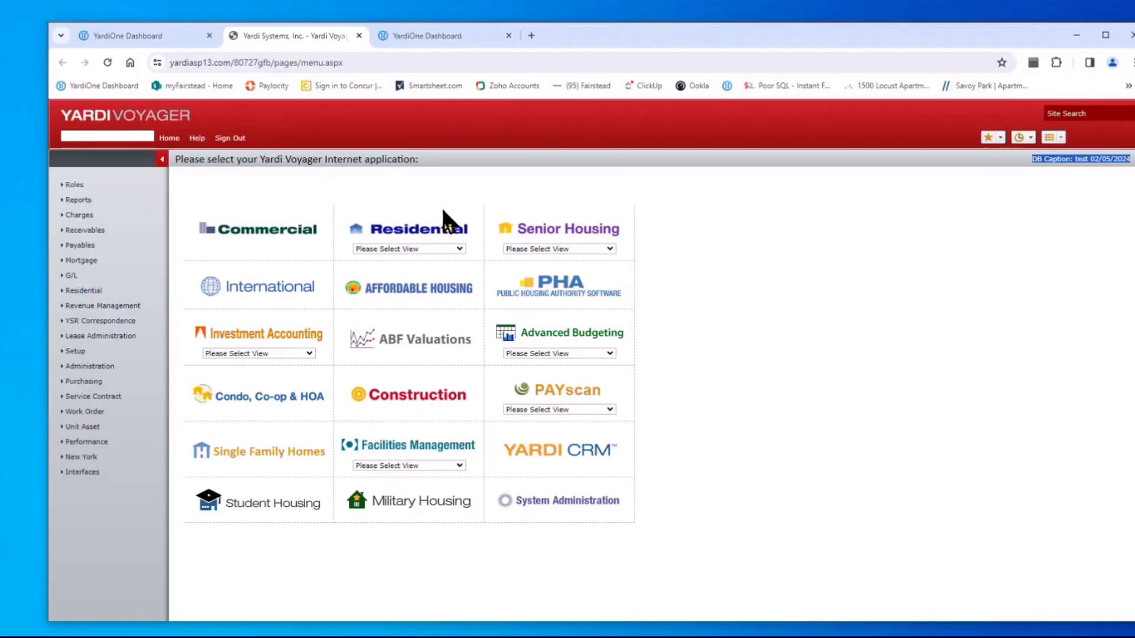
click(567, 503)
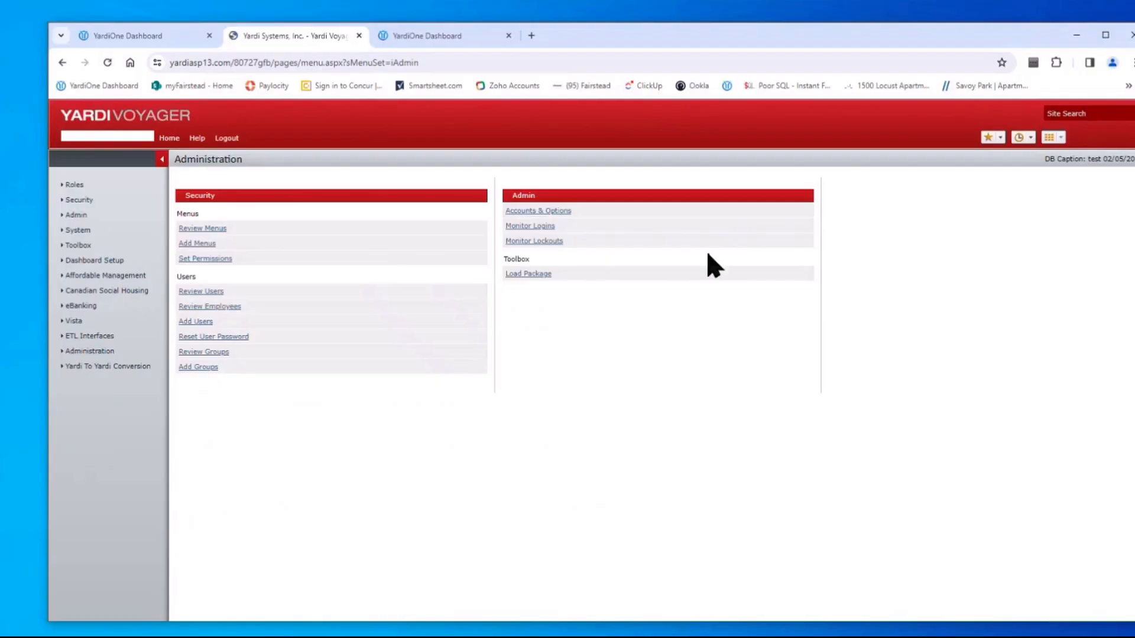
click(200, 291)
click(277, 232)
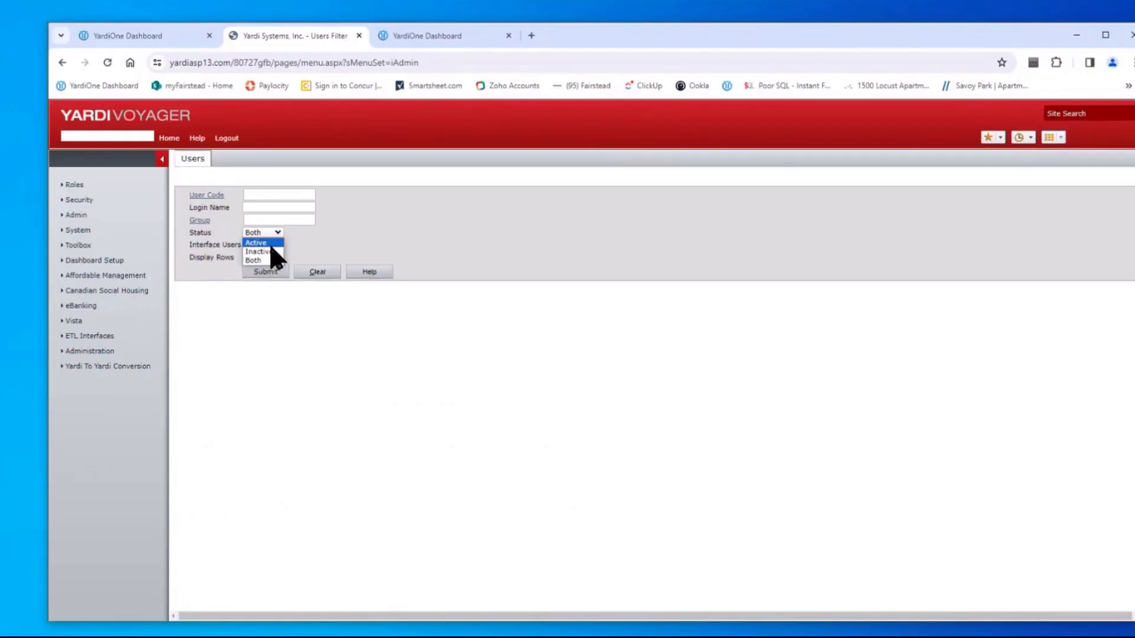
click(265, 243)
click(269, 272)
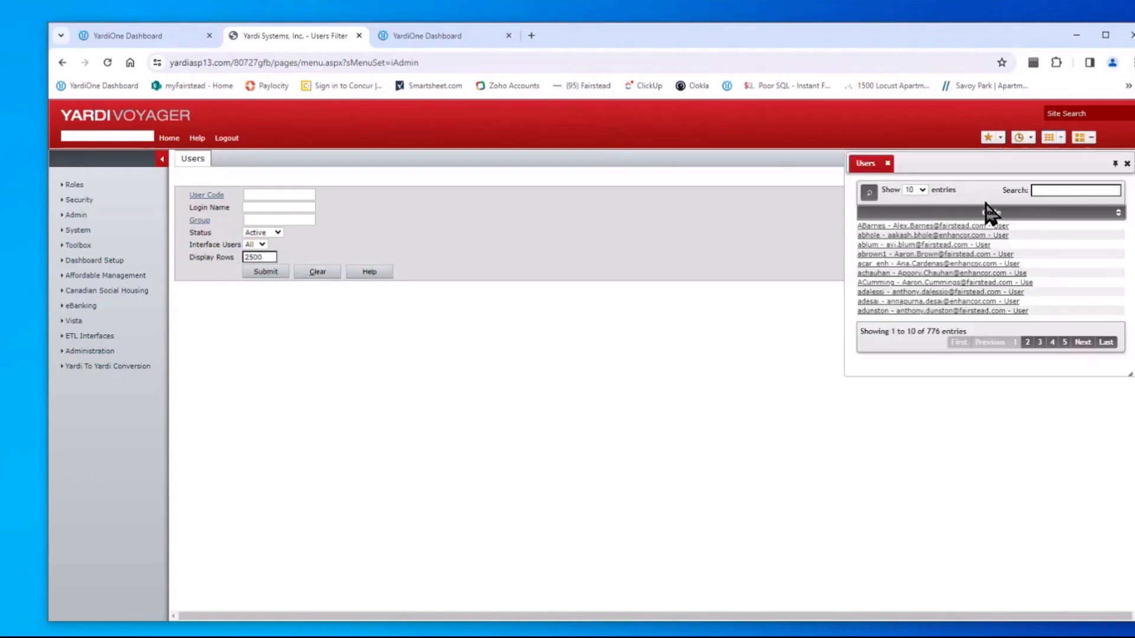
Search the user list by name, open the matching user's record, and copy security group GFBMCRes
click(1058, 190)
text(ramon)
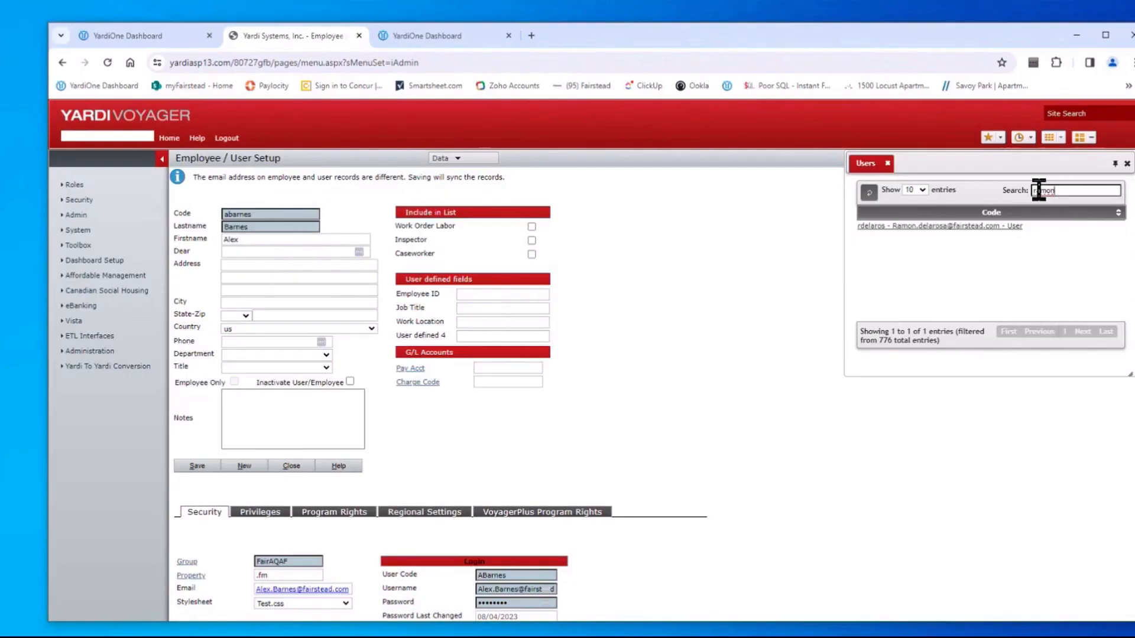
drag(1054, 190, 985, 195)
text(rem)
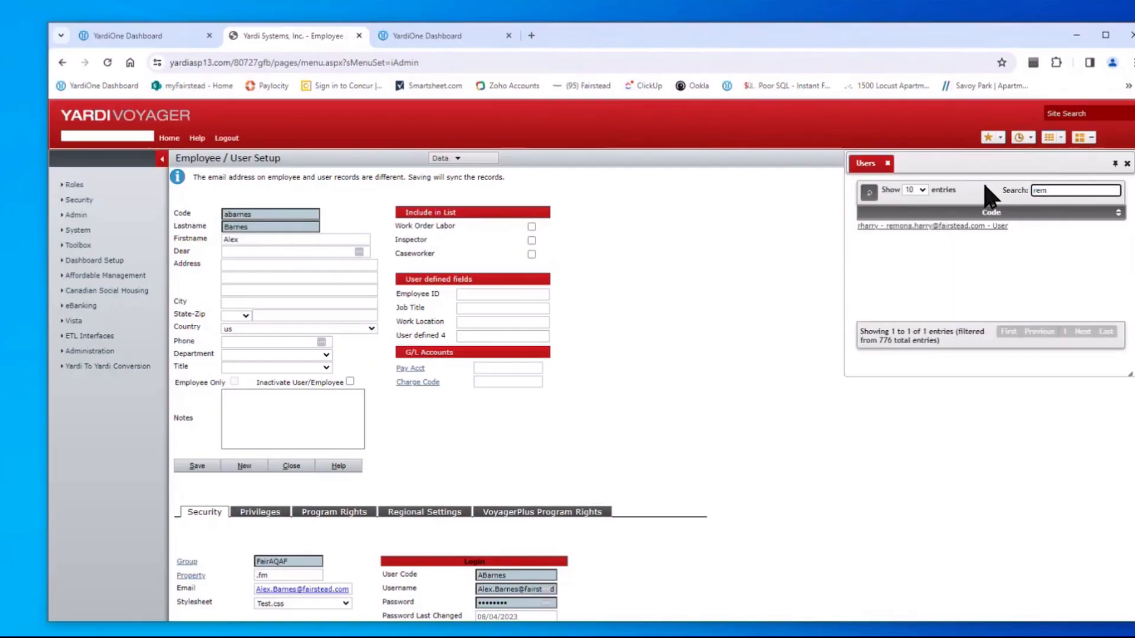
click(919, 227)
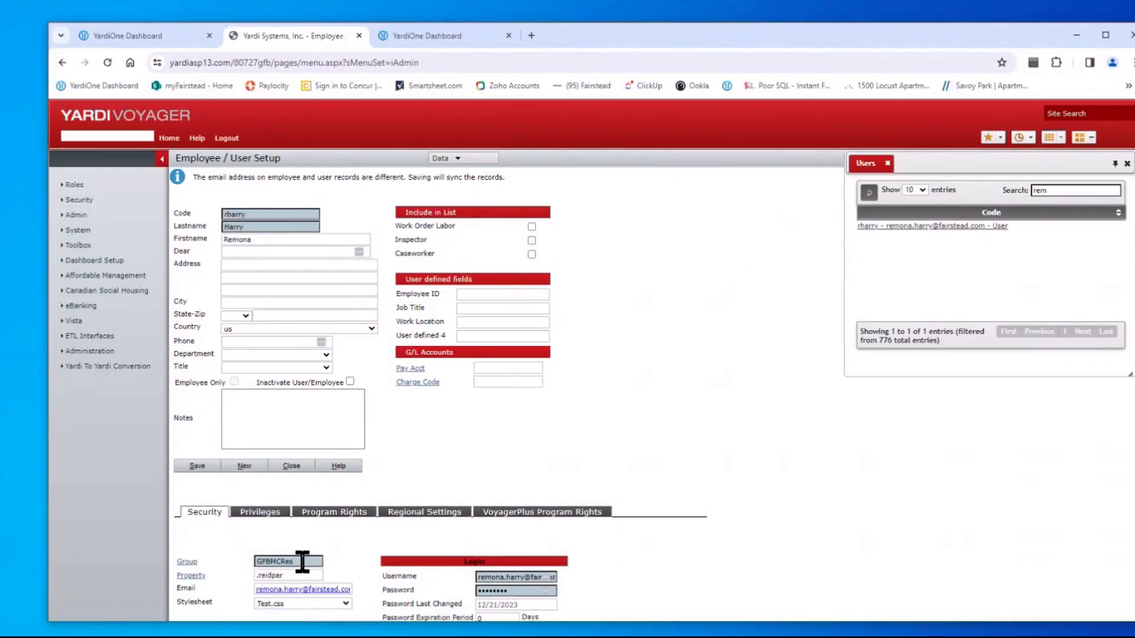
drag(305, 562, 175, 573)
key(ctrl+c)
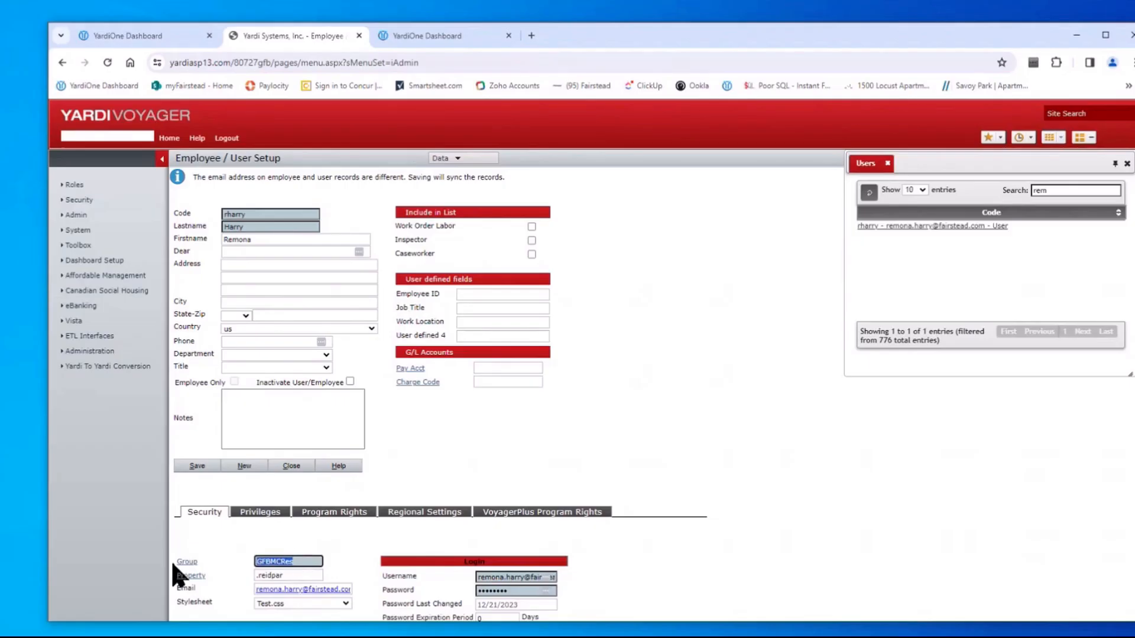
click(176, 139)
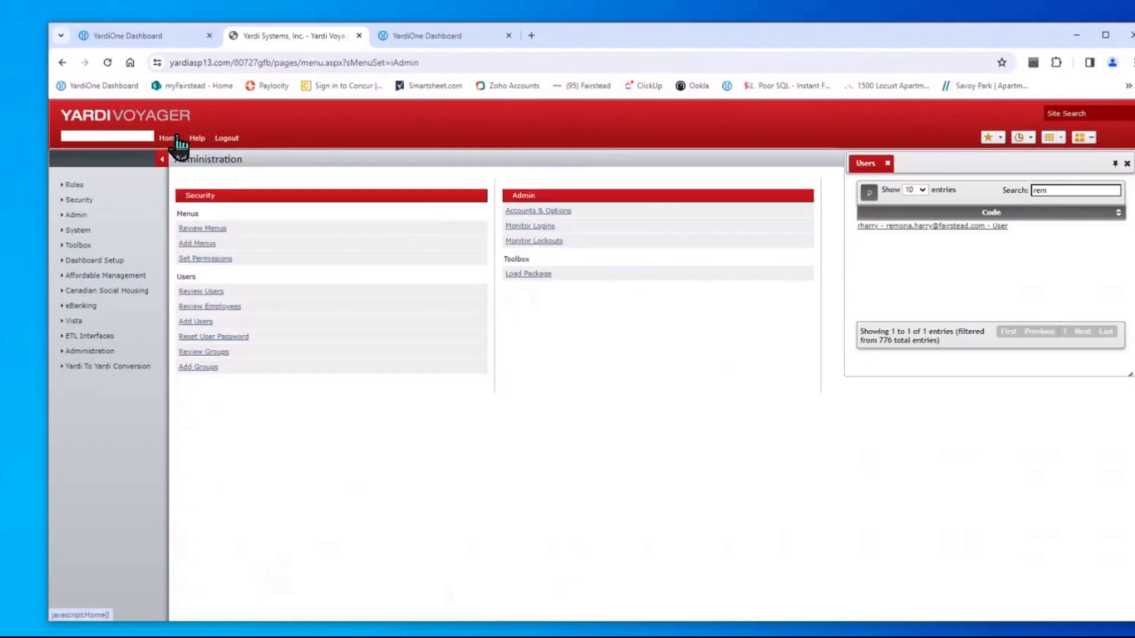
Replace group FA_ActBP with GFBMCRes in Review Groups, look it up, and open Roles
click(208, 352)
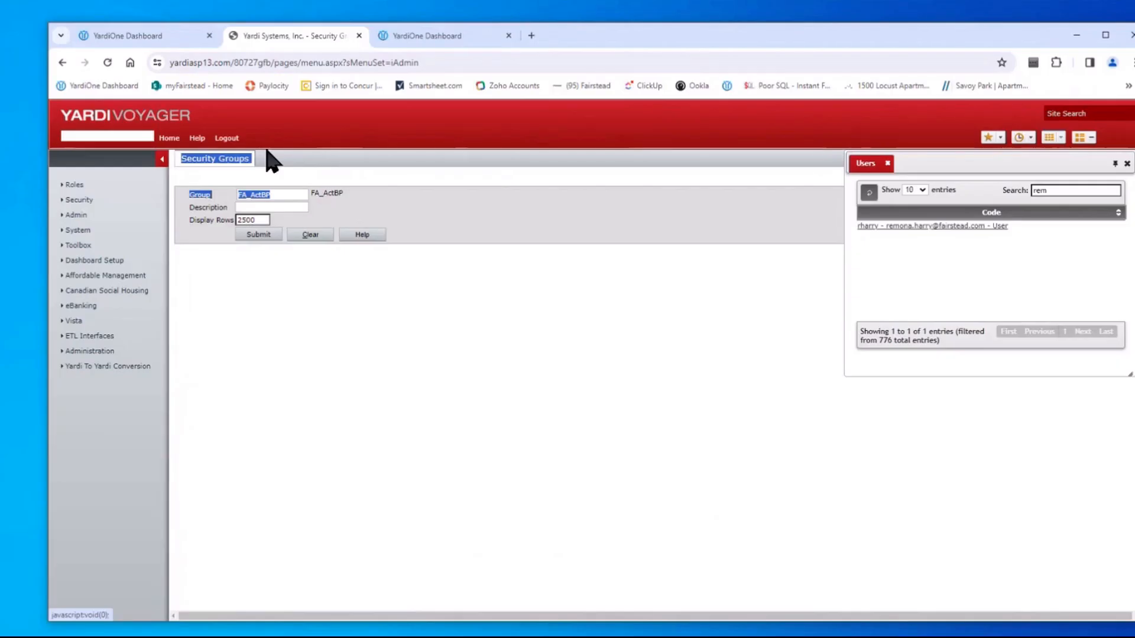
click(288, 195)
drag(289, 195, 121, 187)
key(ctrl+v)
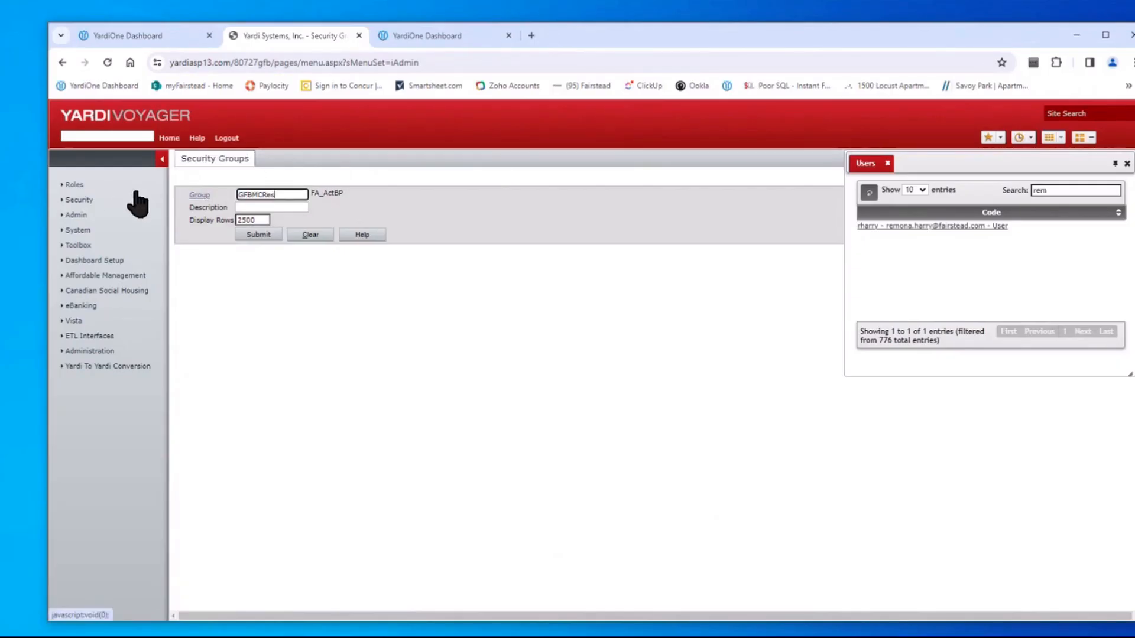
click(256, 235)
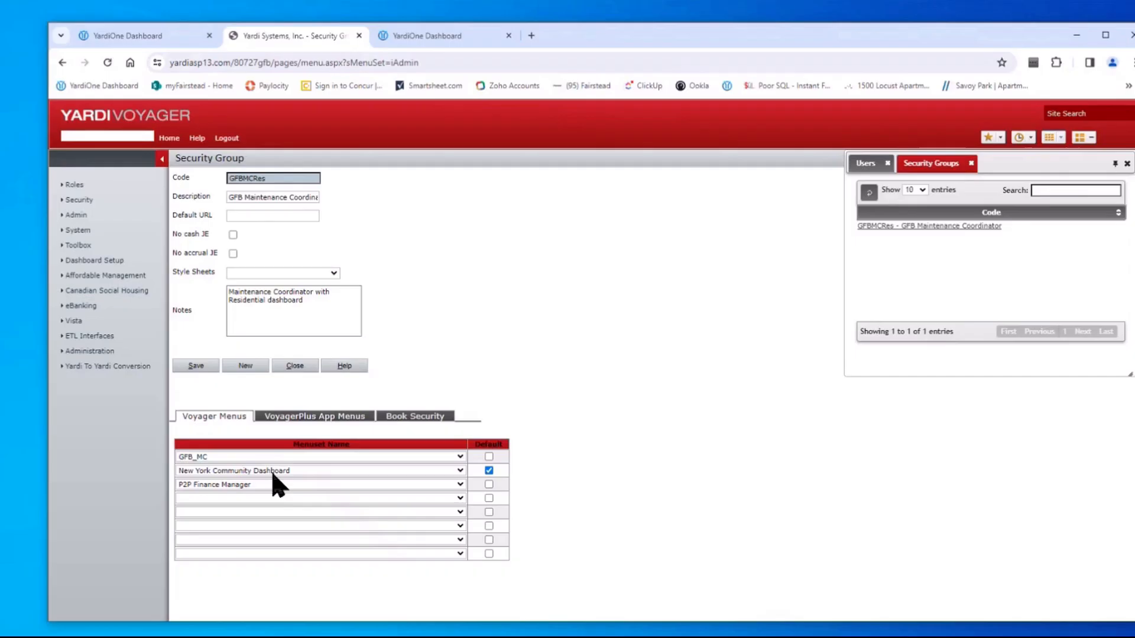
click(76, 187)
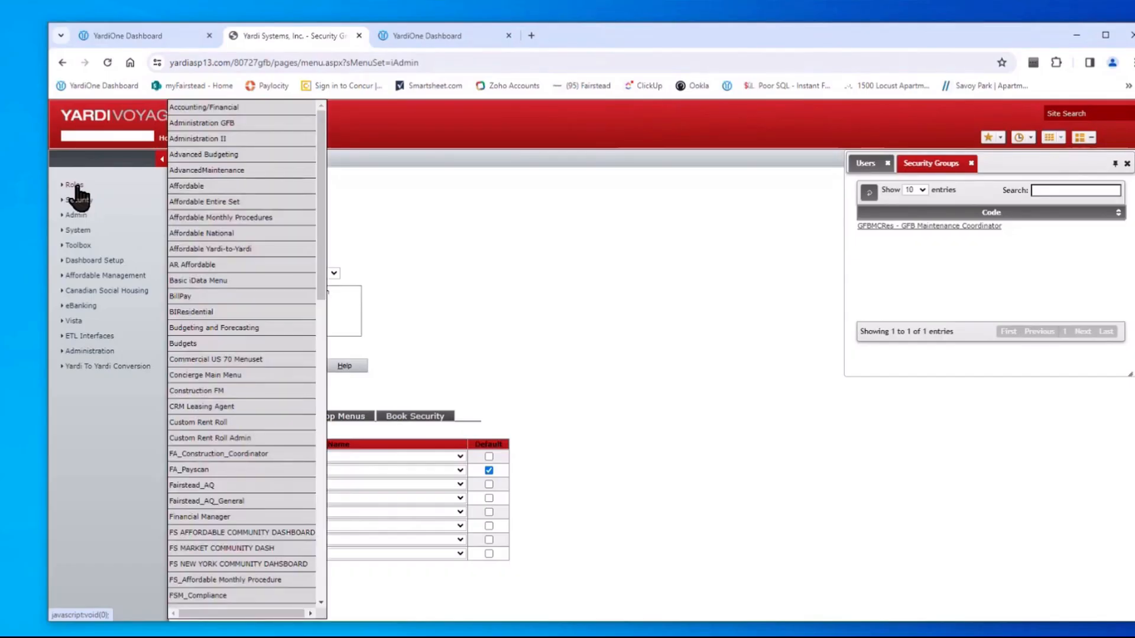
Switch to the FS New York Community Dashboard menu set and close the extra YardiOne tab
click(236, 563)
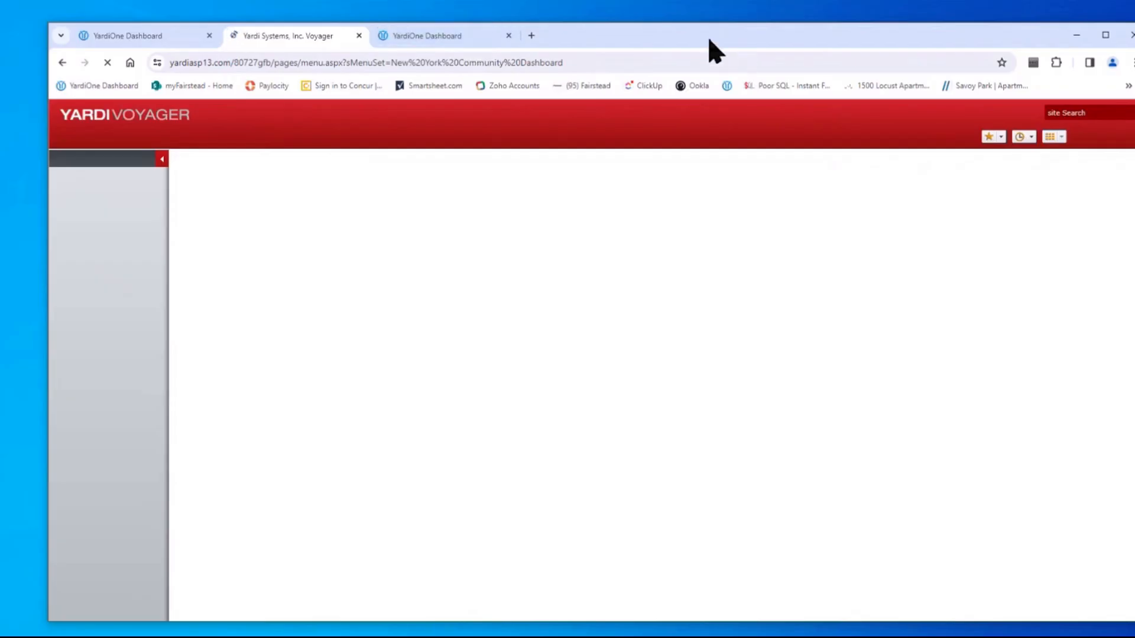
drag(707, 36, 674, 35)
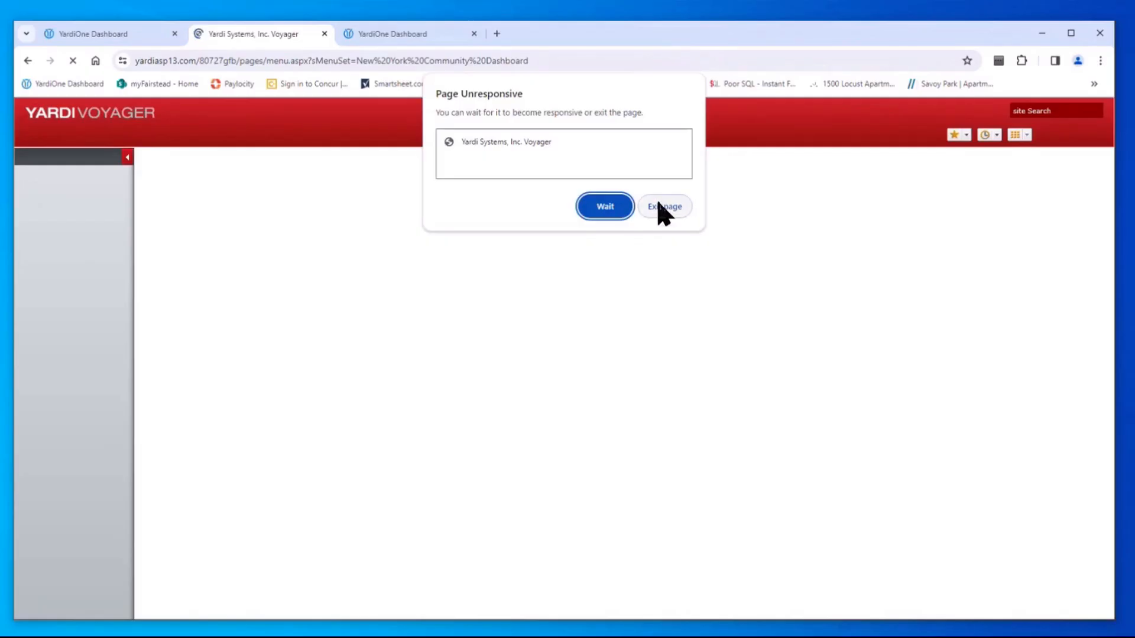
click(606, 205)
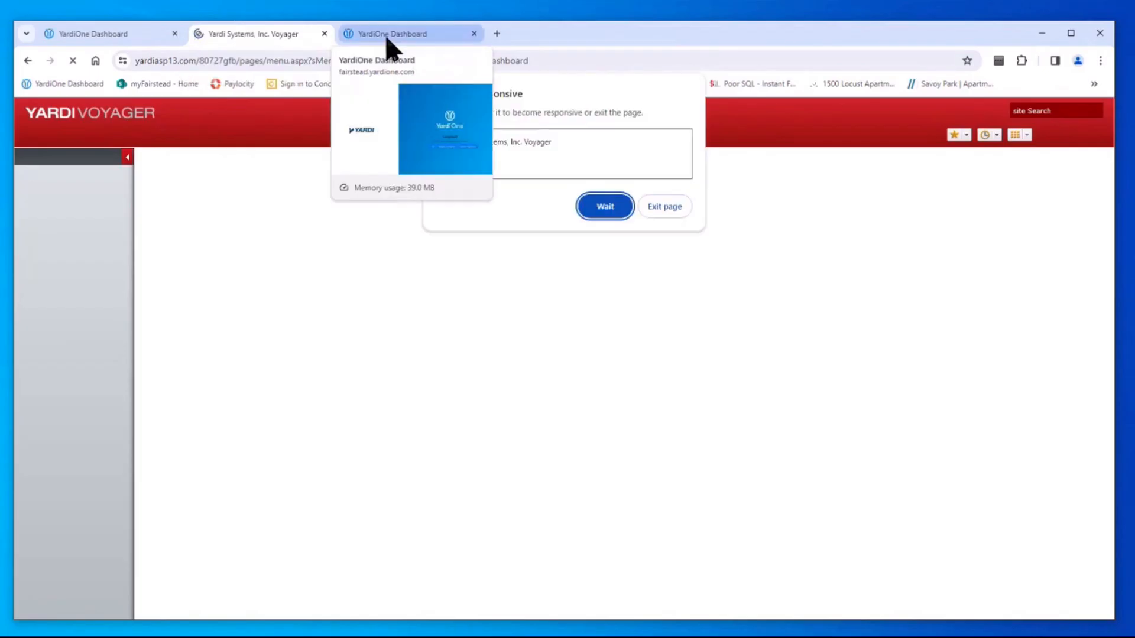
click(474, 34)
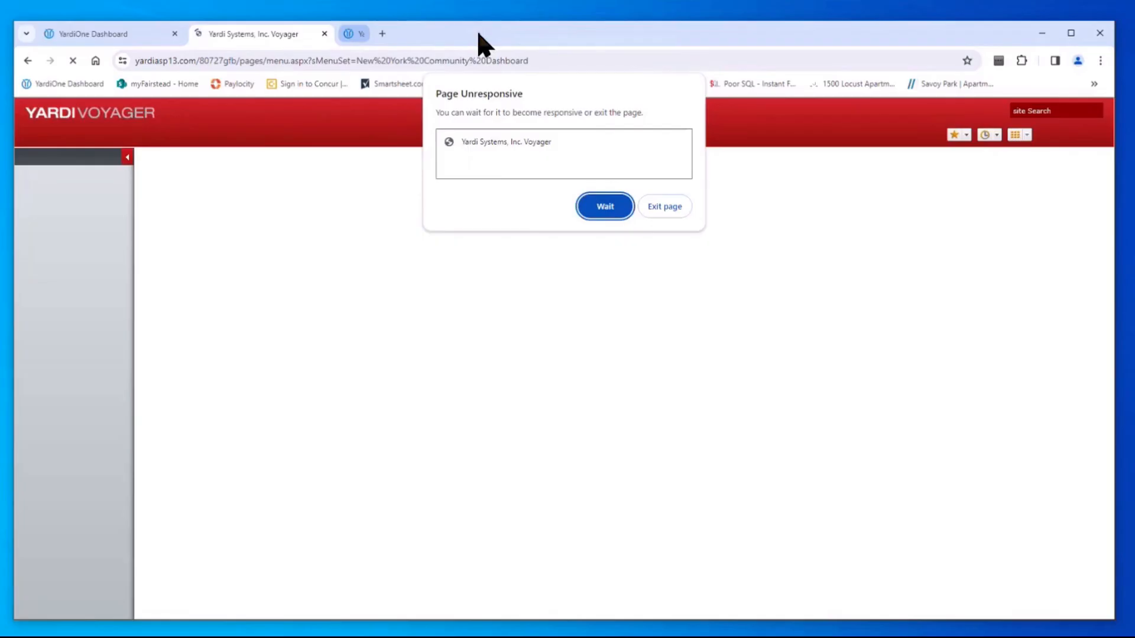
click(607, 211)
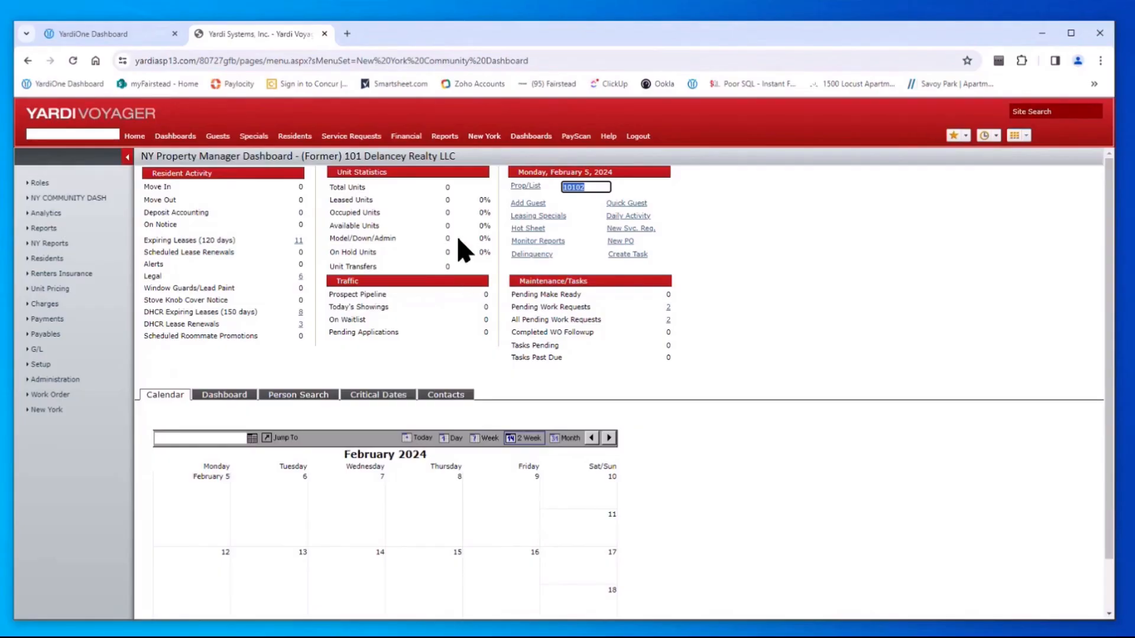
Change the dashboard property from 10102 to nychapp and reload it
click(47, 395)
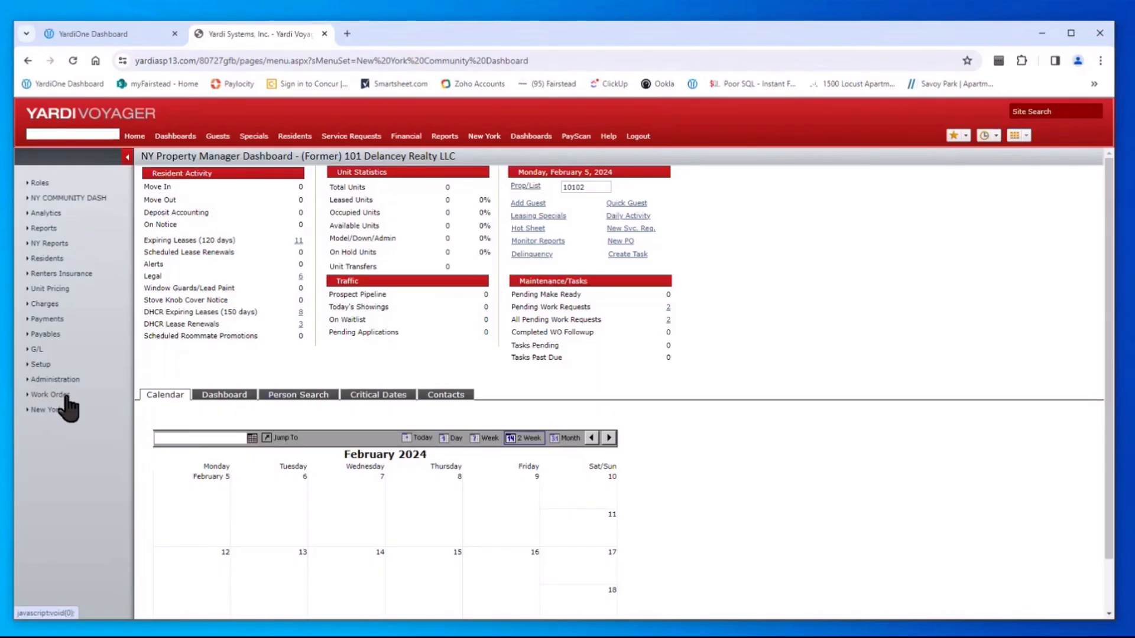
double_click(582, 187)
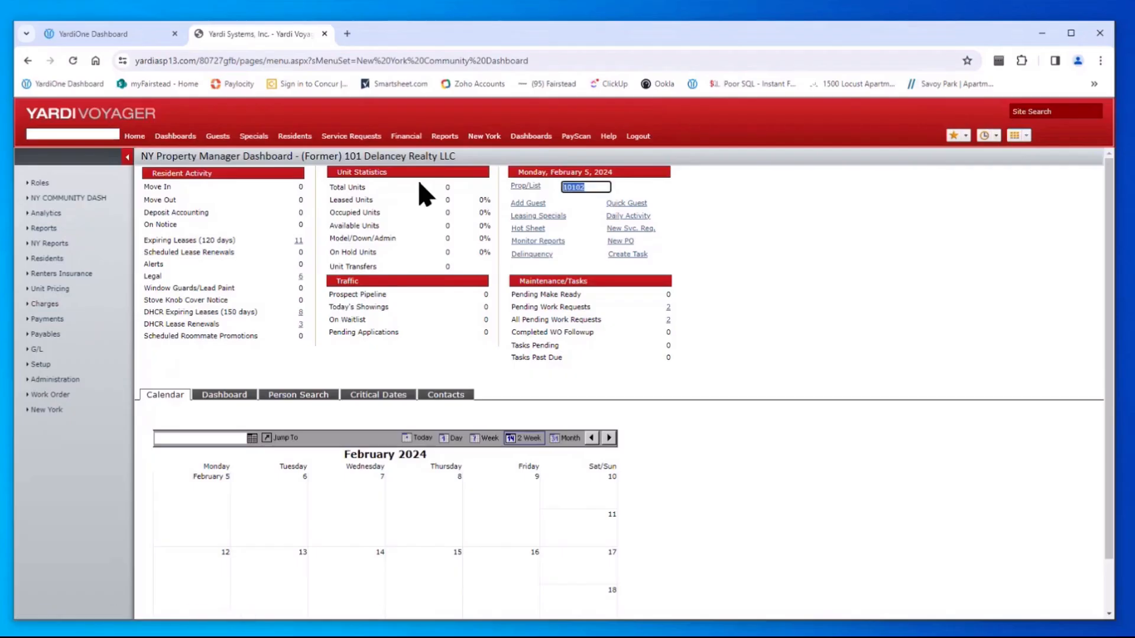
text(nycha)
click(608, 244)
key(Tab)
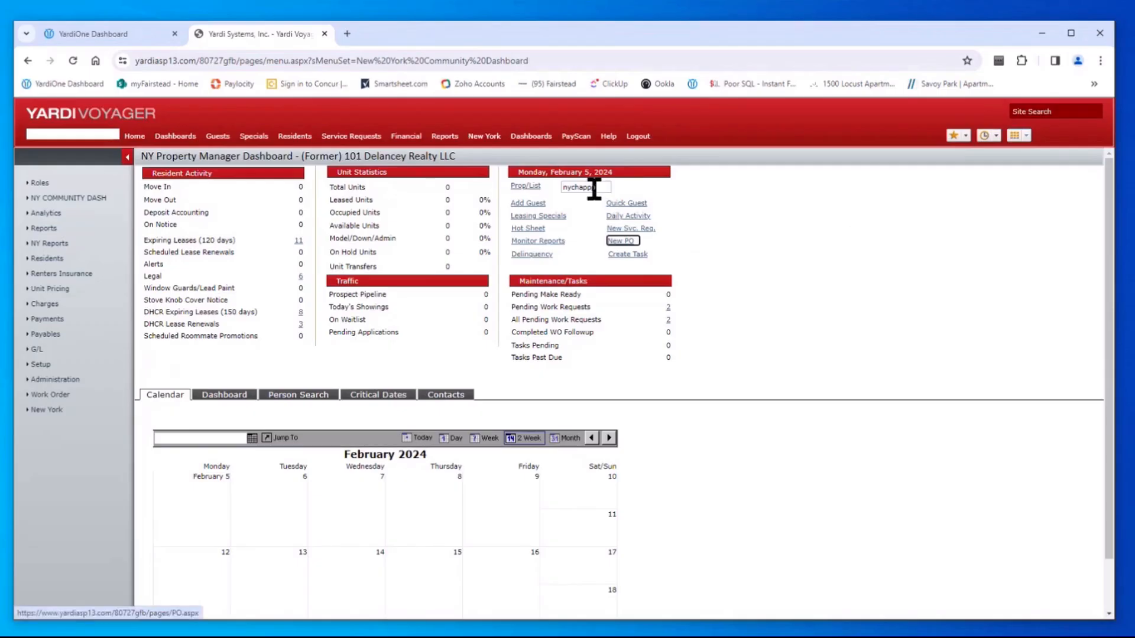
key(Return)
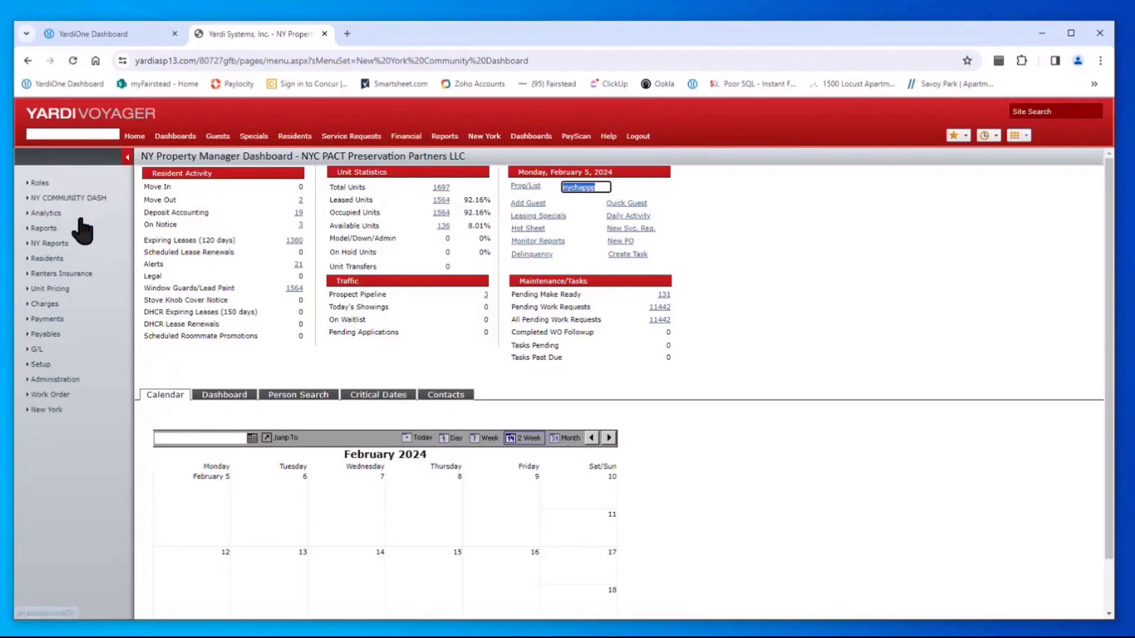
click(39, 365)
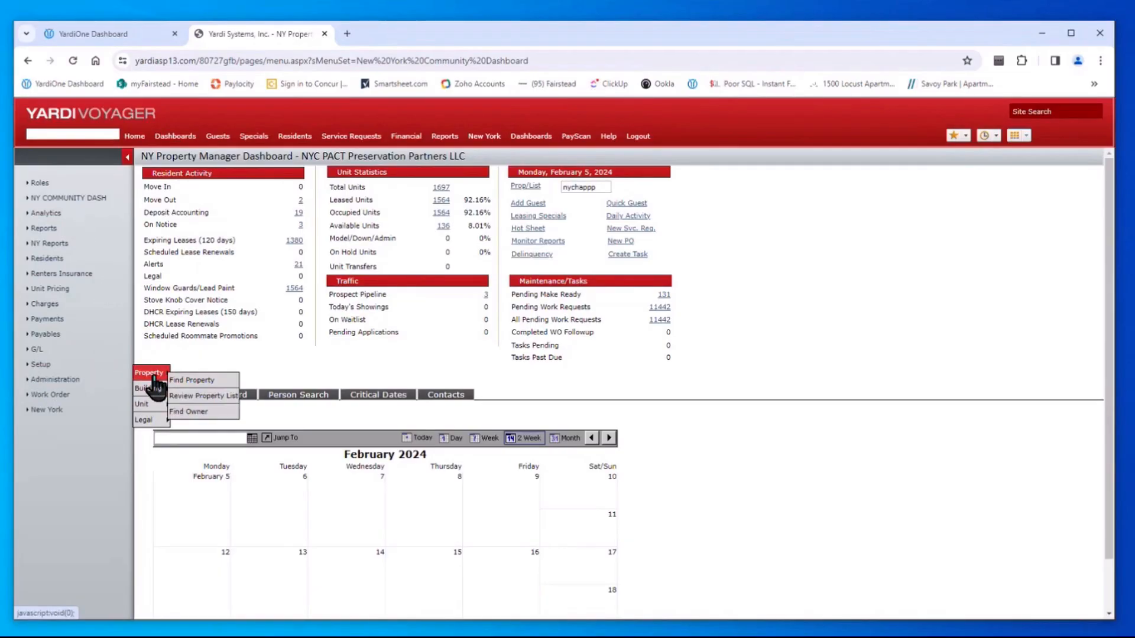
Search current residents of the property and open a resident record's Data options
click(51, 261)
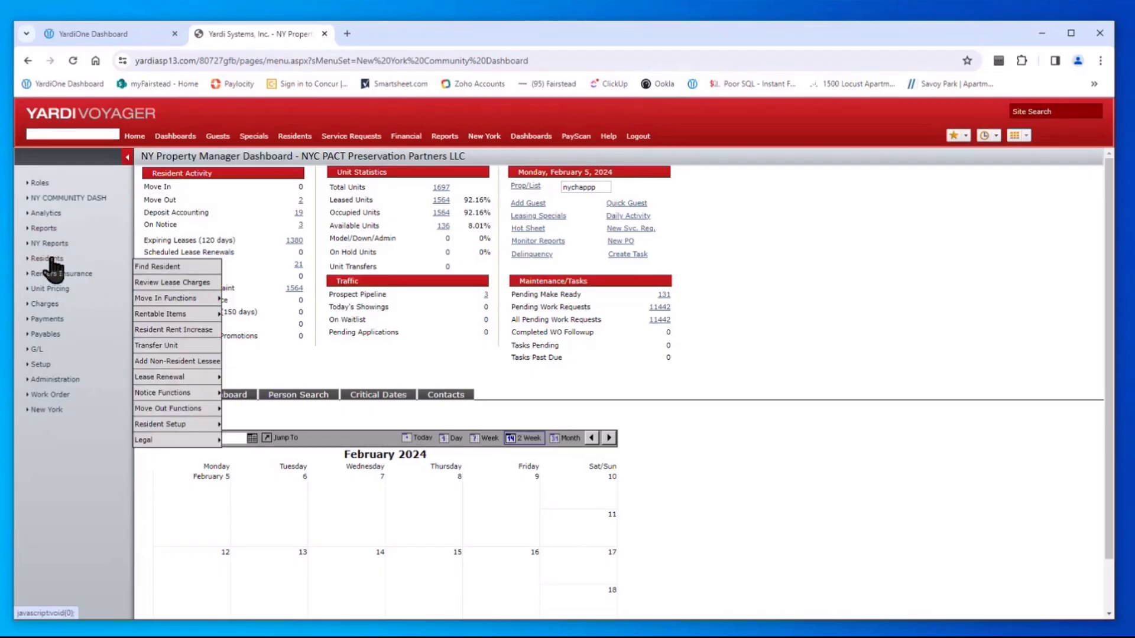
click(183, 266)
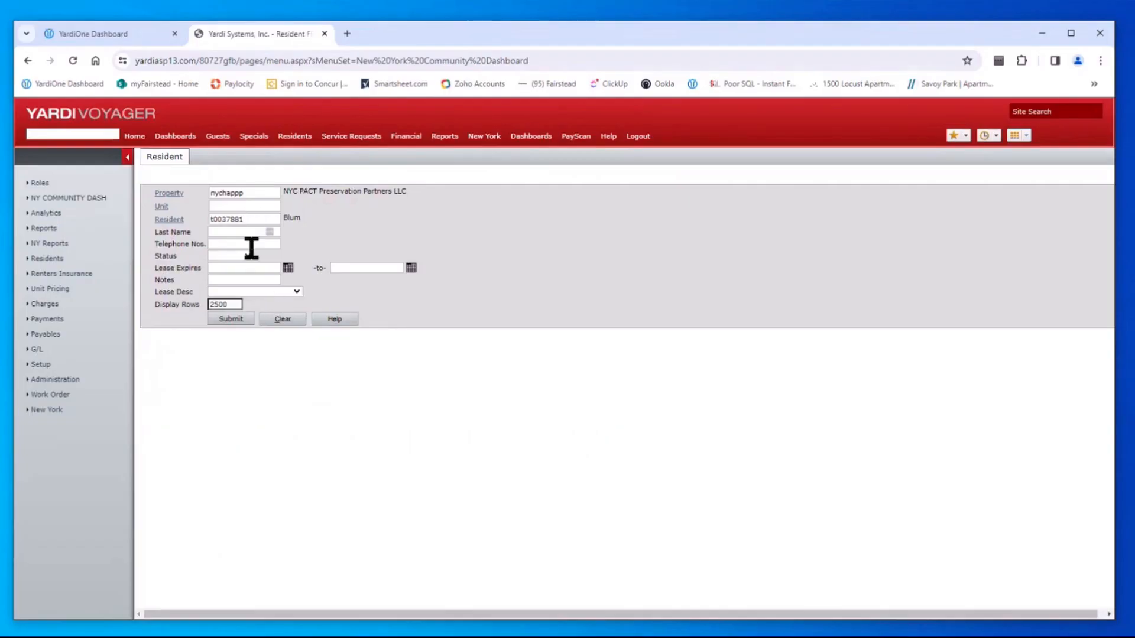
click(248, 255)
click(245, 276)
double_click(242, 219)
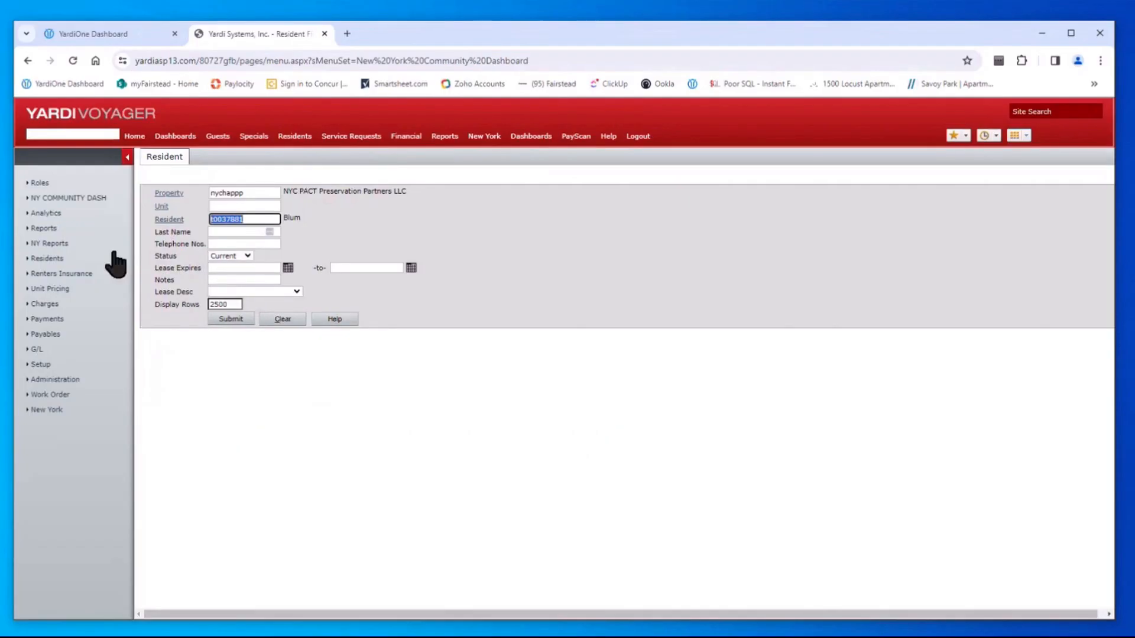
key(BackSpace)
double_click(251, 194)
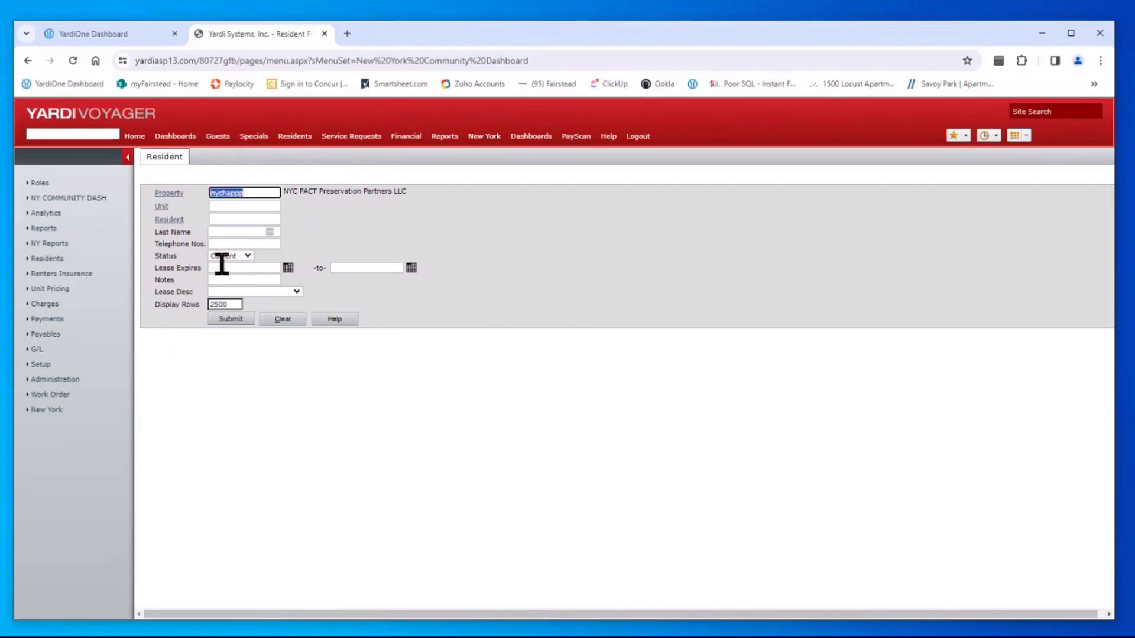
click(234, 321)
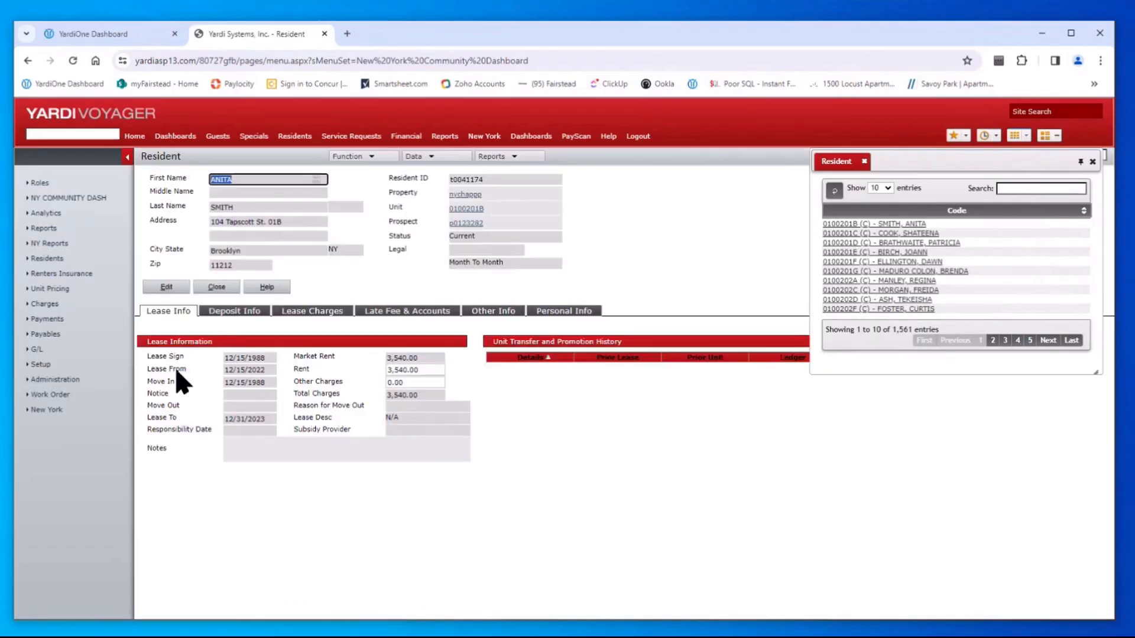
click(429, 157)
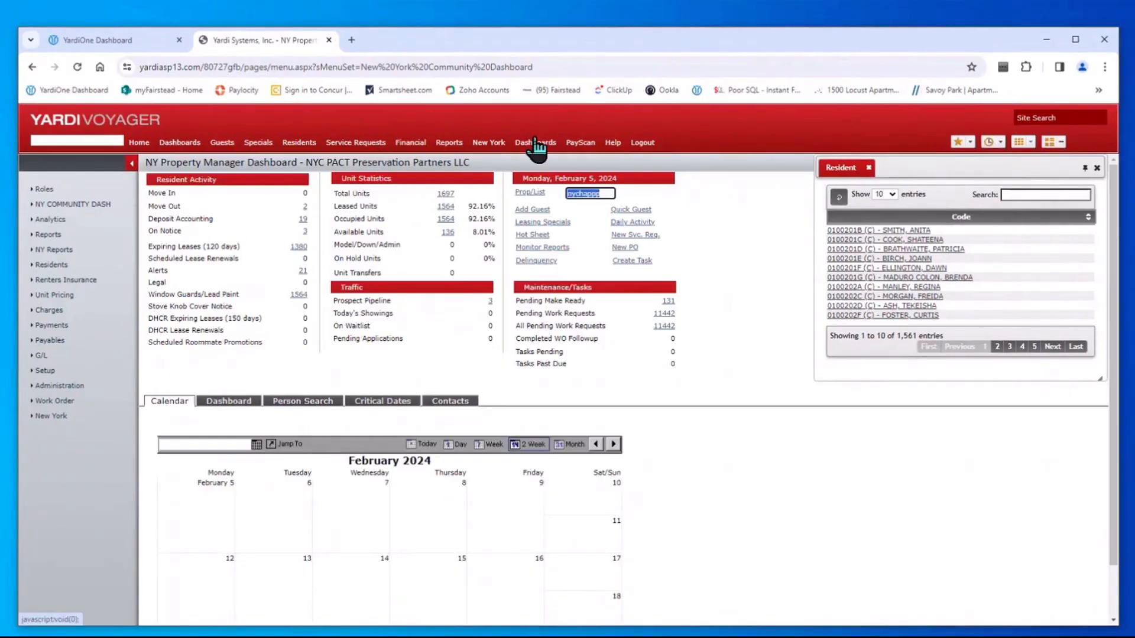
Open the WO Dashboard and check its Property field and Status choices
click(190, 146)
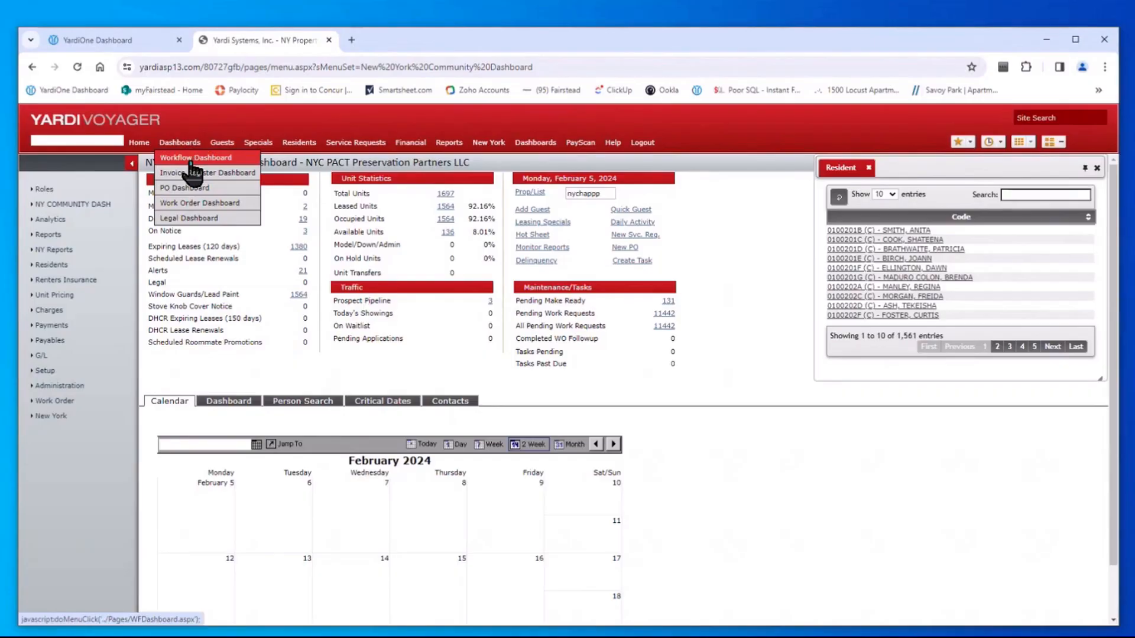
mouse_move(536, 147)
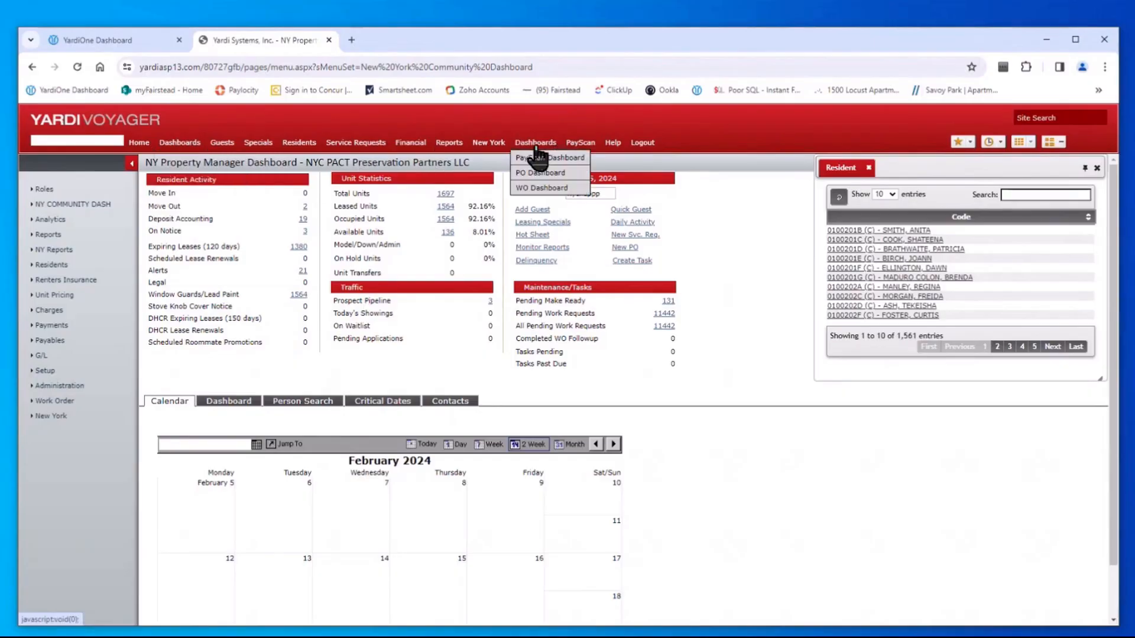
click(544, 189)
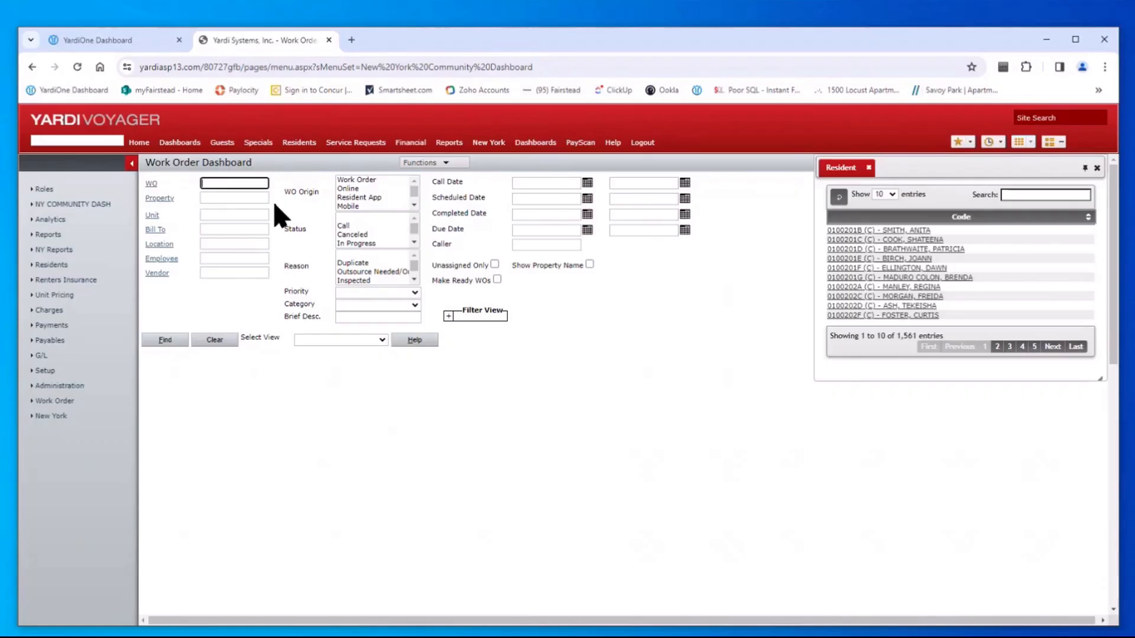
click(211, 198)
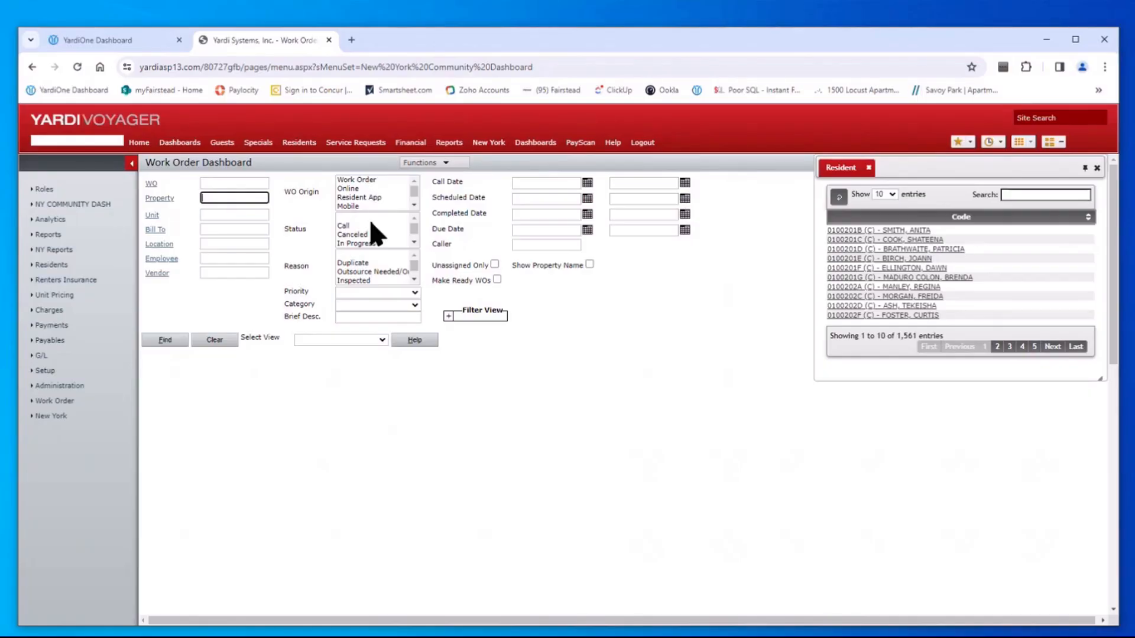
click(415, 241)
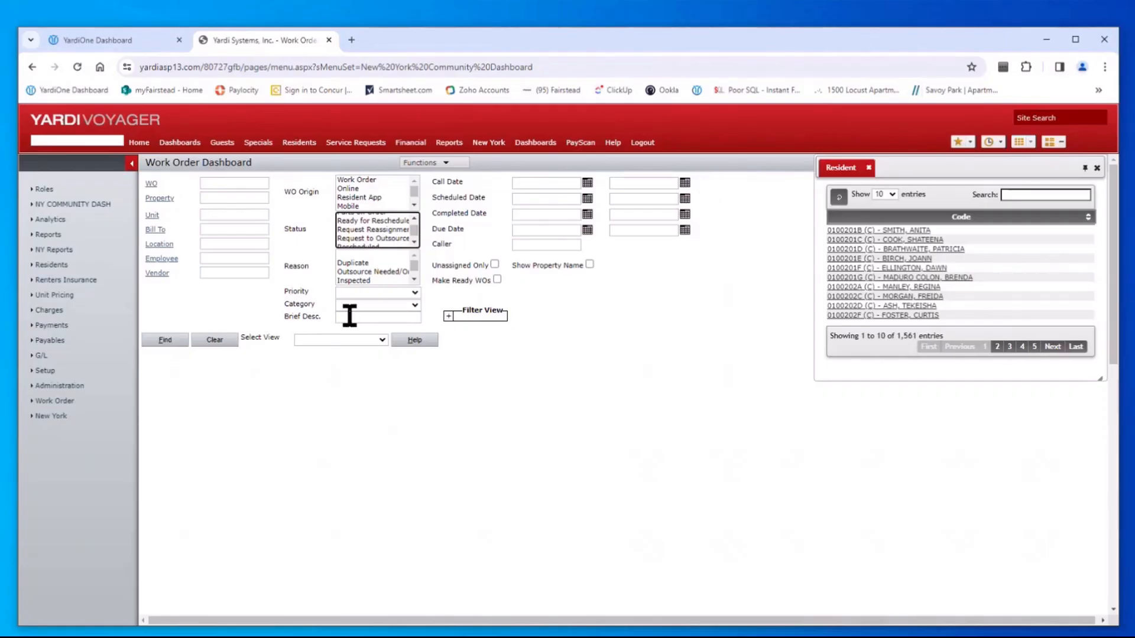
Duplicate the page and switch the copy to the Maintenance menu set
right_click(264, 39)
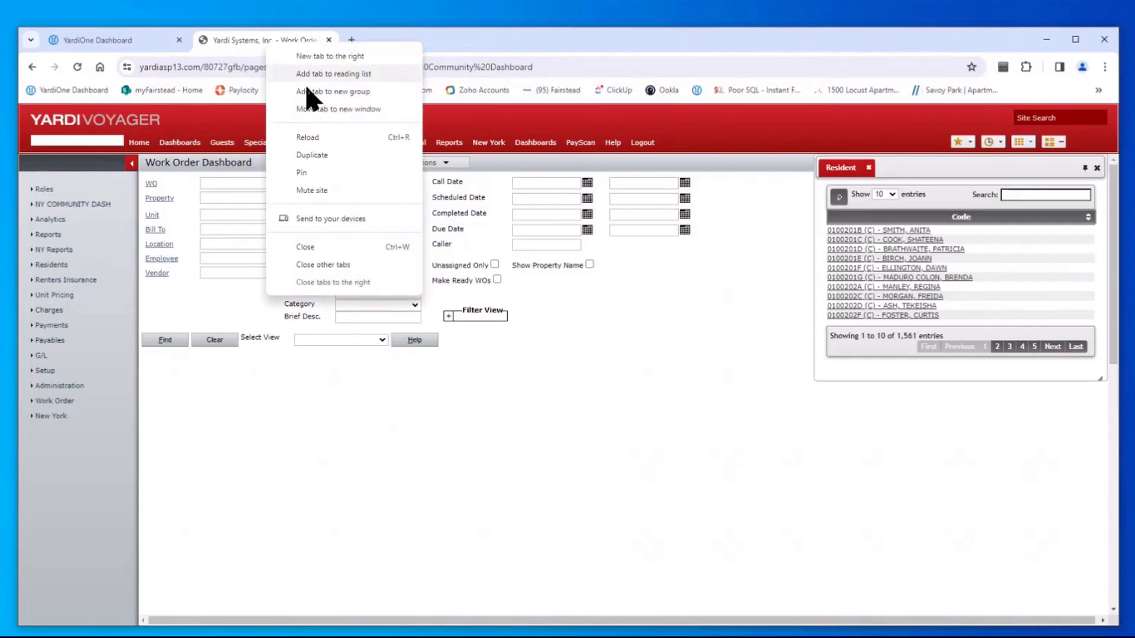
click(335, 155)
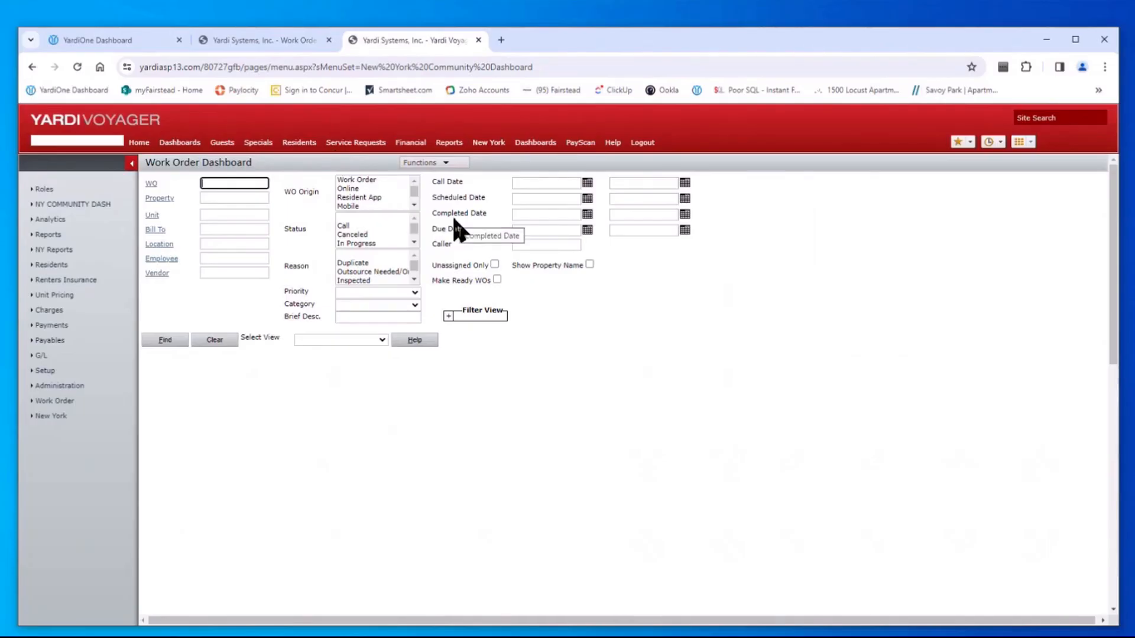
click(37, 190)
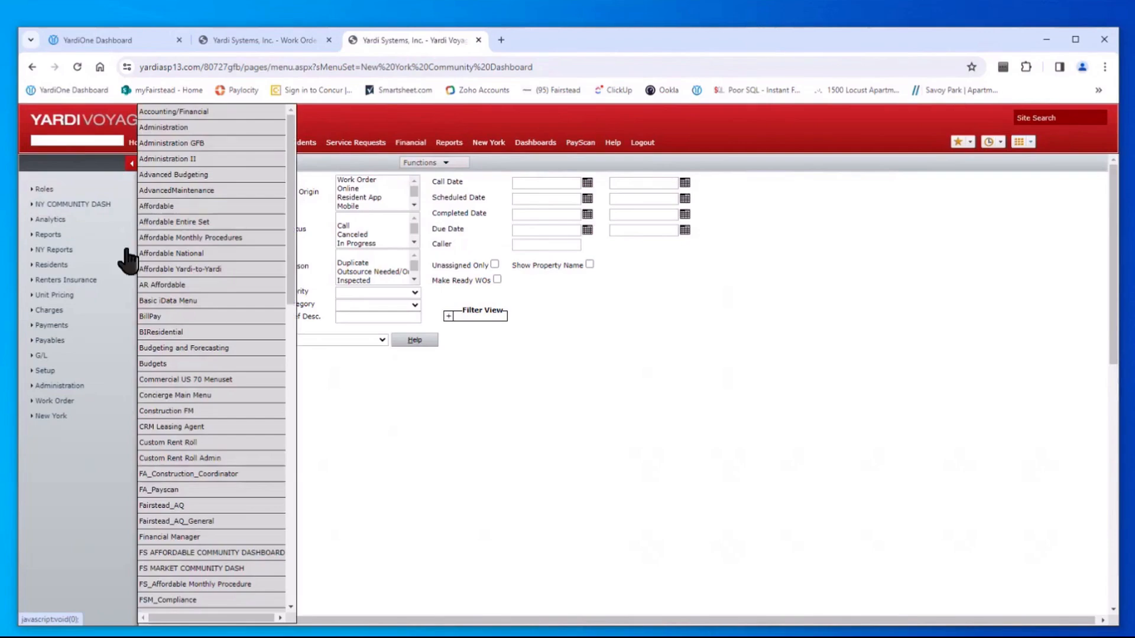
drag(290, 200, 286, 413)
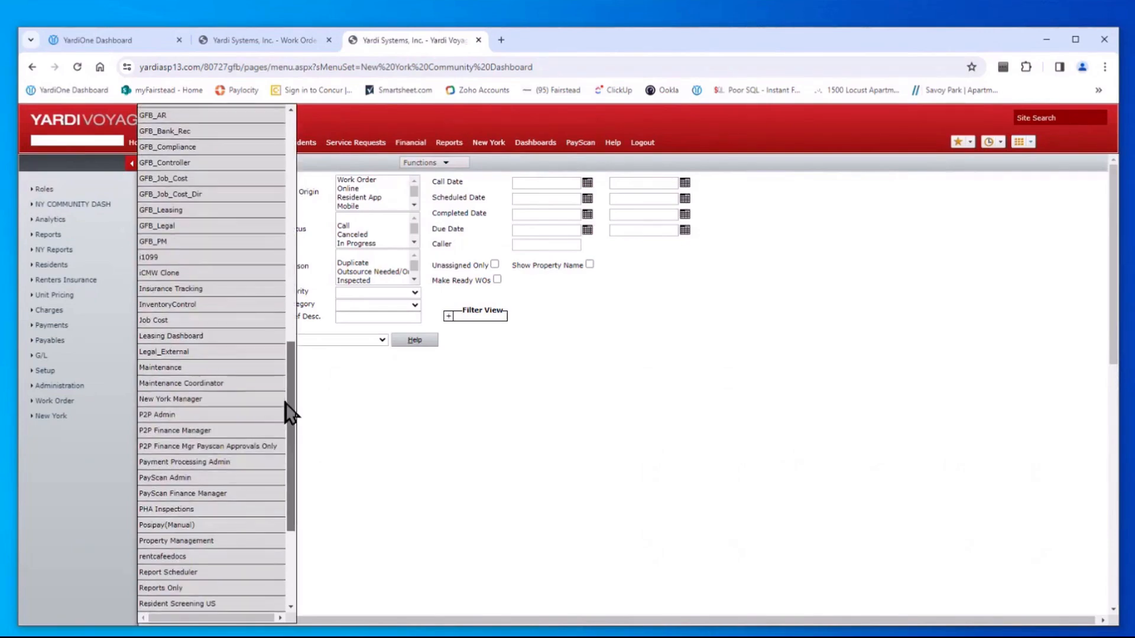
click(191, 367)
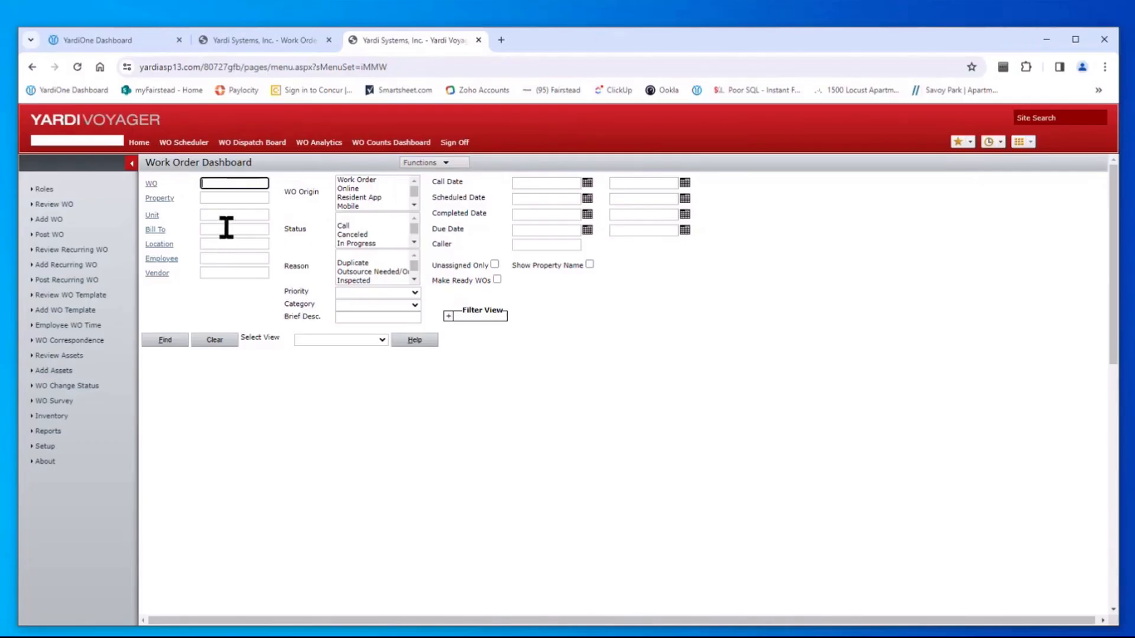
Enter property nychappp in the WO Counts Dashboard, replacing the mistyped 'locusta'
click(374, 143)
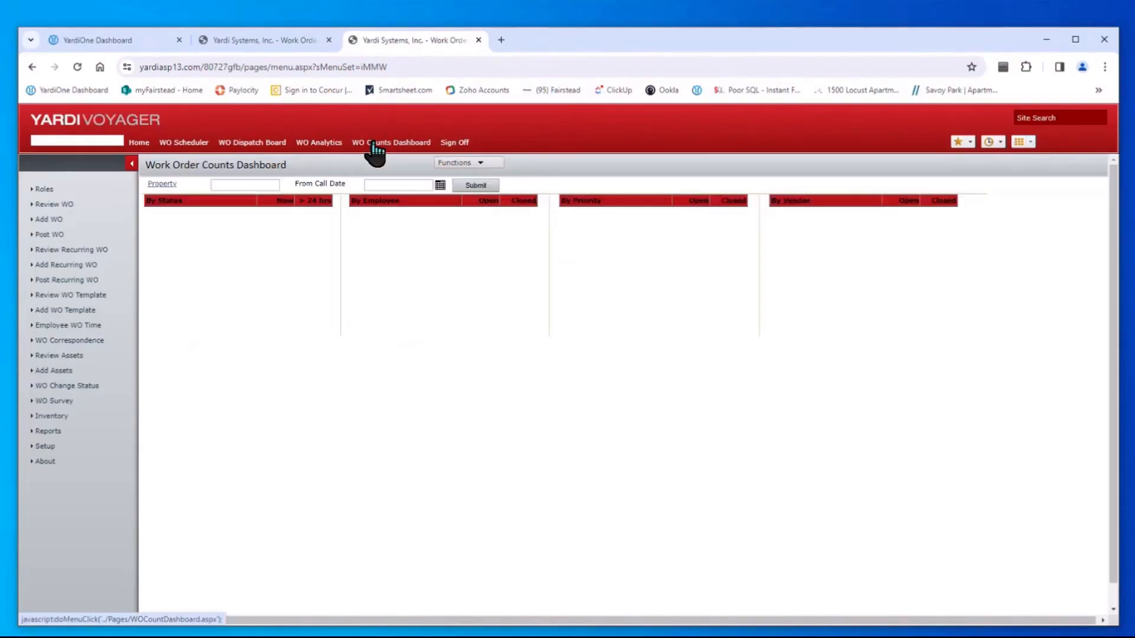
click(241, 184)
text(locusta)
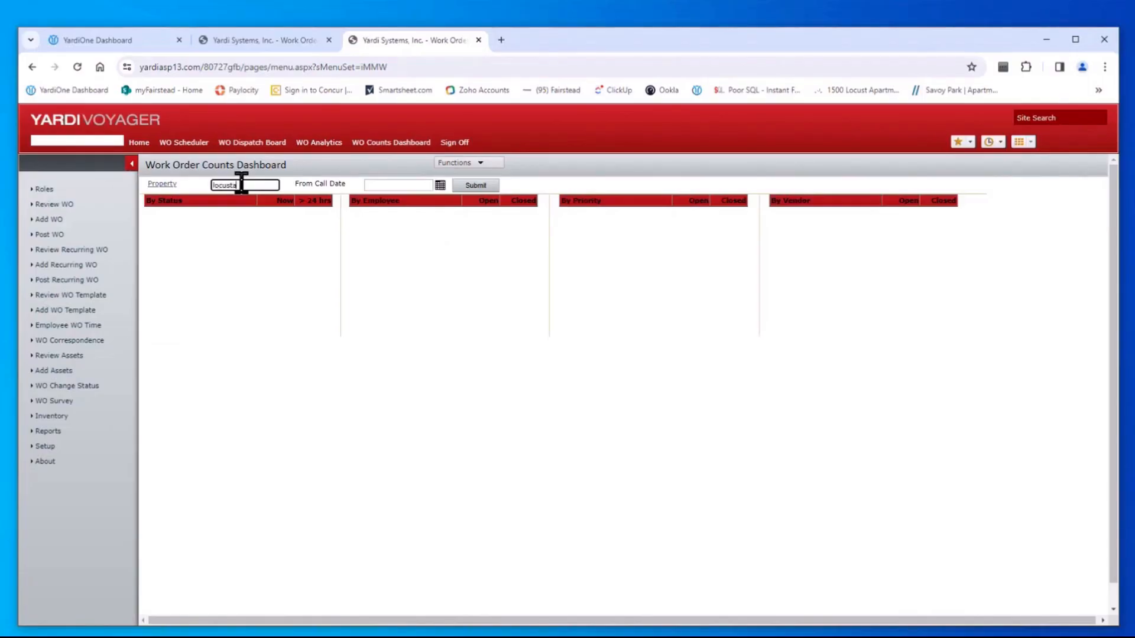
key(BackSpace)
key(BackSpace)
key(BackSpace)
key(BackSpace)
key(BackSpace)
key(BackSpace)
key(BackSpace)
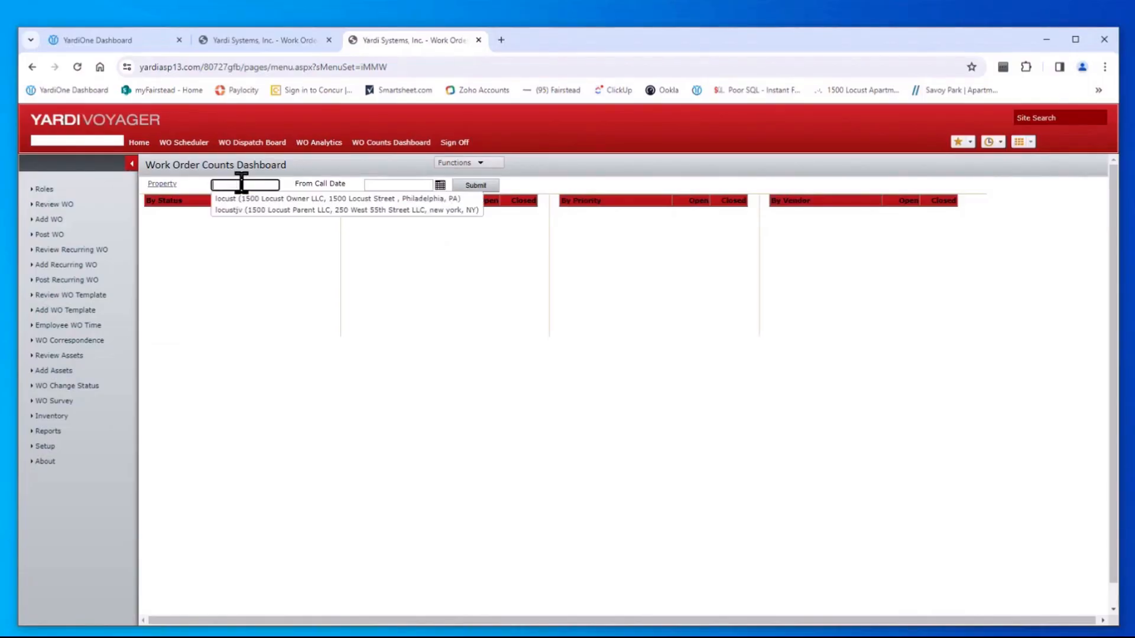
text(nych)
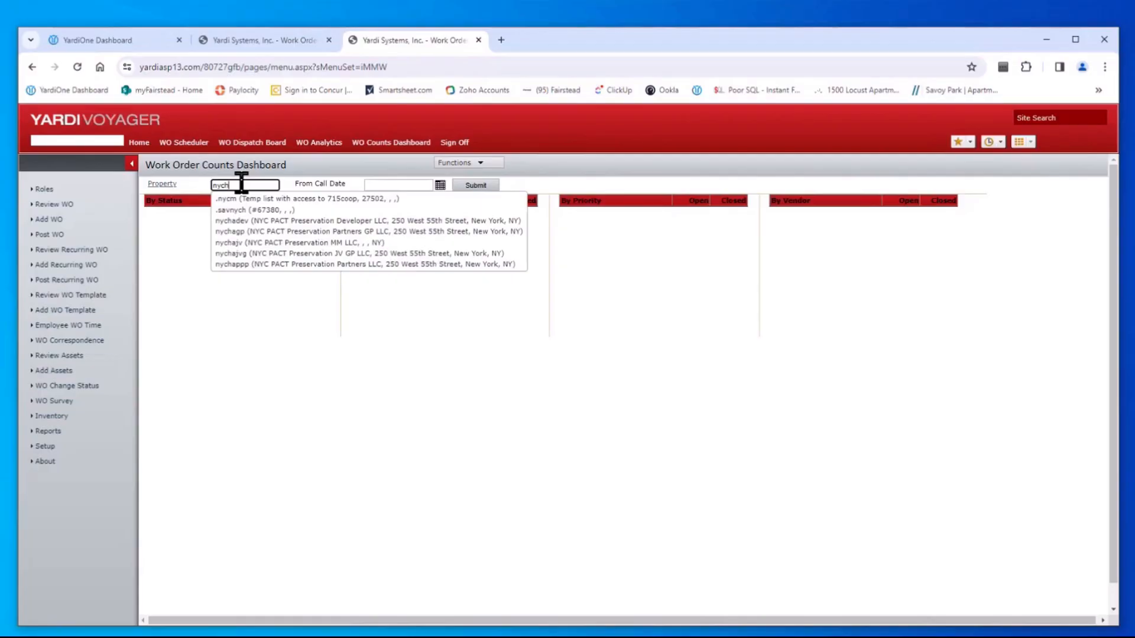
click(262, 254)
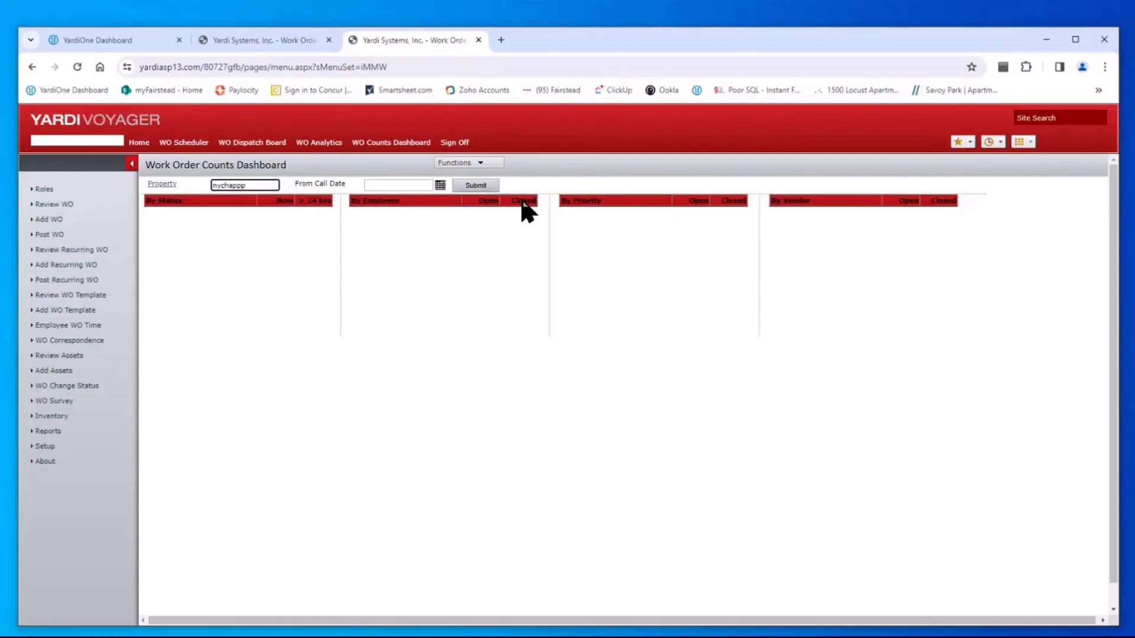
click(478, 186)
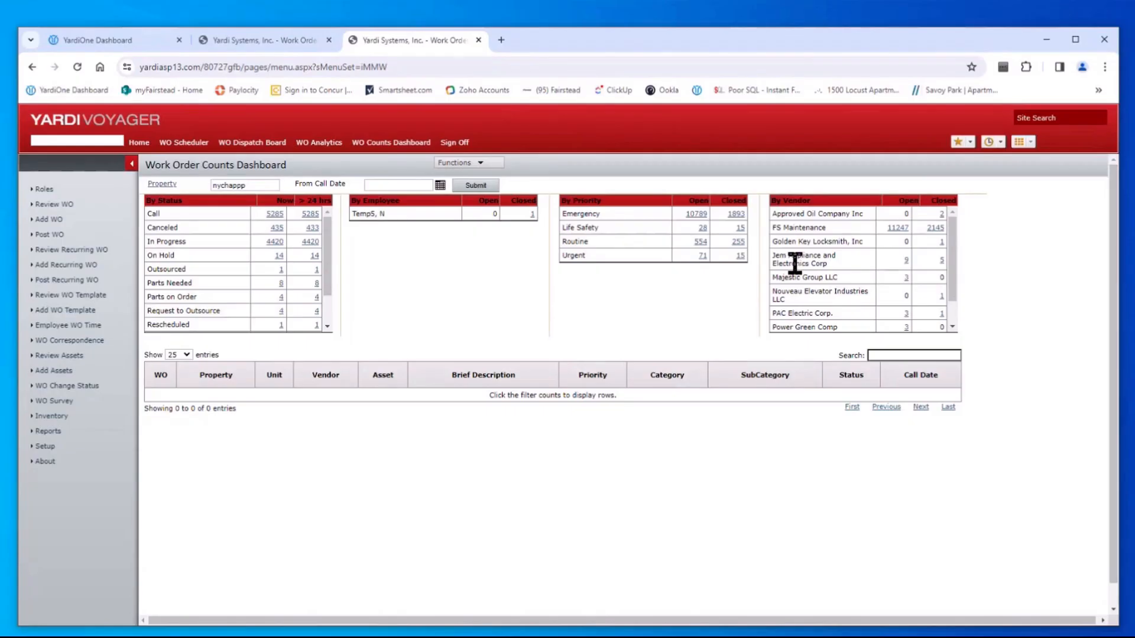
Show the 9 open Jem Appliance and Electronics Corp work orders from the By Vendor panel
click(906, 260)
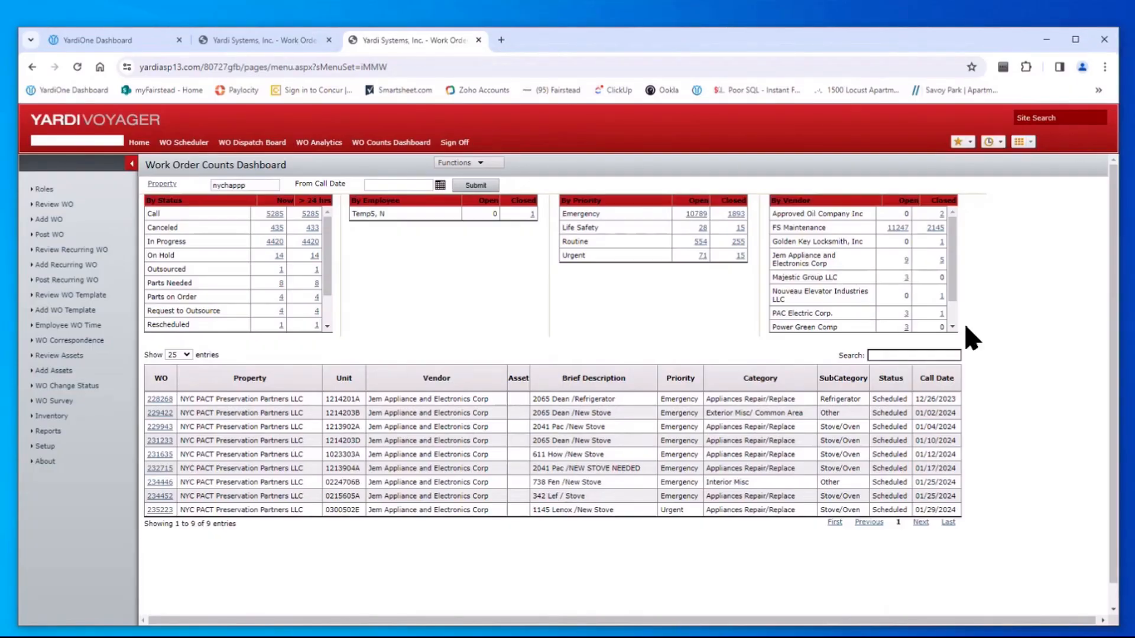
List Power Green Comp's 3 open trash compactor work orders from the By Vendor panel
drag(953, 258, 957, 291)
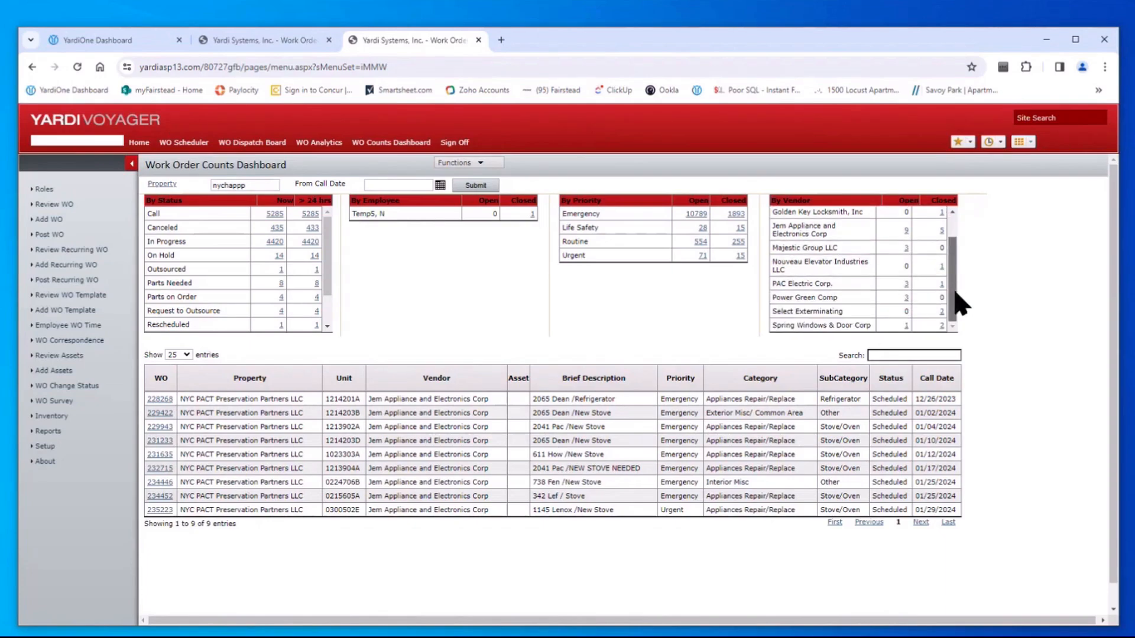
click(906, 298)
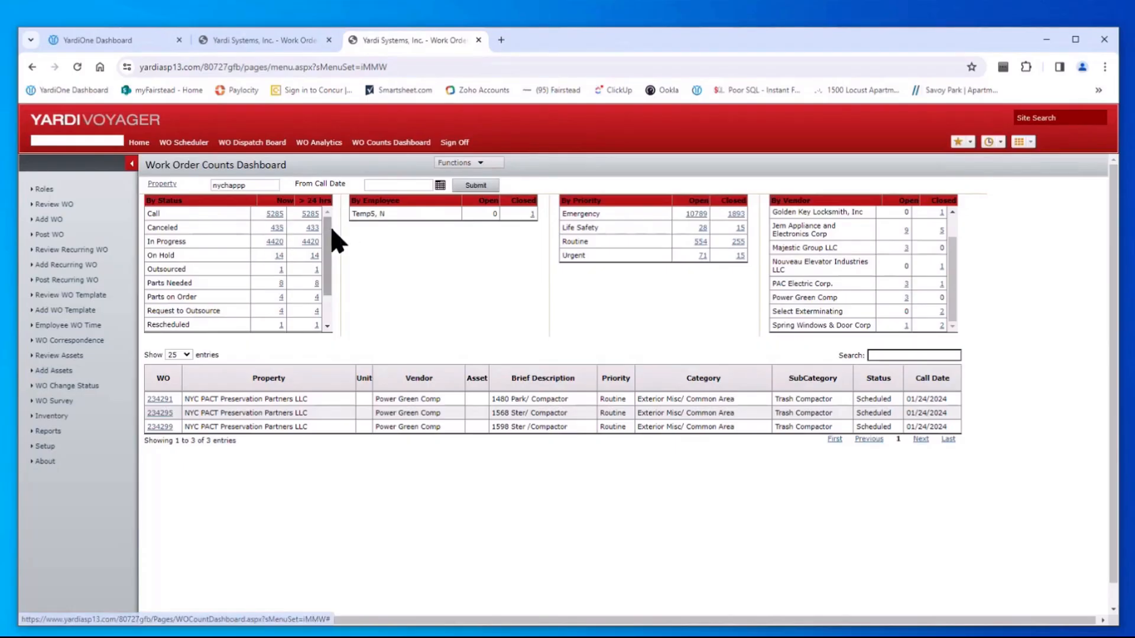
scroll(326, 254, down, 1)
scroll(329, 280, up, 1)
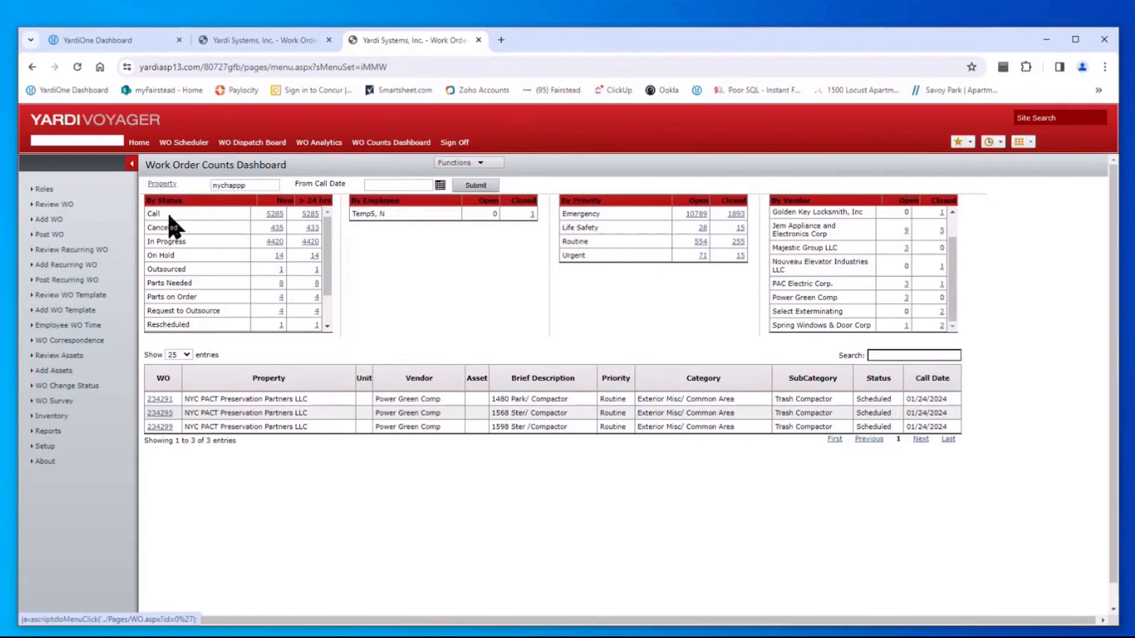
List the 5285 Call-status work orders and open work order 204485 from the grid
drag(150, 214, 285, 229)
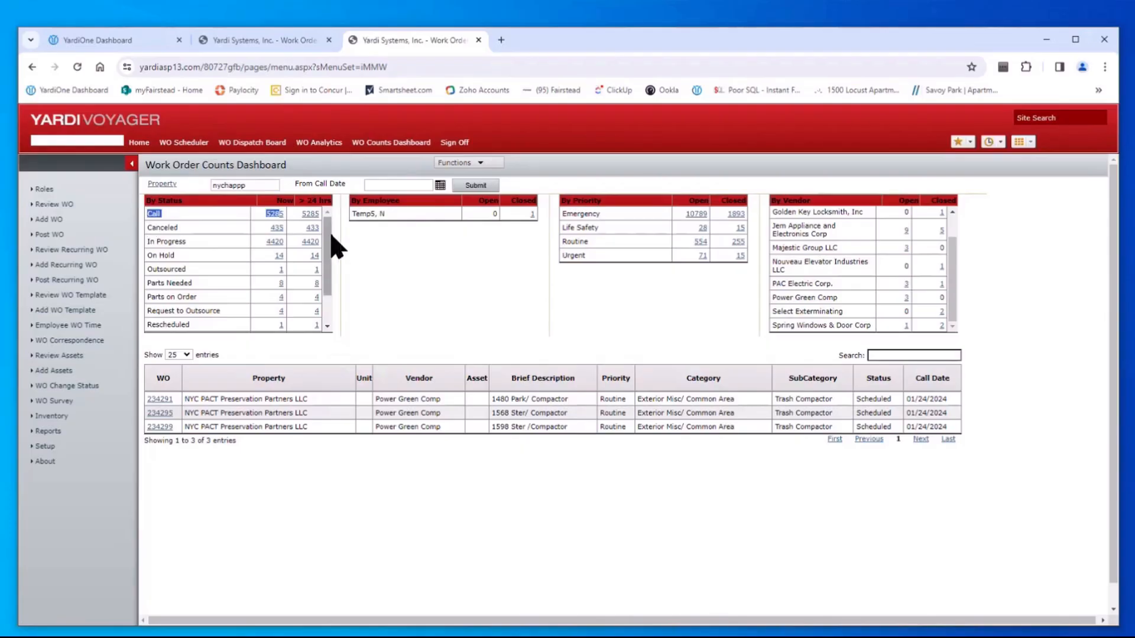
mouse_move(329, 232)
mouse_down()
mouse_move(326, 286)
mouse_move(330, 218)
mouse_up()
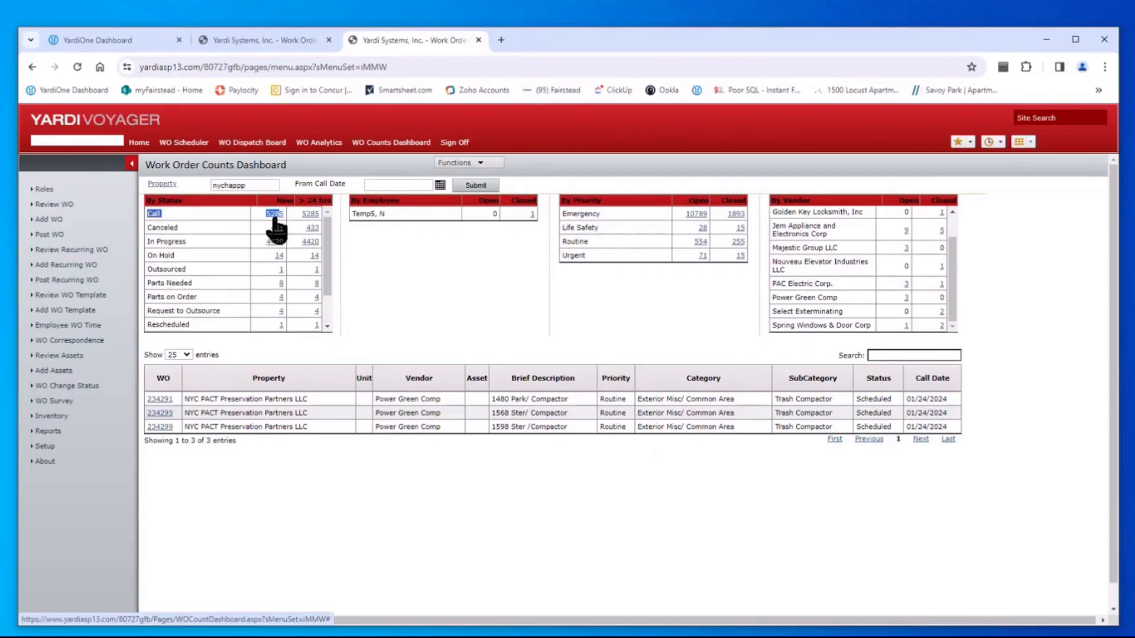
click(274, 215)
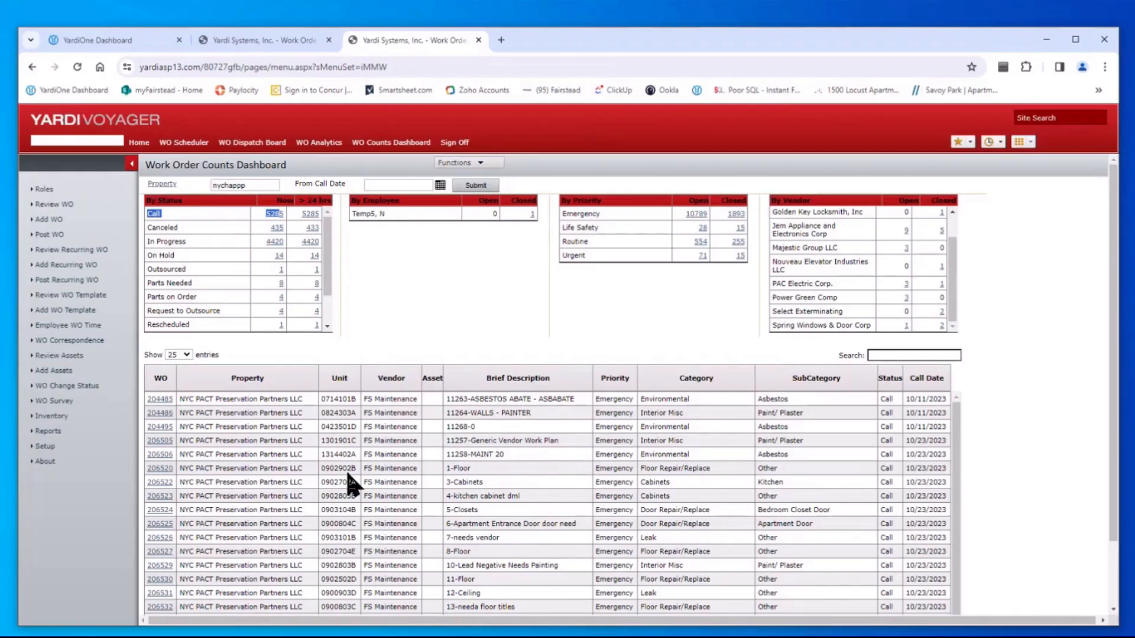
scroll(689, 512, down, 1)
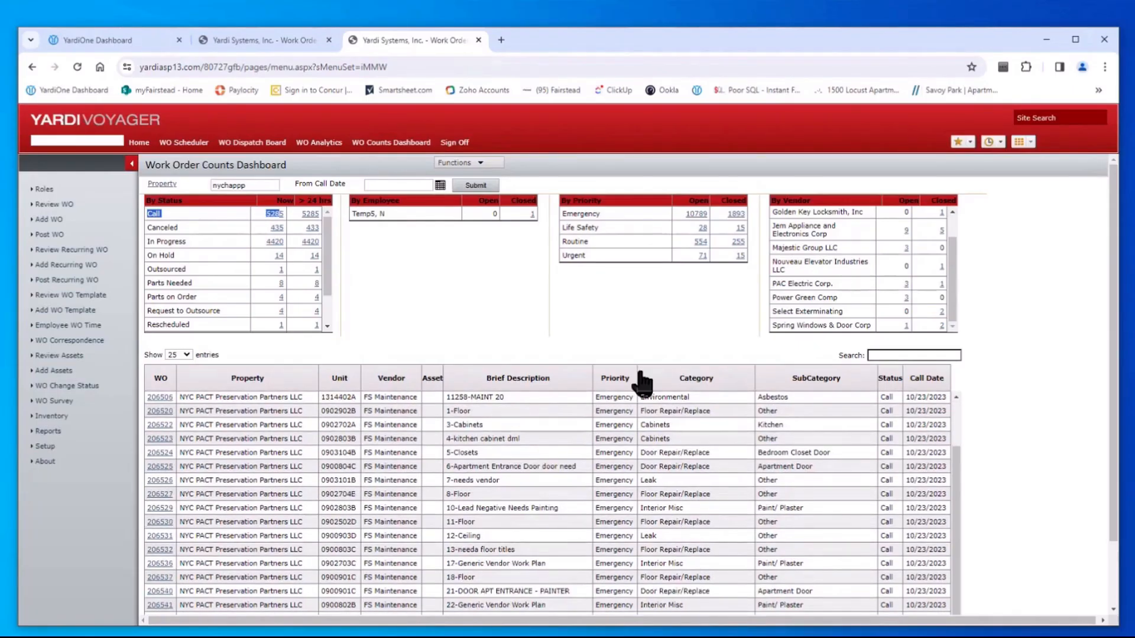
scroll(963, 505, up, 1)
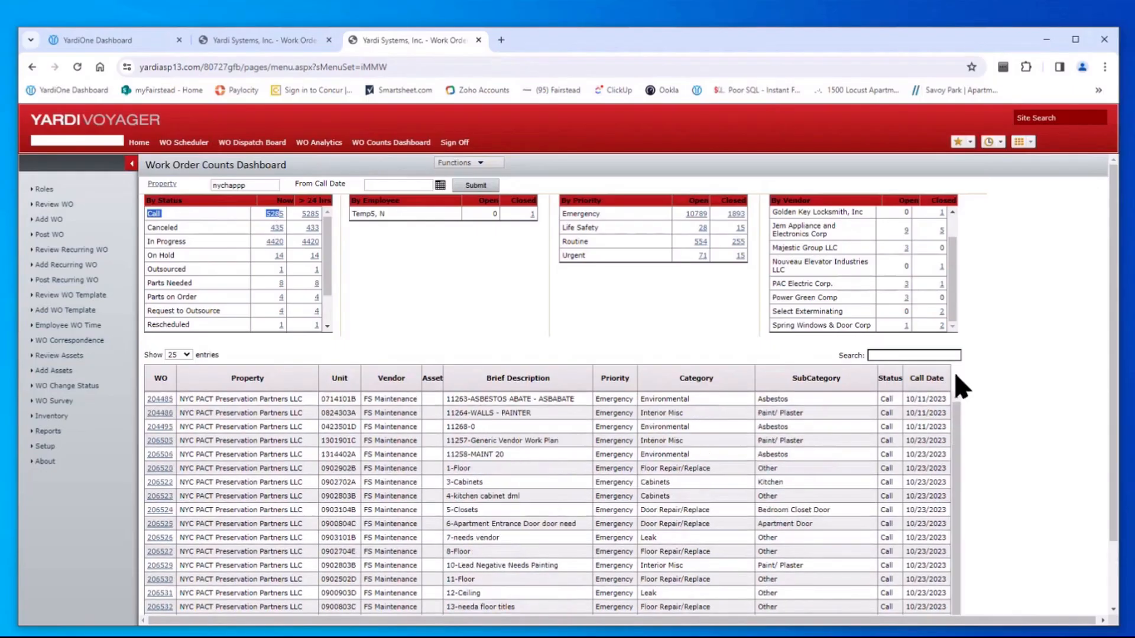
click(163, 401)
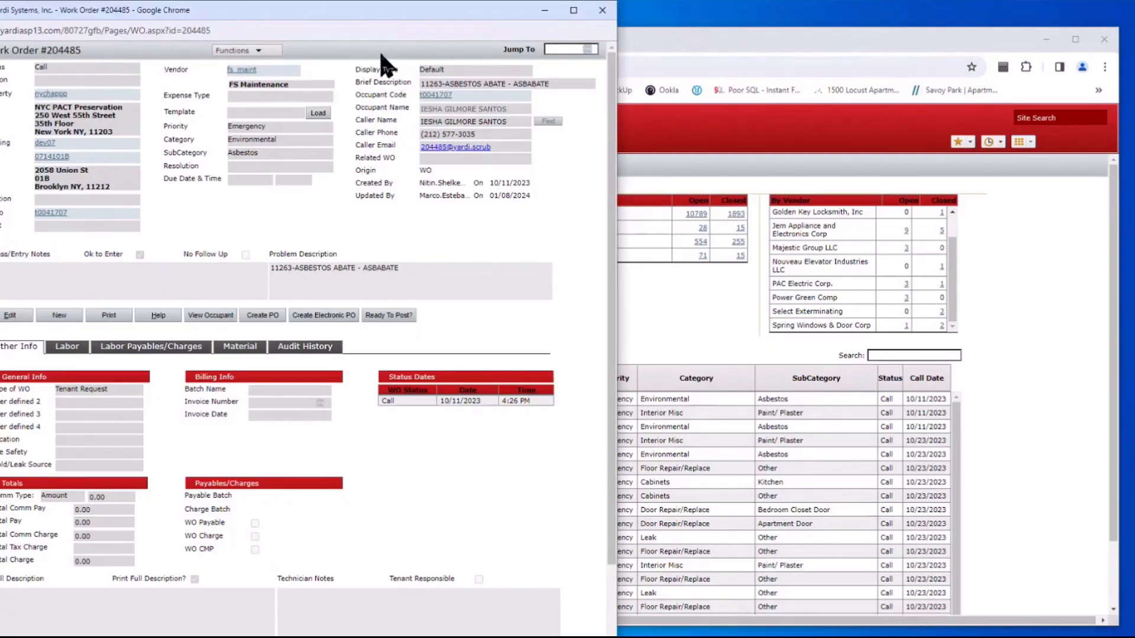
Drag the work order 204485 window into view and put it into edit mode
drag(445, 18, 459, 33)
drag(383, 21, 577, 30)
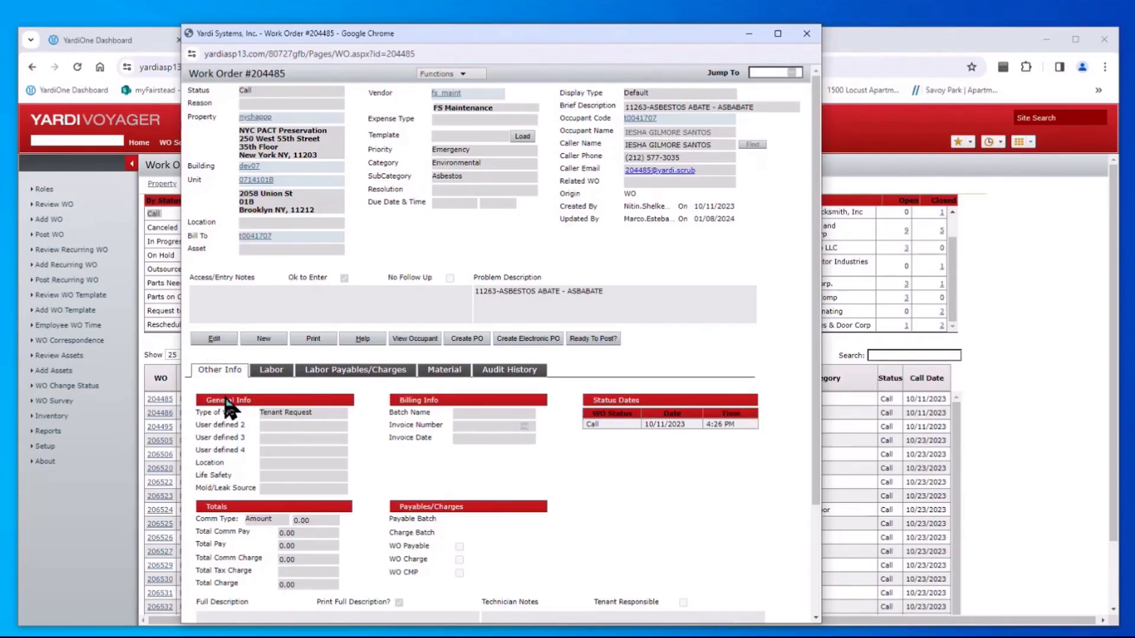
click(216, 339)
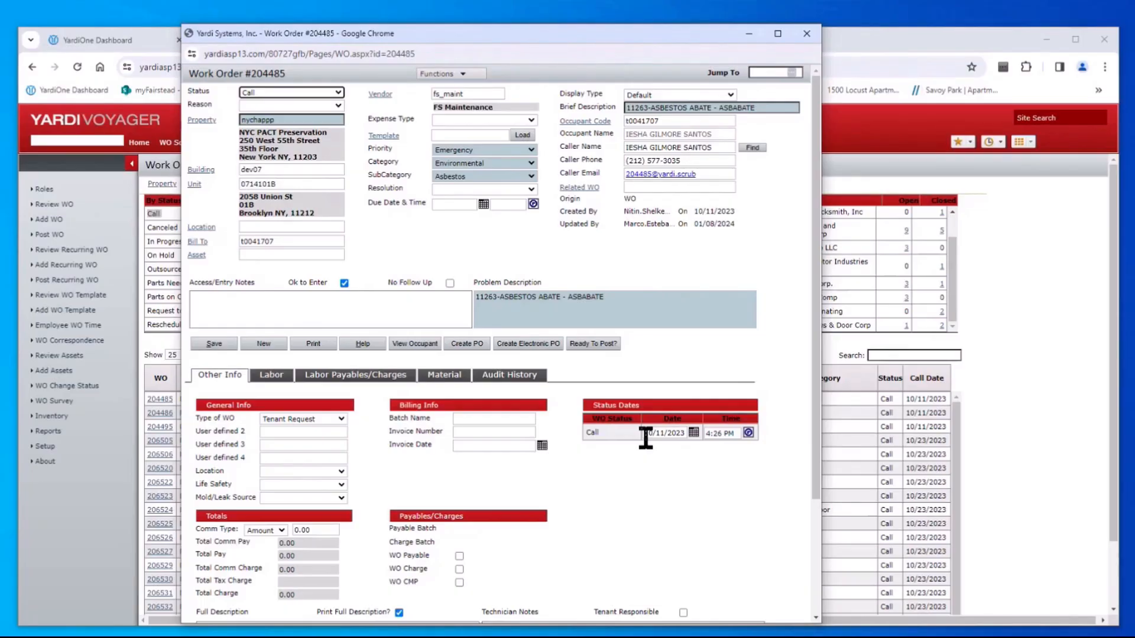
click(284, 121)
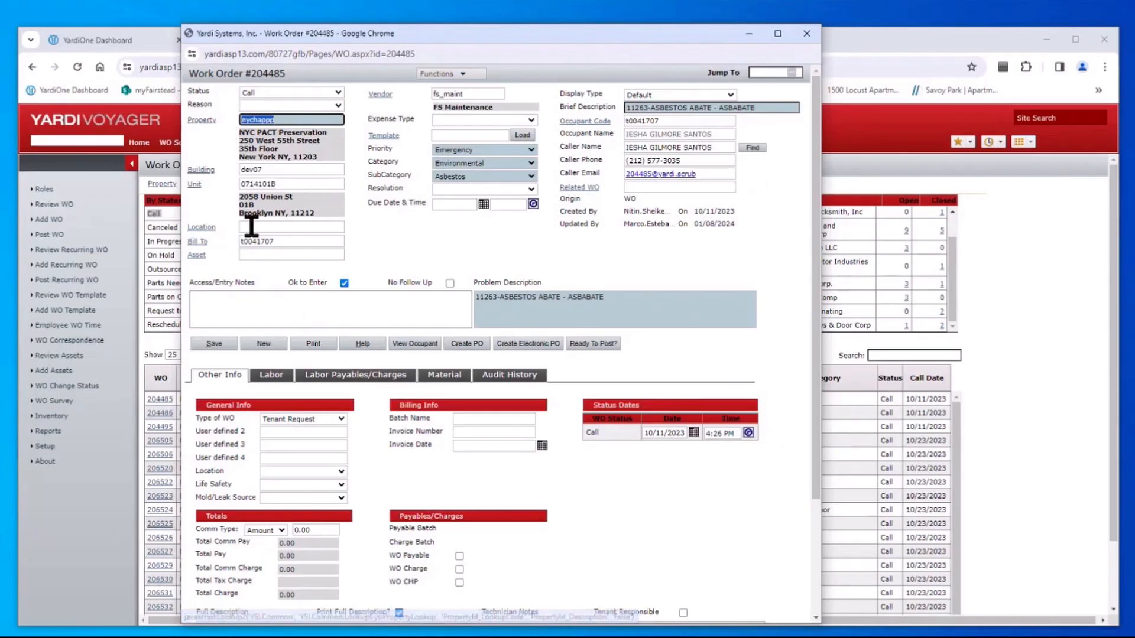
click(280, 184)
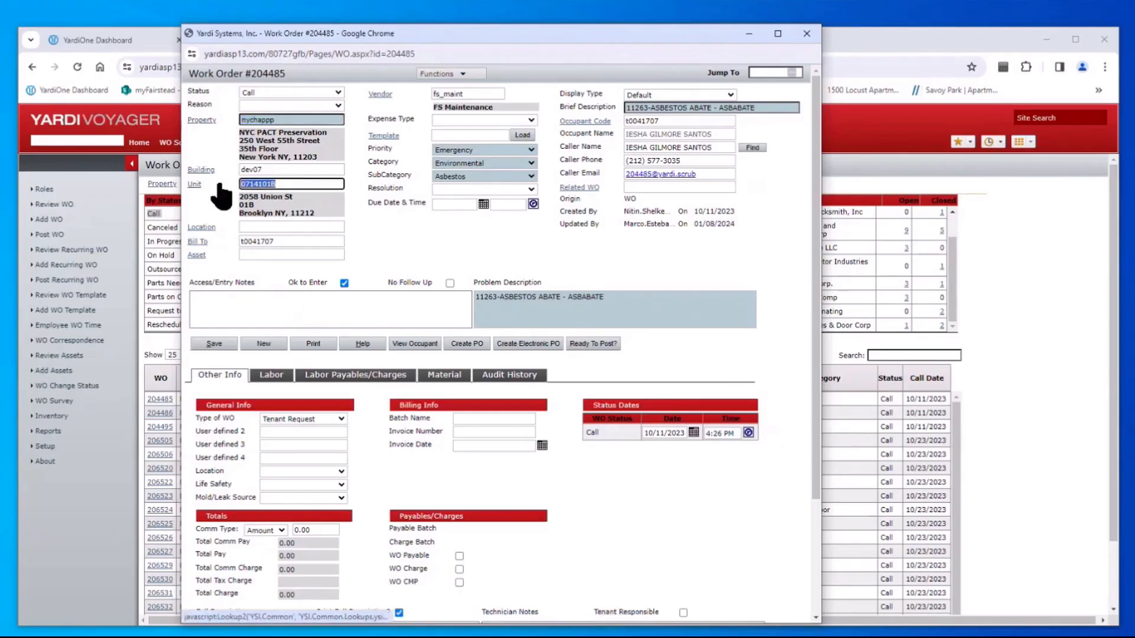
click(279, 241)
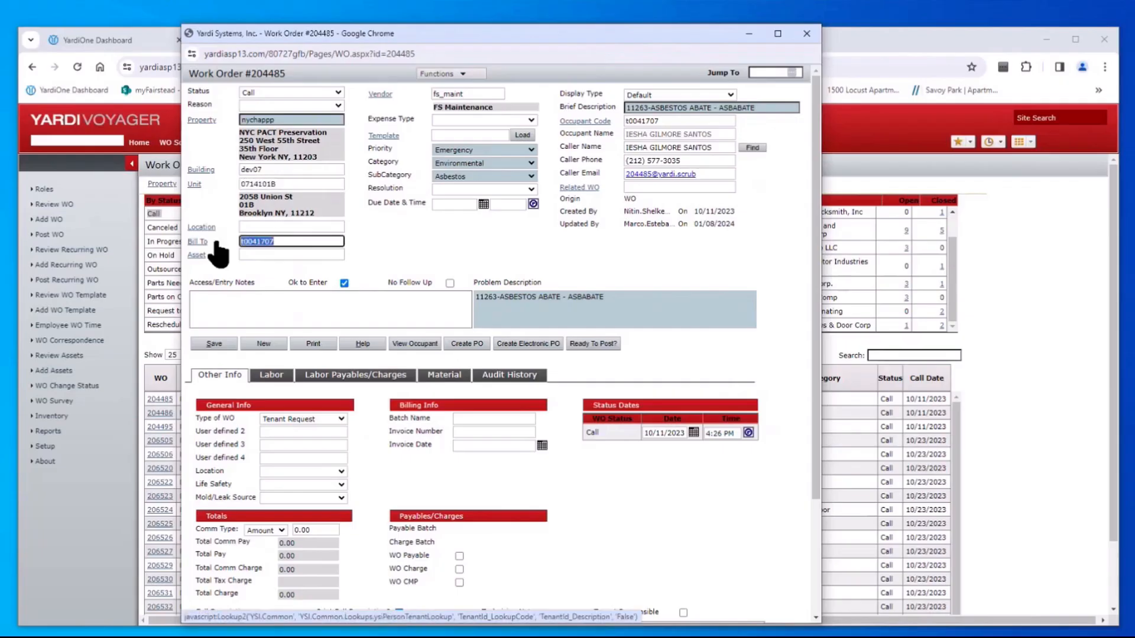
double_click(292, 118)
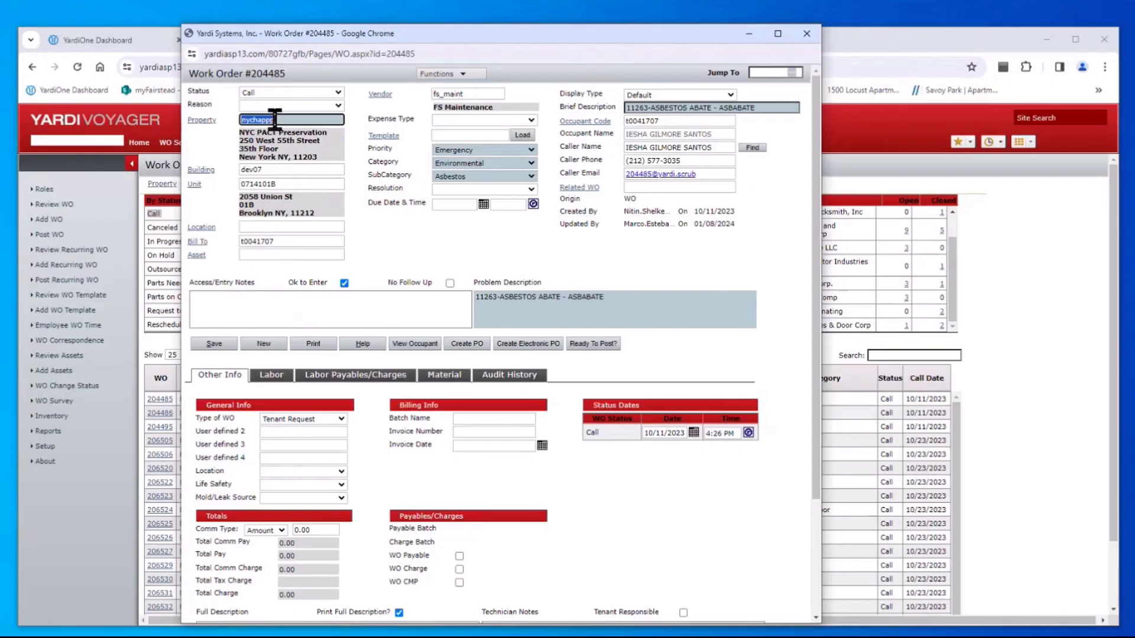
double_click(282, 184)
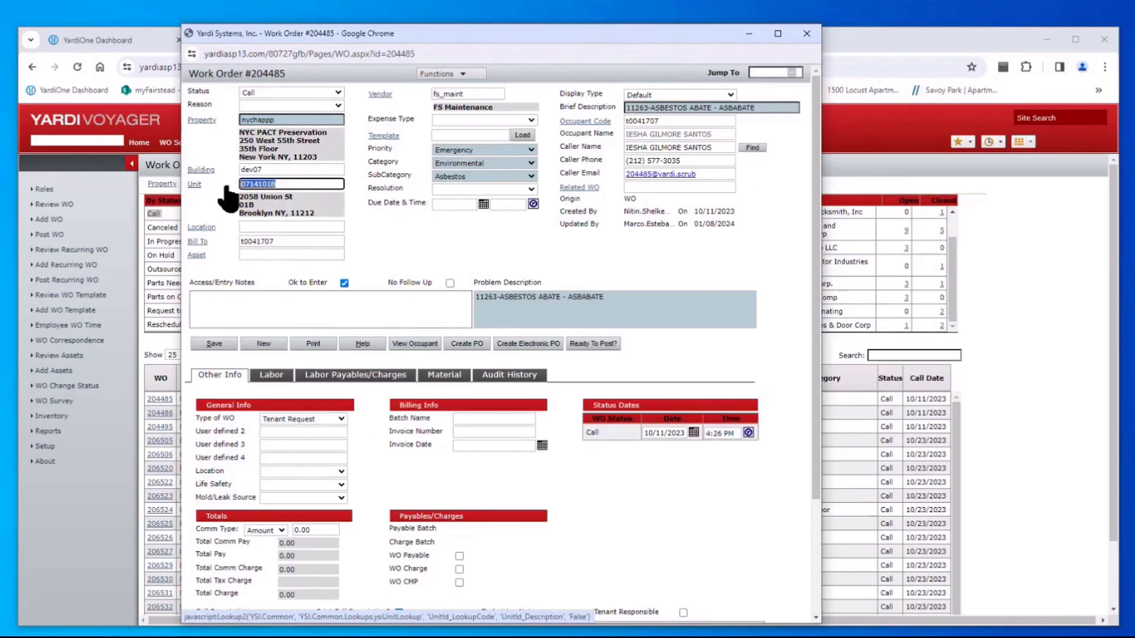
double_click(284, 120)
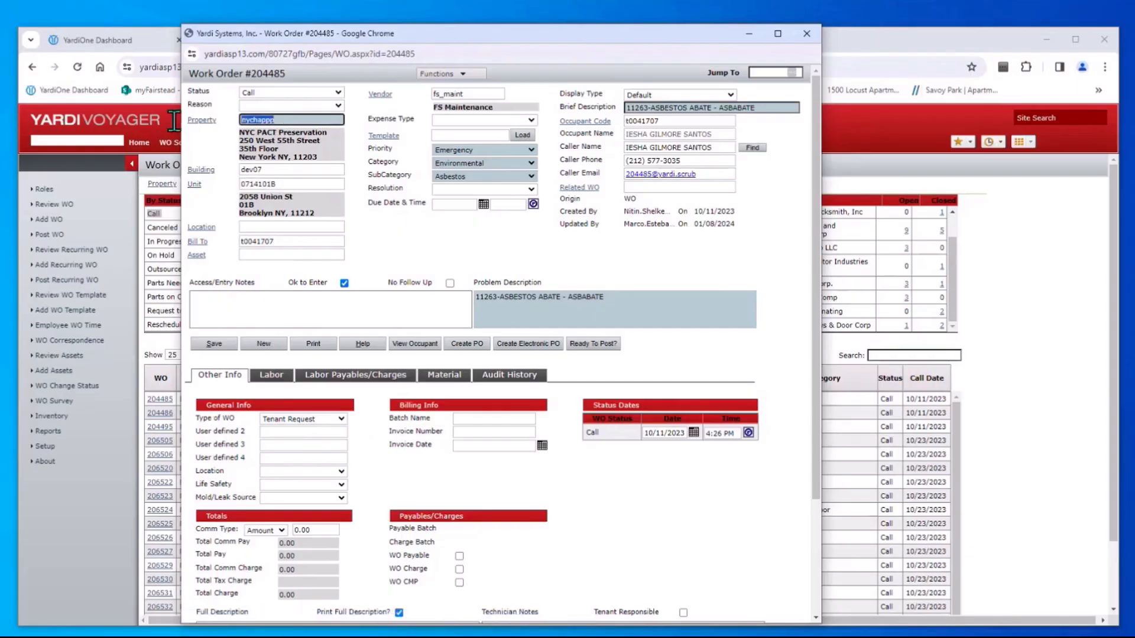
double_click(281, 184)
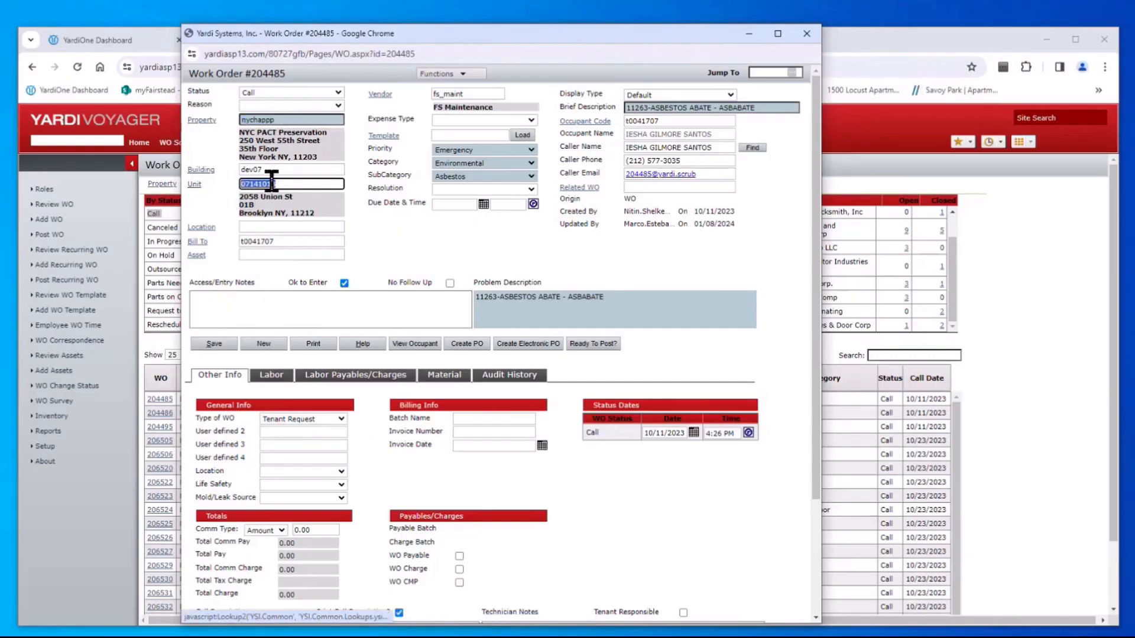
double_click(281, 240)
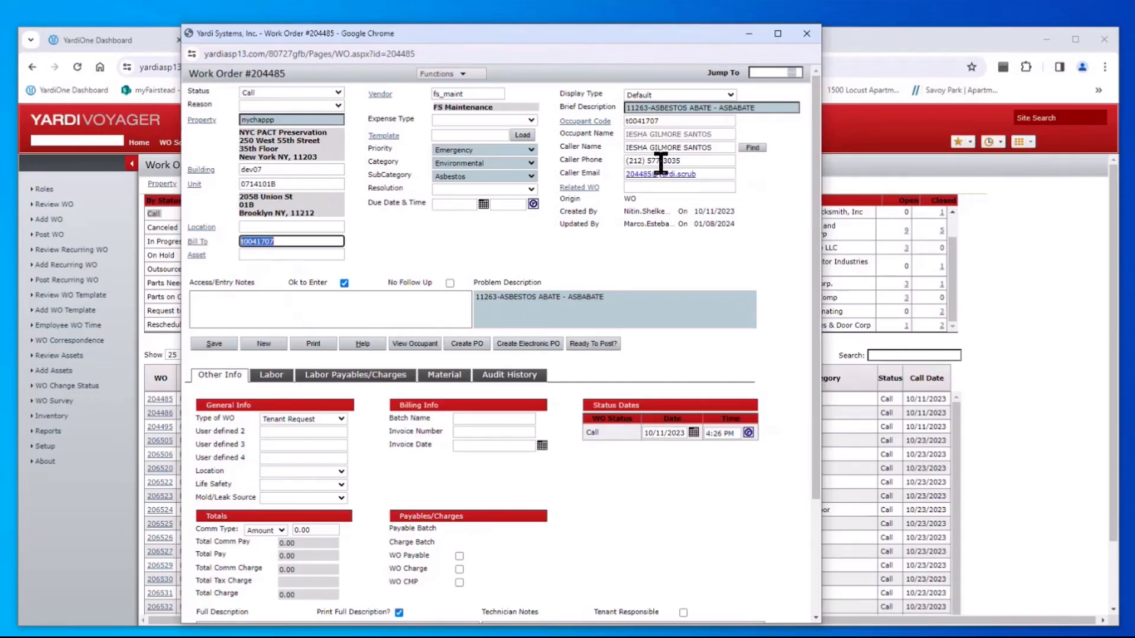
Check vendor fs_maint, shrink the window beside the dashboard, and list the Priority levels
click(475, 93)
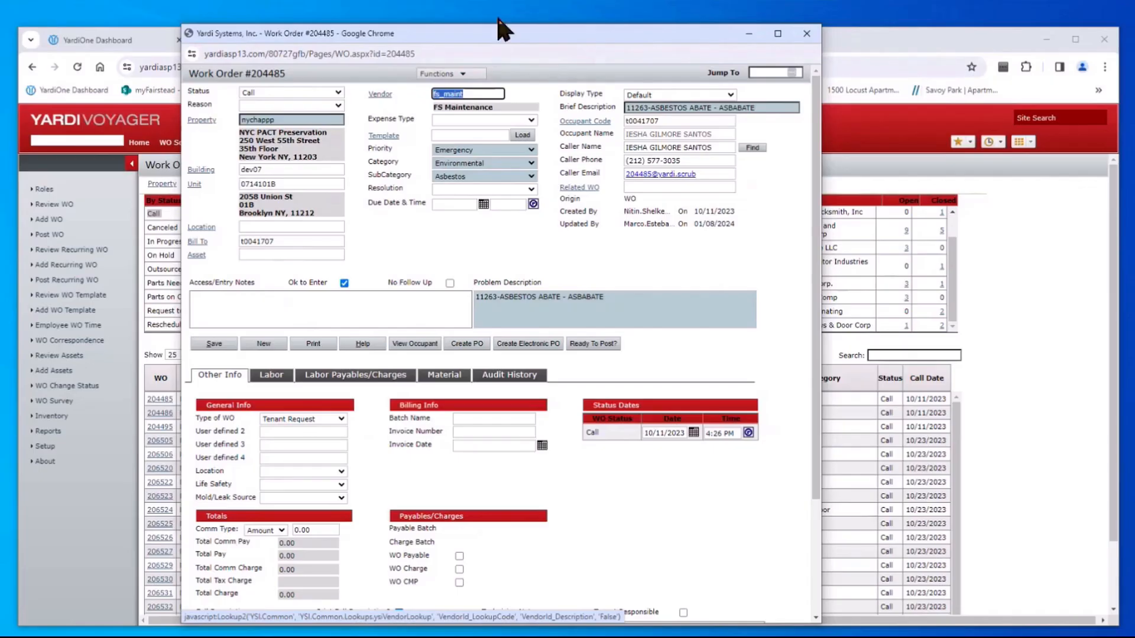
drag(502, 25, 331, 157)
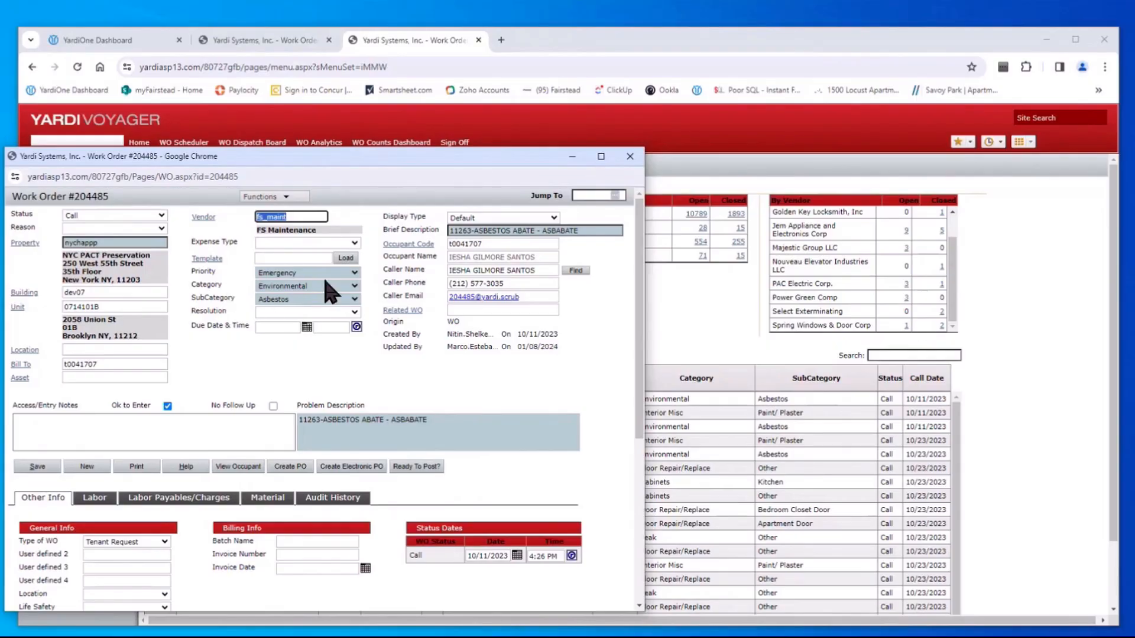
click(355, 273)
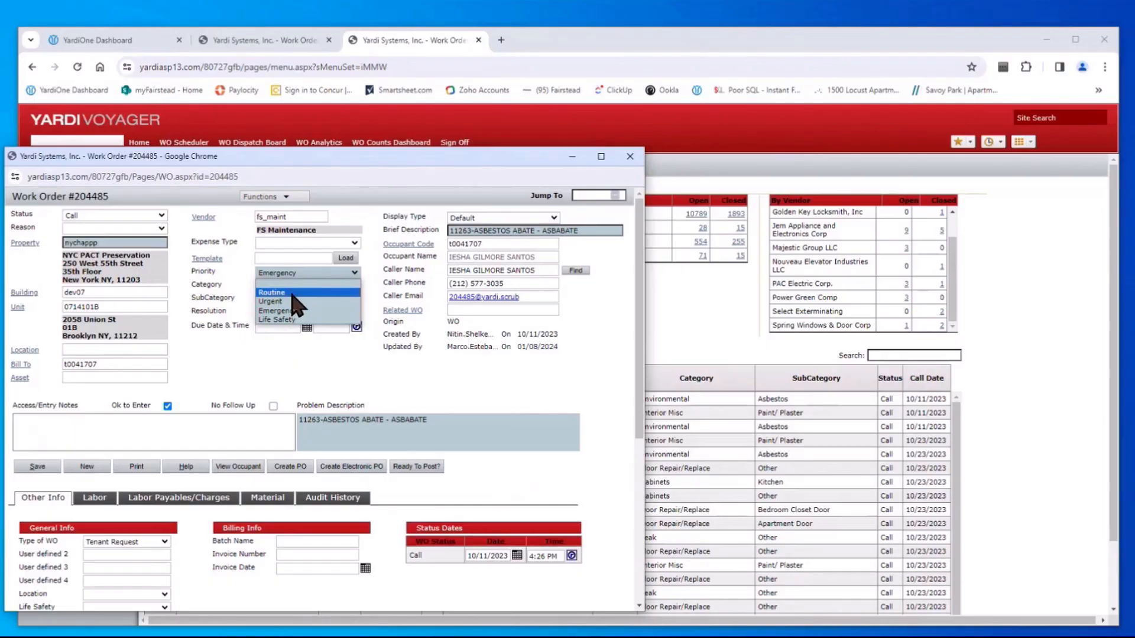
Leave Priority at Emergency and list the Category choices
click(344, 273)
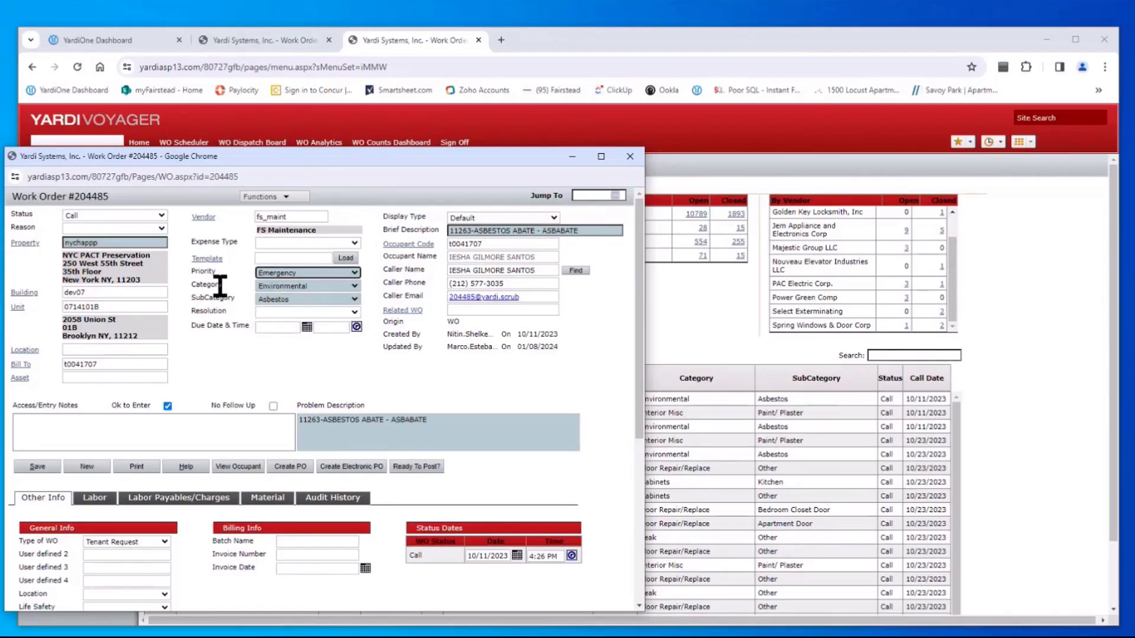
click(354, 286)
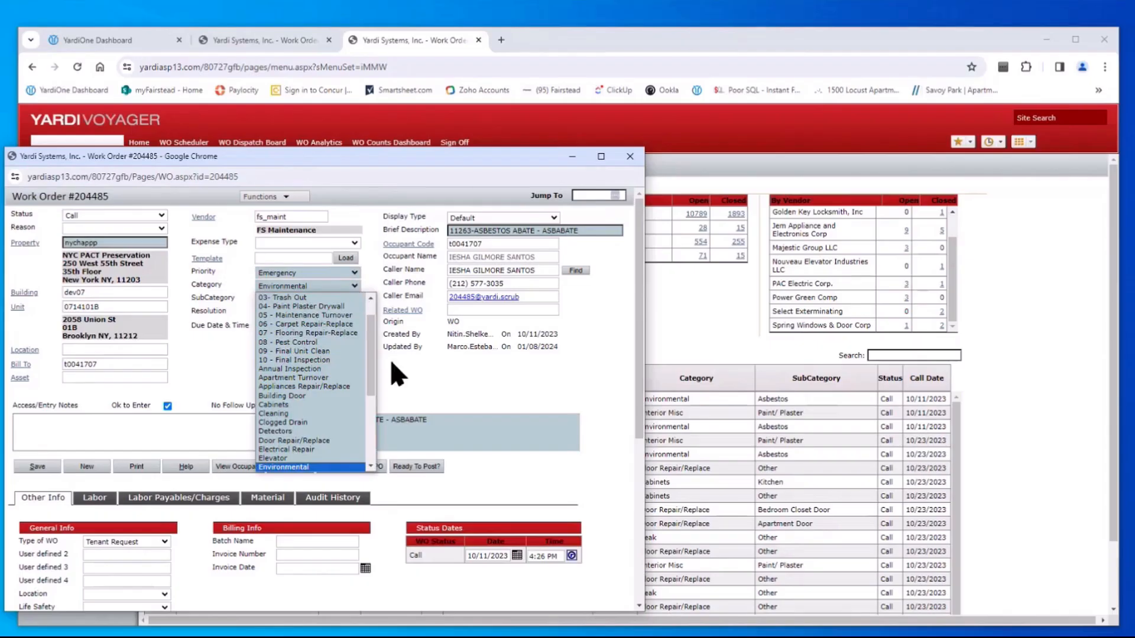
Scroll through the Category options while the category still reads Environmental
drag(370, 337, 369, 306)
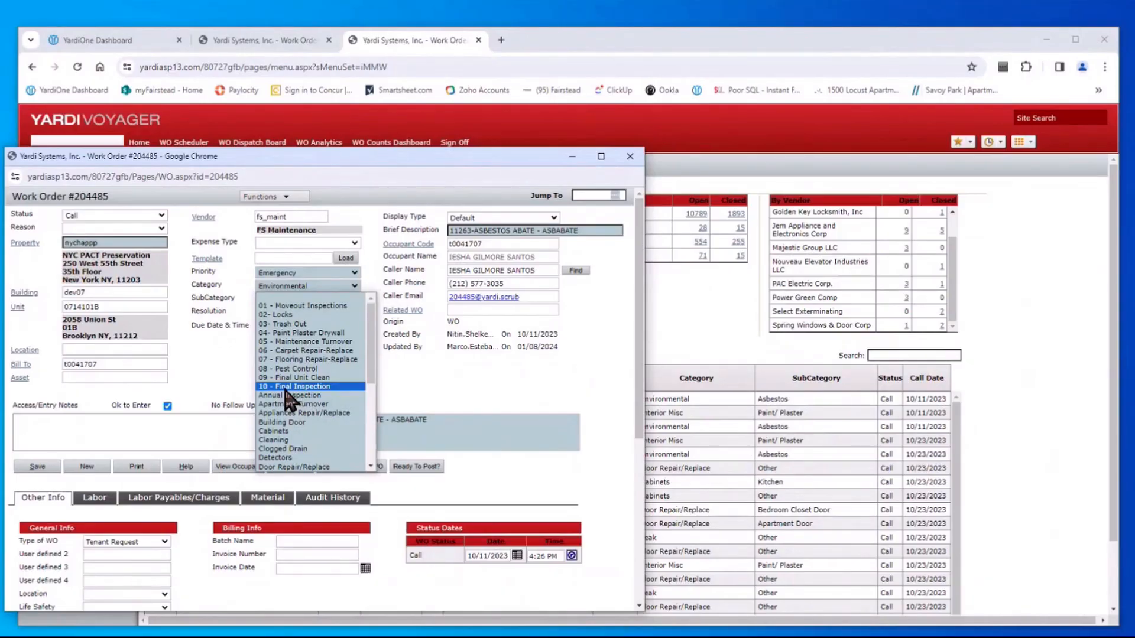
scroll(286, 414, down, 6)
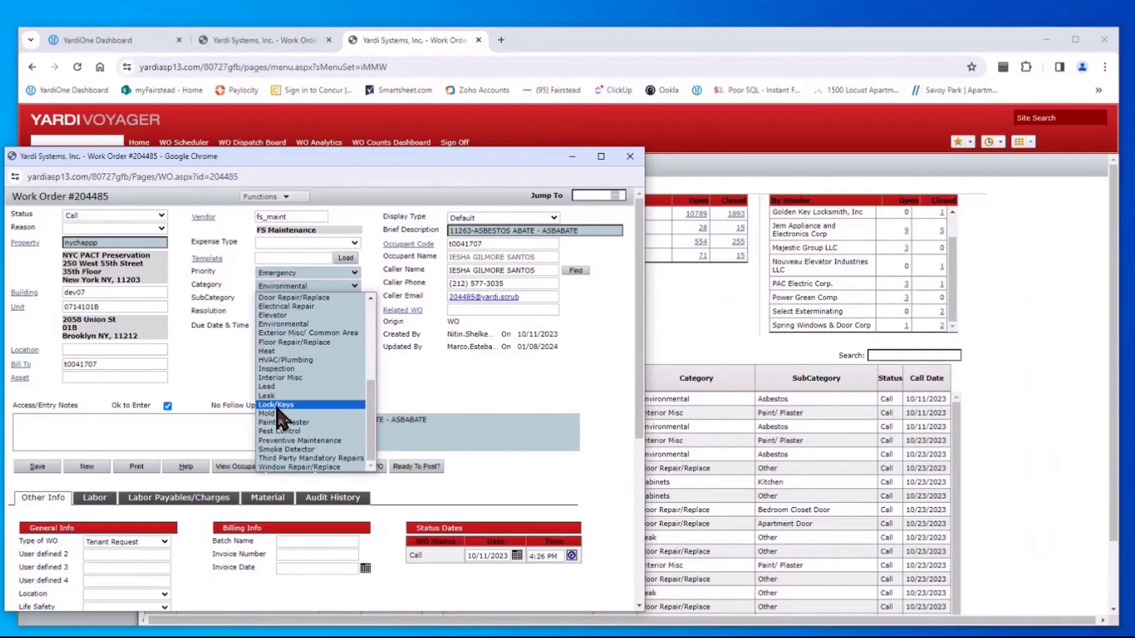
scroll(283, 420, up, 7)
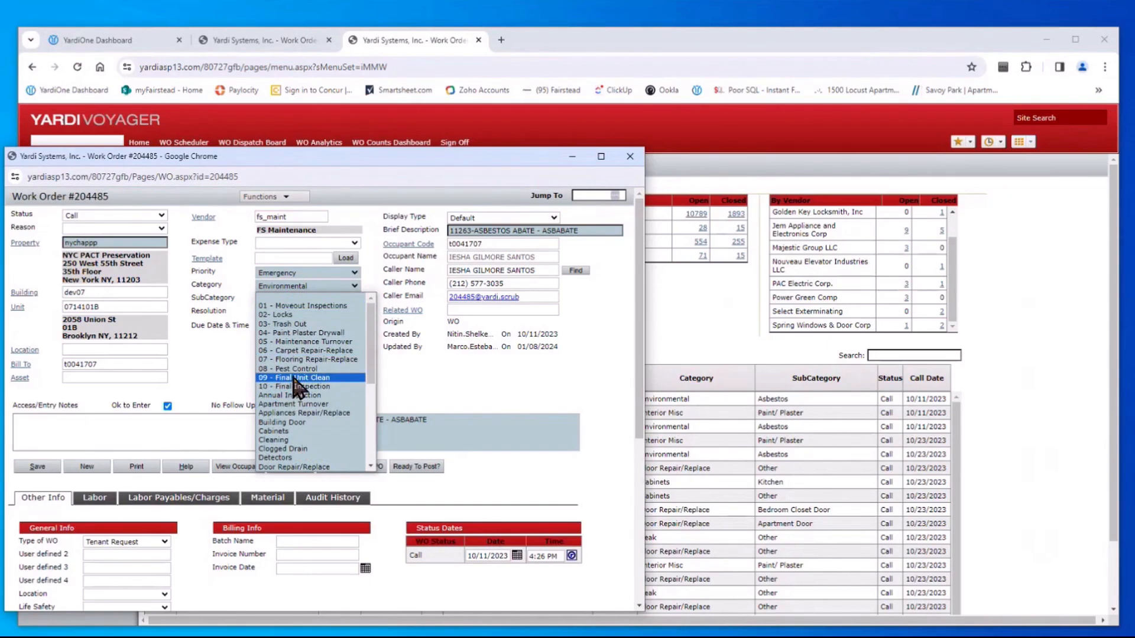
scroll(308, 396, down, 6)
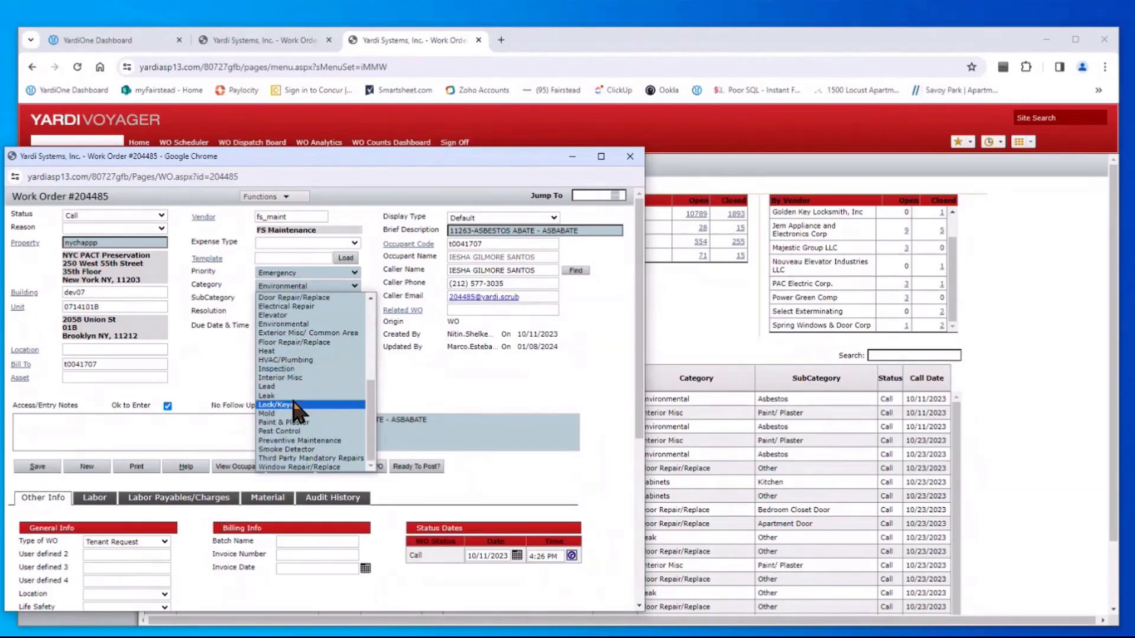
Try categories Lock/Keys and then Heat, reviewing each one's subcategory options
click(290, 406)
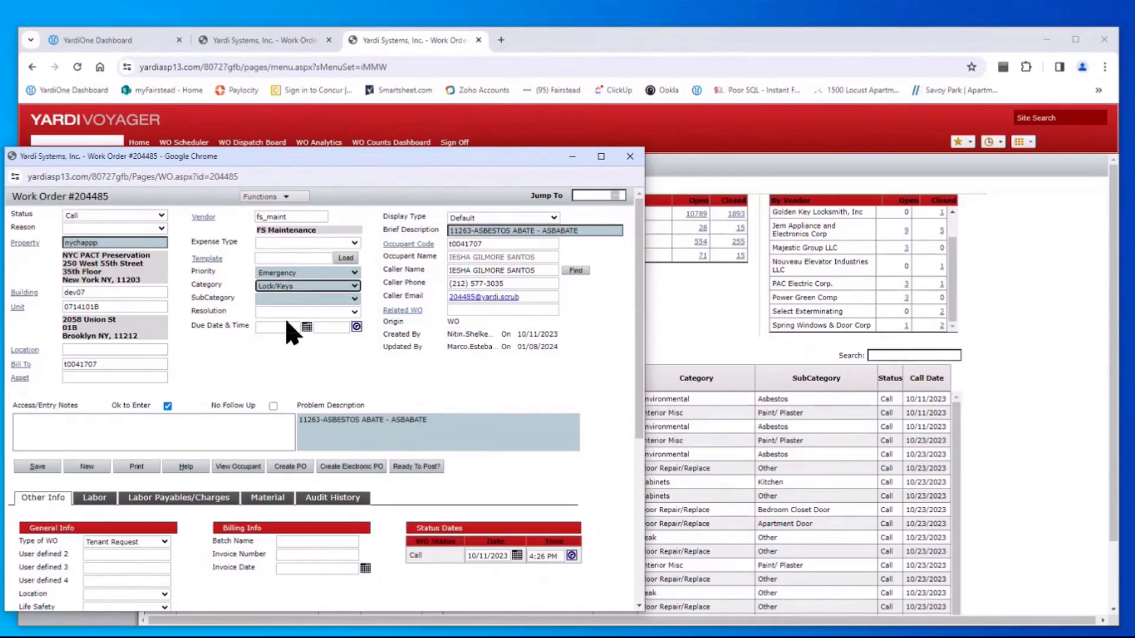
click(354, 299)
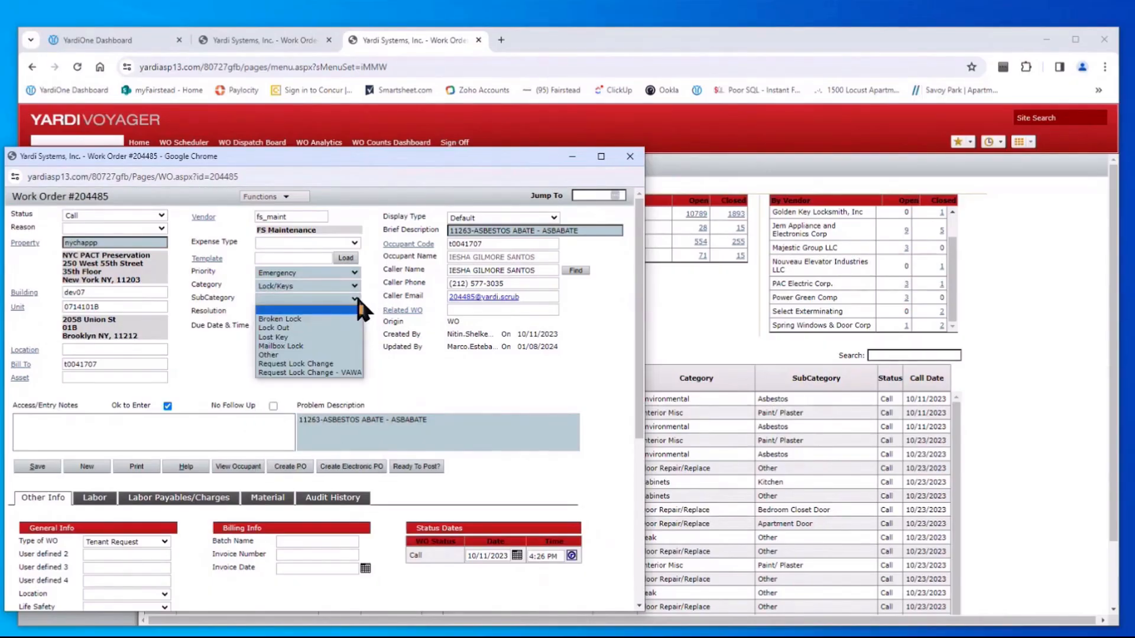
click(300, 286)
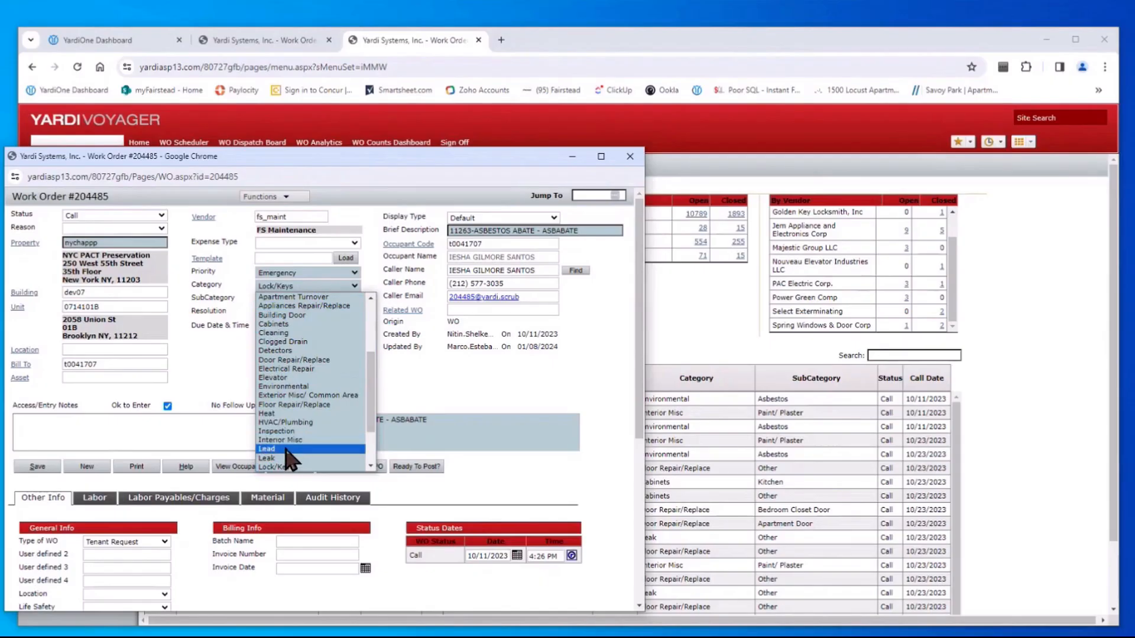
click(280, 414)
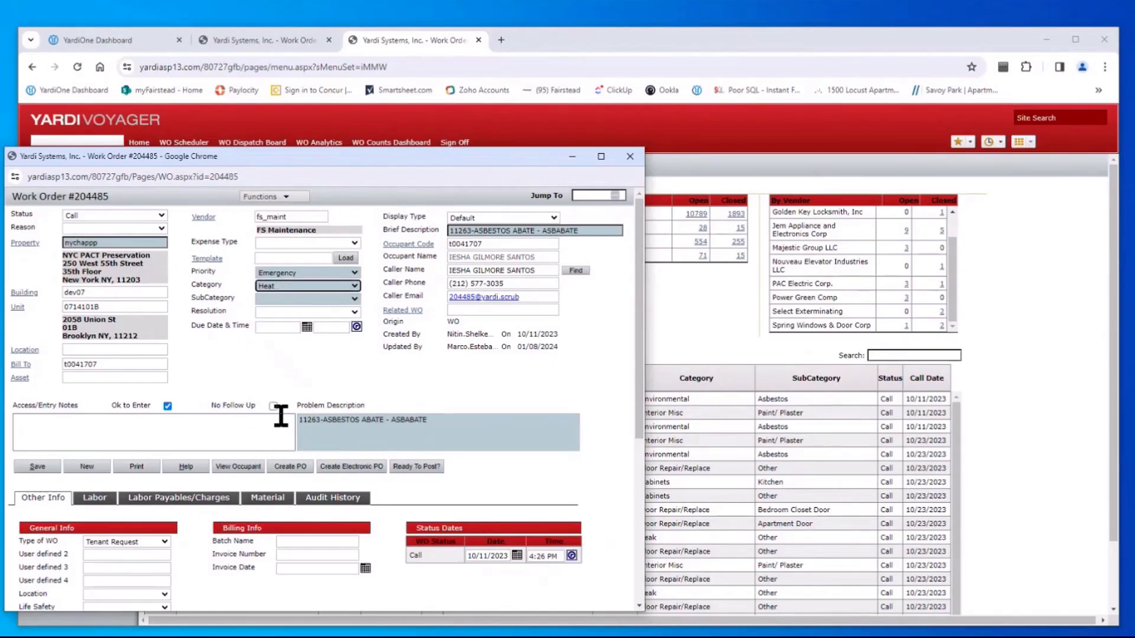
click(354, 298)
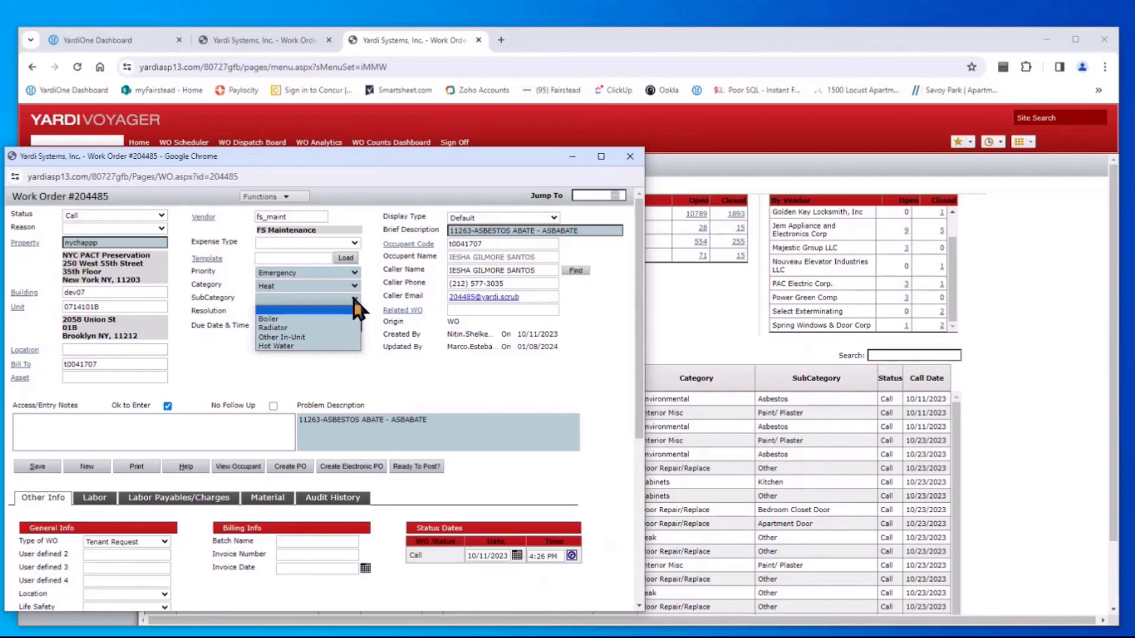
Change the category to Pest Control and choose subcategory Mouse
click(354, 286)
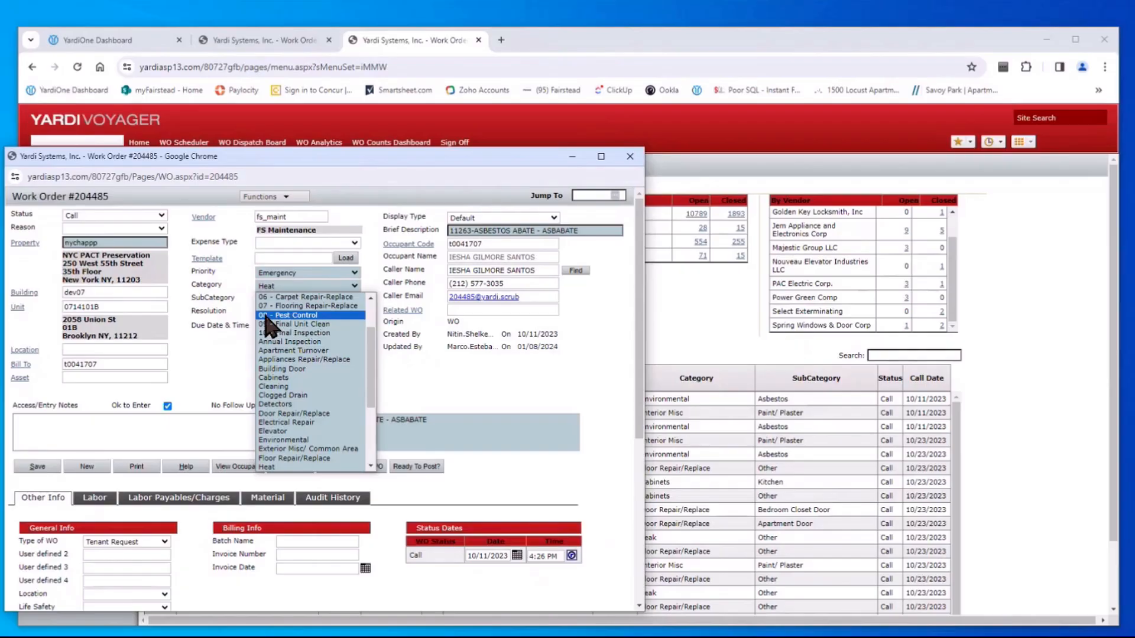
scroll(328, 408, down, 5)
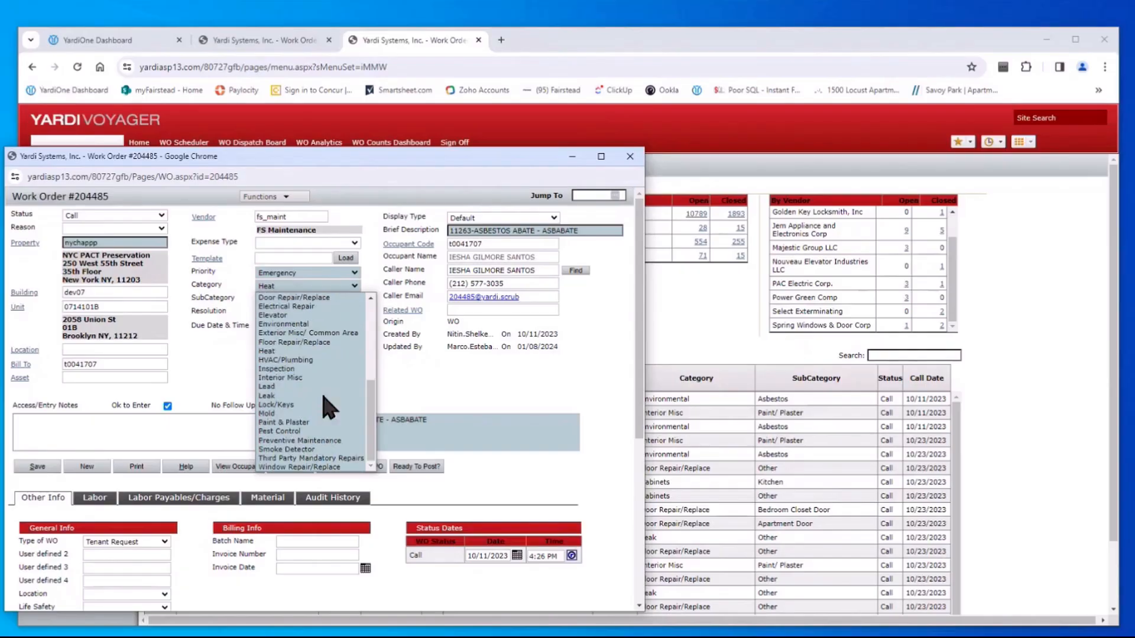
click(281, 434)
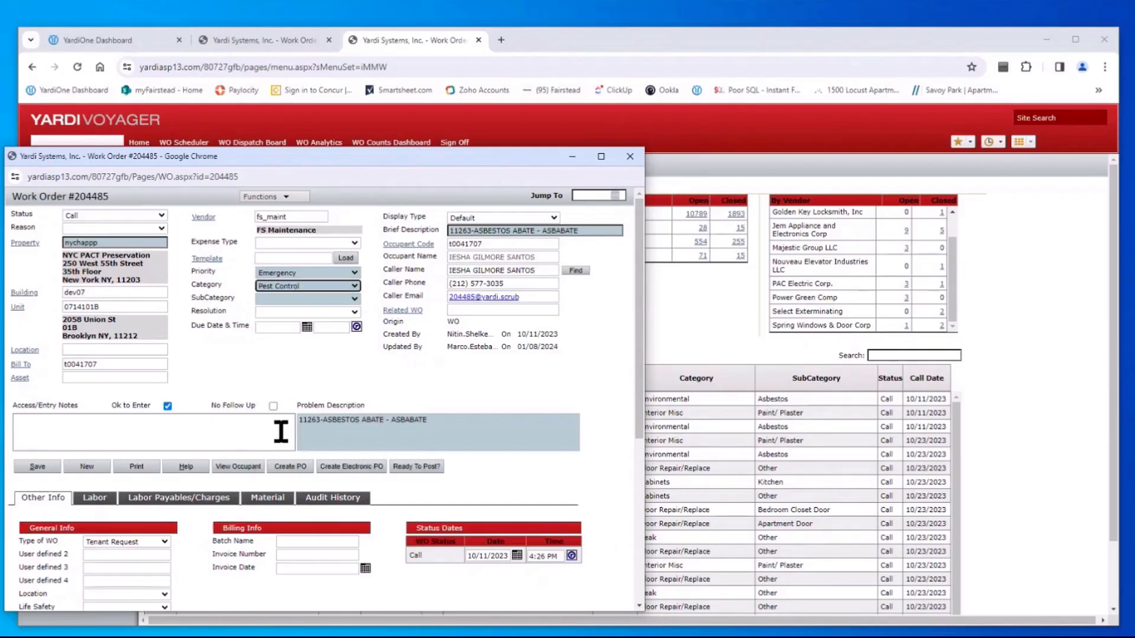
click(355, 299)
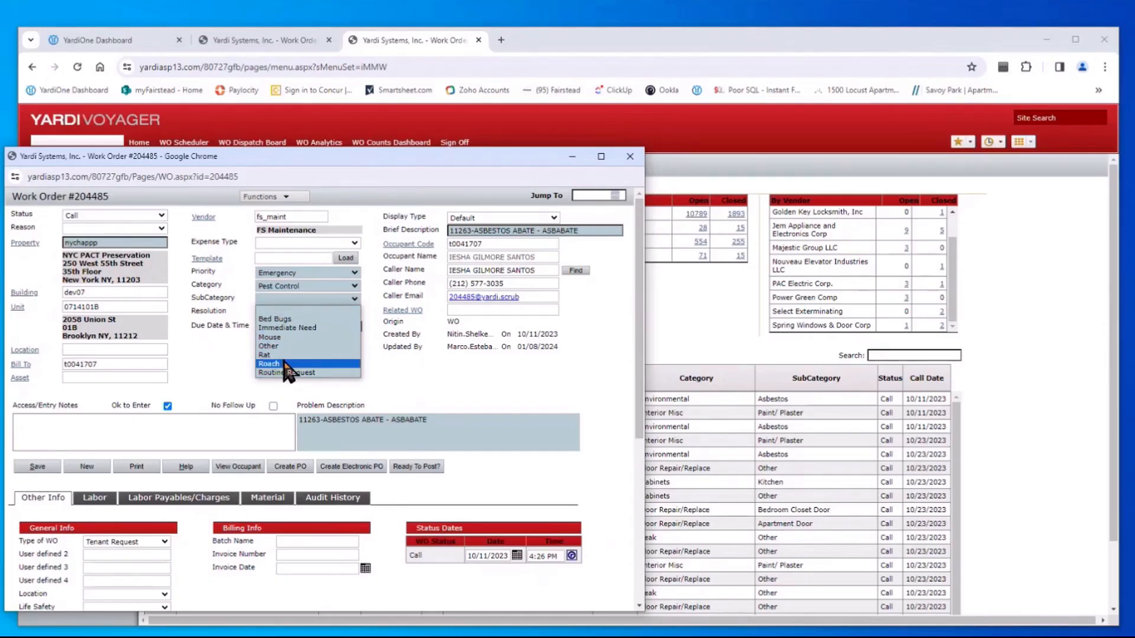
click(283, 299)
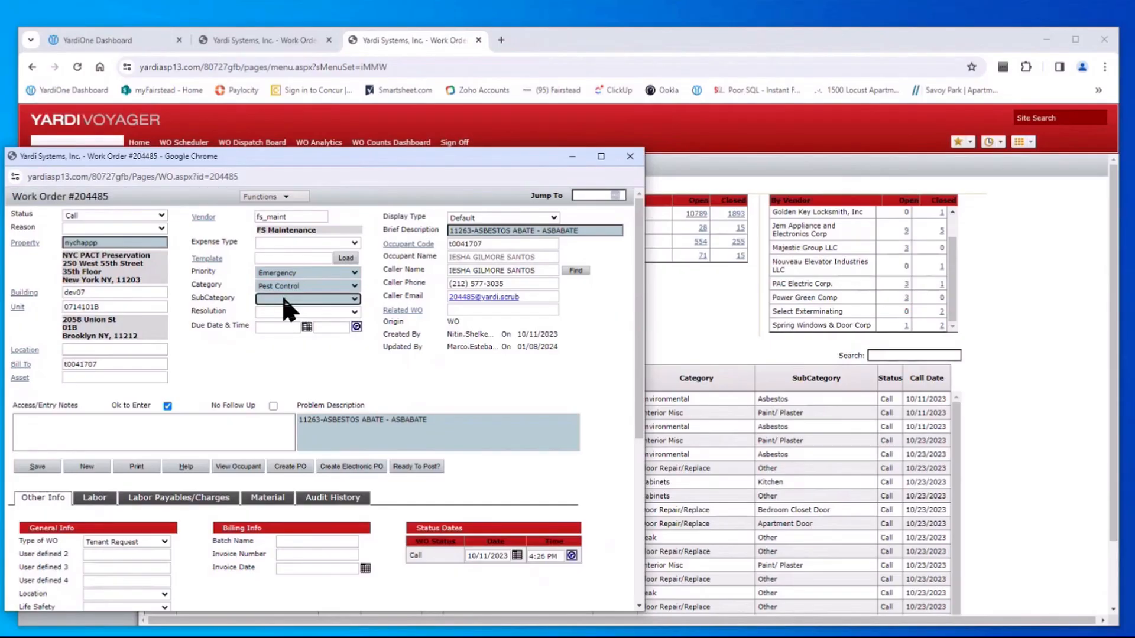
click(284, 299)
click(286, 342)
Move the work order window so the entire form shows, placing the cursor in Brief Description
drag(470, 160, 487, 492)
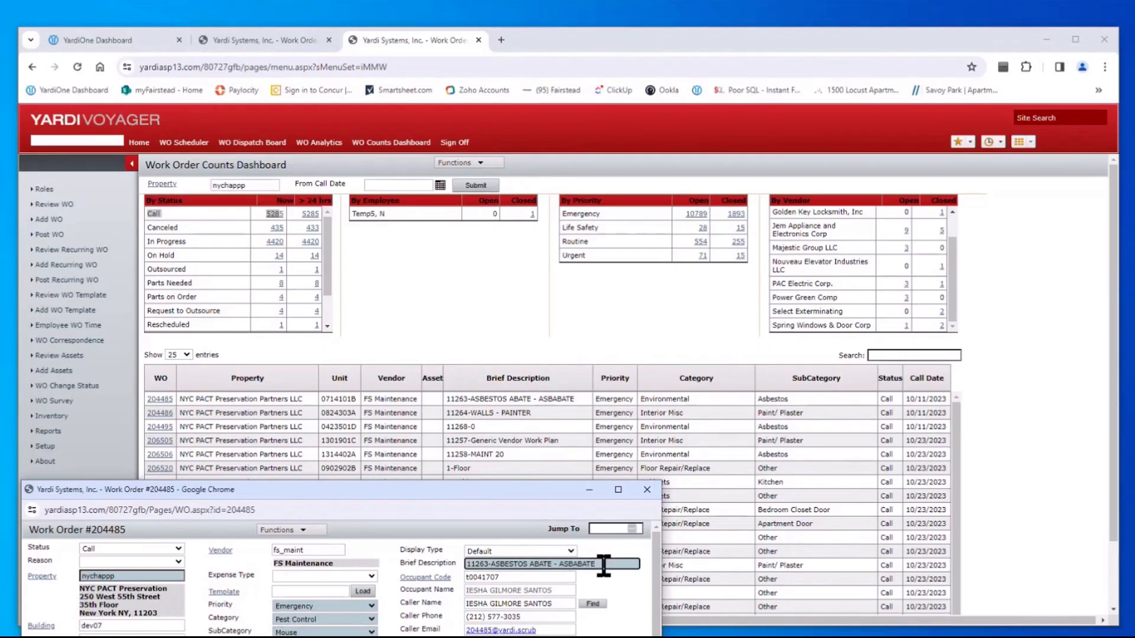
drag(607, 565, 427, 565)
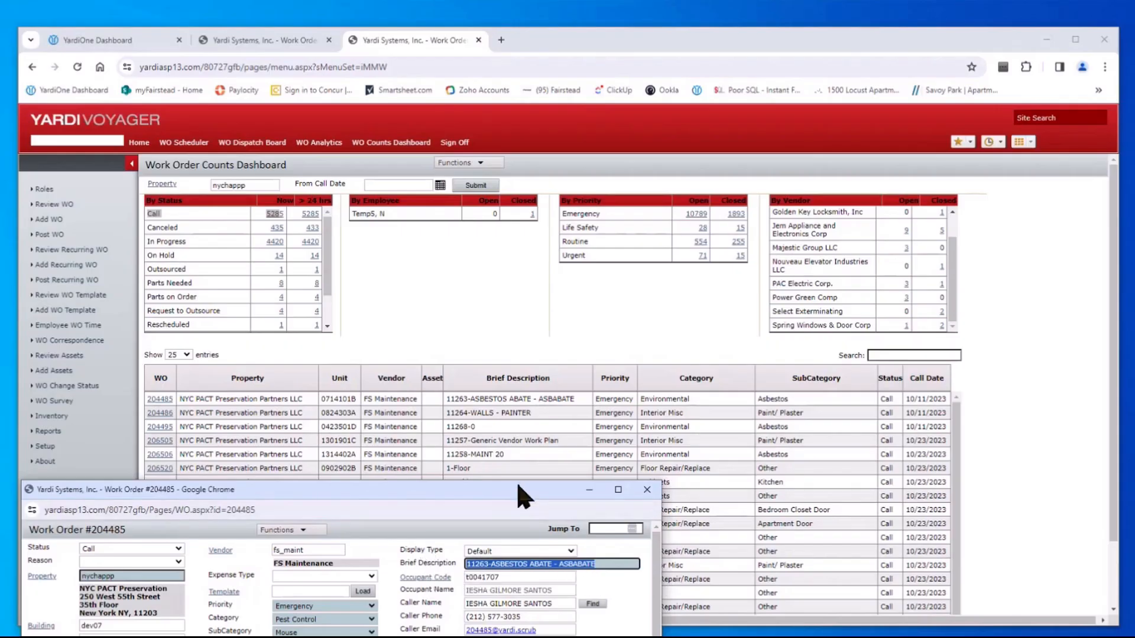
drag(521, 494, 932, 31)
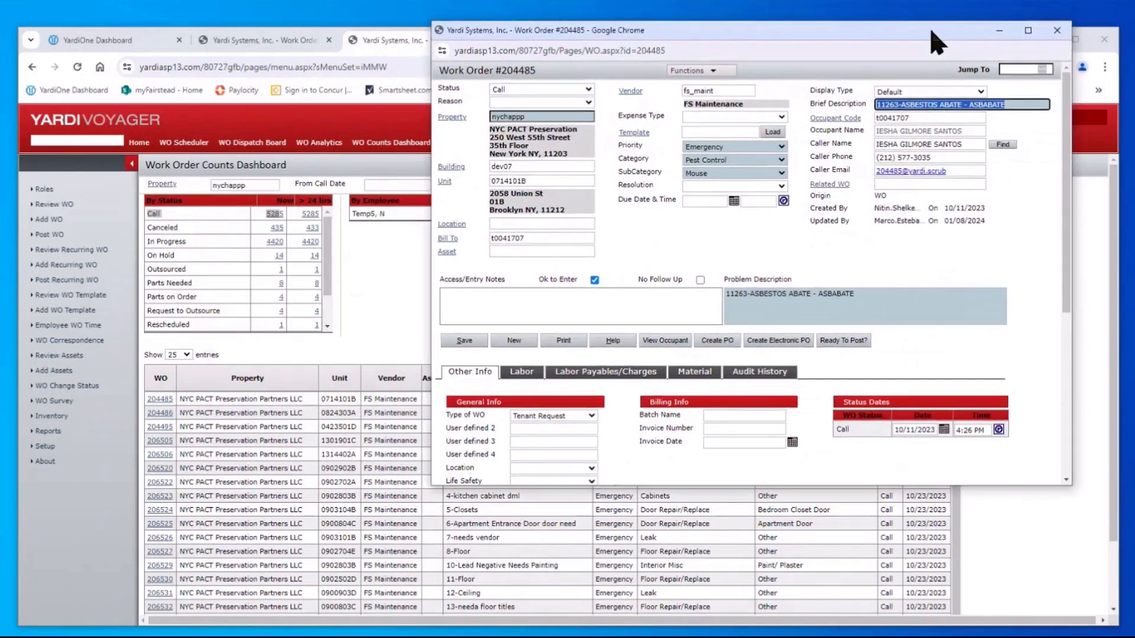
click(898, 106)
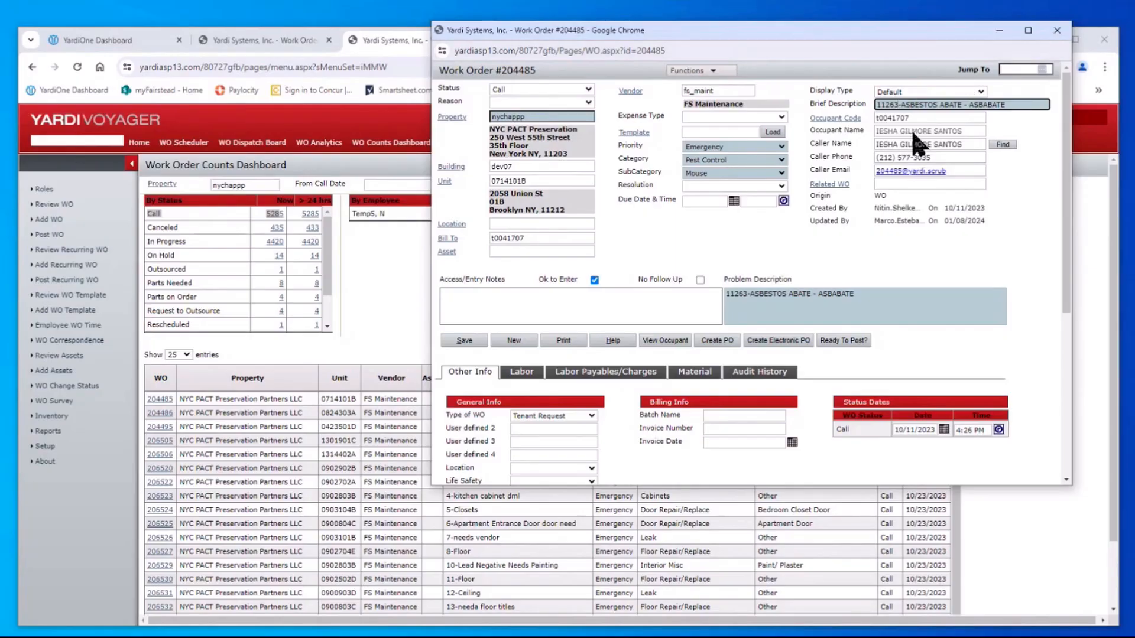
drag(880, 41, 896, 42)
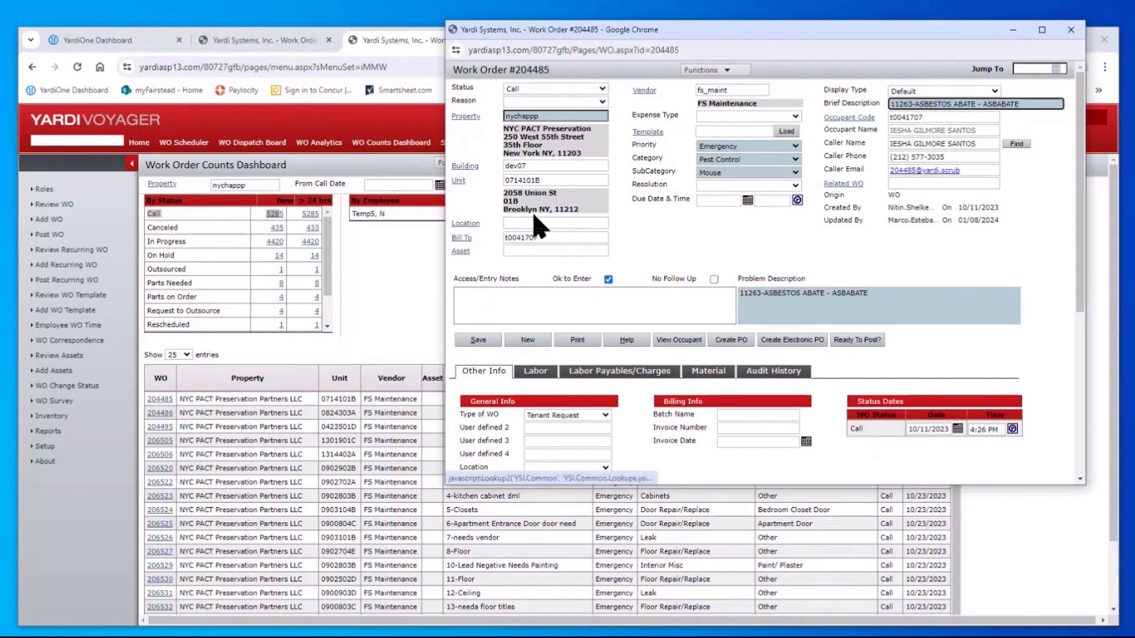
Replace '11263-ASBESTOS' in Brief Description with the copied unit street address, removing the leading space
drag(548, 193, 490, 204)
key(ctrl+c)
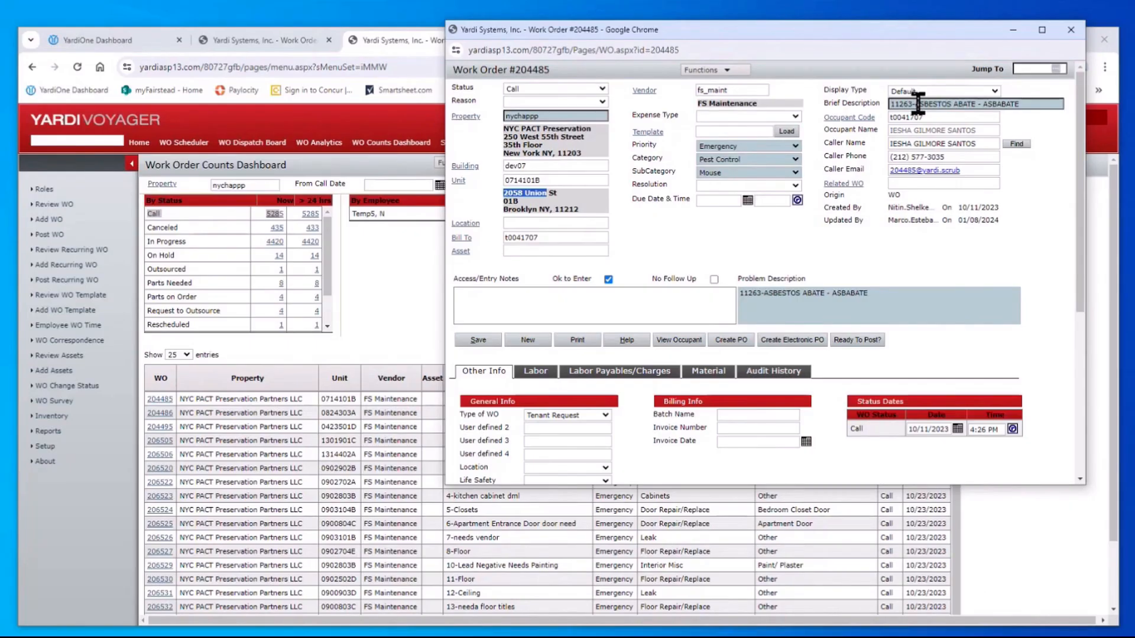
drag(949, 103, 872, 102)
key(ctrl+v)
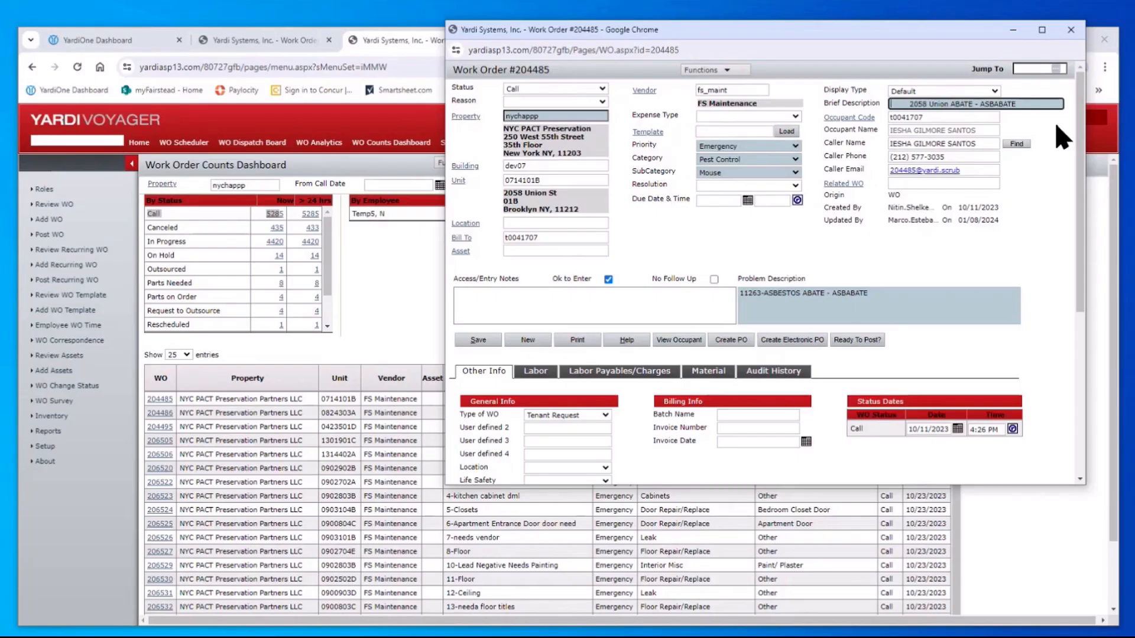
key(BackSpace)
key(Right)
key(Right)
key(Right)
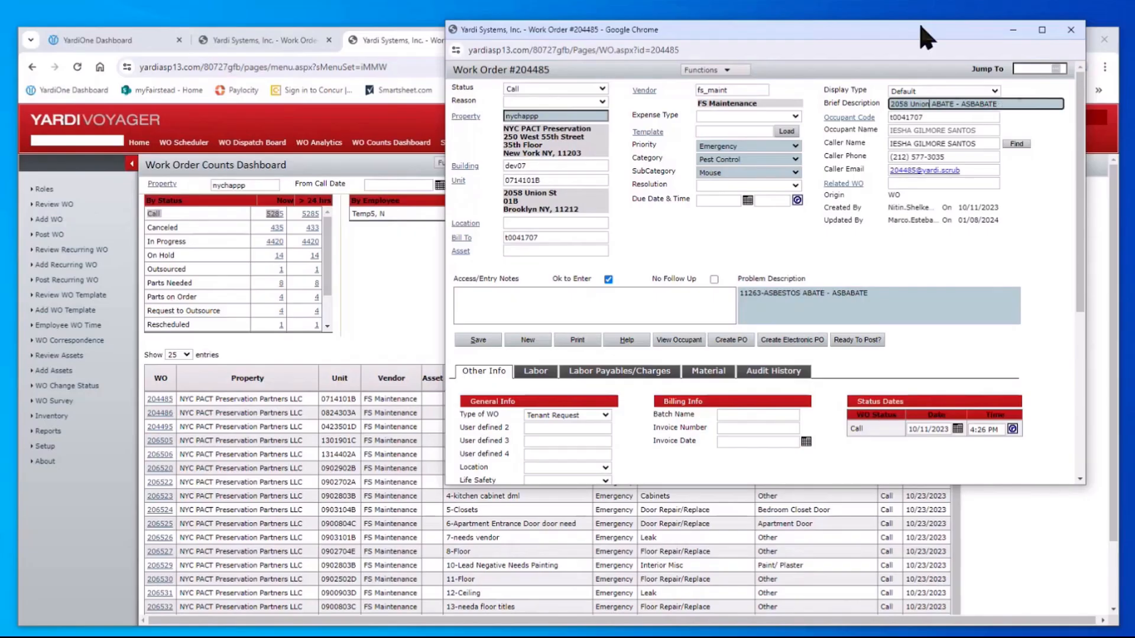
drag(920, 28, 1005, 17)
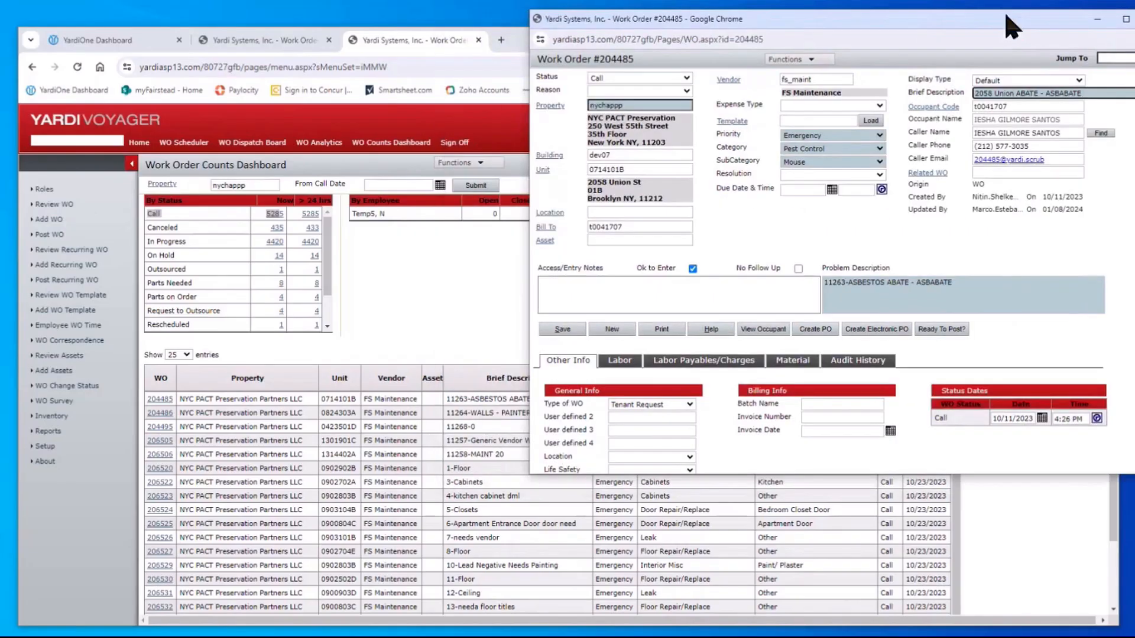
click(409, 278)
scroll(475, 331, down, 1)
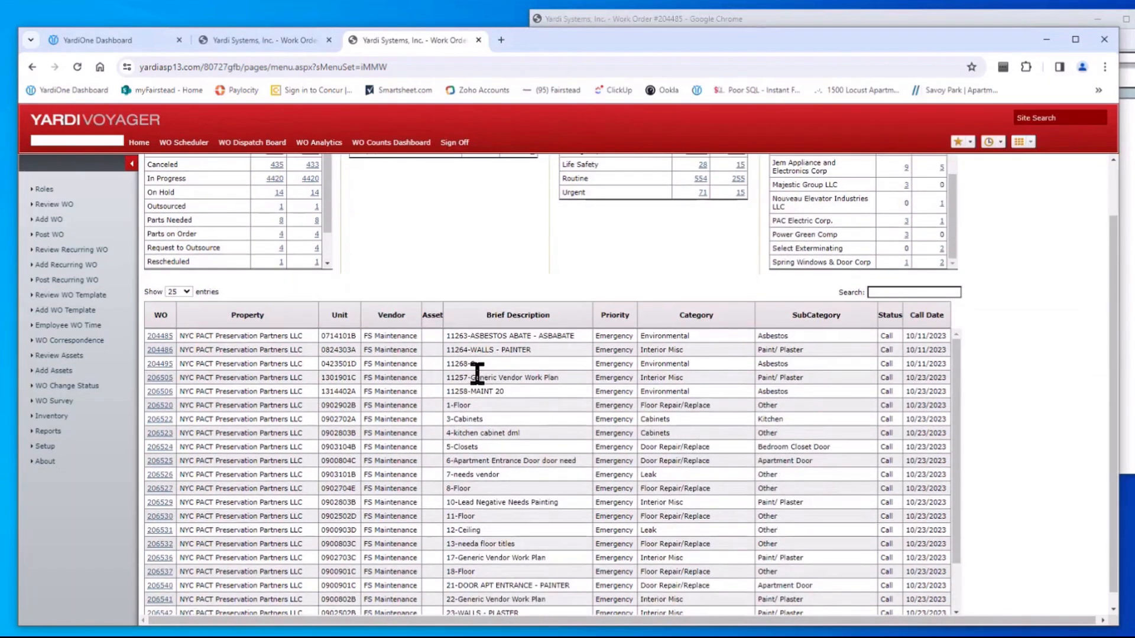
scroll(489, 435, down, 1)
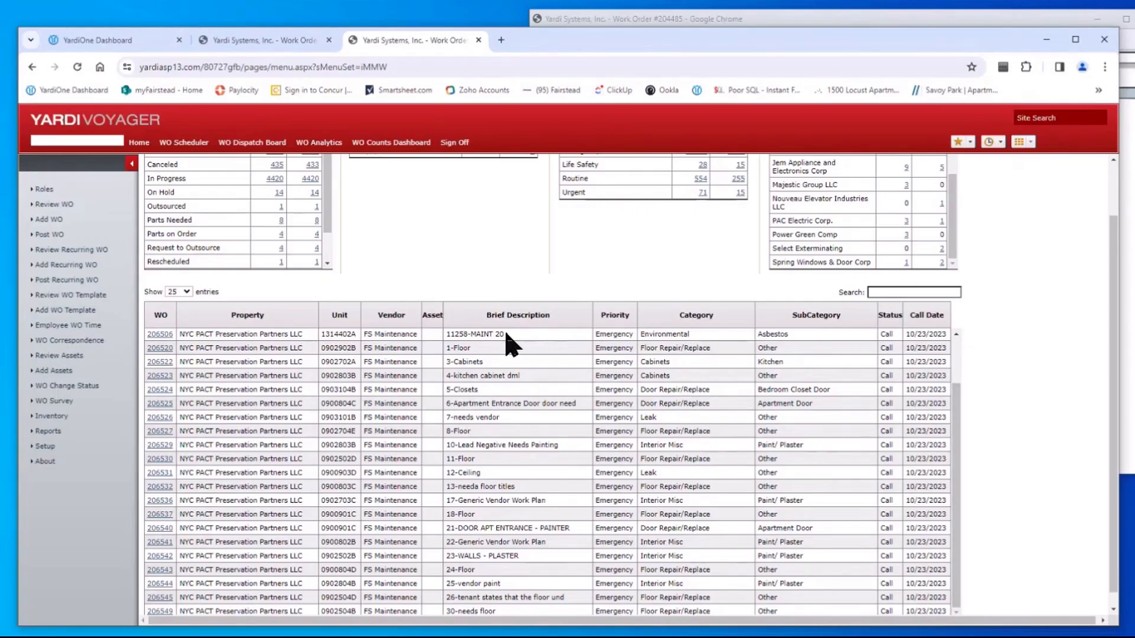
drag(434, 348, 450, 392)
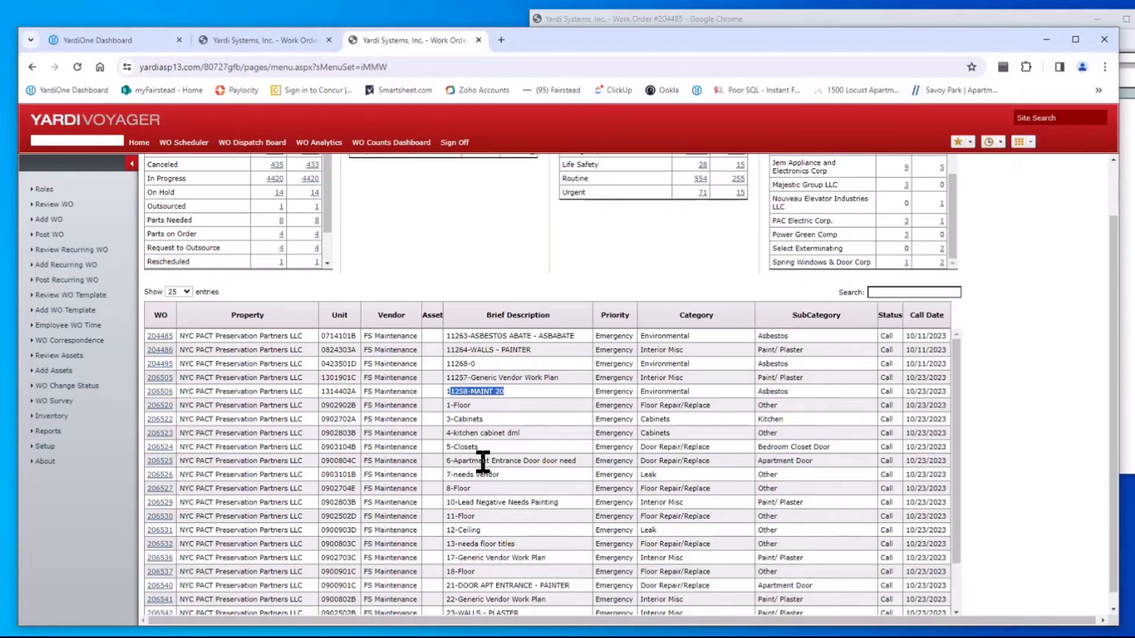
scroll(483, 456, down, 1)
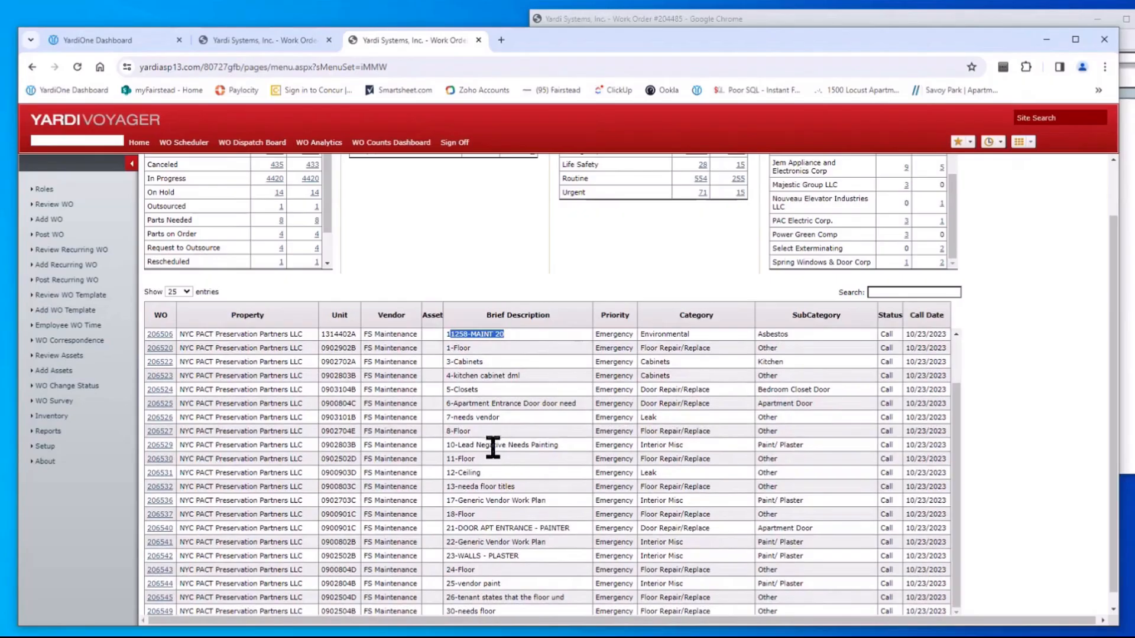
scroll(498, 464, up, 1)
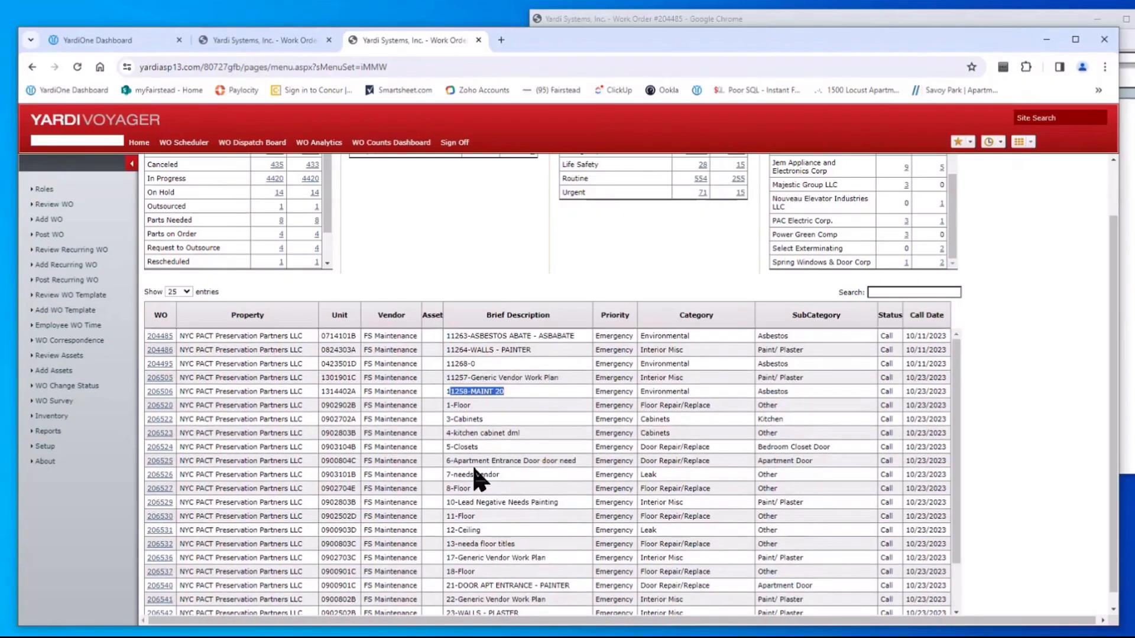
scroll(561, 338, up, 2)
click(1126, 178)
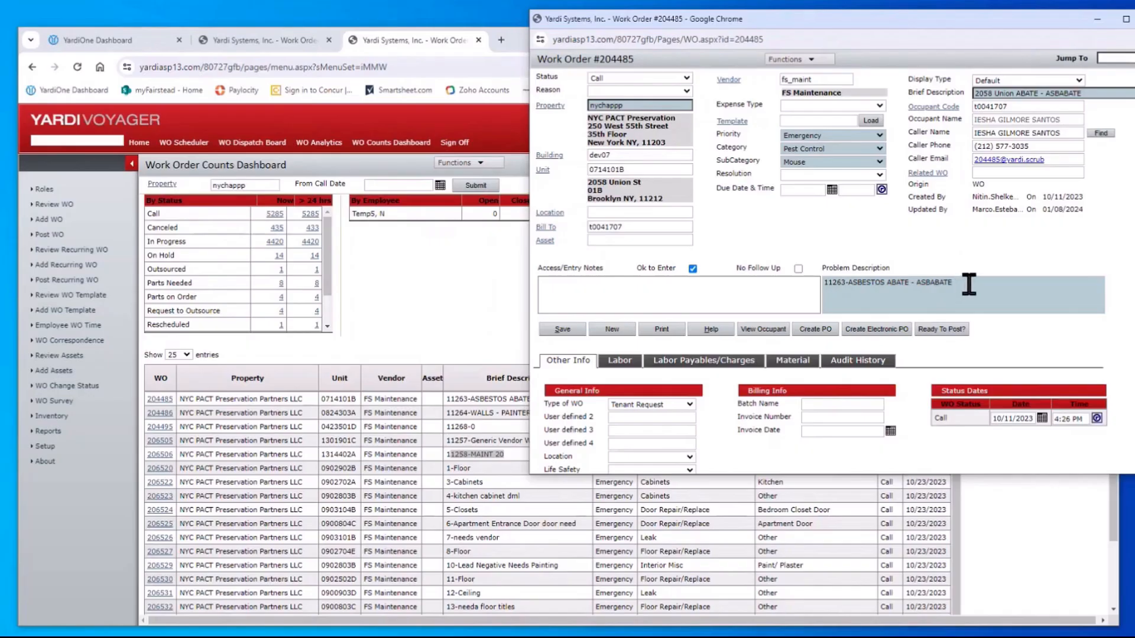
drag(968, 284, 791, 277)
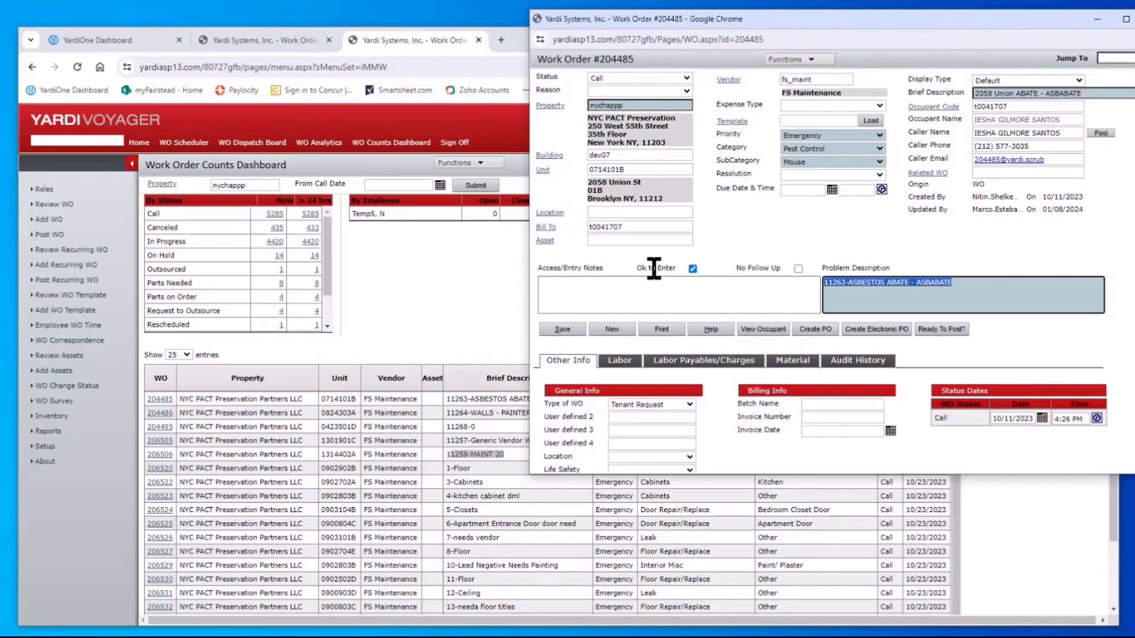
click(692, 270)
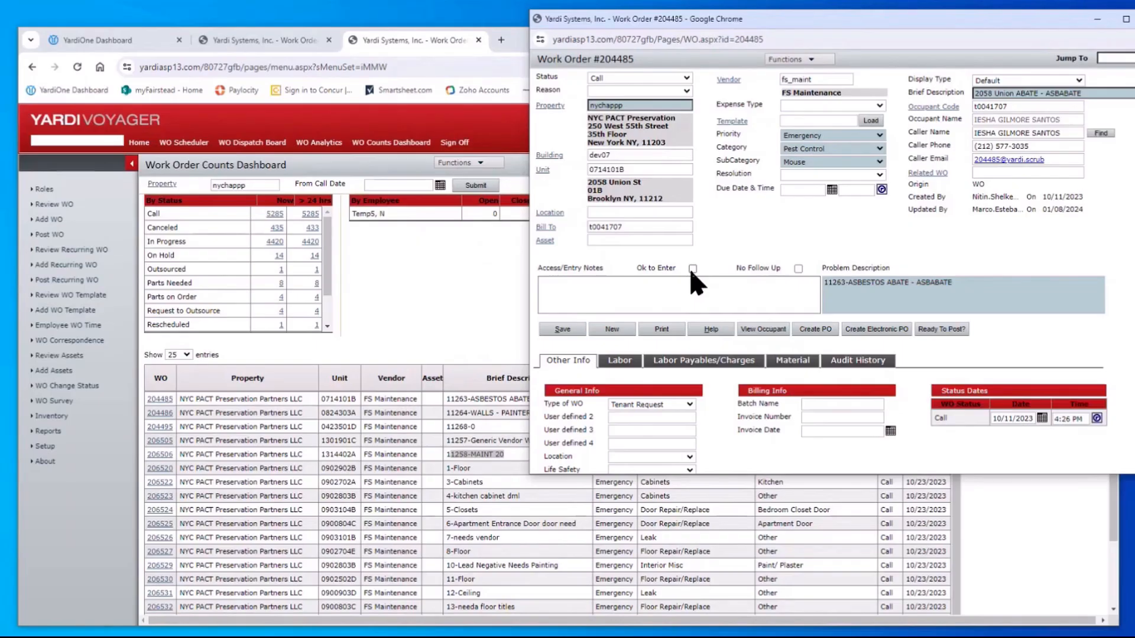
click(692, 269)
Keep Type of WO as Tenant Request and change Priority from Emergency to Life Safety
scroll(708, 259, down, 1)
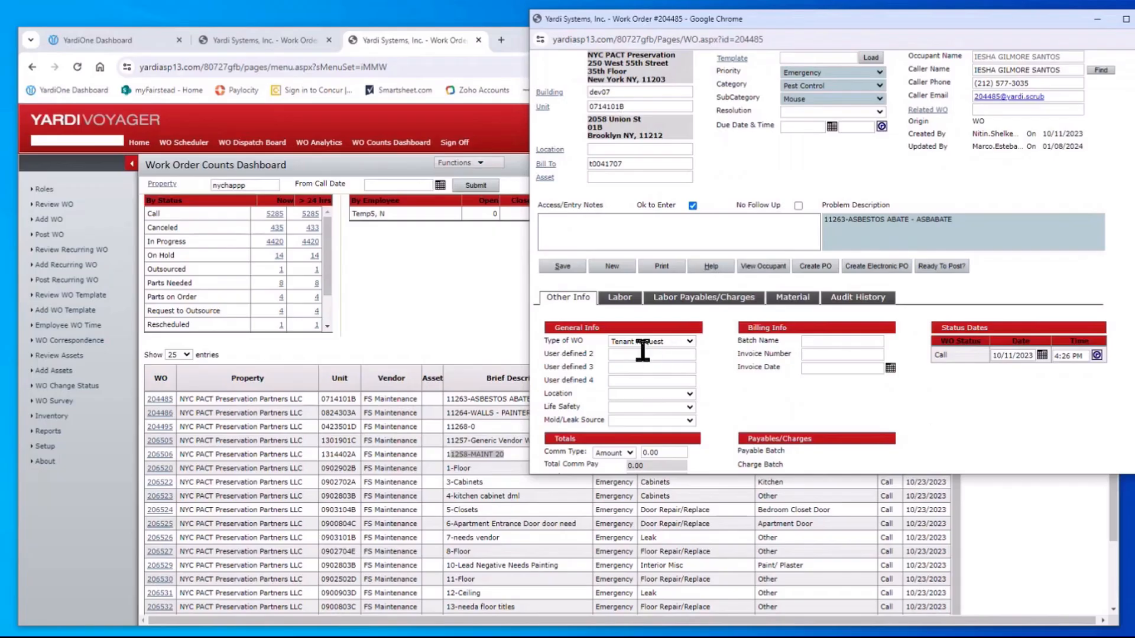
click(690, 342)
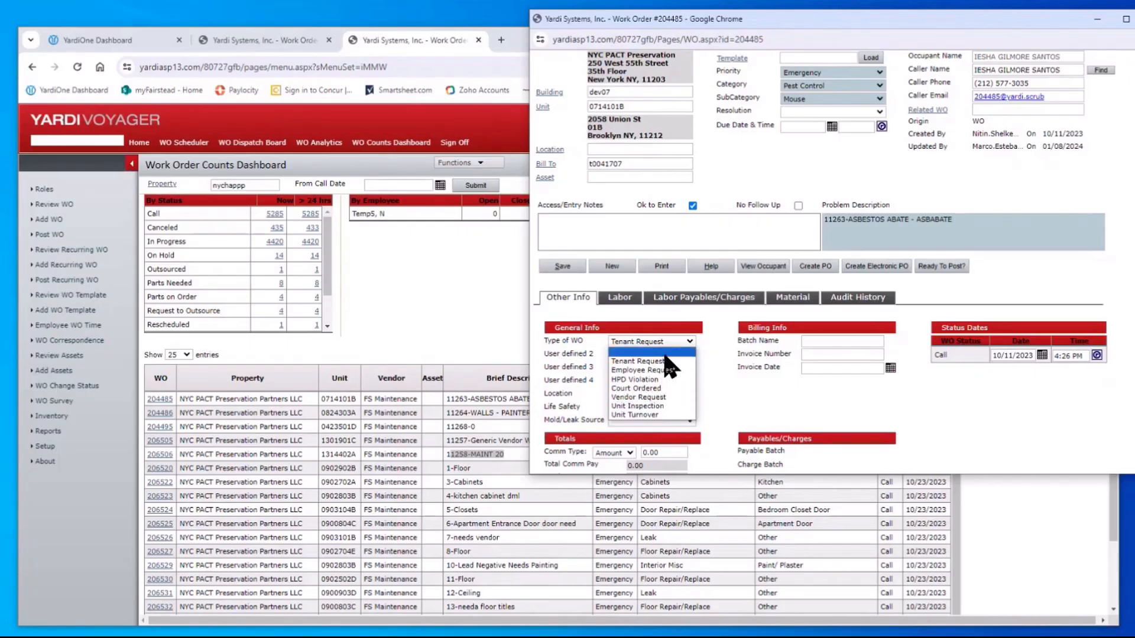
click(716, 375)
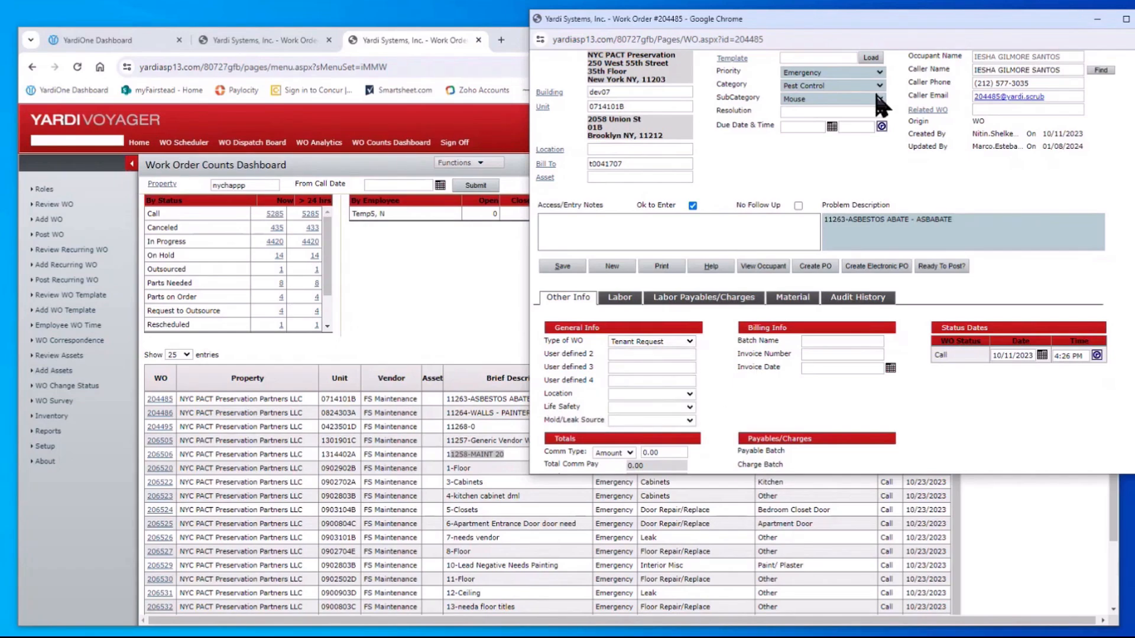
click(879, 73)
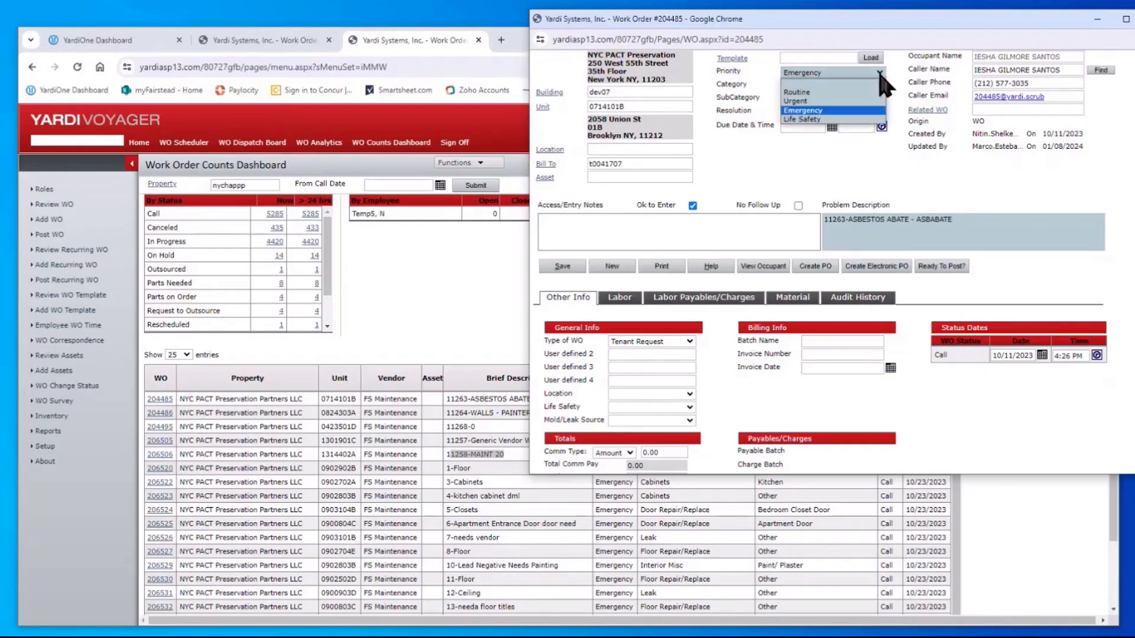
click(824, 120)
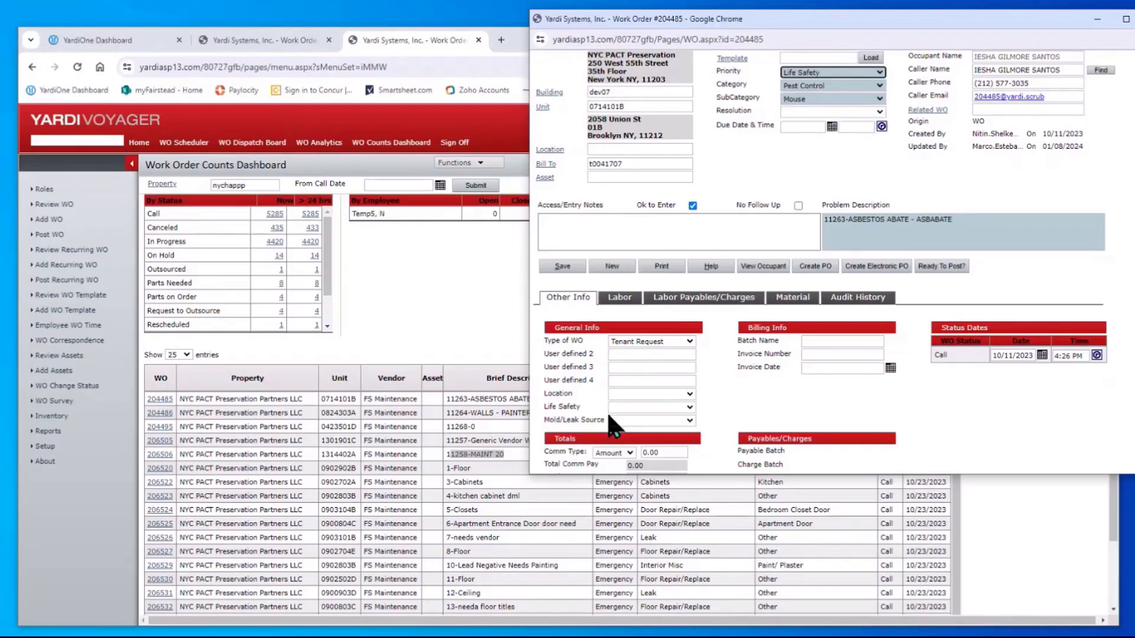
click(689, 408)
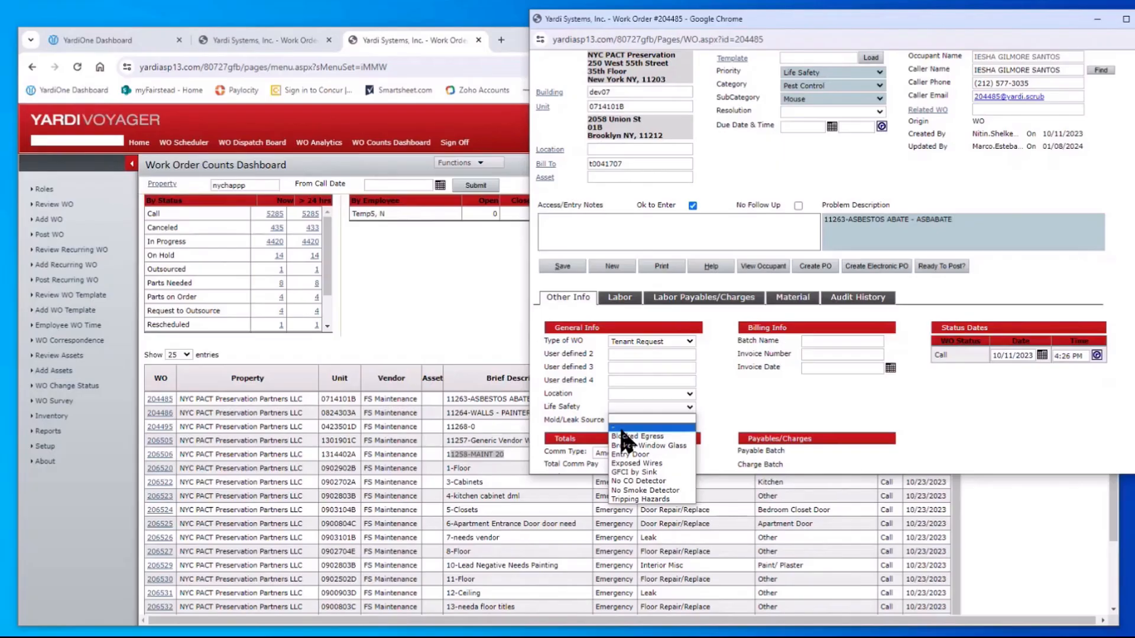
Review Mold/Leak Source and Location options (Bedroom, Bathroom, Kitchen), leaving Life Safety blank
click(751, 415)
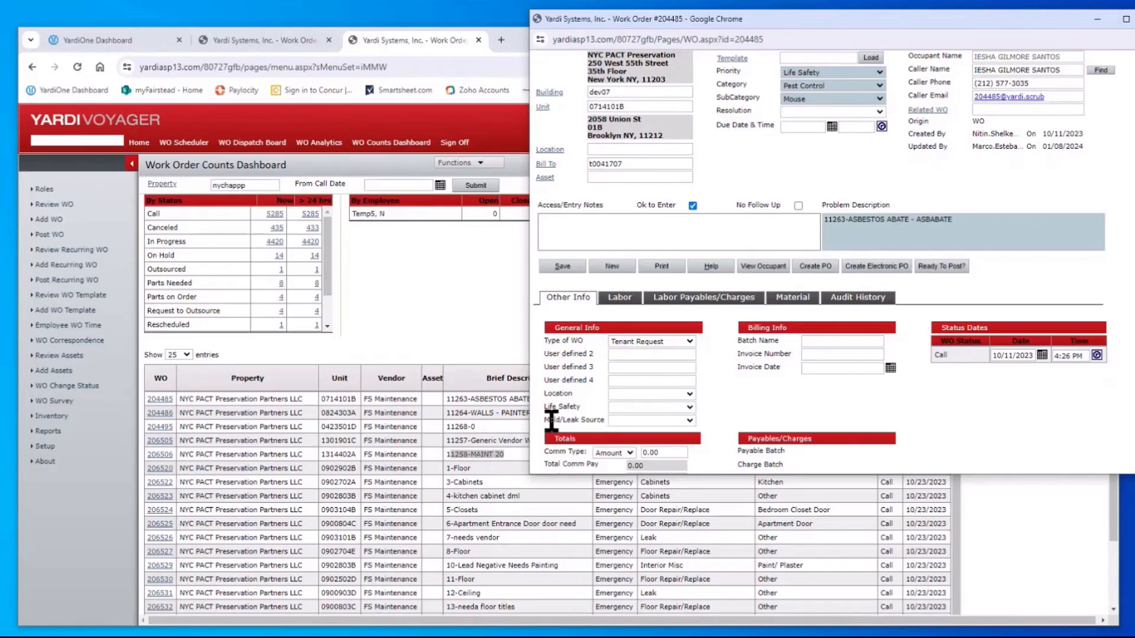
click(688, 421)
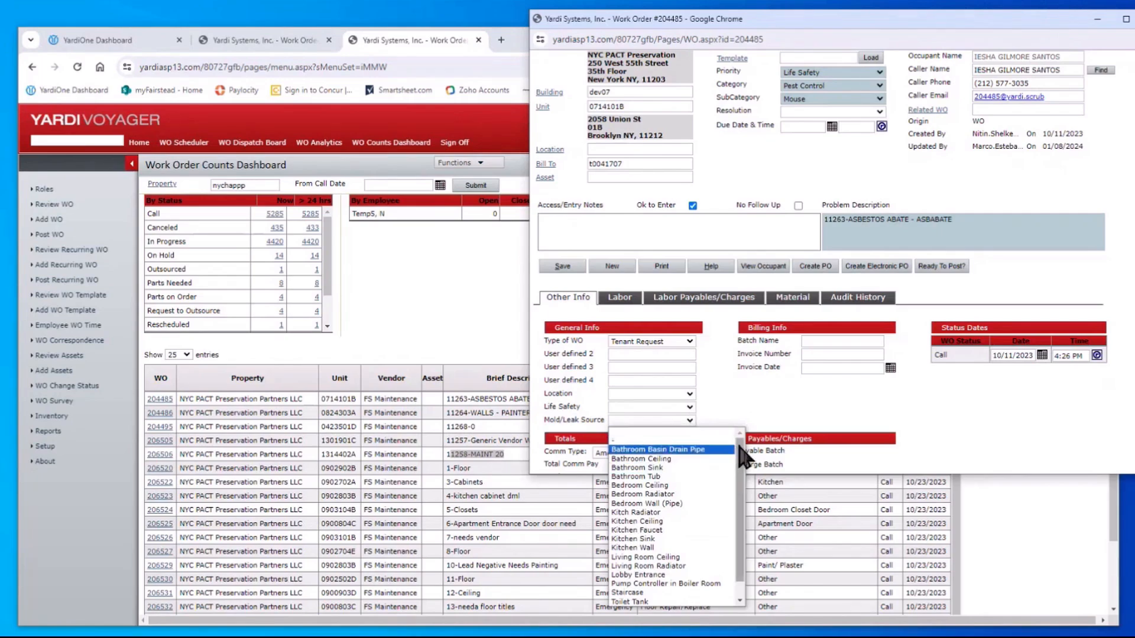
scroll(741, 458, down, 2)
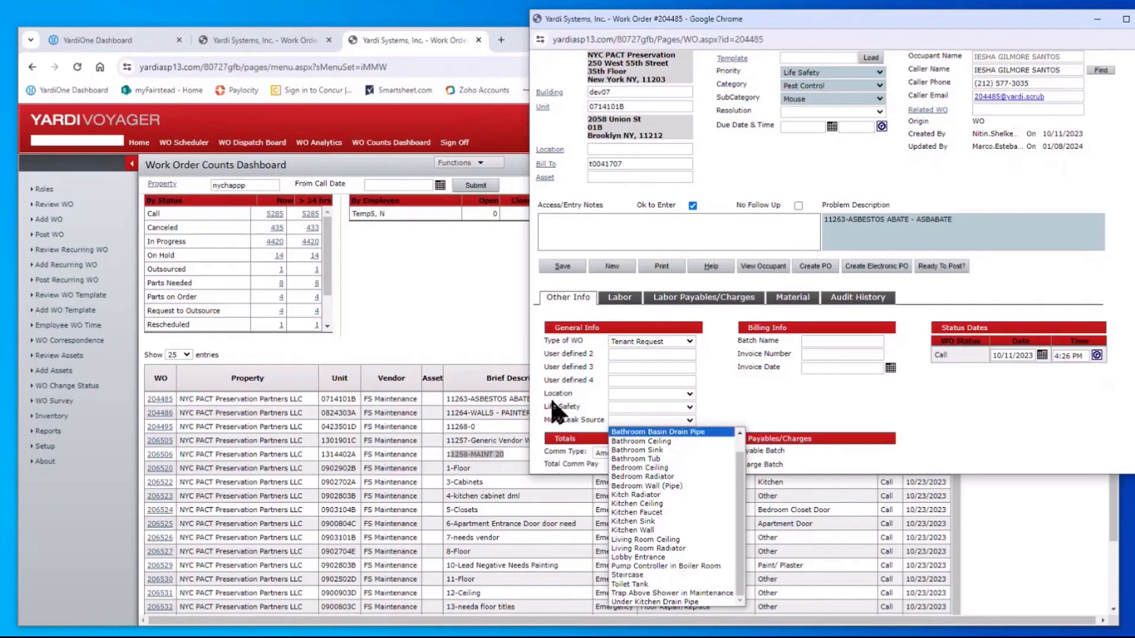
click(689, 395)
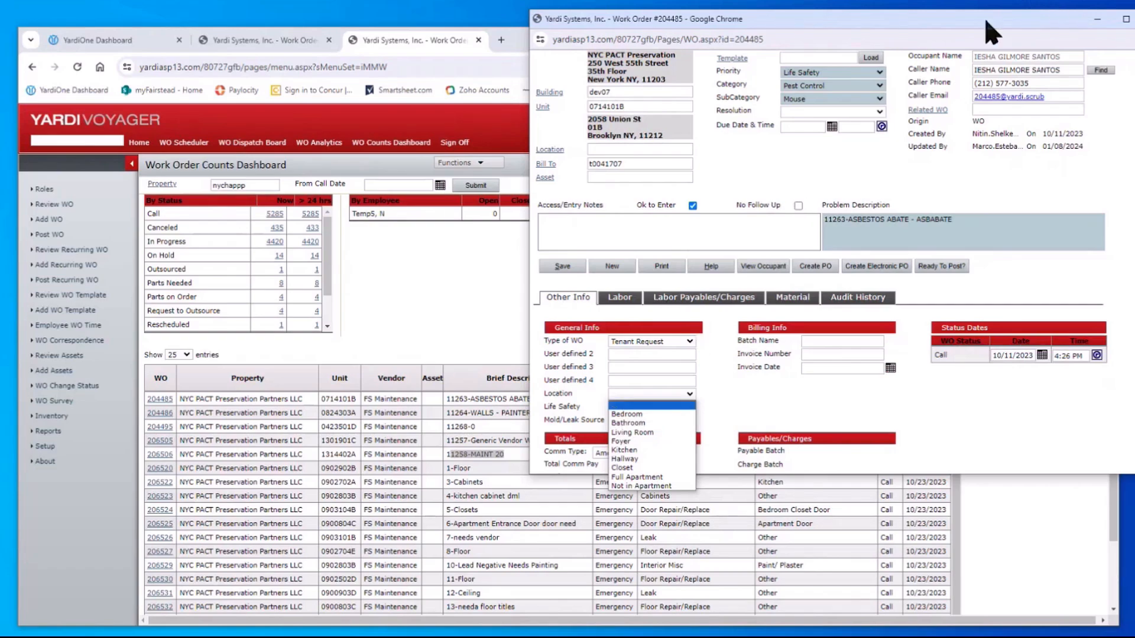
drag(993, 32, 865, 88)
Set work order #204485 to In Progress, save it, and shift its window right
scroll(672, 237, up, 2)
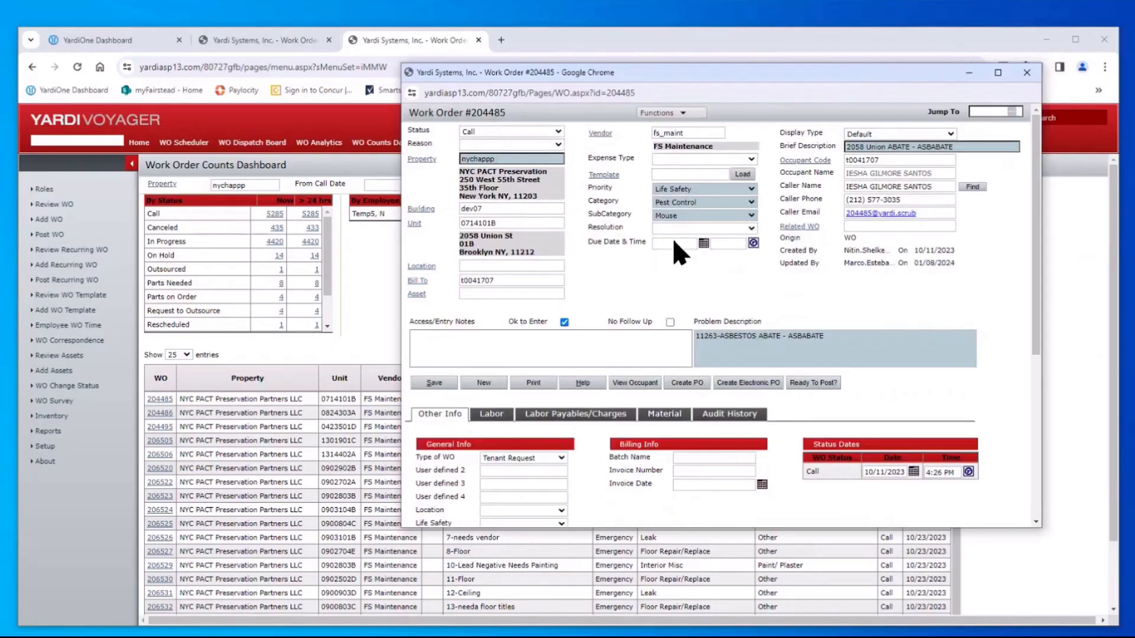
click(556, 133)
click(514, 169)
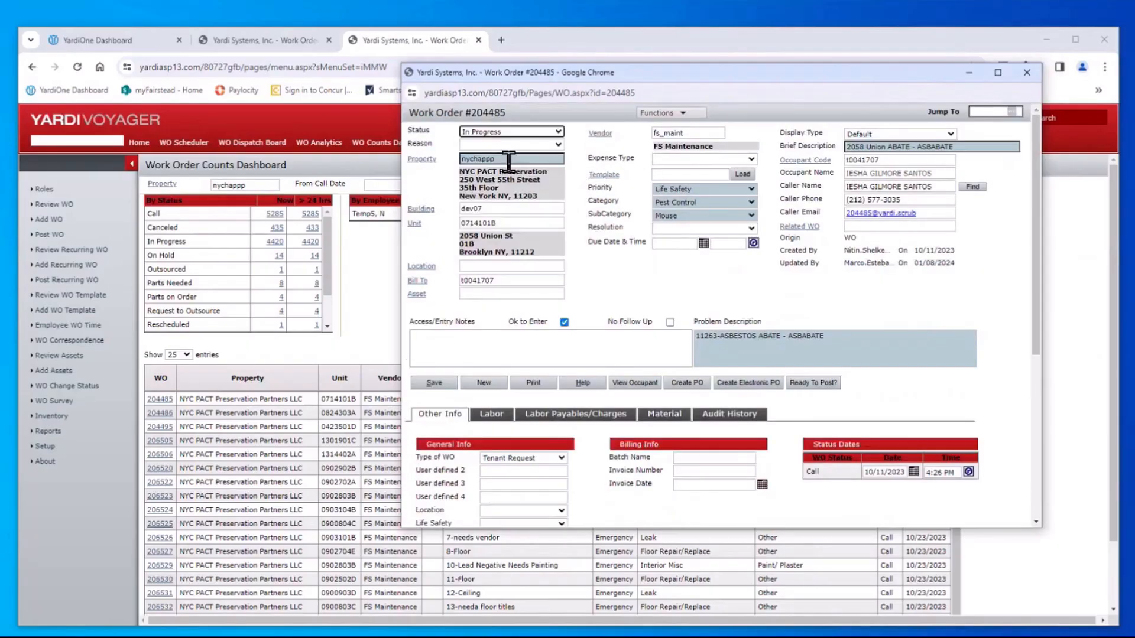
click(438, 385)
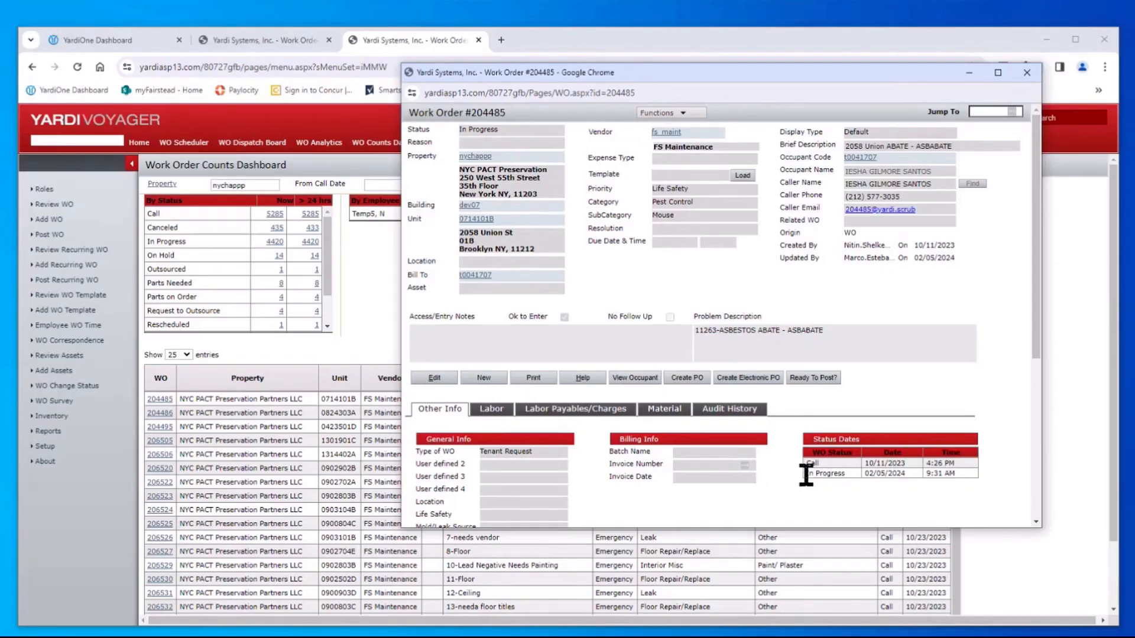
drag(806, 475, 967, 466)
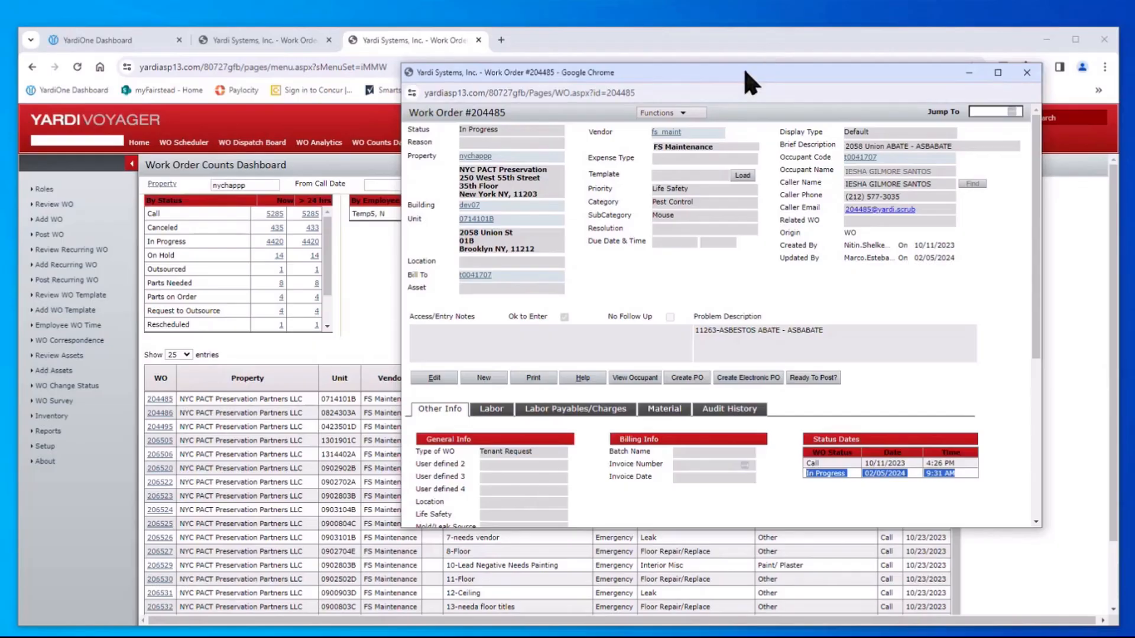
drag(745, 72, 863, 79)
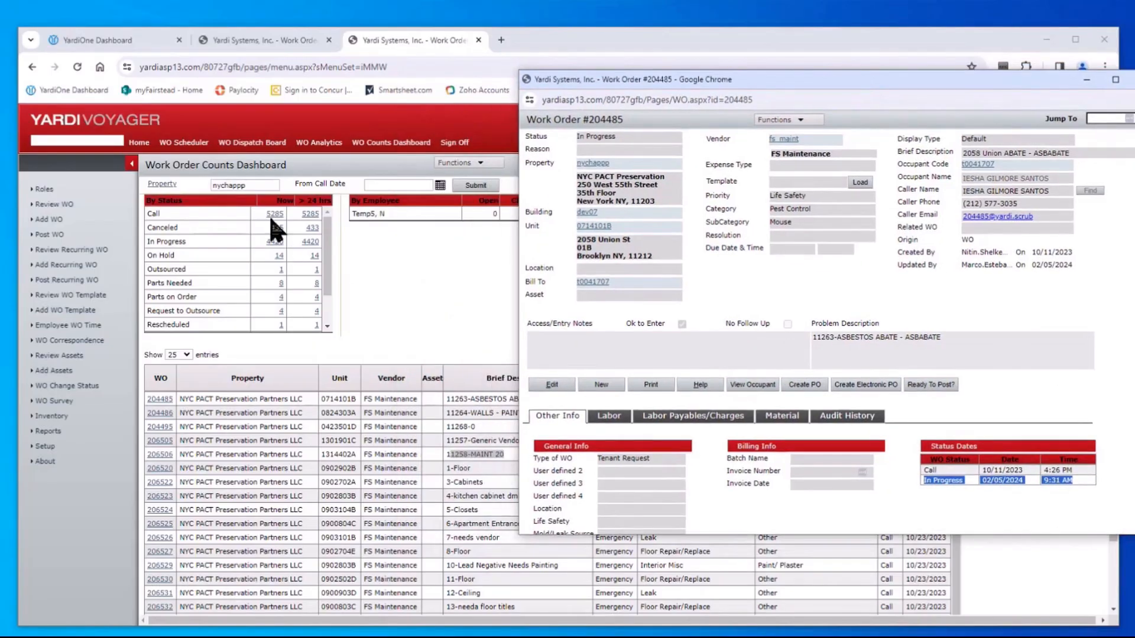
Refresh the counts dashboard (Call 5284, In Progress 4421) and bring #204485 back in front
click(384, 303)
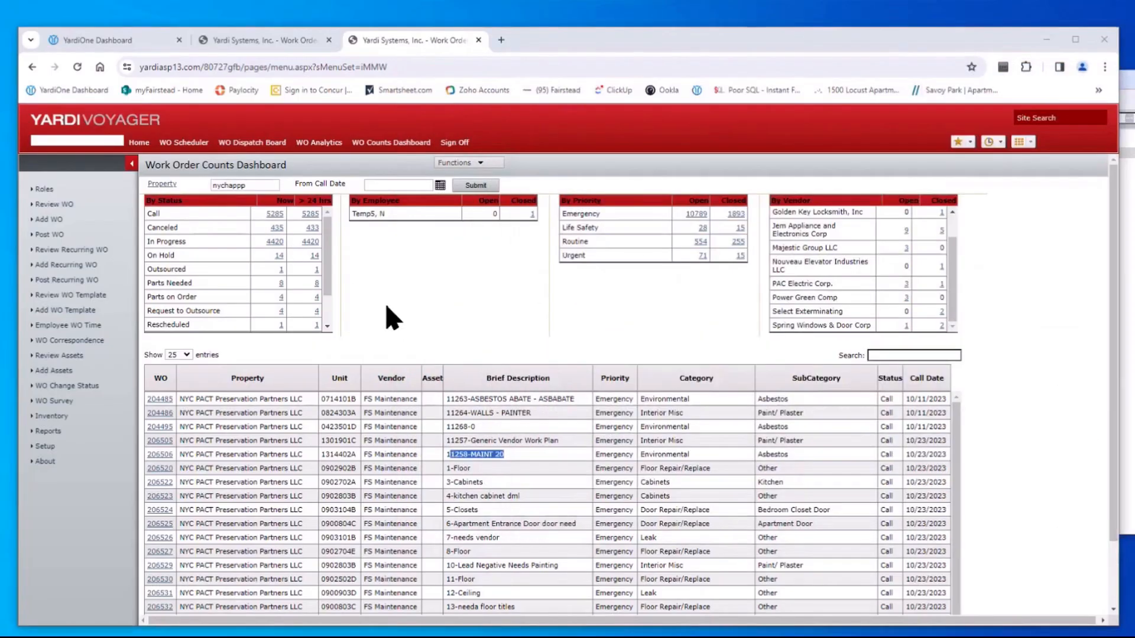
click(475, 186)
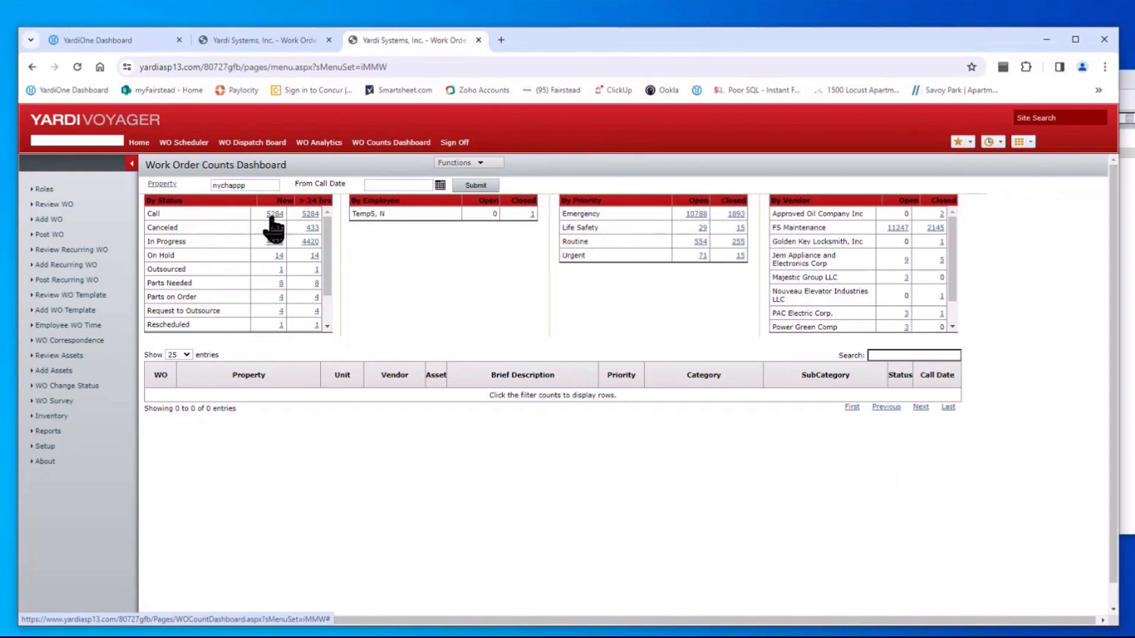
click(1127, 237)
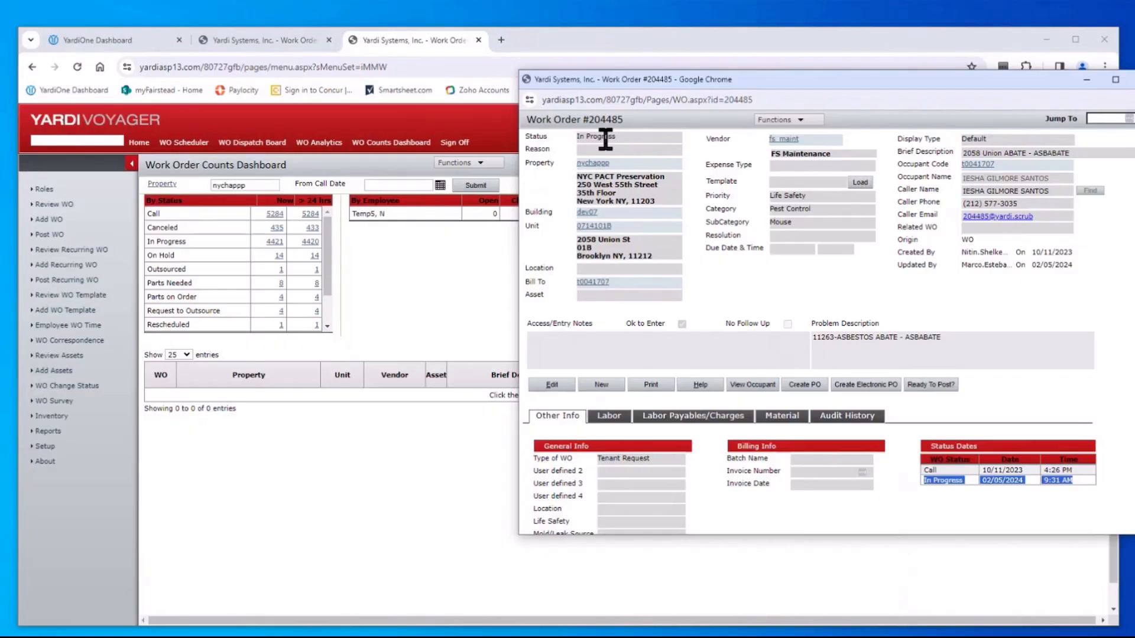
On #204485's Labor tab, enter edit mode and open the first row's employee lookup
click(612, 416)
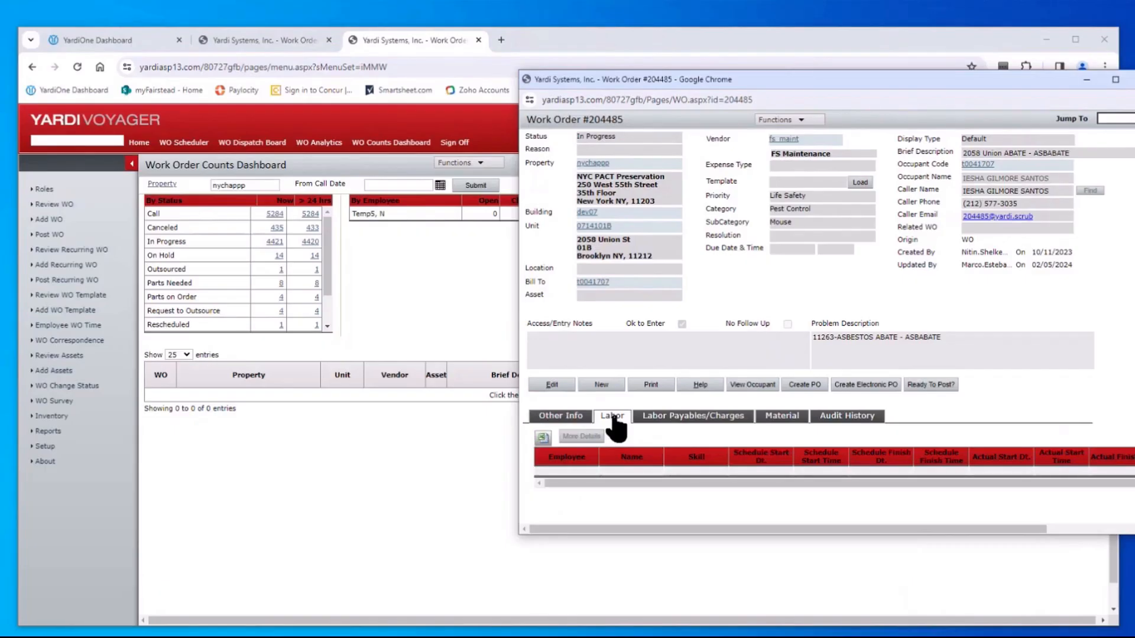
click(549, 385)
click(560, 478)
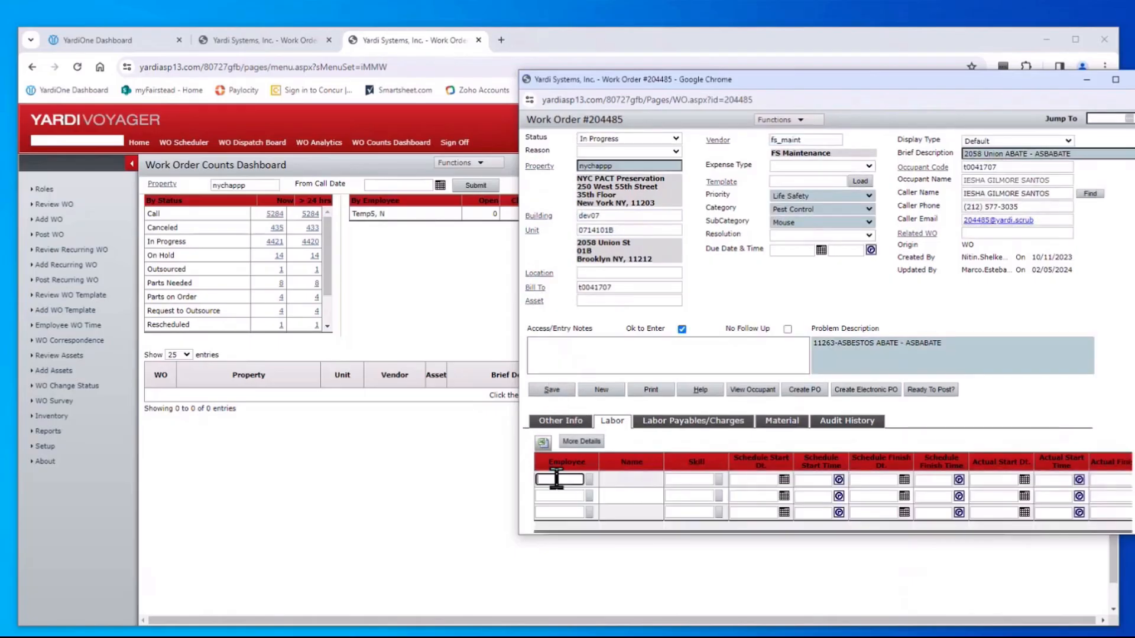
click(588, 479)
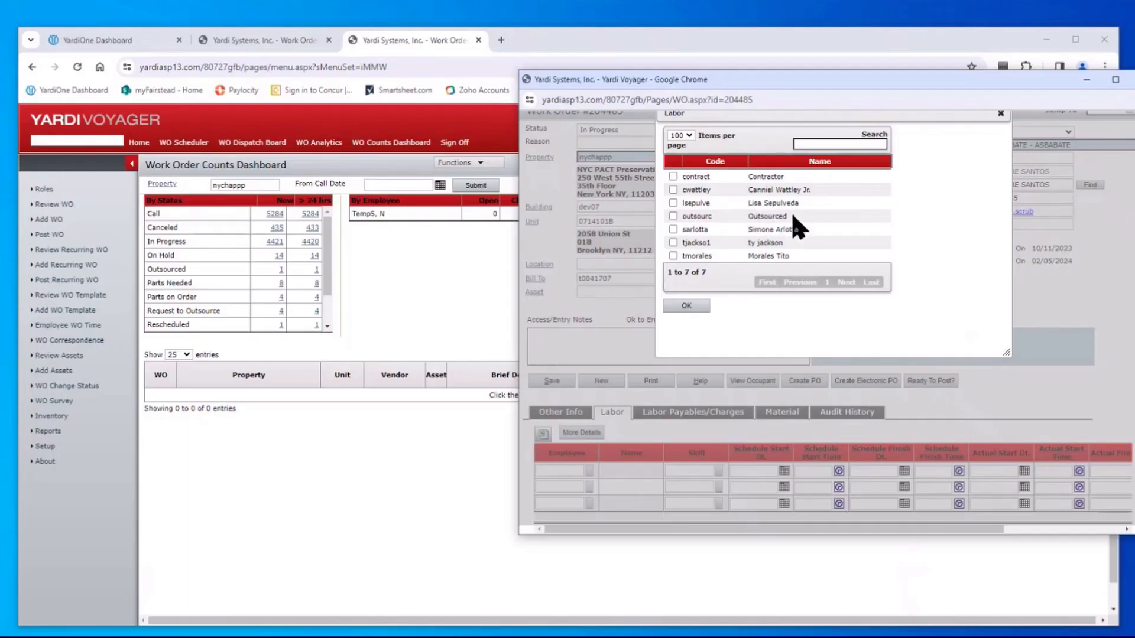
drag(797, 226, 677, 224)
click(673, 217)
click(673, 220)
click(673, 255)
click(686, 307)
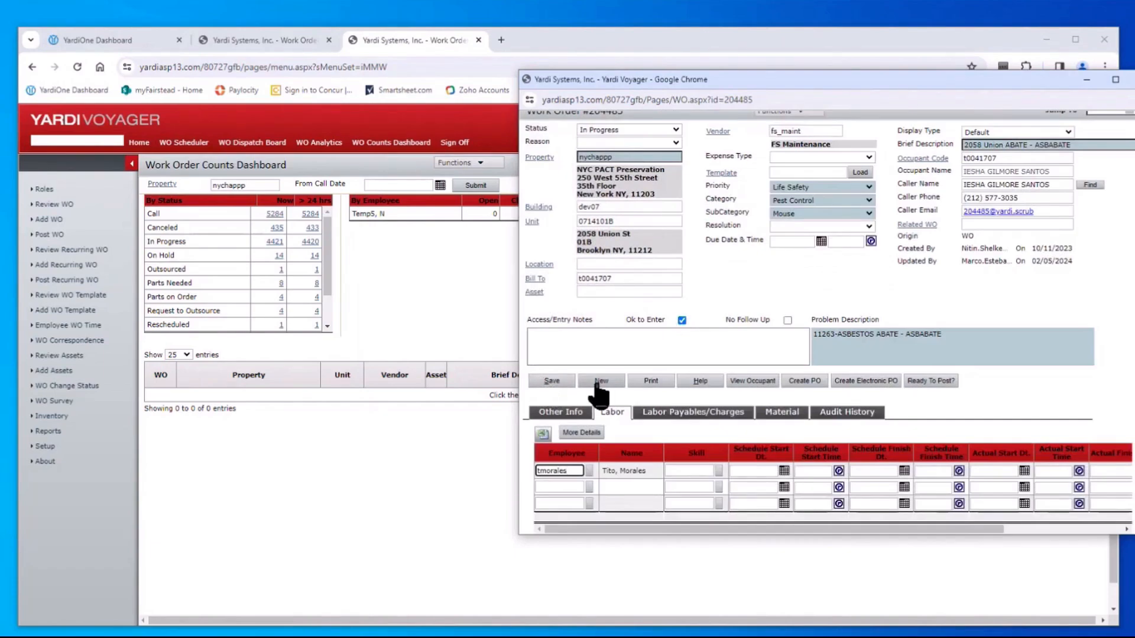
click(552, 381)
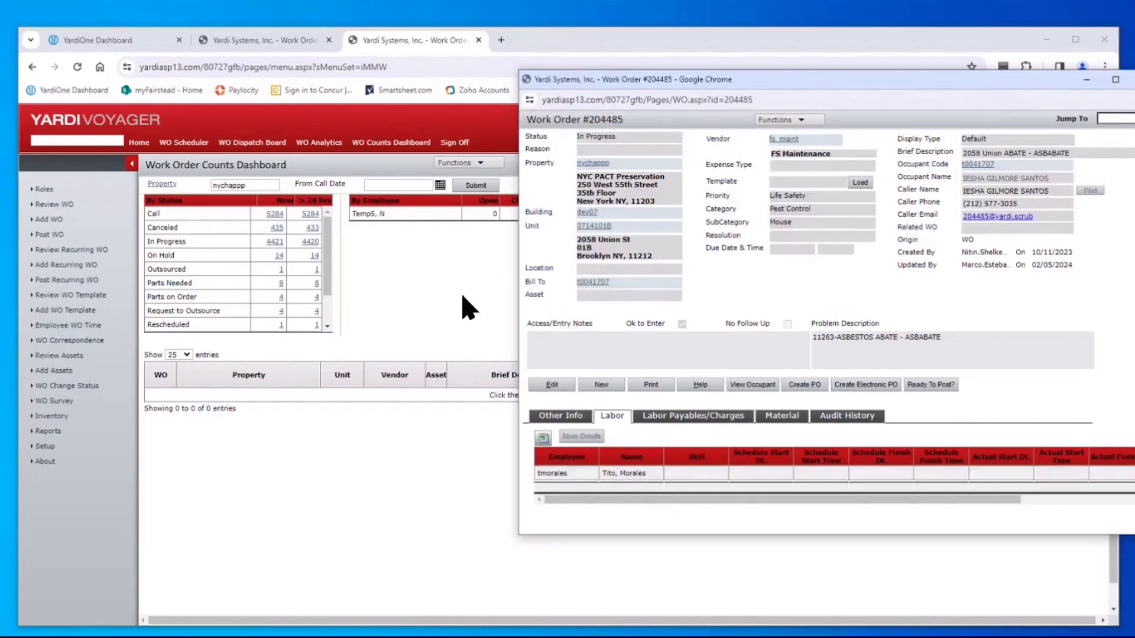
Refresh the dashboard to show the employee's open order, then widen the work order window
click(419, 260)
click(475, 185)
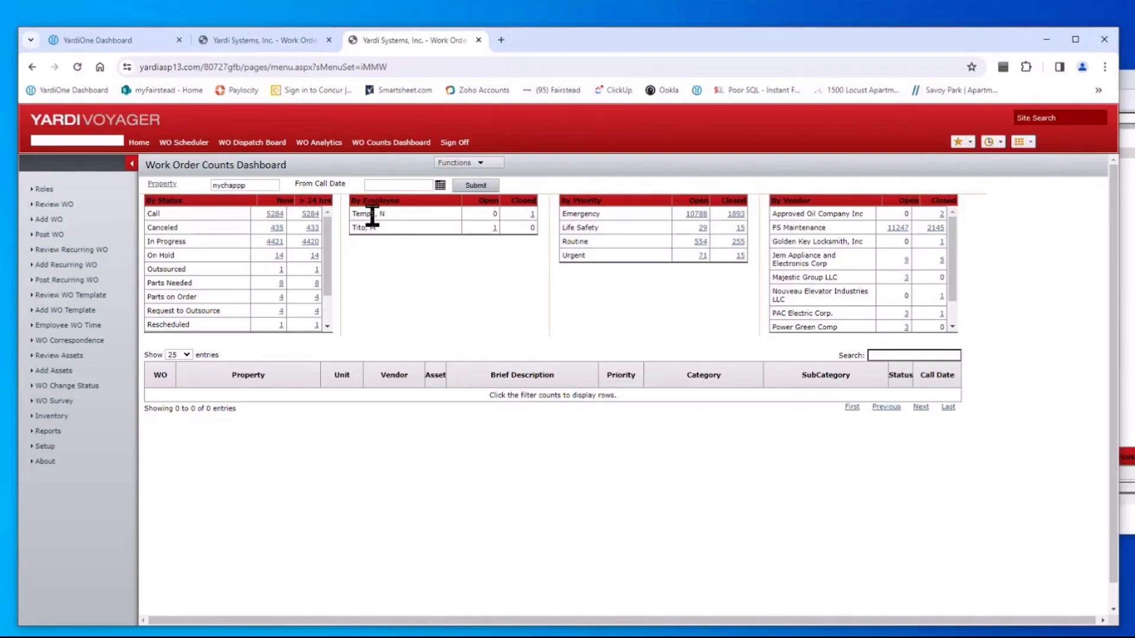
click(1129, 273)
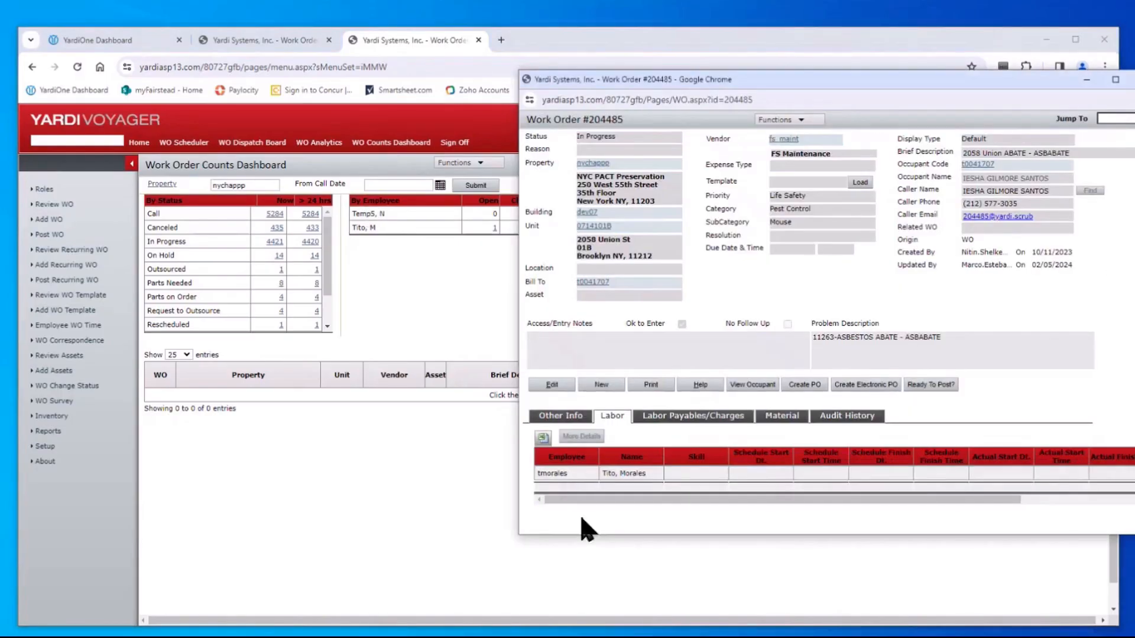
drag(519, 536, 426, 590)
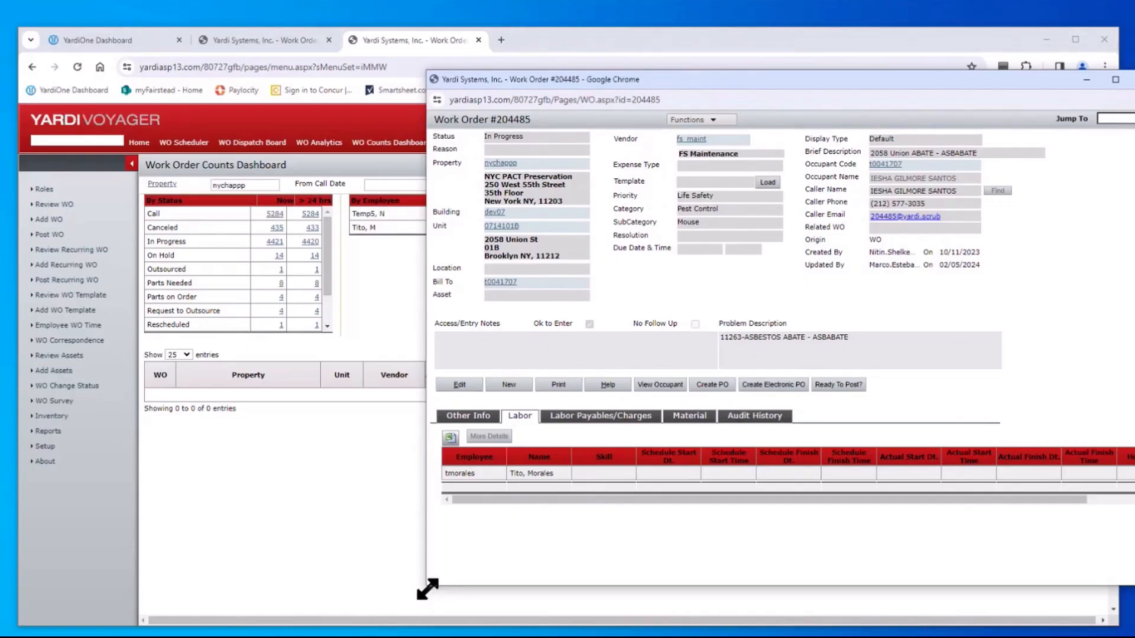
click(691, 120)
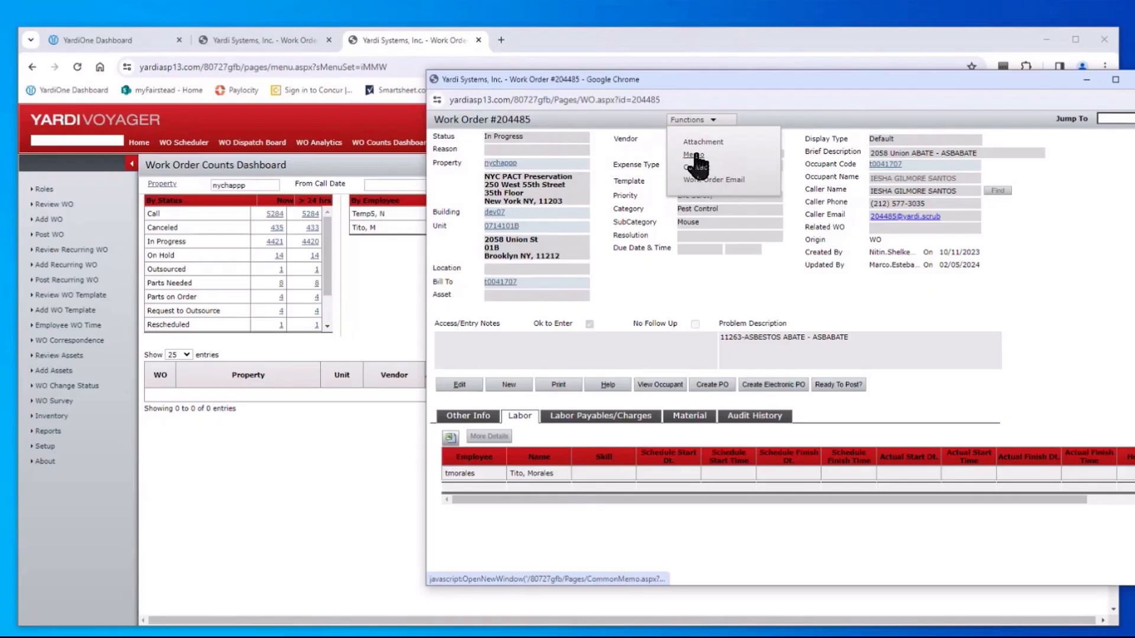
Start a new memo for work order #204485 and set its Type to NYCHA
click(694, 156)
drag(419, 13, 648, 50)
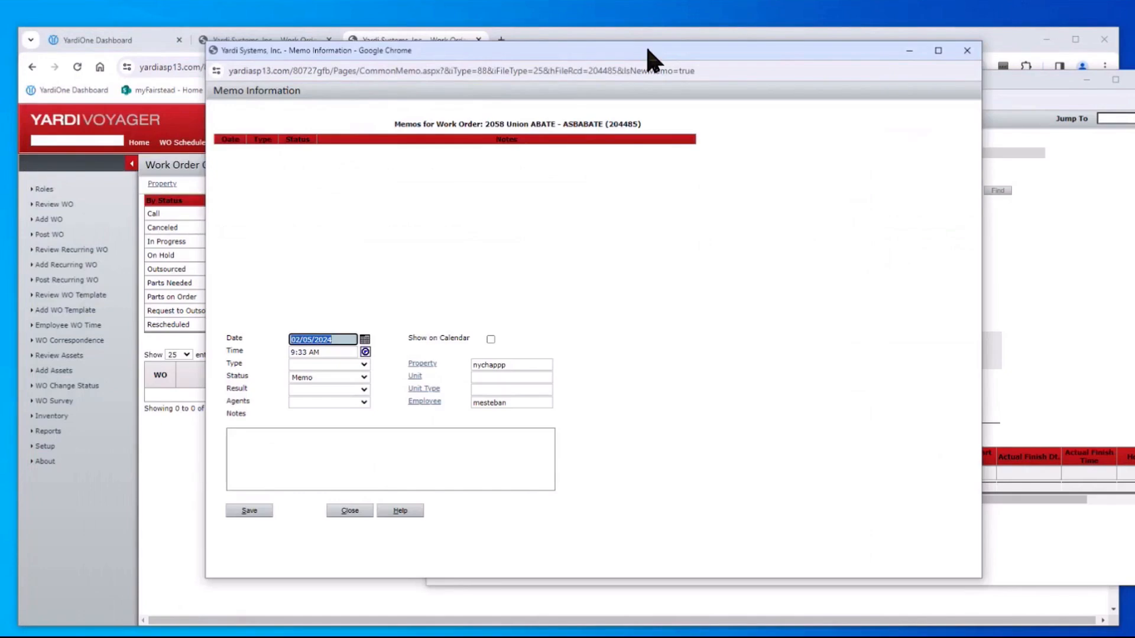
click(363, 366)
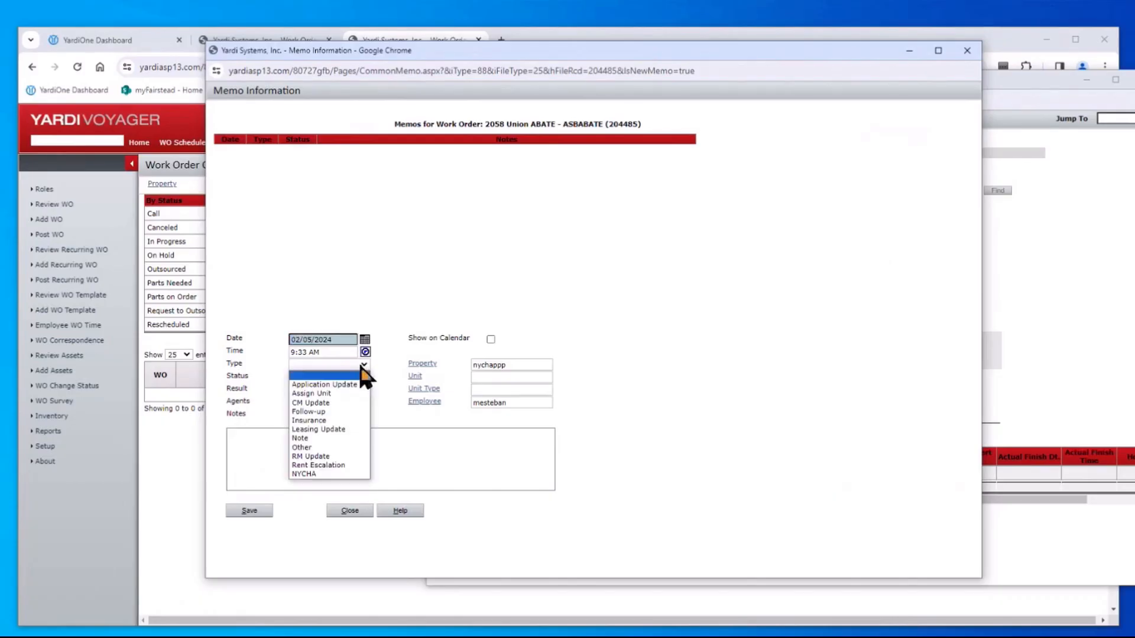
click(354, 473)
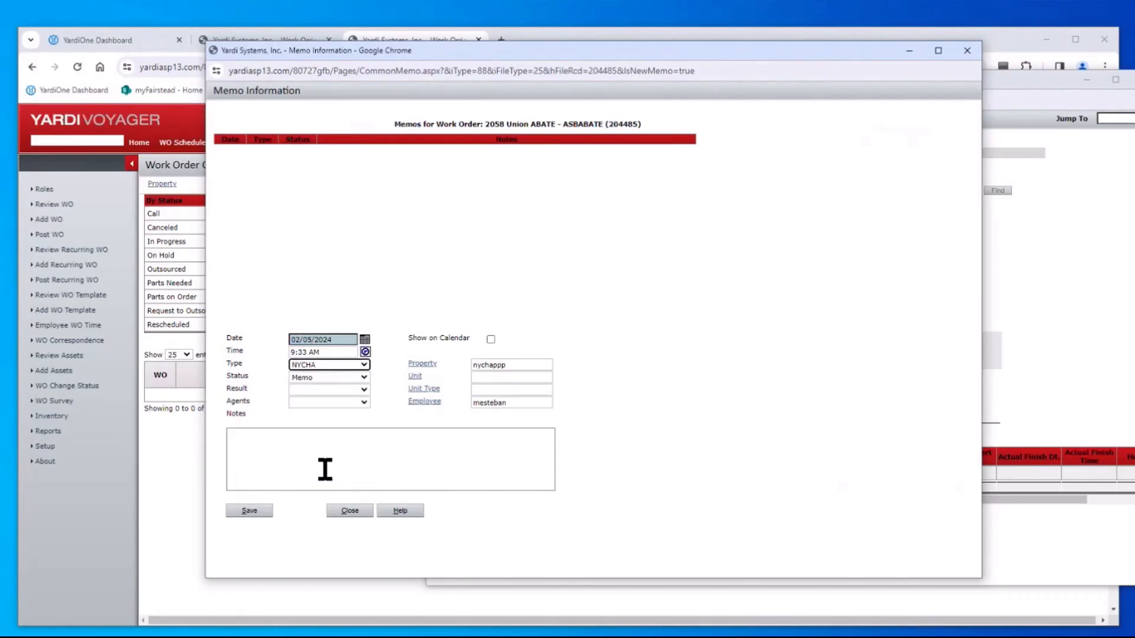
click(364, 391)
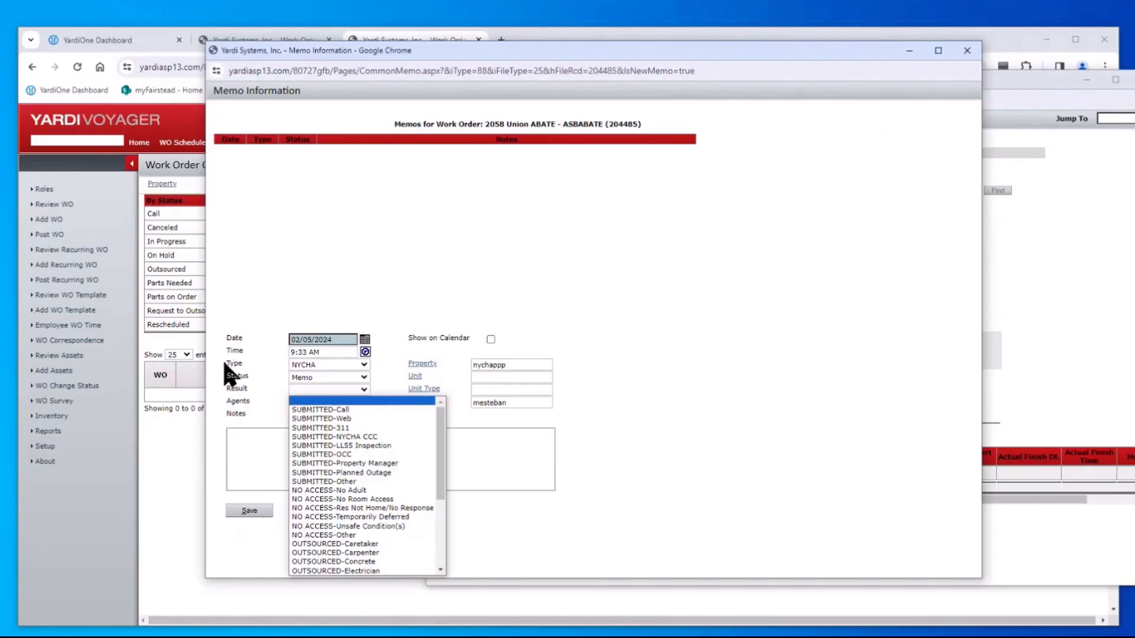
click(332, 364)
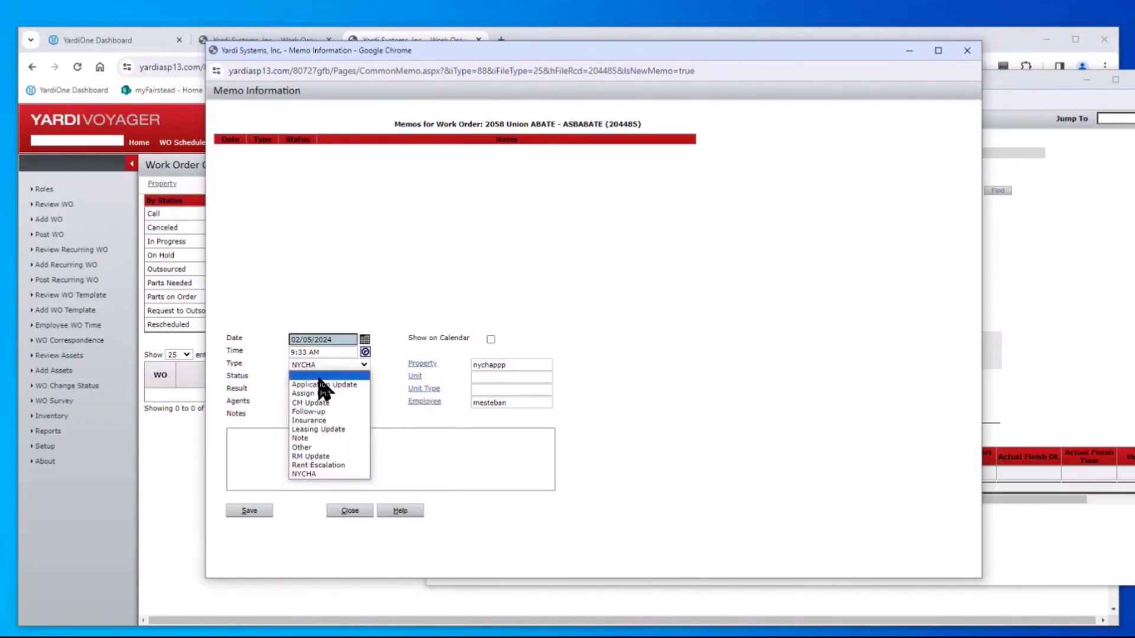
click(320, 474)
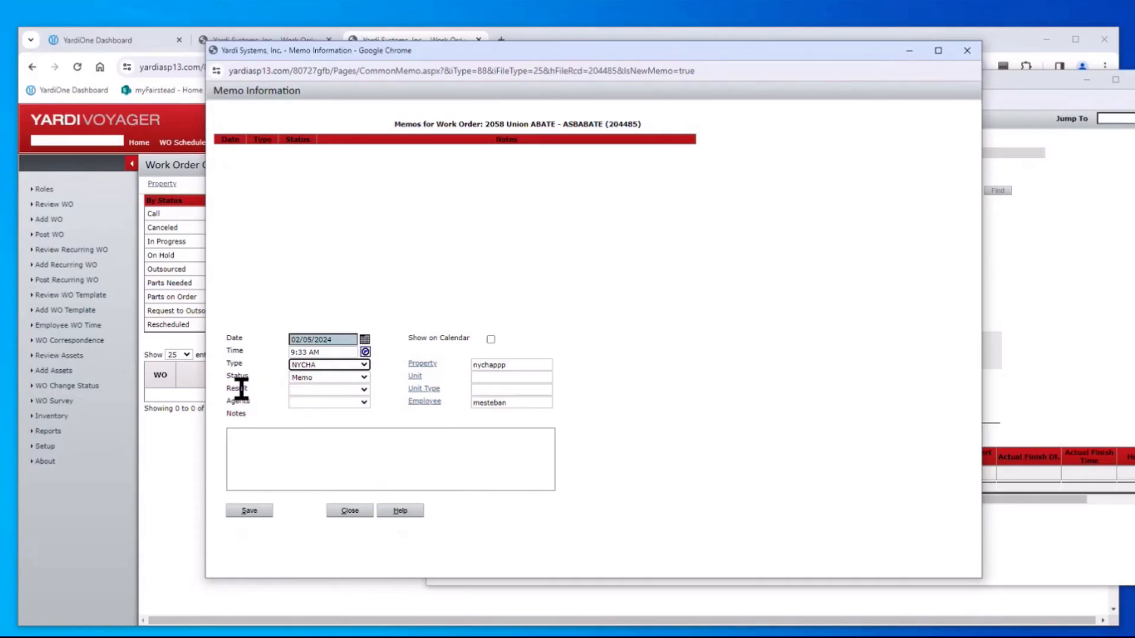
click(363, 390)
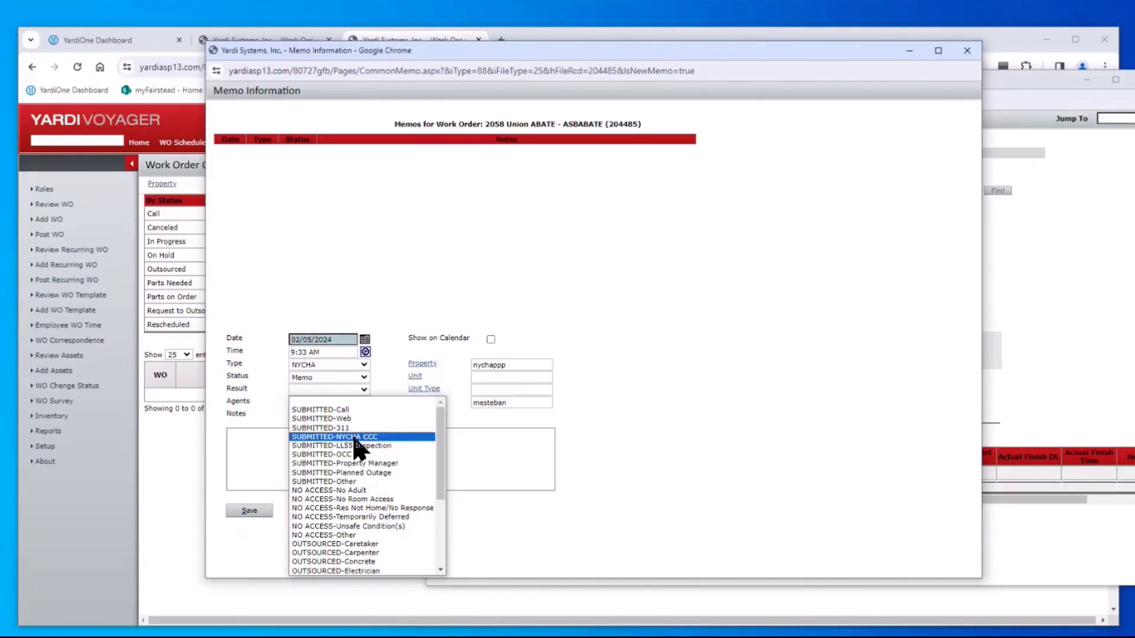
Save work order #204485 again and view its Other Info section
click(1083, 249)
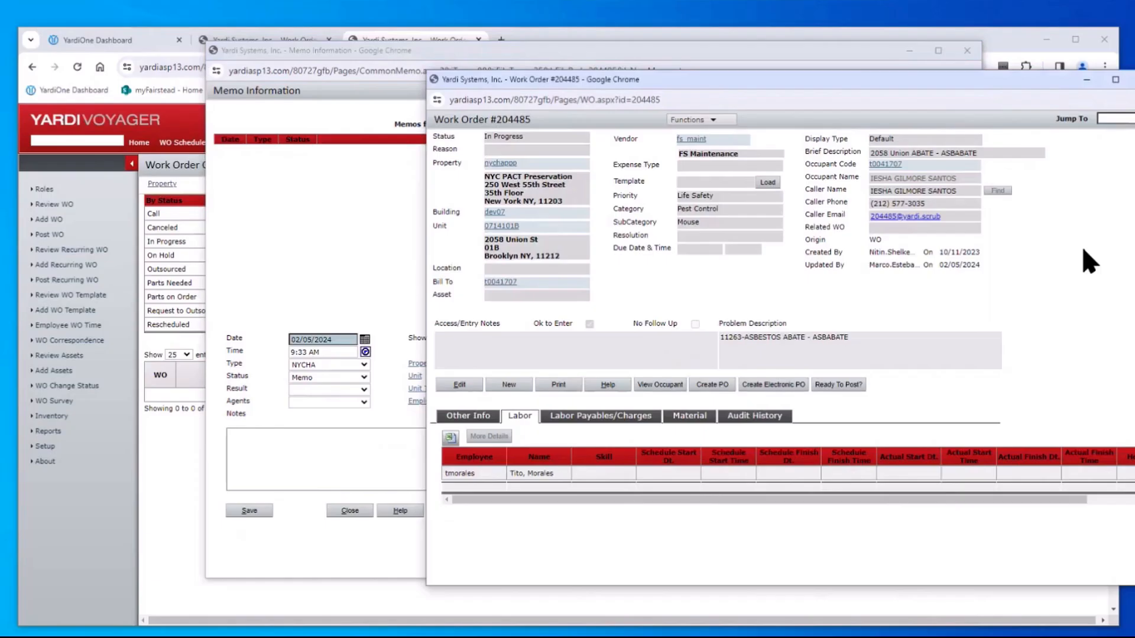
click(466, 387)
click(461, 389)
click(474, 420)
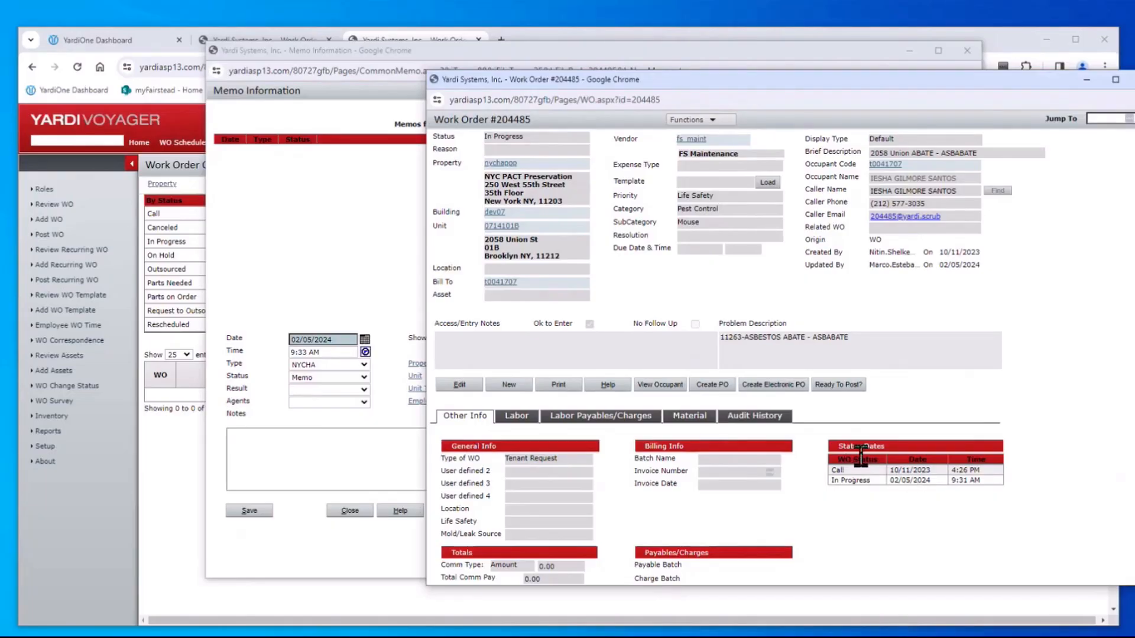
Set the memo Result to SUBMITTED-311 and save the memo
click(364, 242)
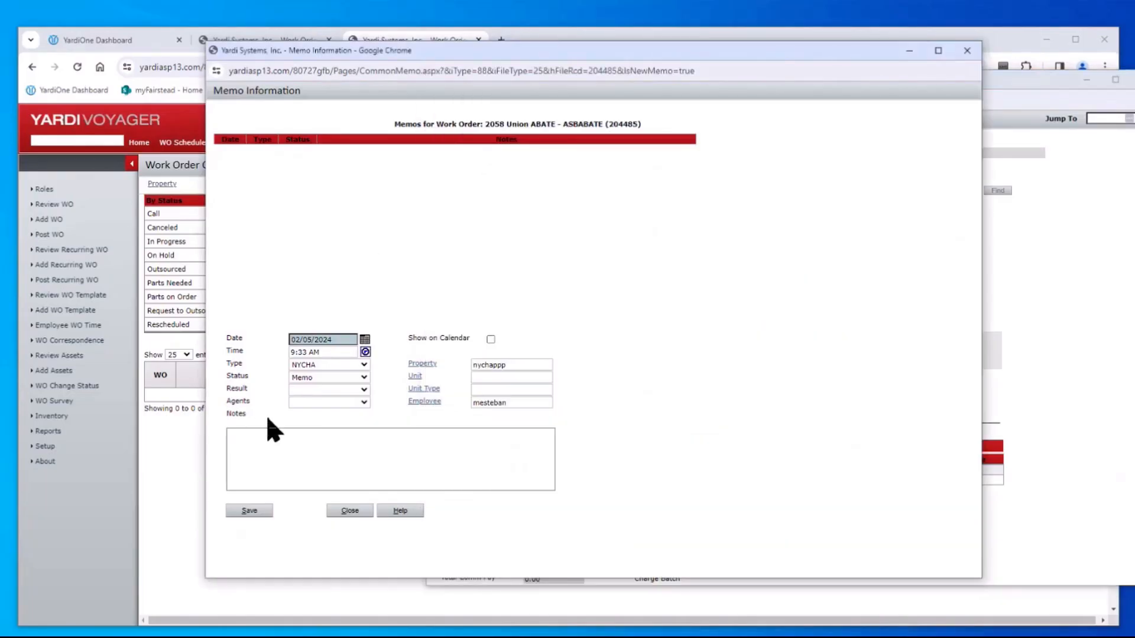
click(363, 390)
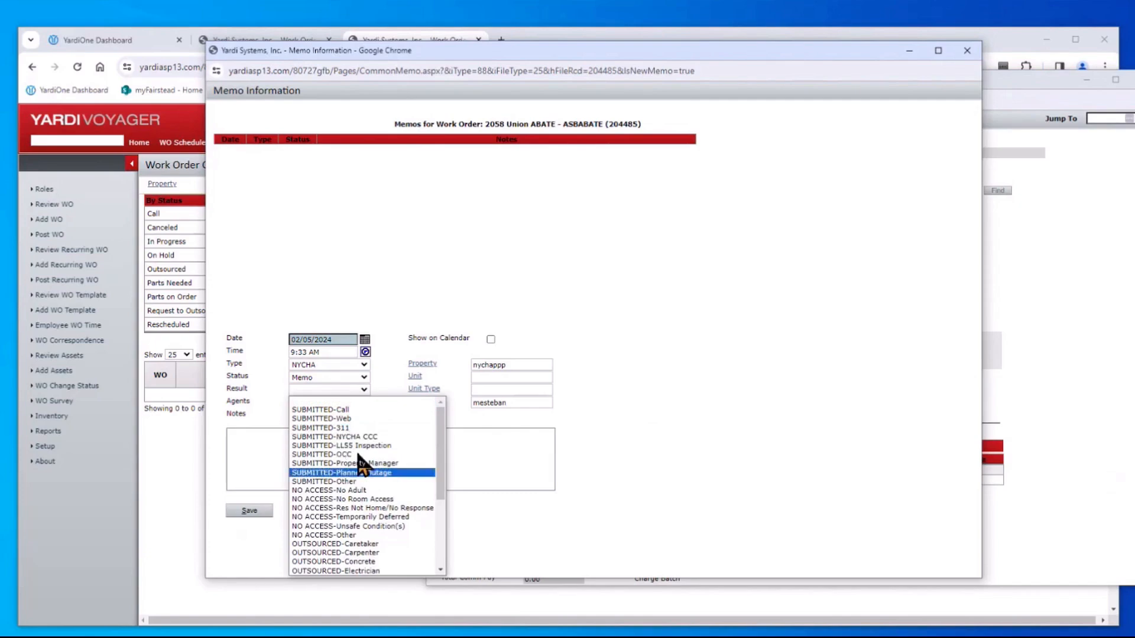
click(356, 429)
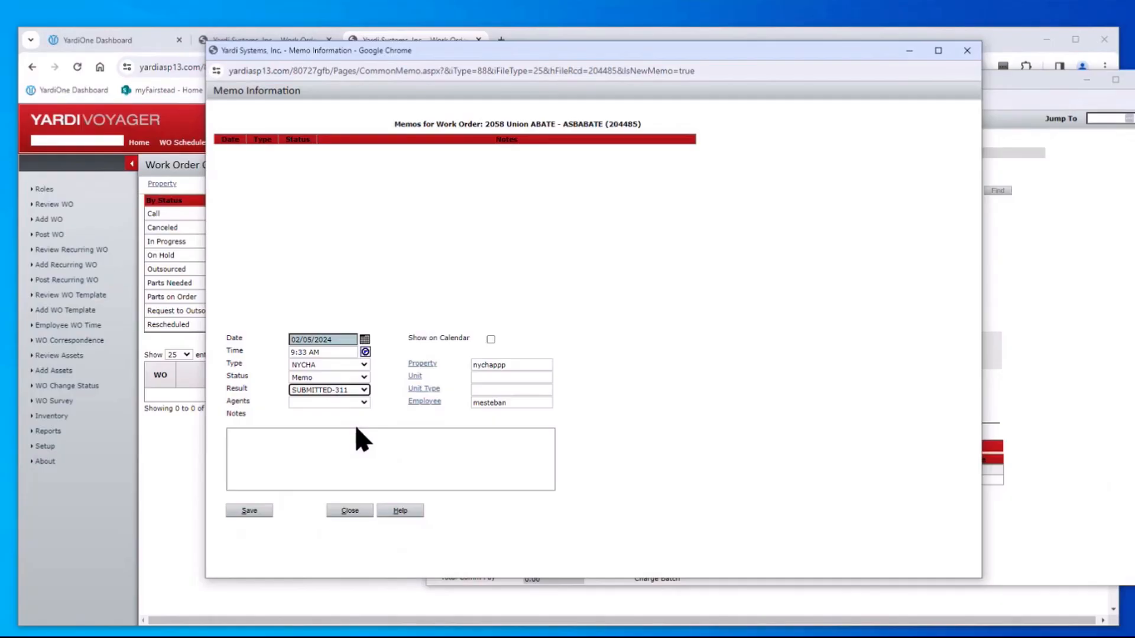
click(245, 510)
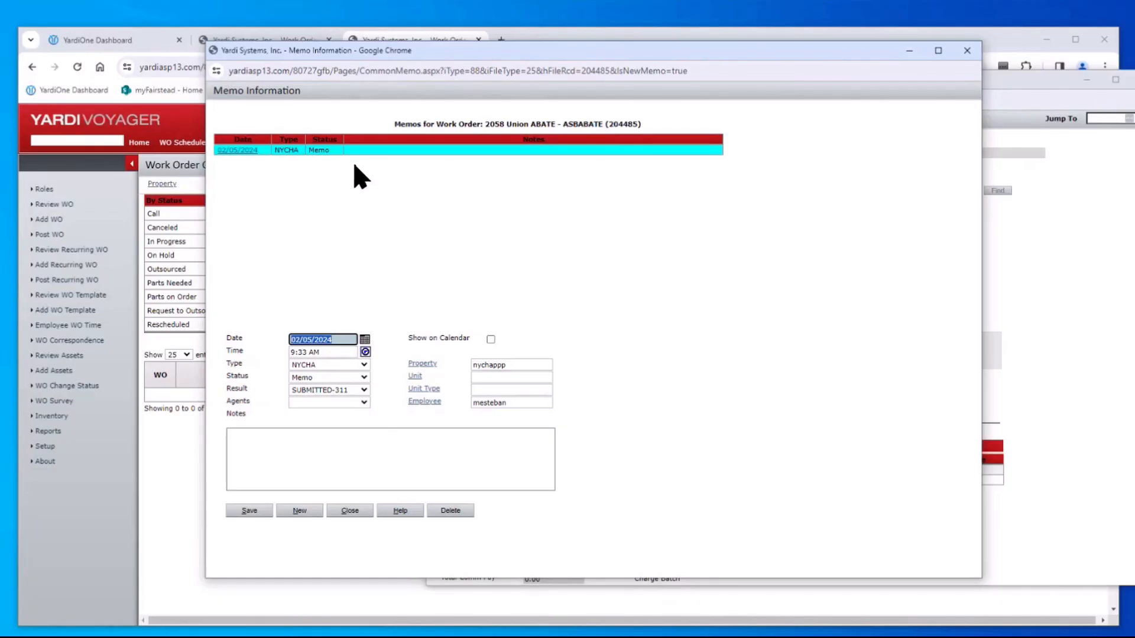
Start another NYCHA memo, browsing the Result options without choosing one
click(300, 511)
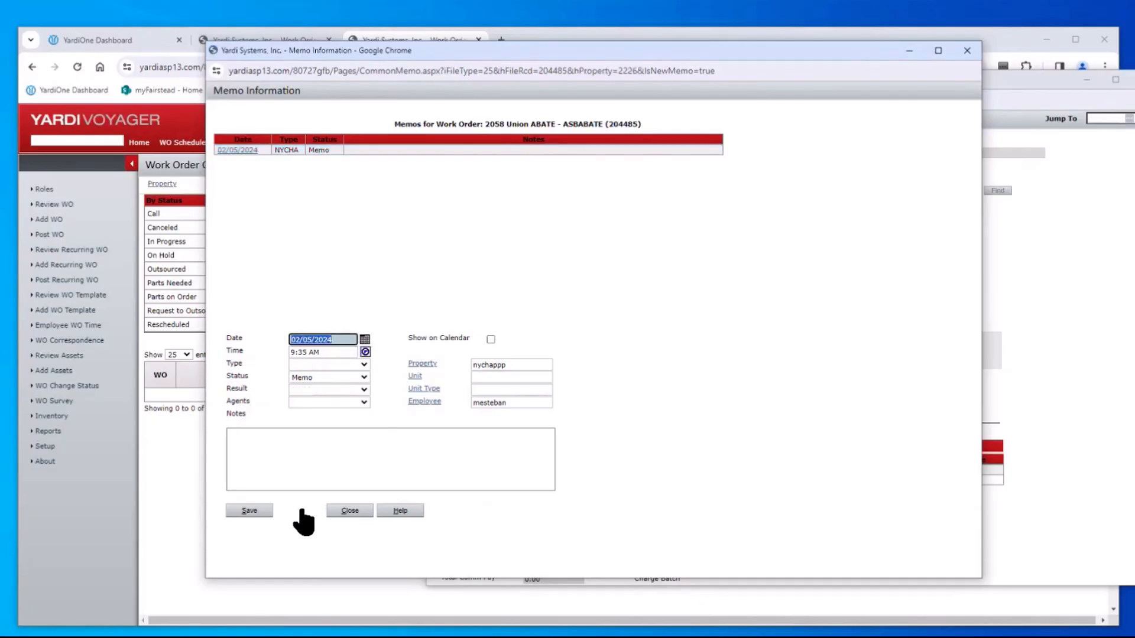
click(363, 364)
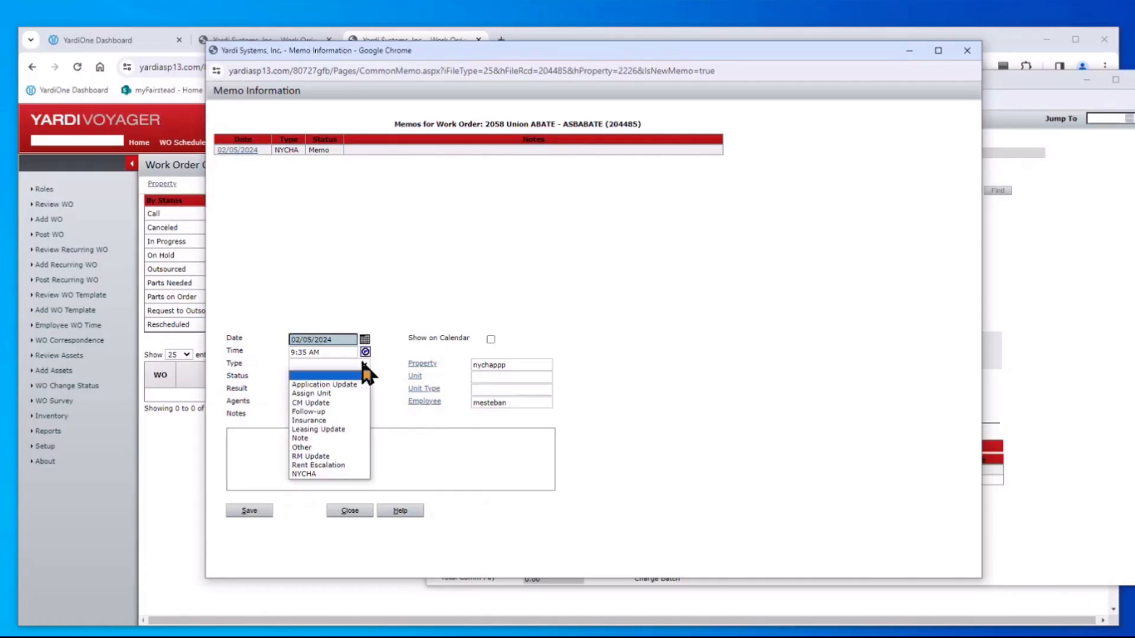
click(318, 474)
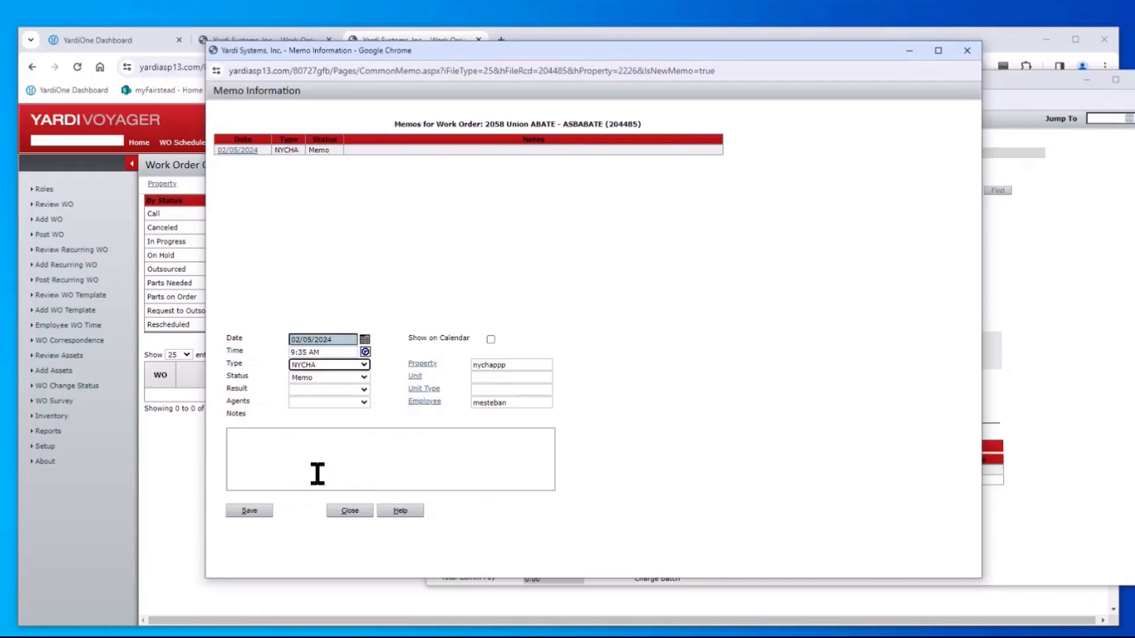
click(310, 390)
scroll(373, 461, down, 3)
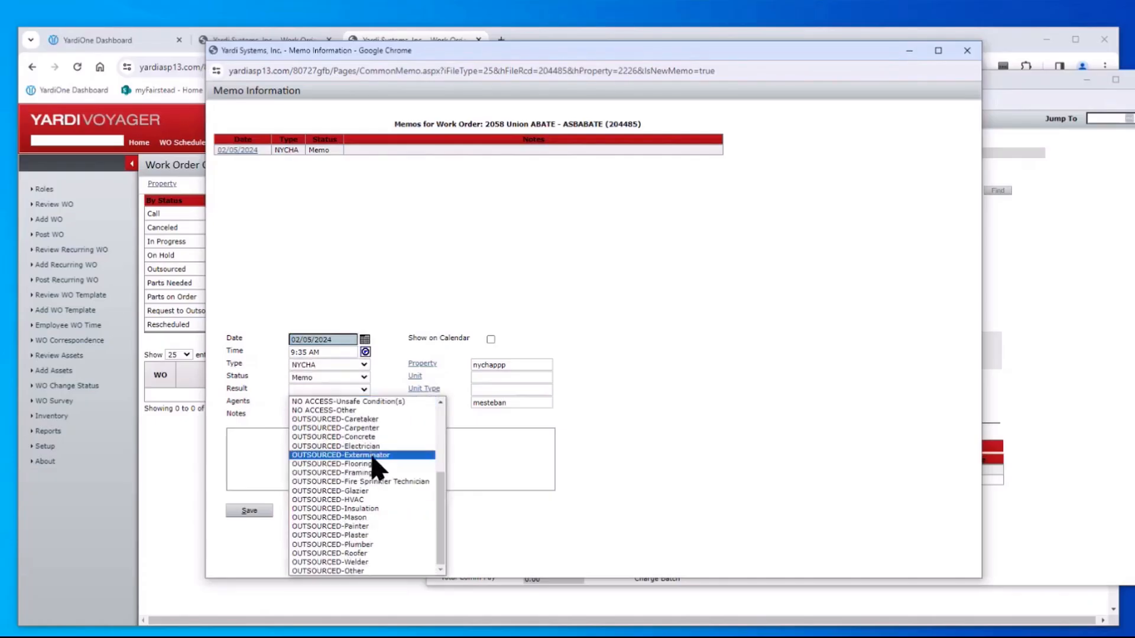
scroll(380, 461, up, 3)
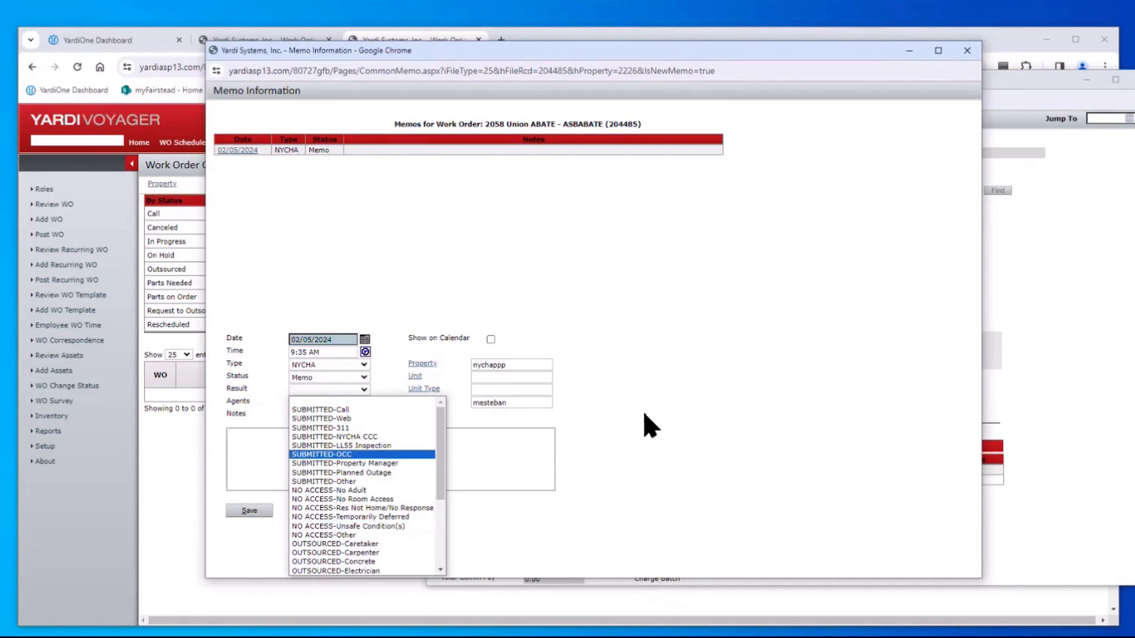
click(657, 426)
click(363, 390)
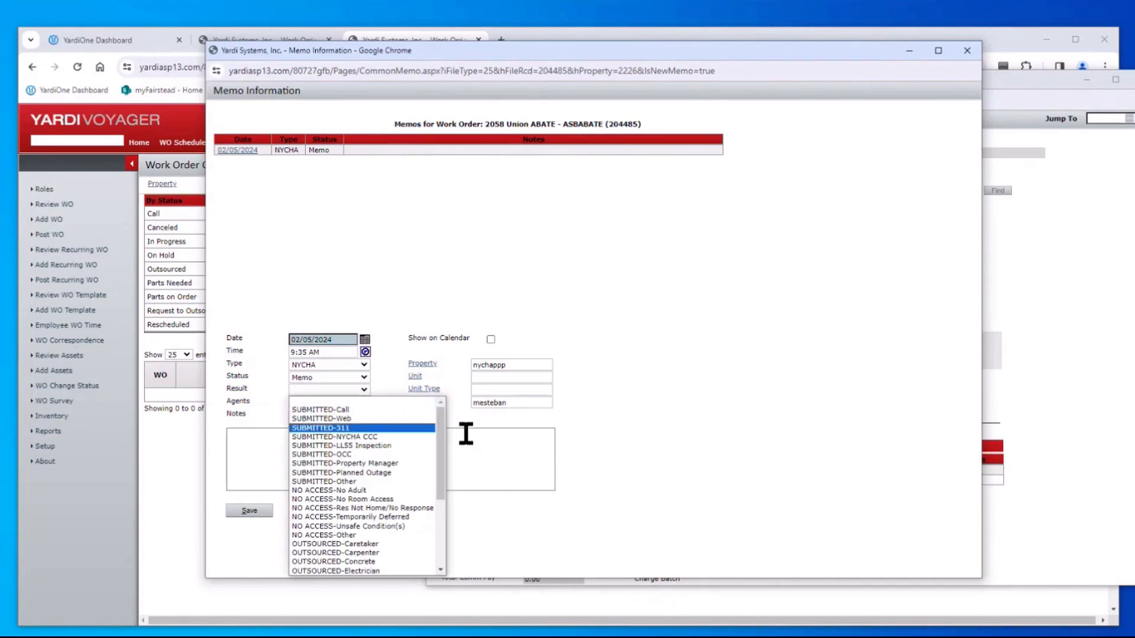
drag(444, 431, 439, 507)
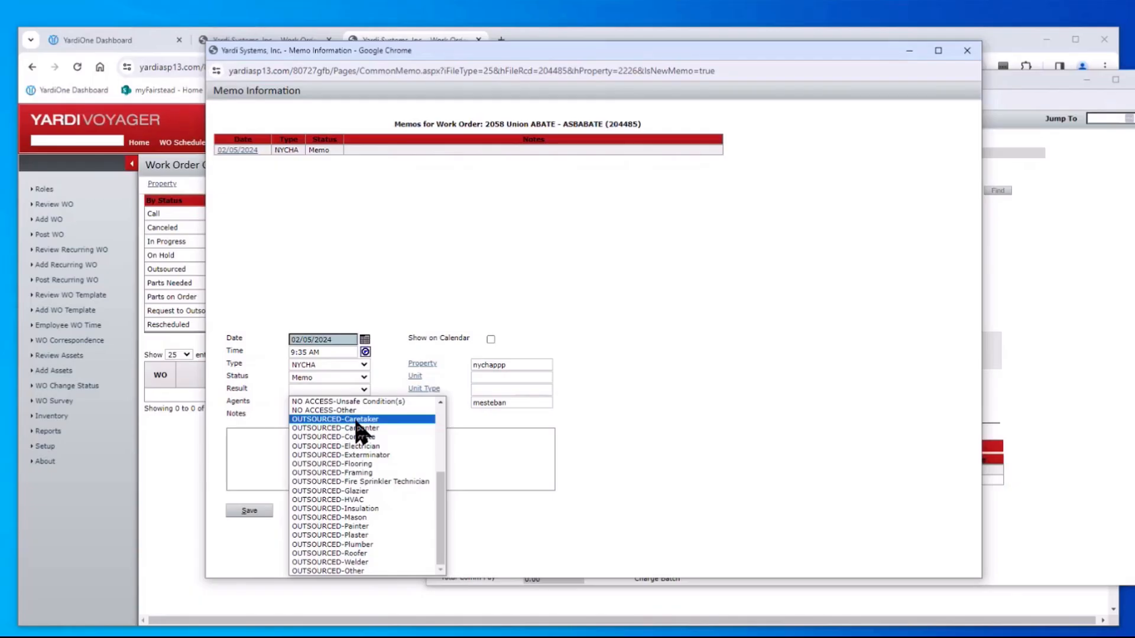
click(568, 223)
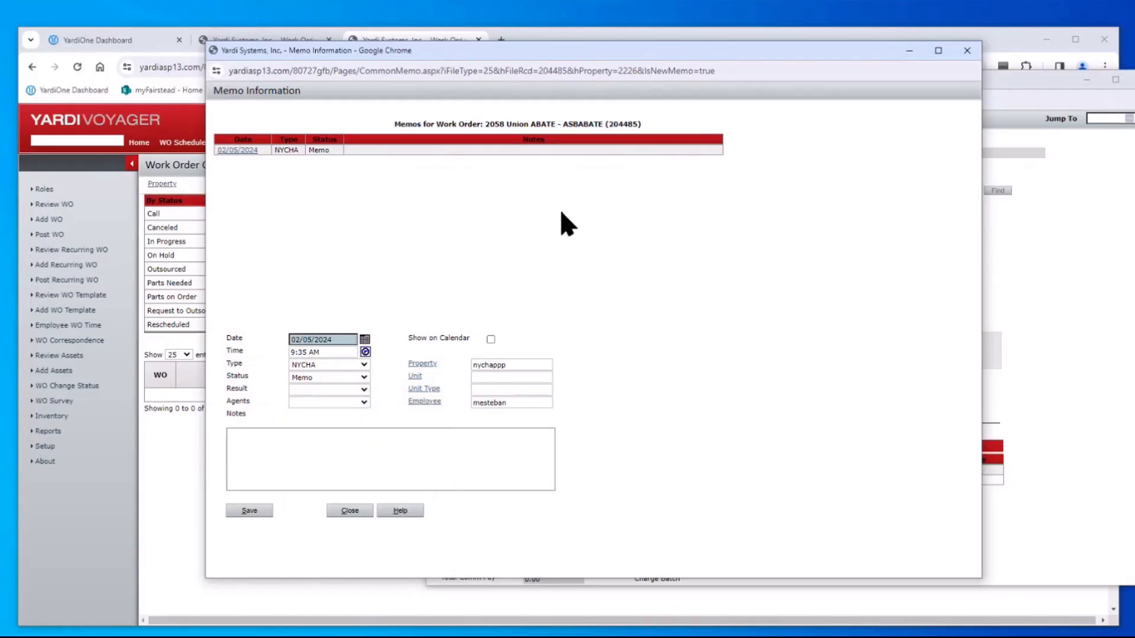
Discard the unsaved memo, dismiss the Windows update notice, and close work order #204485
click(967, 51)
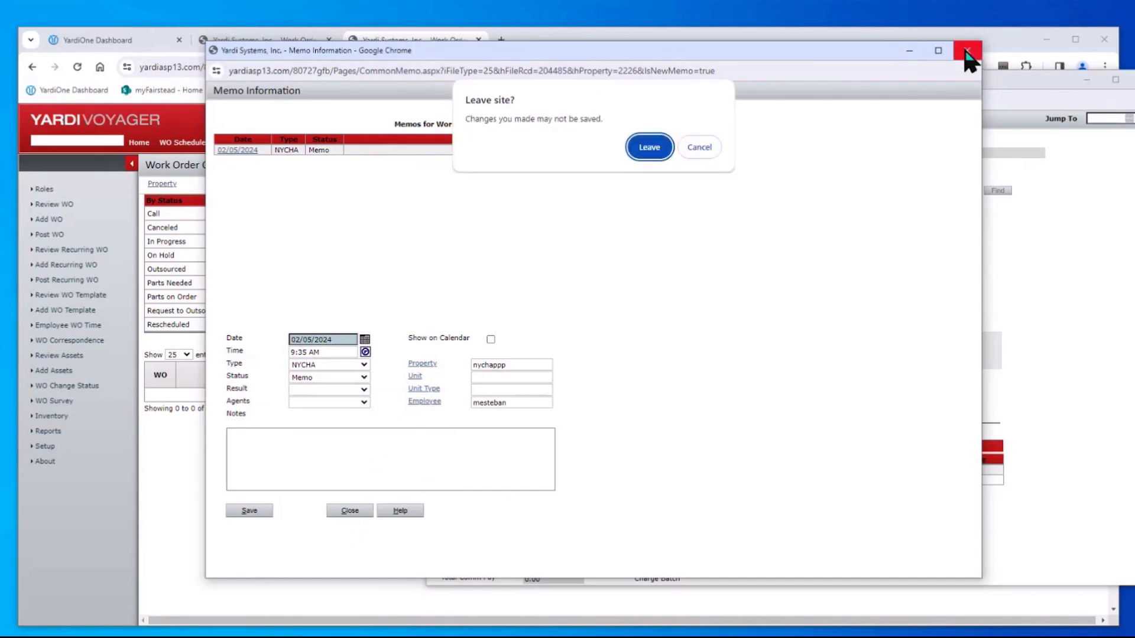
click(649, 148)
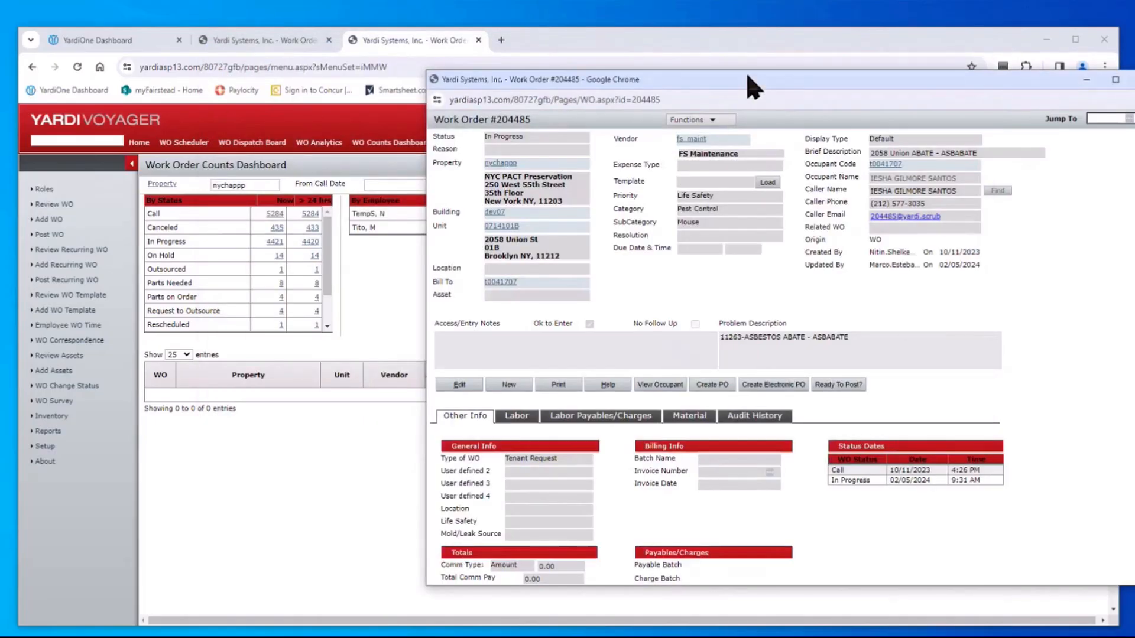
drag(754, 87, 628, 94)
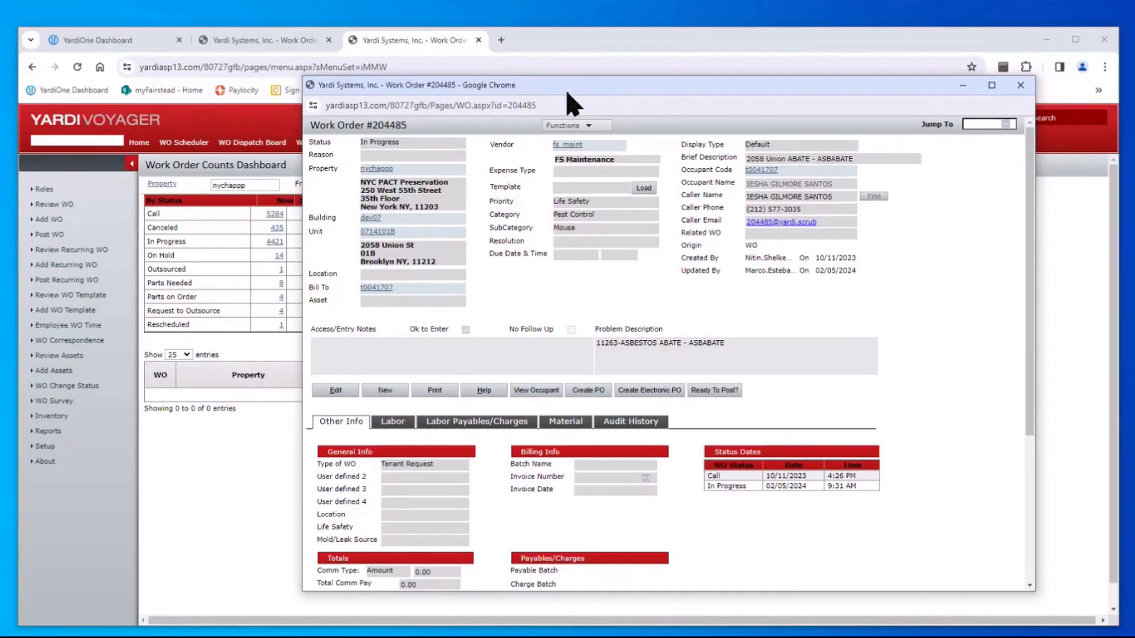
drag(588, 93, 598, 198)
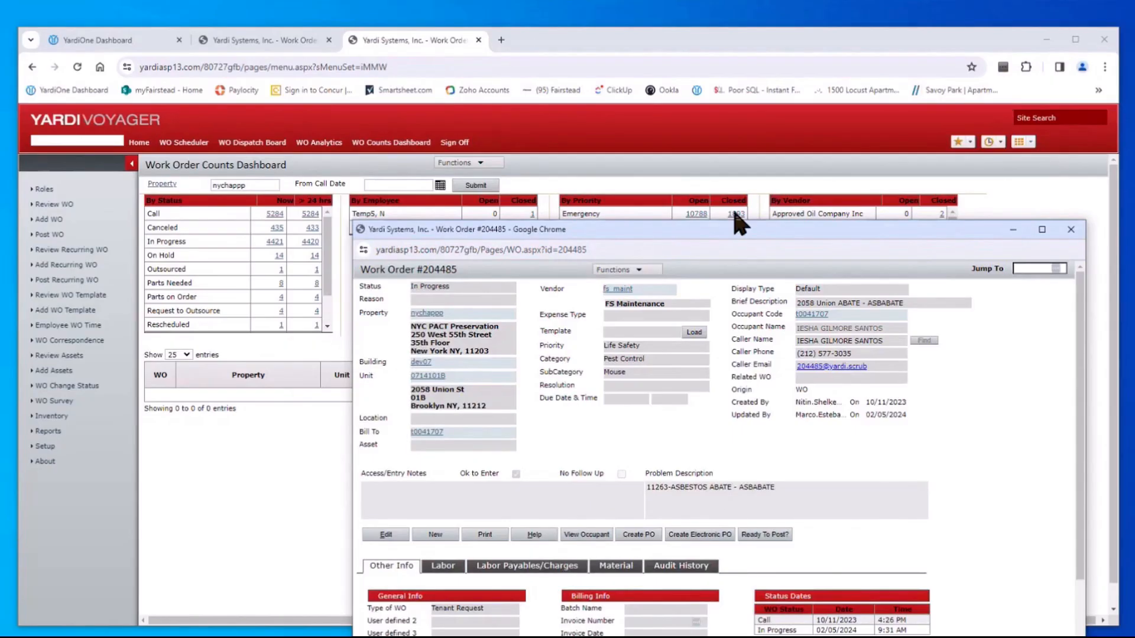
drag(735, 230, 659, 64)
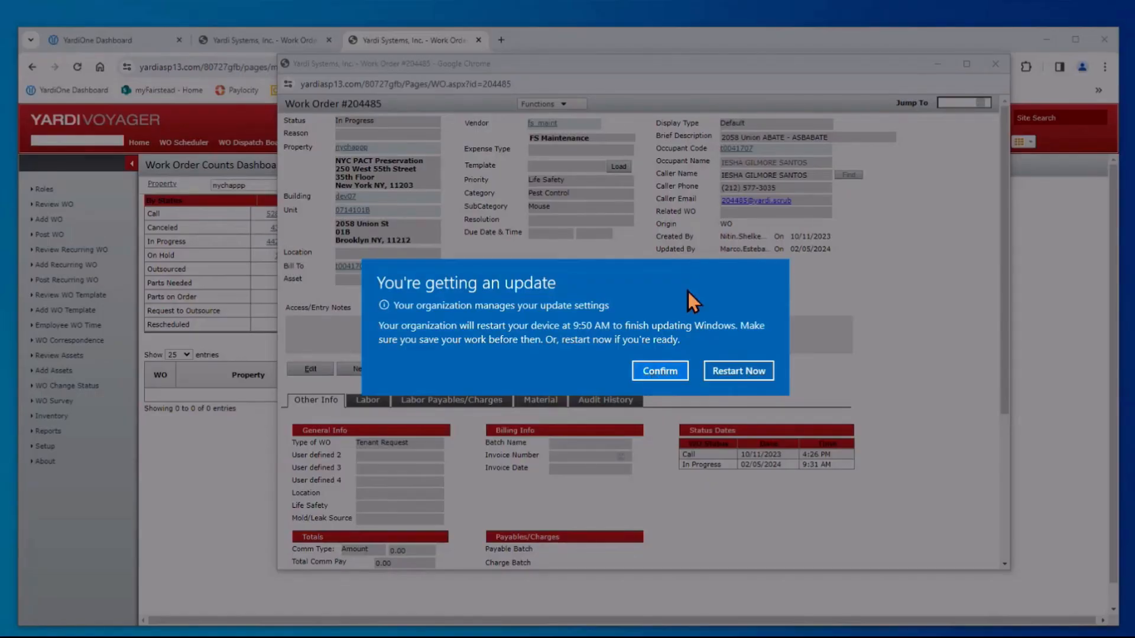
click(663, 373)
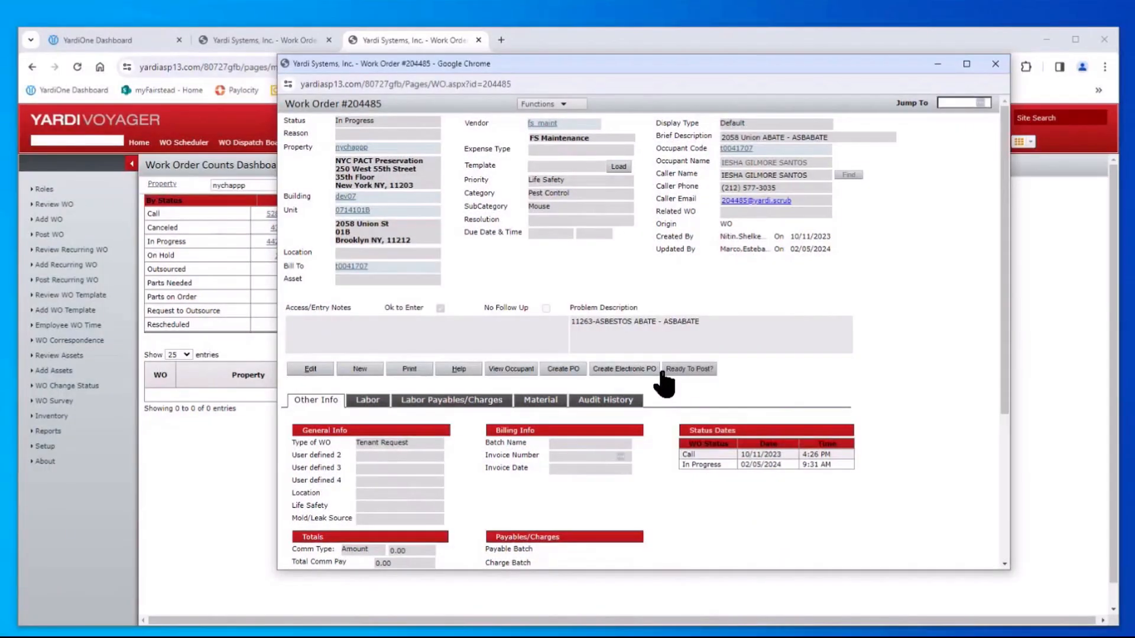
click(996, 65)
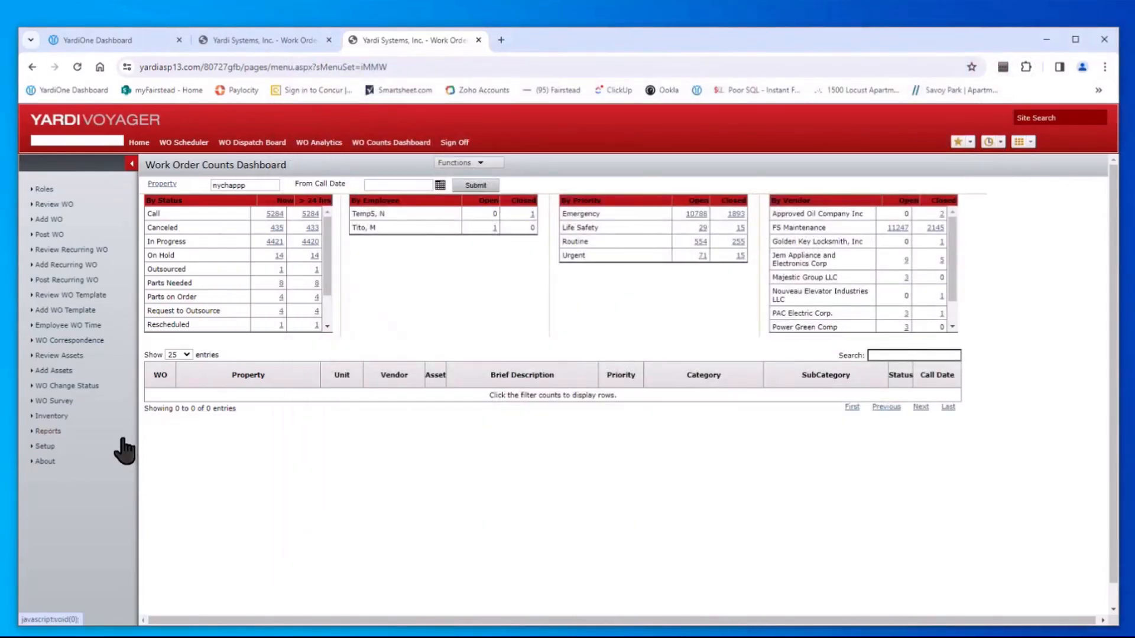
Open a blank New Work Order, then return the Work Order Dashboard tab to Home
click(50, 221)
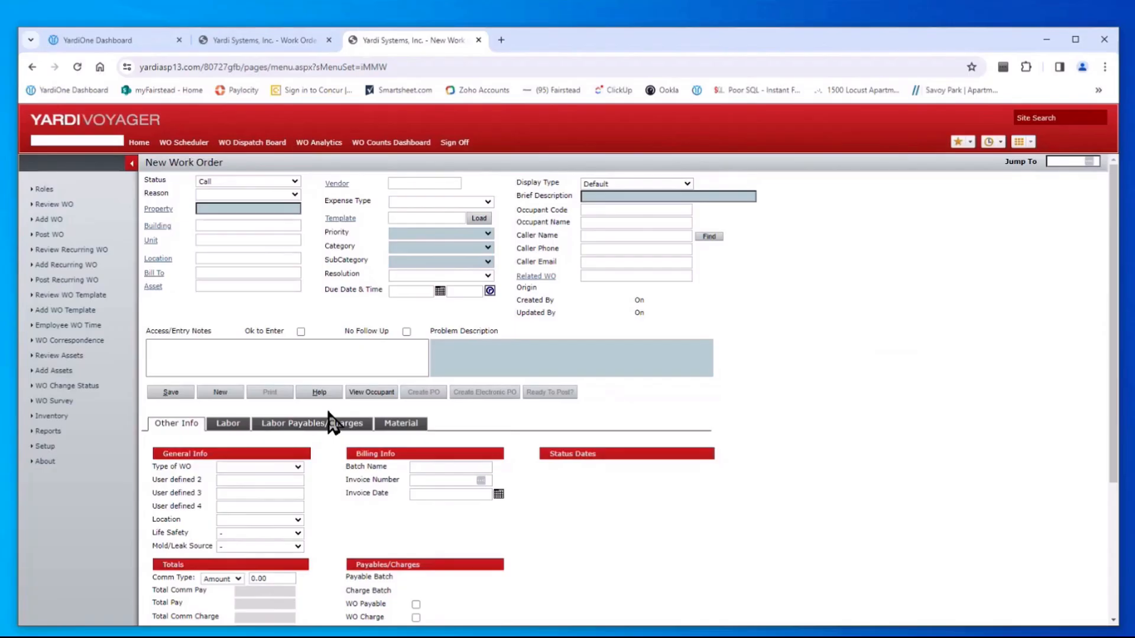
click(267, 40)
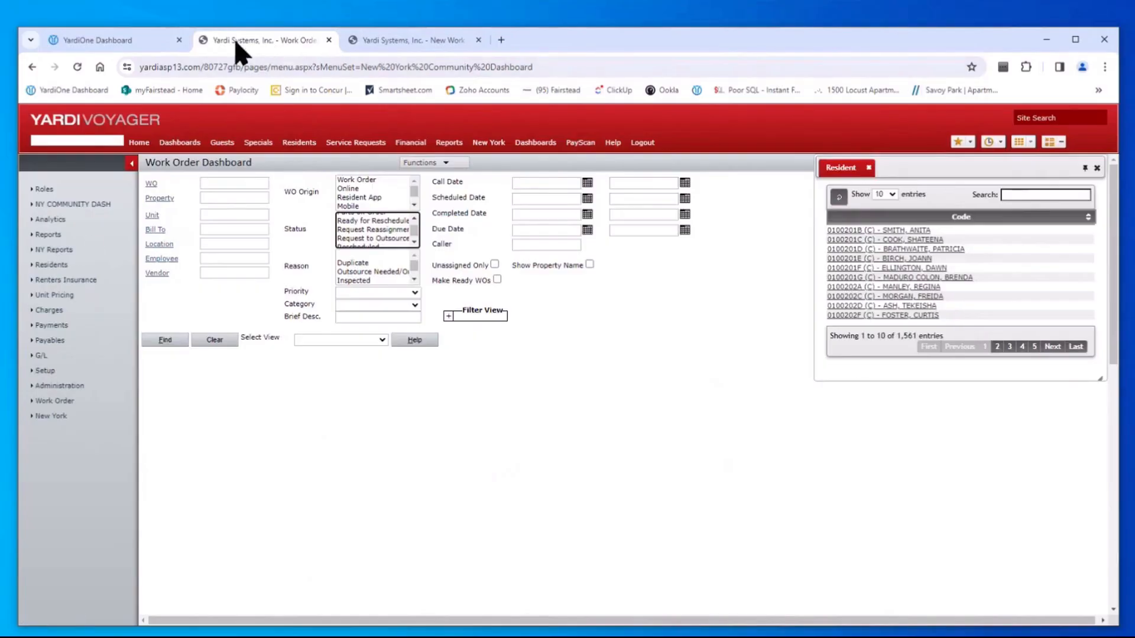
click(137, 142)
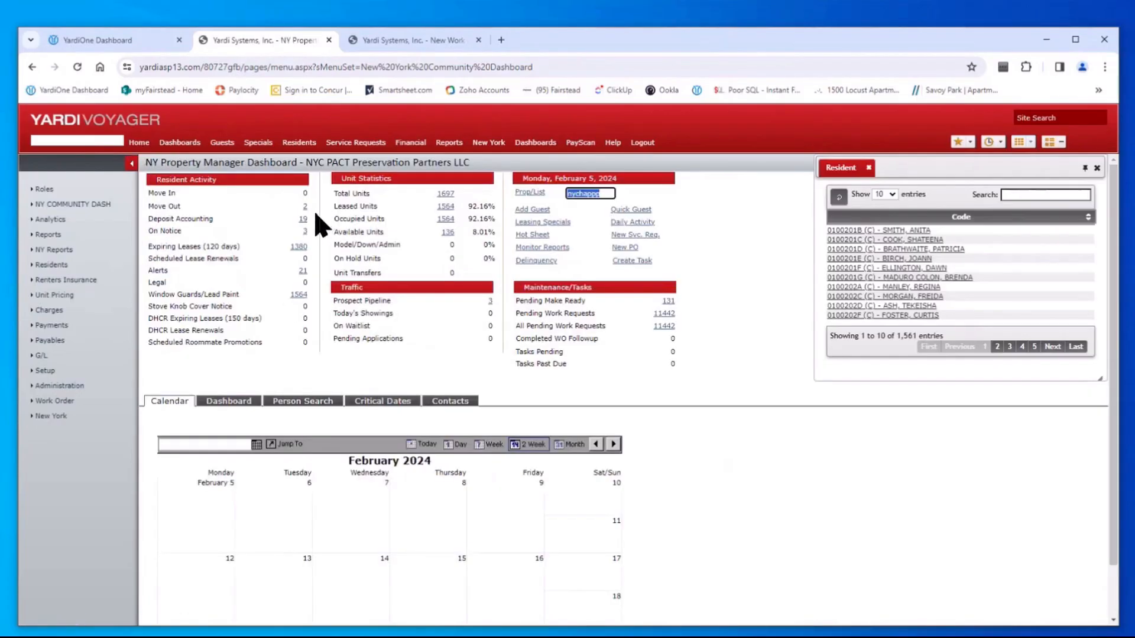
From the On Notice list, start a new work order for the first resident's unit 1502201D at nychapp
click(306, 232)
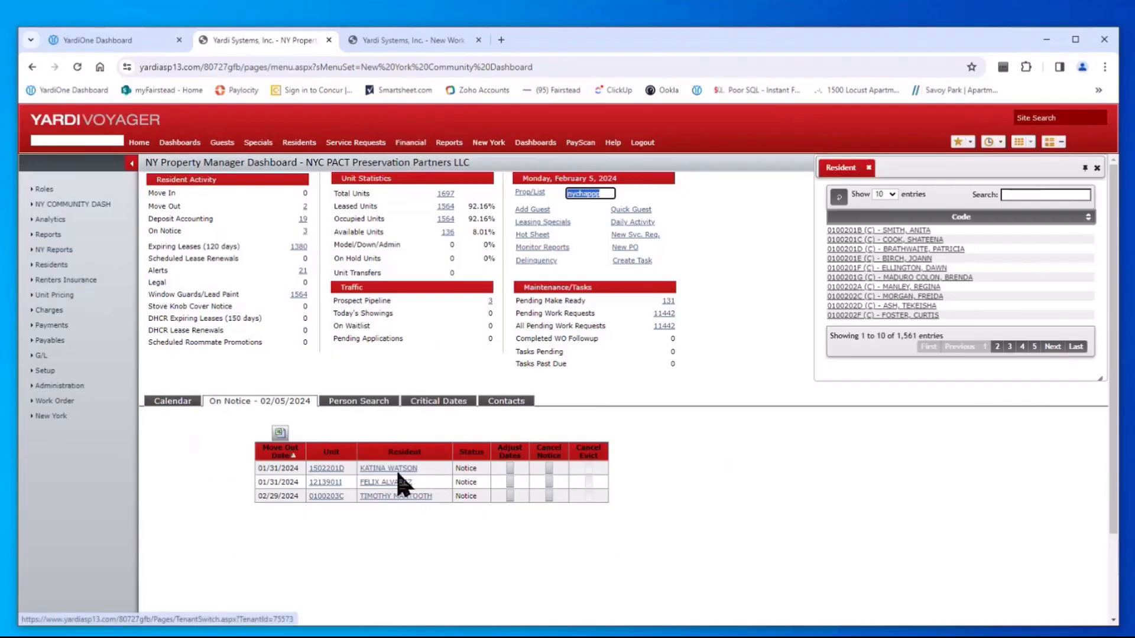
click(390, 468)
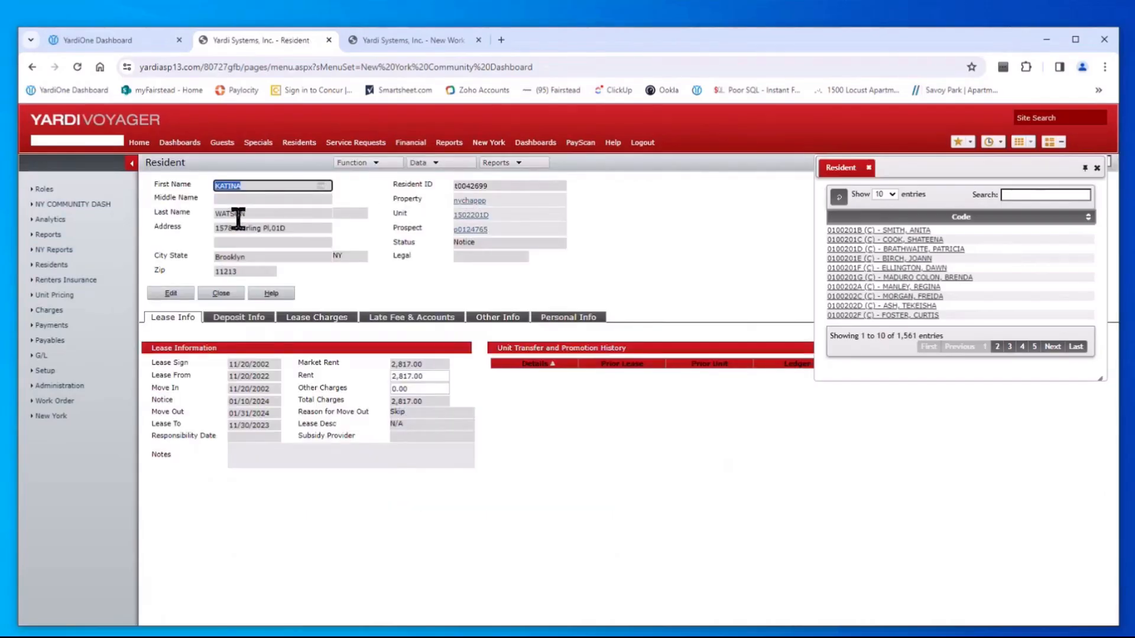
click(428, 167)
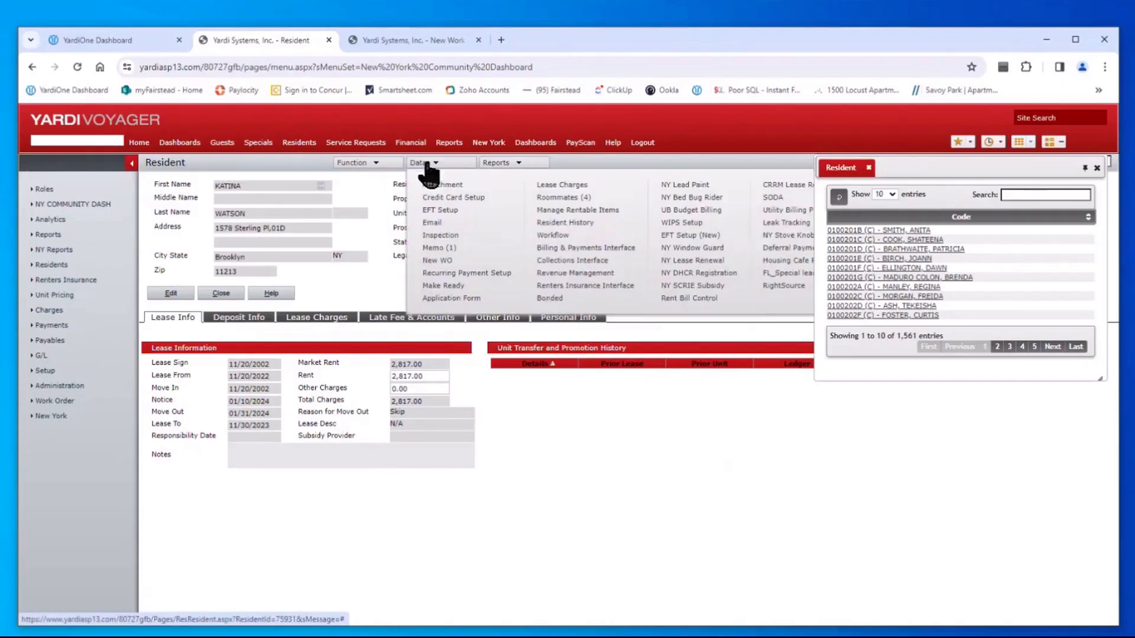
click(442, 261)
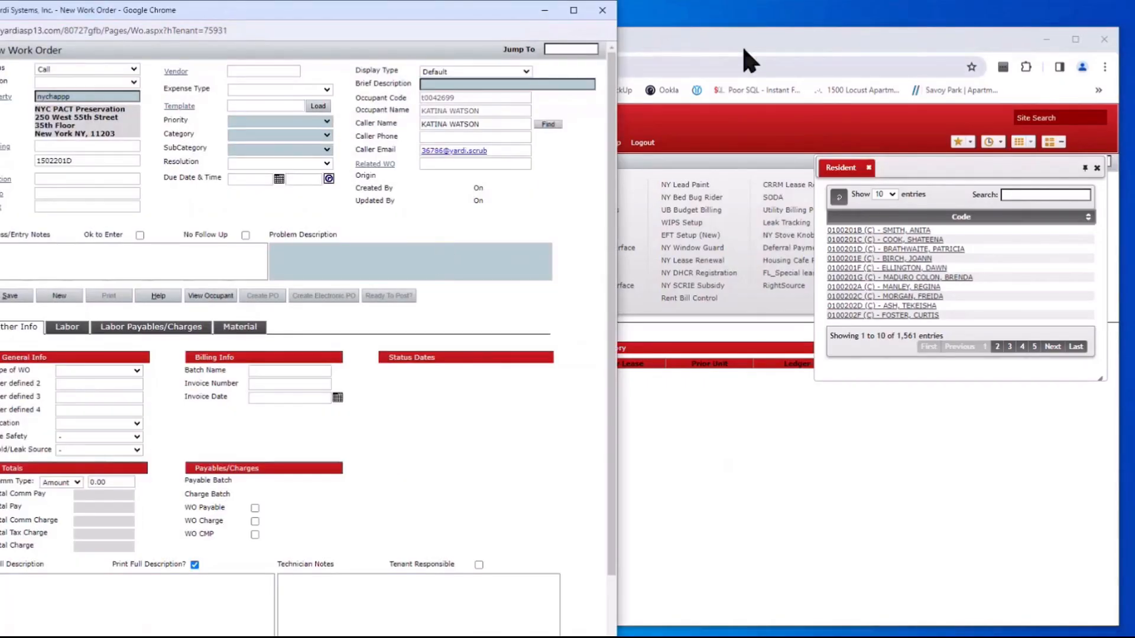
click(714, 42)
Arrange the New Work Order window on the left and the main window, showing the resident's page, on the right
click(437, 40)
drag(562, 43, 1059, 43)
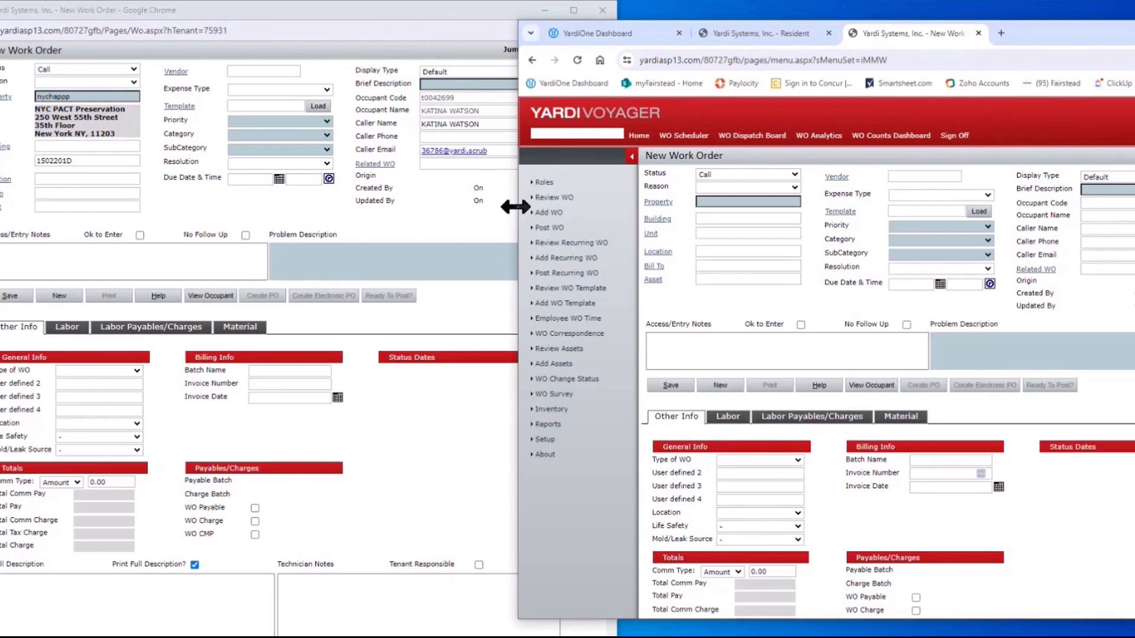
drag(516, 207, 615, 214)
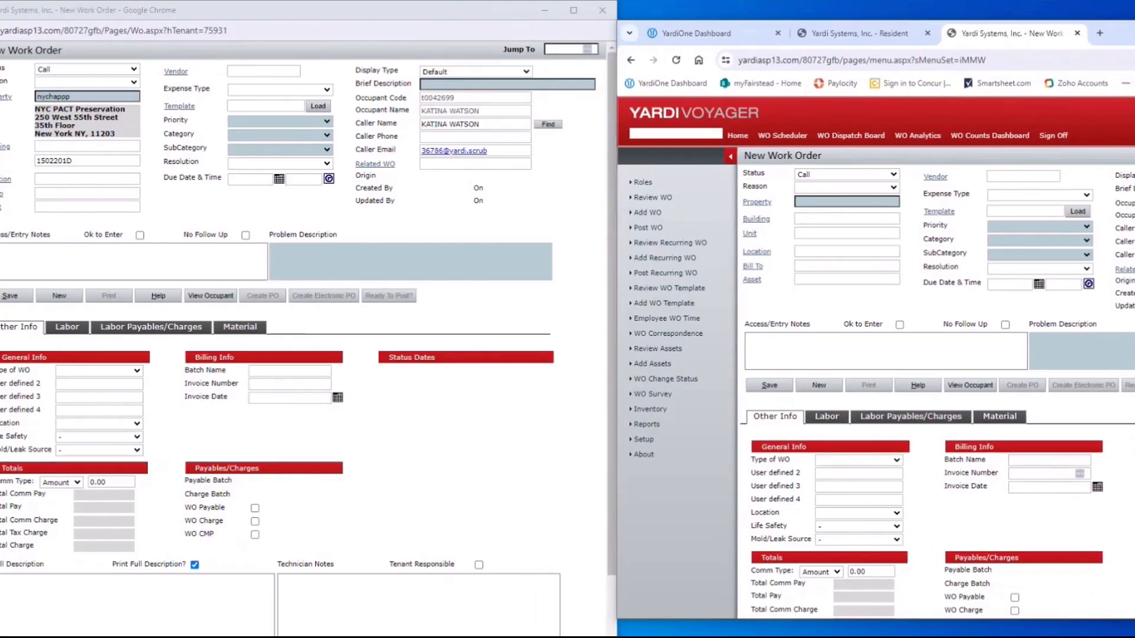
drag(1134, 31, 1026, 32)
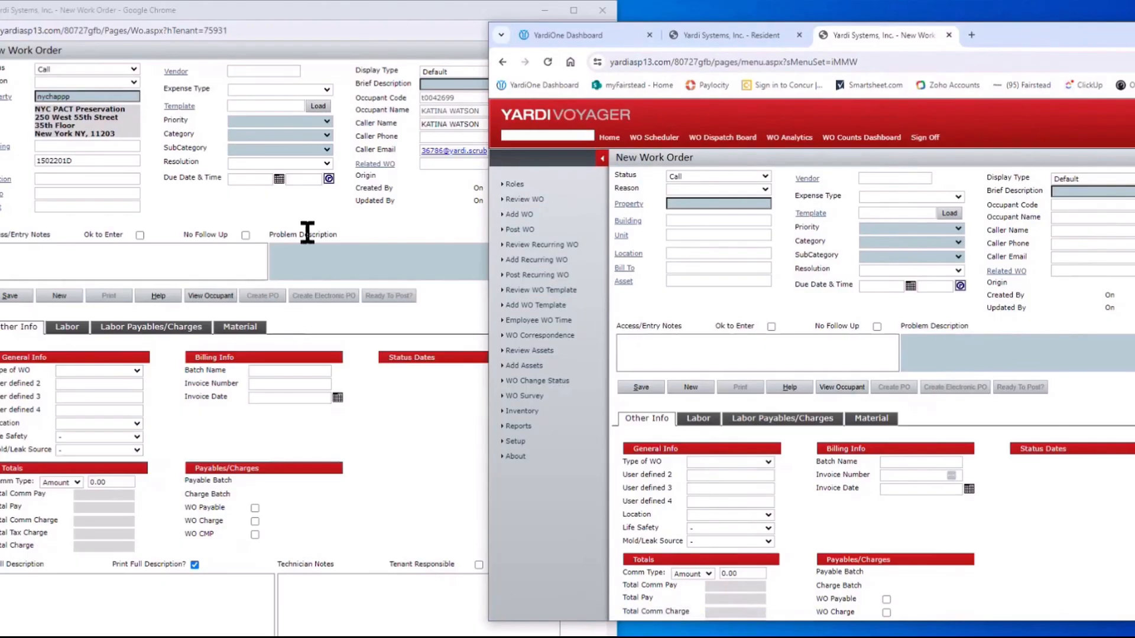
click(743, 34)
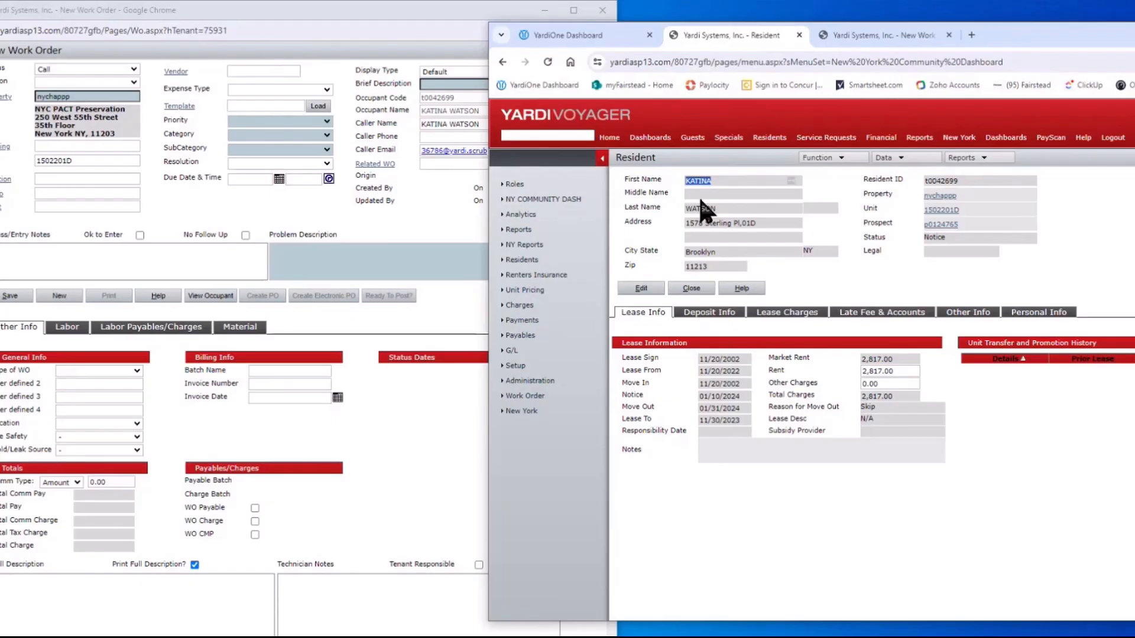
Duplicate the new work order tab and open the WO Dashboard from the community dashboard menus
right_click(901, 37)
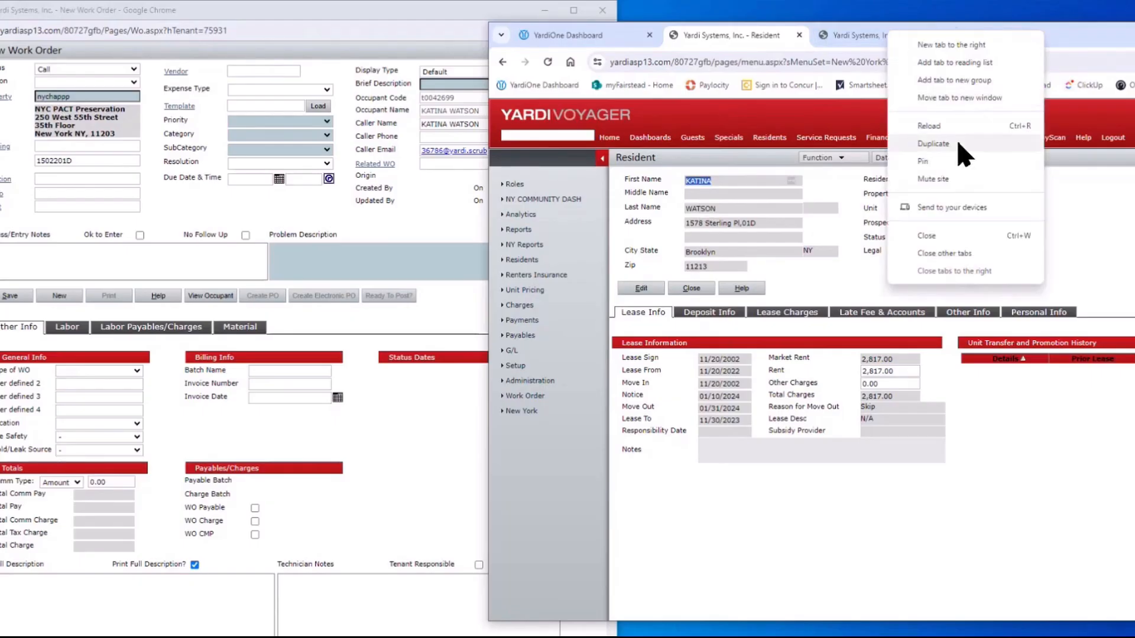
click(959, 143)
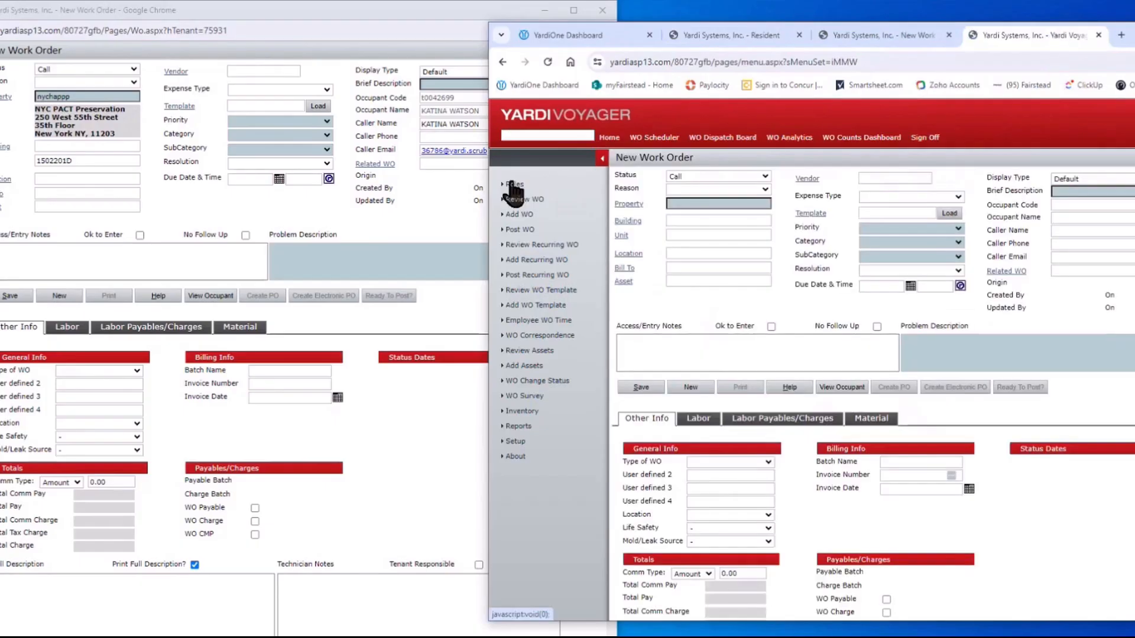
mouse_move(513, 188)
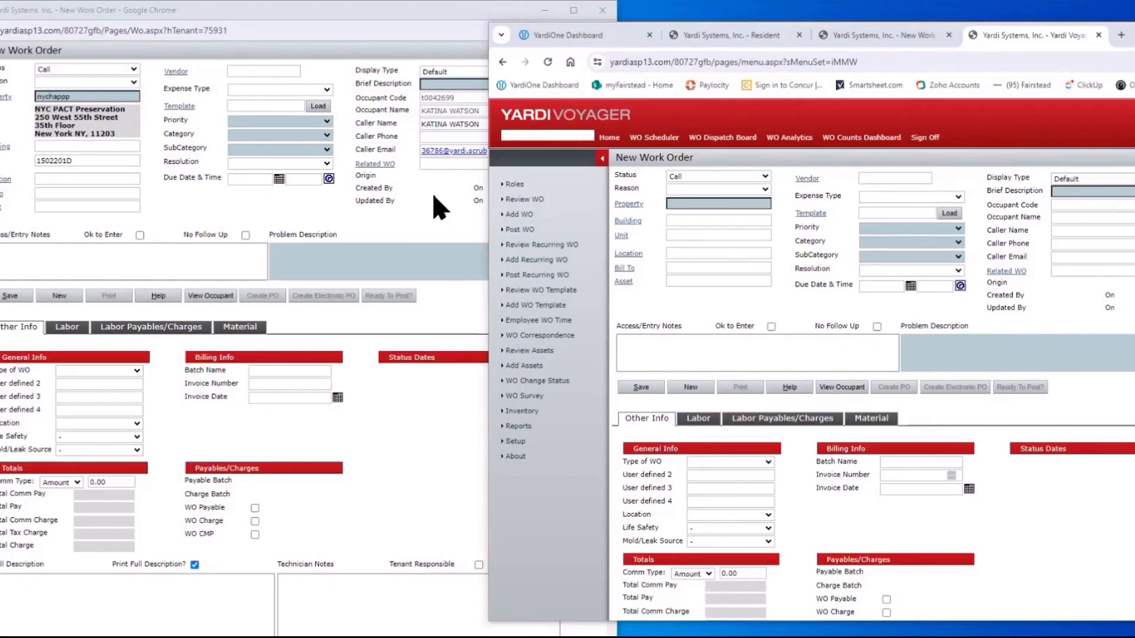
mouse_move(521, 187)
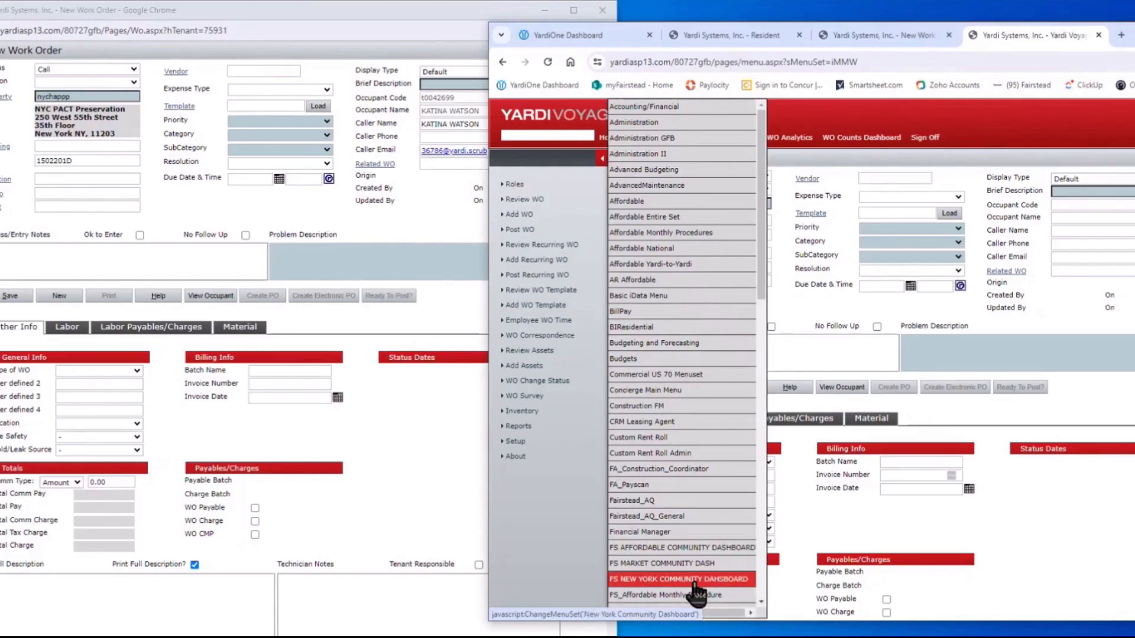
click(712, 582)
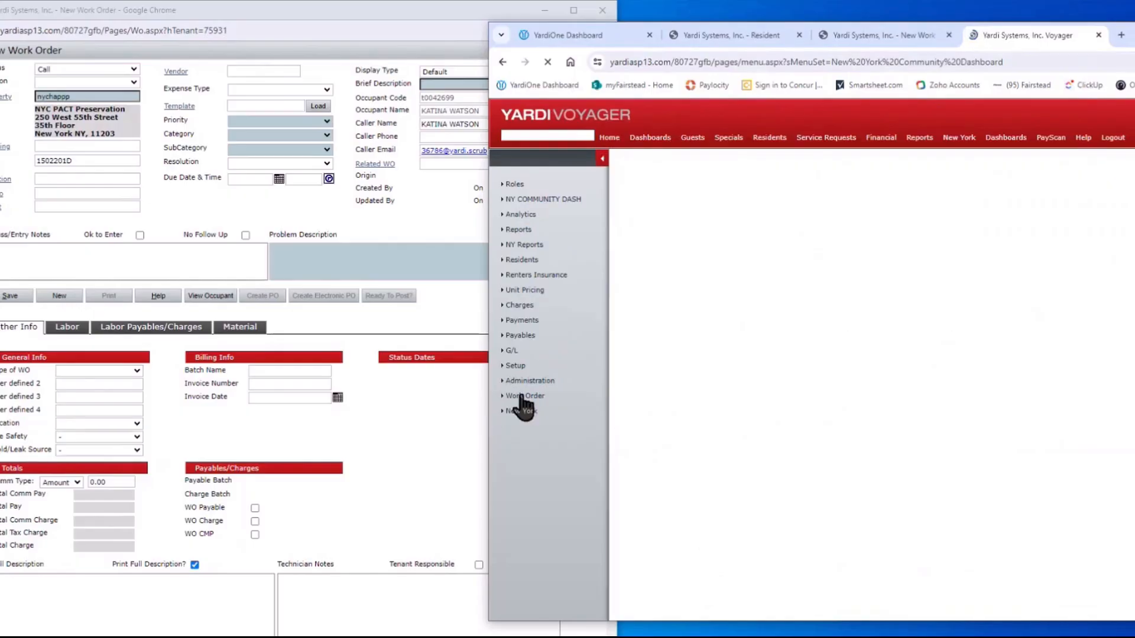
mouse_move(555, 397)
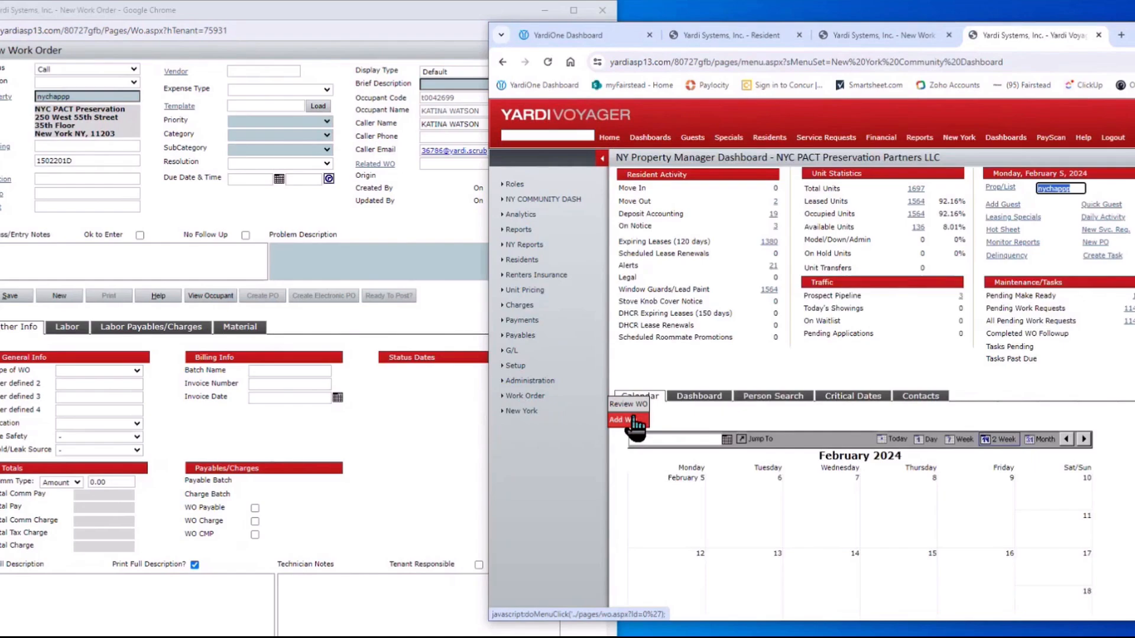
mouse_move(1005, 139)
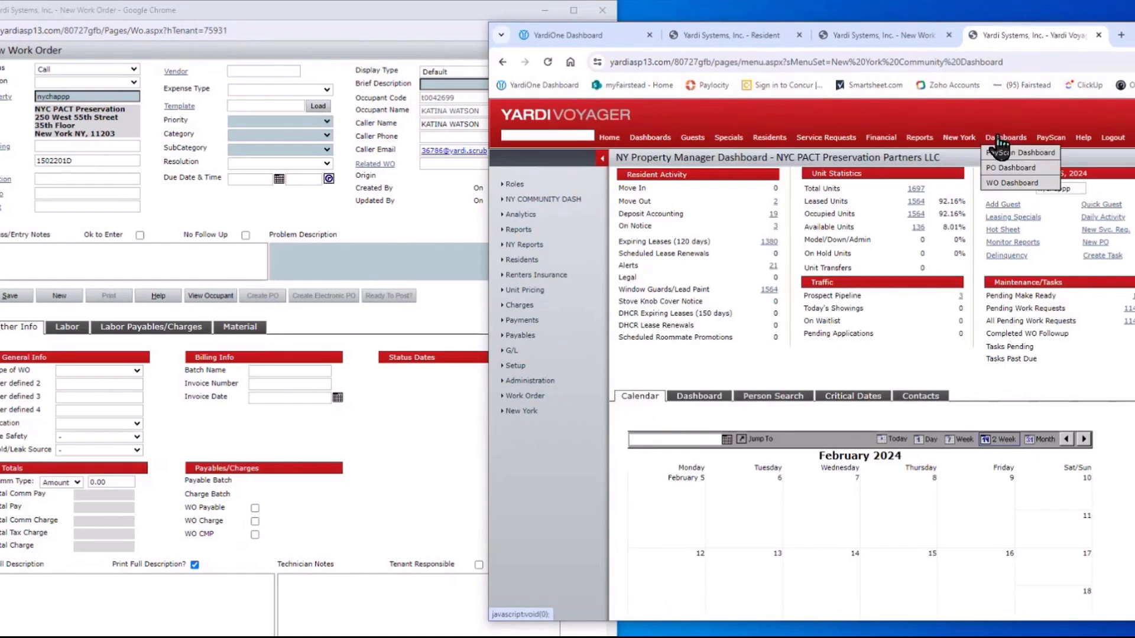
click(1011, 184)
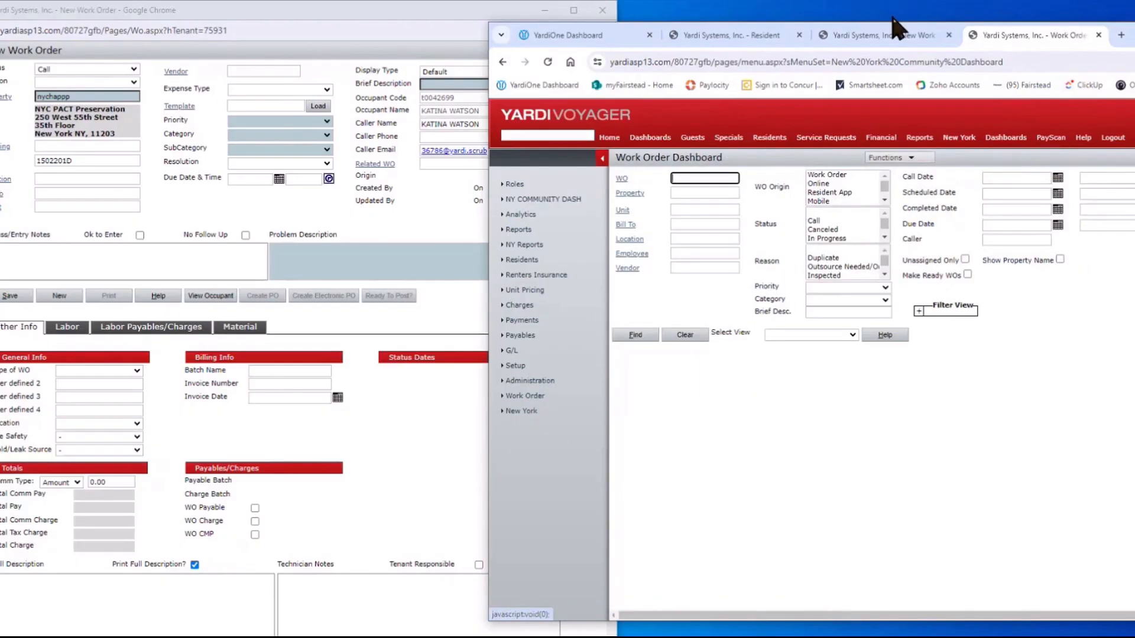
Switch between the New Work Order and Resident tabs, leaving the New Work Order window in front
click(955, 36)
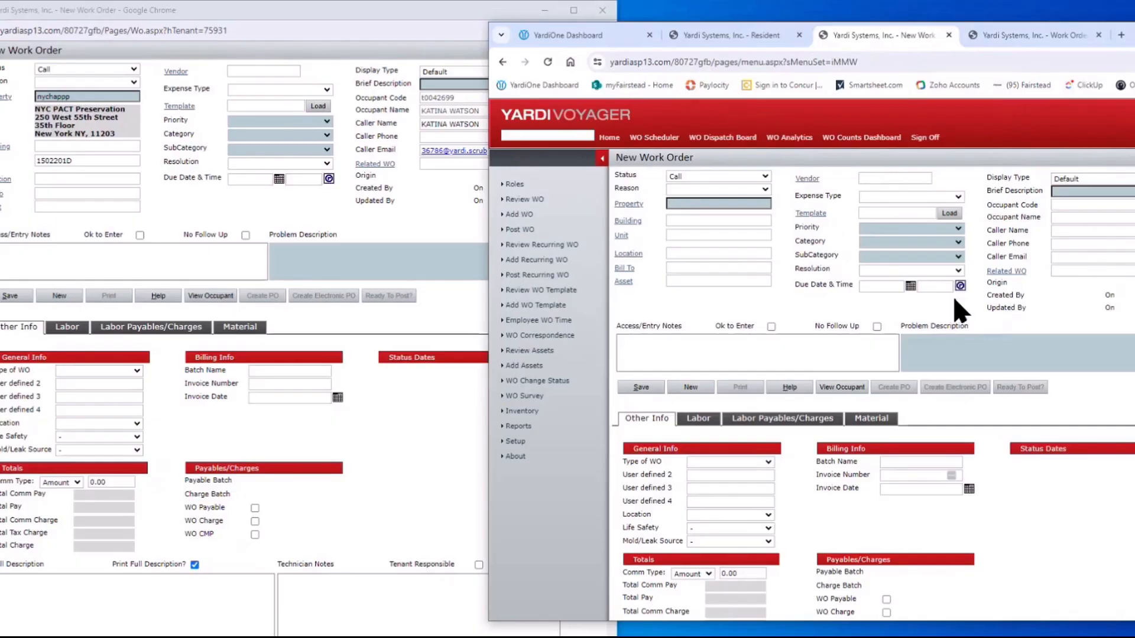
click(735, 37)
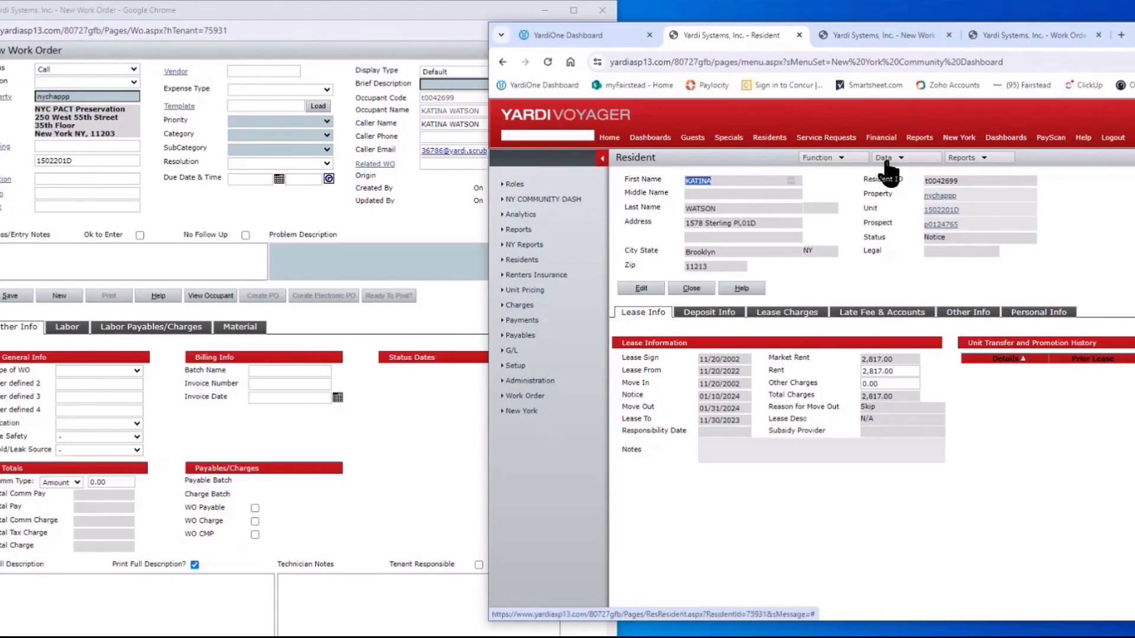
click(412, 18)
Enlarge the New Work Order form, keep Status as Call, and check unit 1502201D
drag(410, 12, 580, 50)
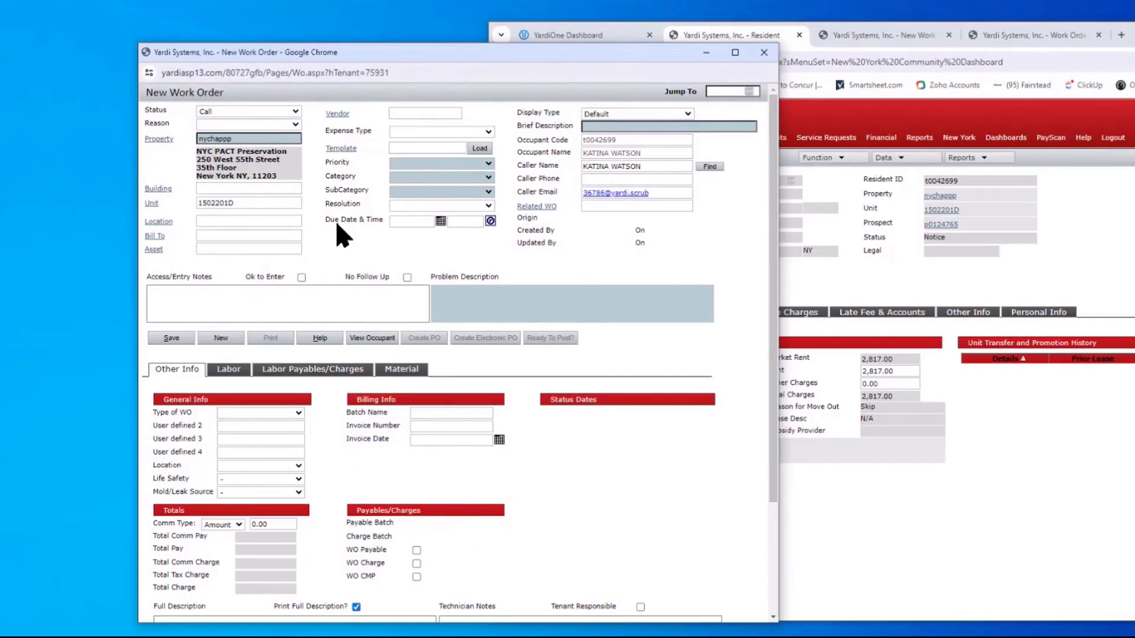
click(221, 115)
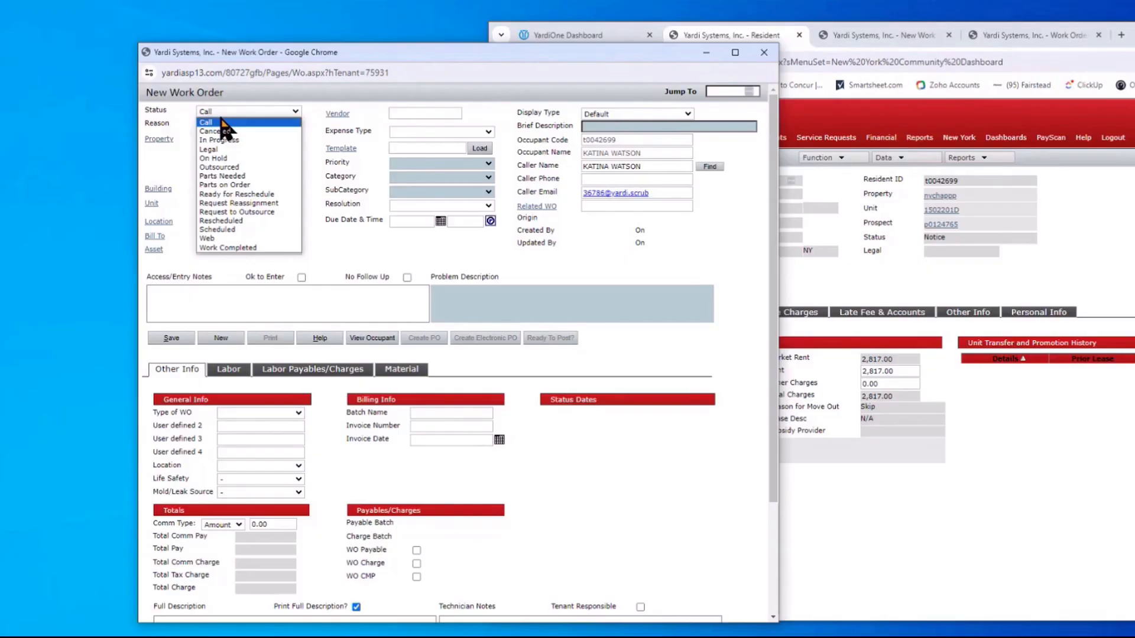
click(221, 120)
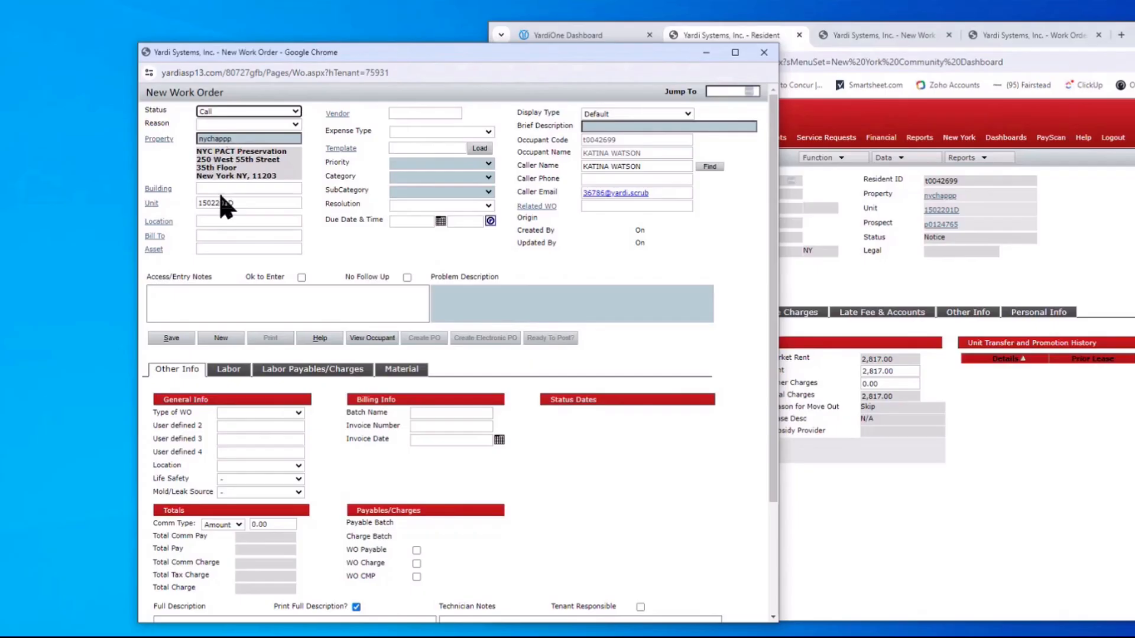
double_click(235, 203)
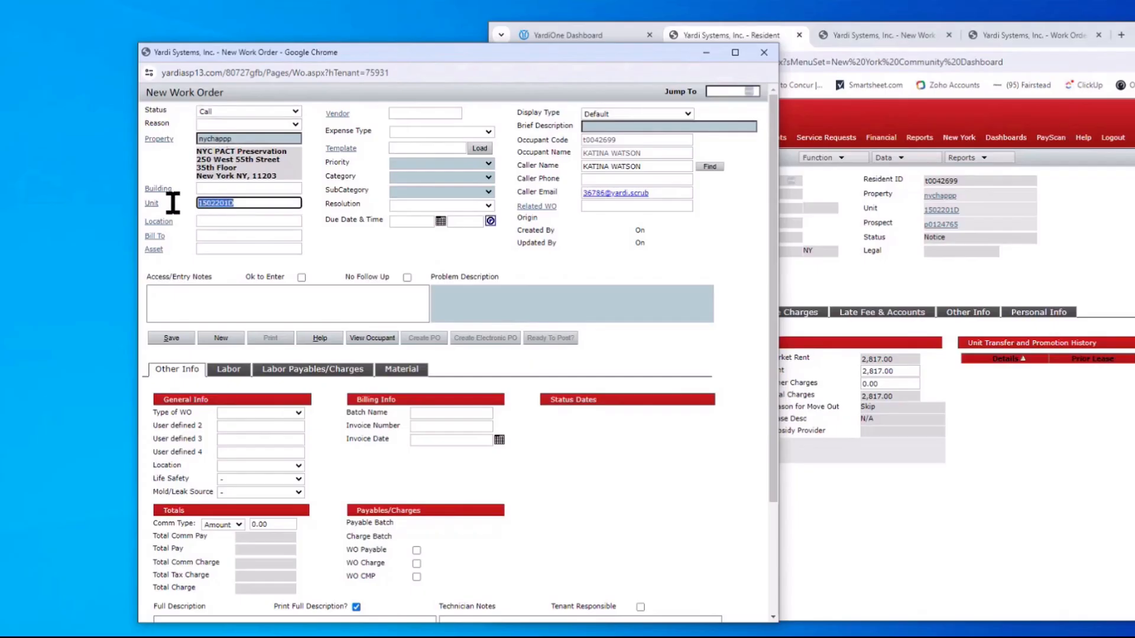
click(207, 203)
Set the work order's Building to dev15, Sterling Place Rehab
click(158, 189)
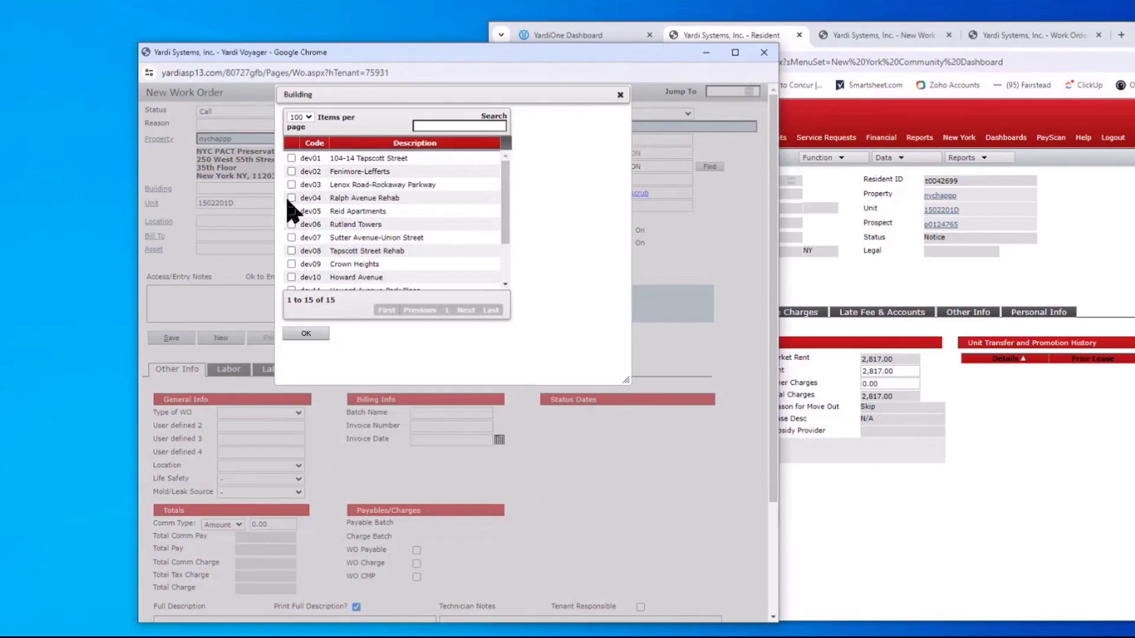
scroll(323, 201, down, 1)
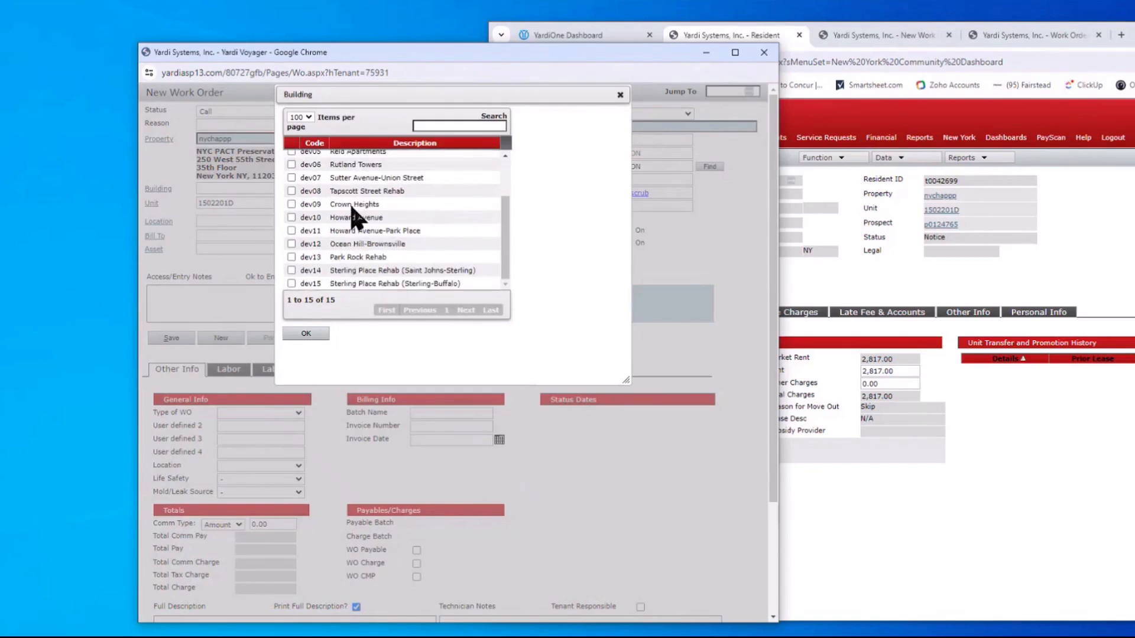
click(292, 283)
click(308, 334)
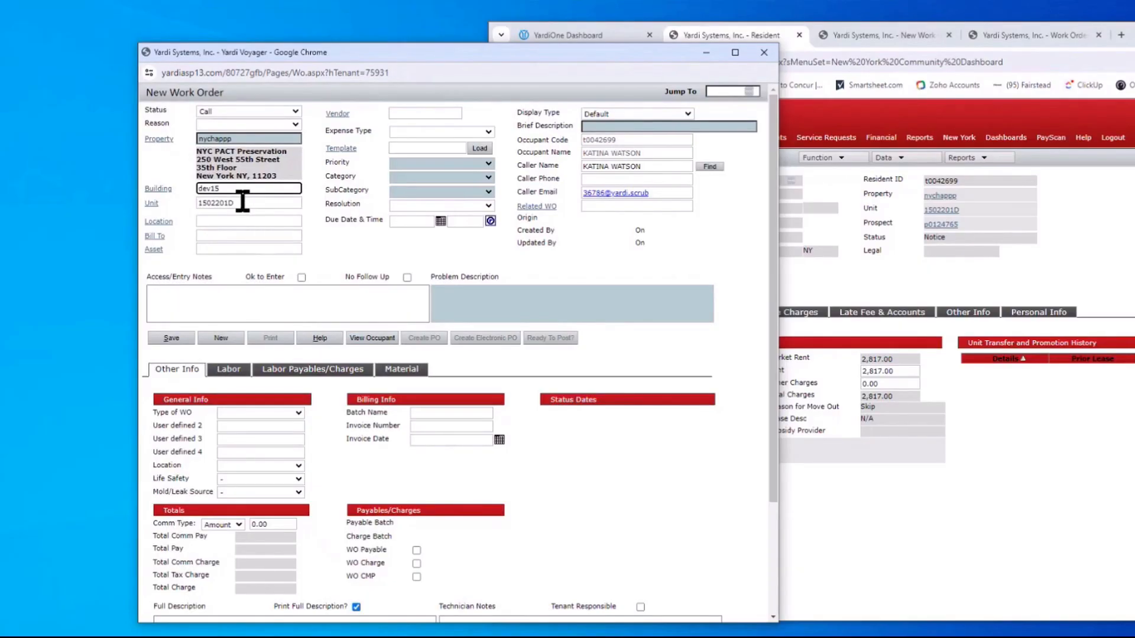
Set Bill To to the tenant via the bill-to lookup
click(155, 237)
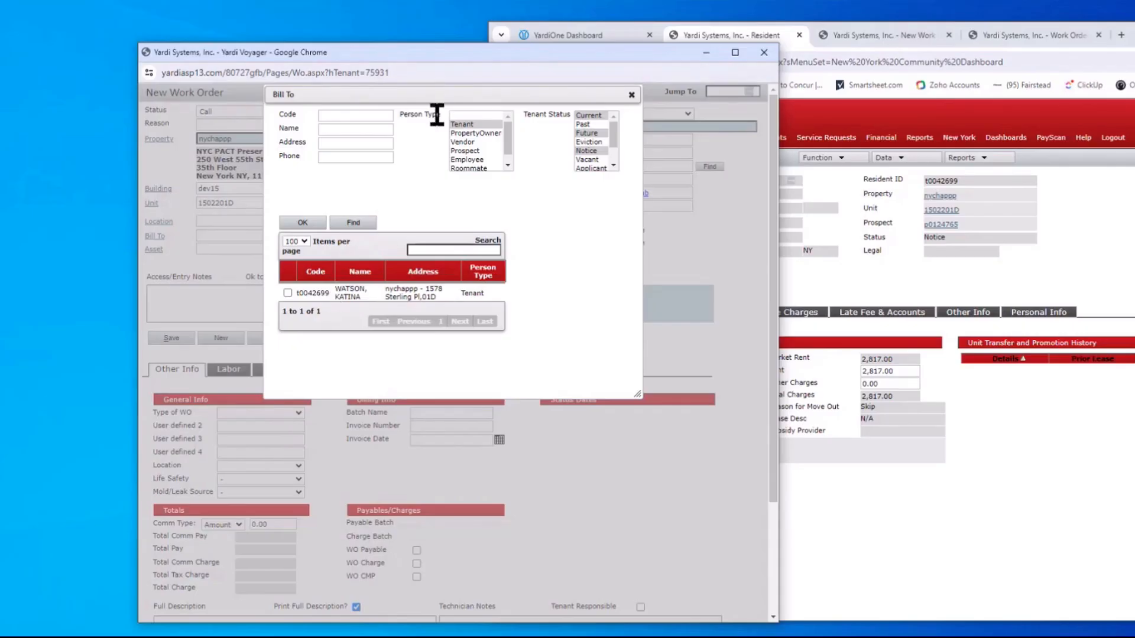
drag(436, 96, 442, 101)
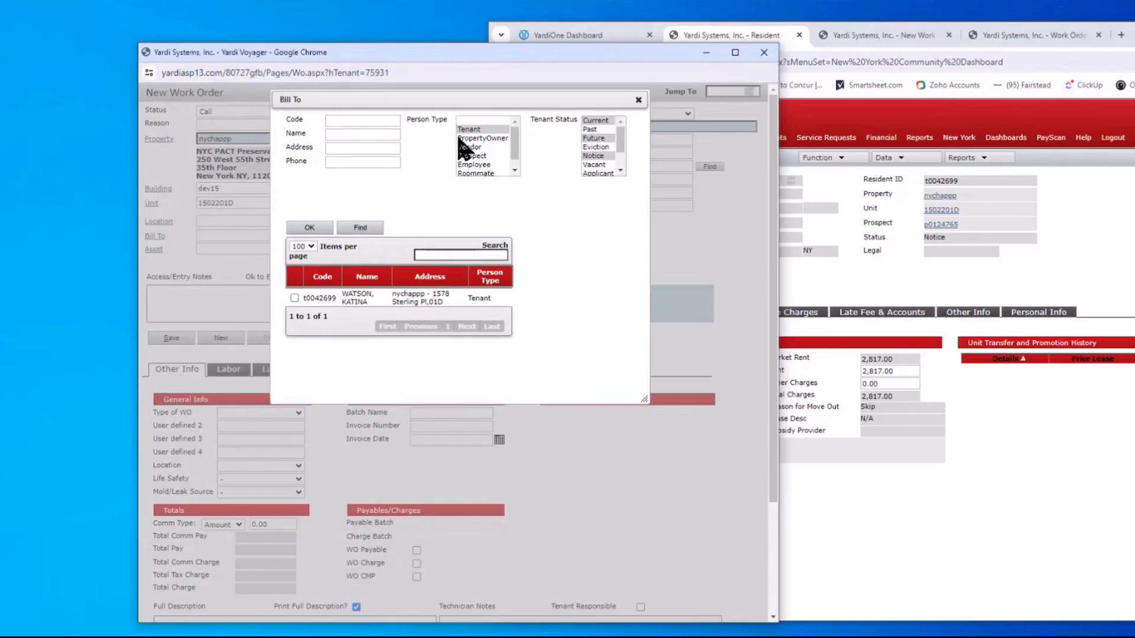
drag(320, 104, 590, 254)
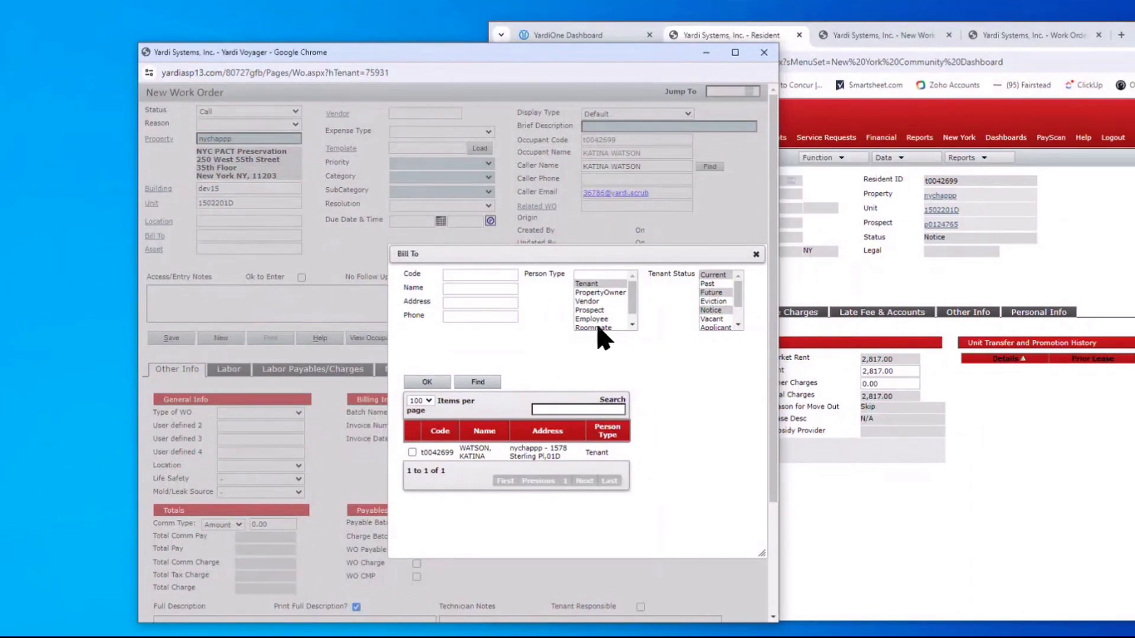
click(412, 452)
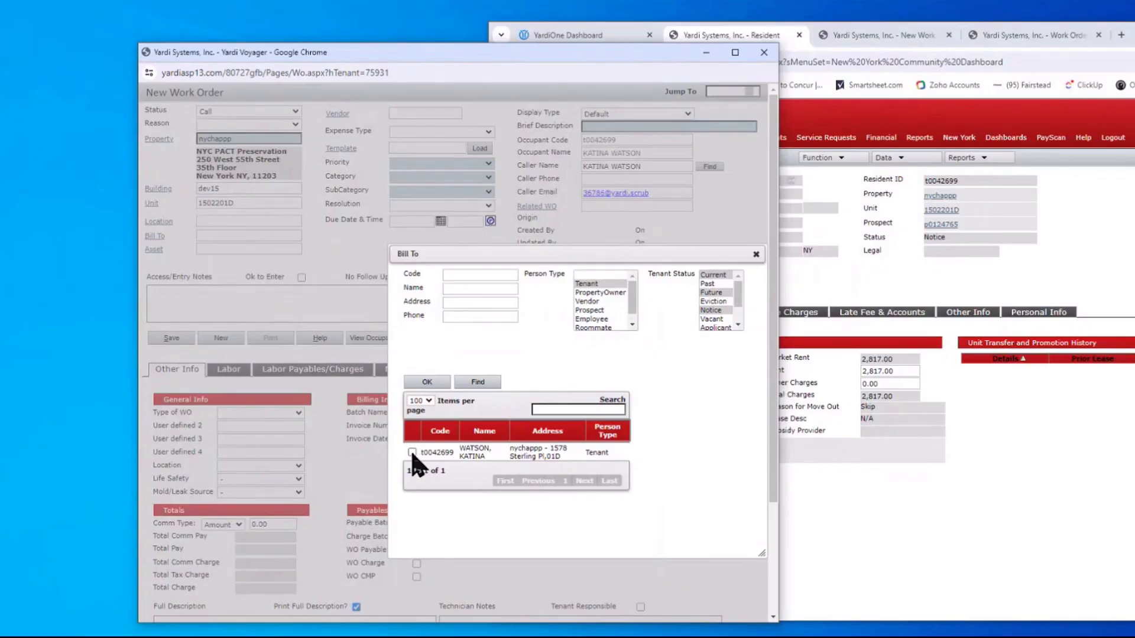
click(427, 383)
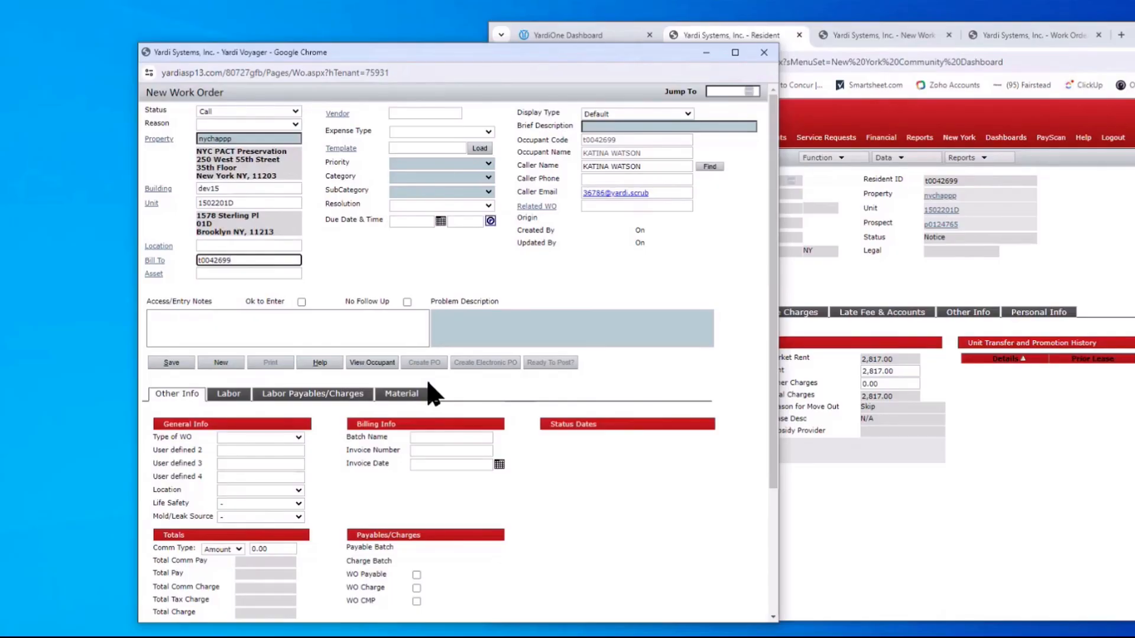
click(158, 189)
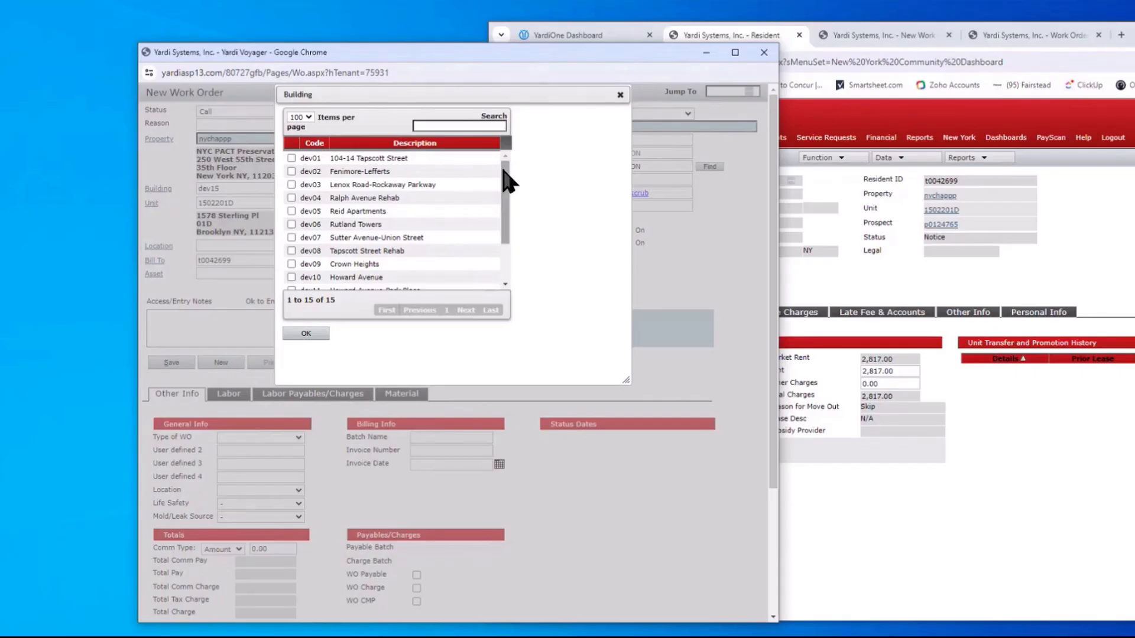
Close the building list unchanged and set Vendor to fs_maint (FS Maintenance), correcting the mistyped code
drag(504, 173, 507, 227)
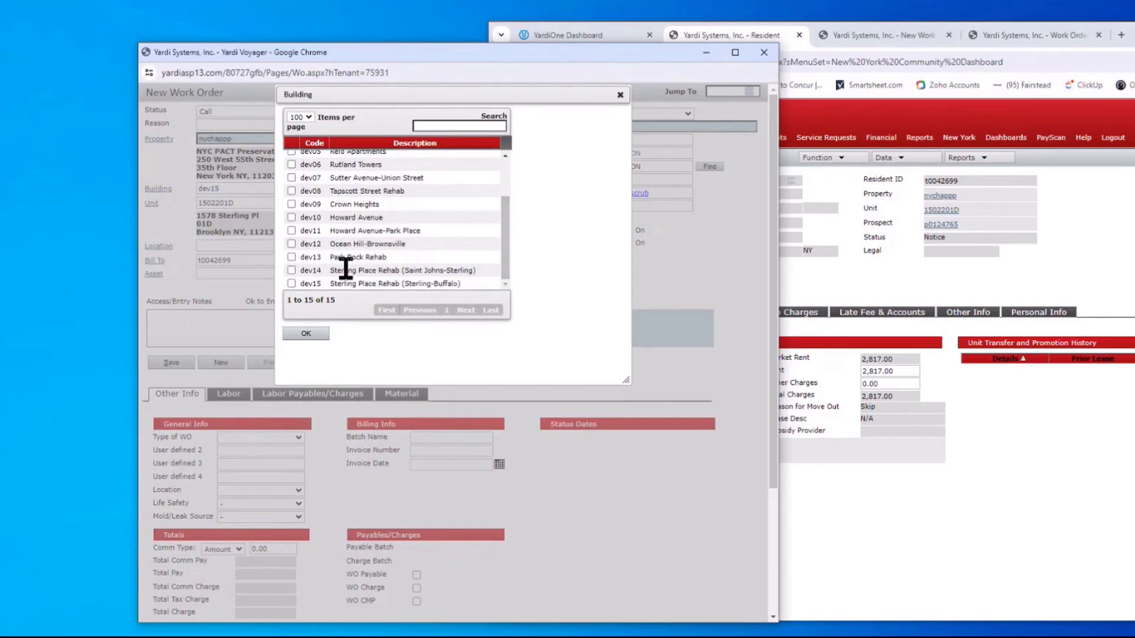
click(619, 95)
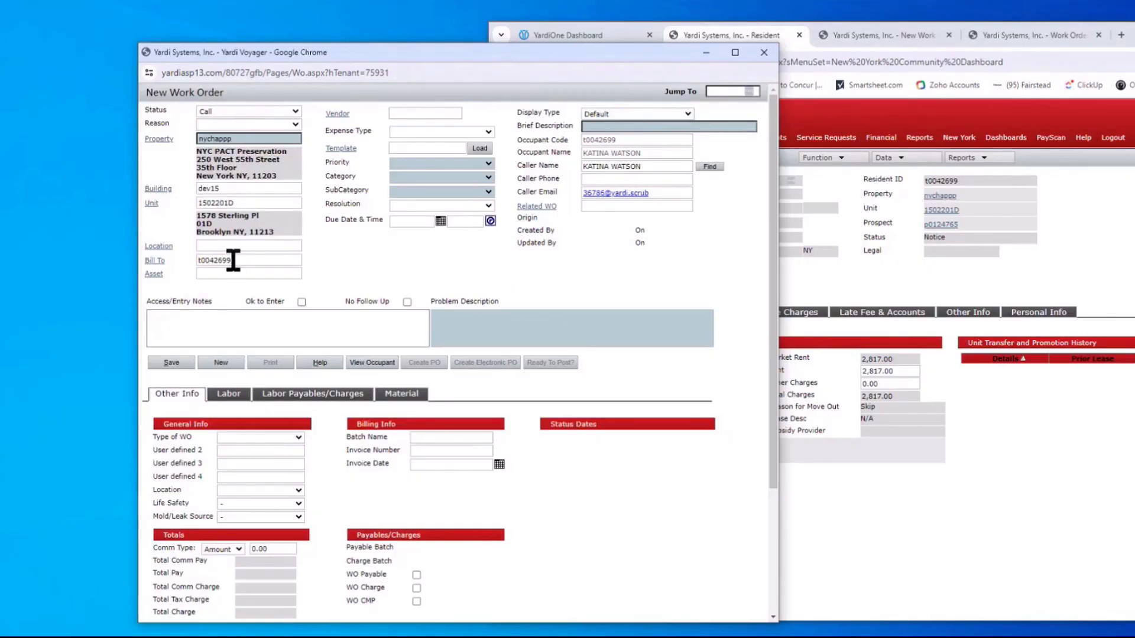
click(408, 114)
text(fm_ma)
double_click(426, 113)
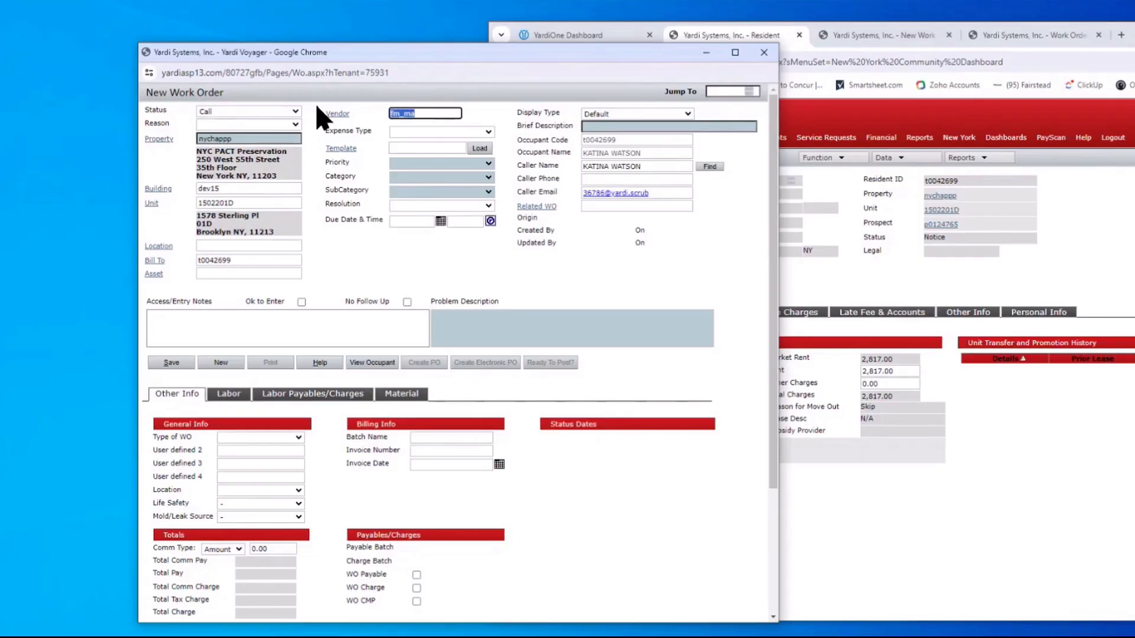
text(fs_ma)
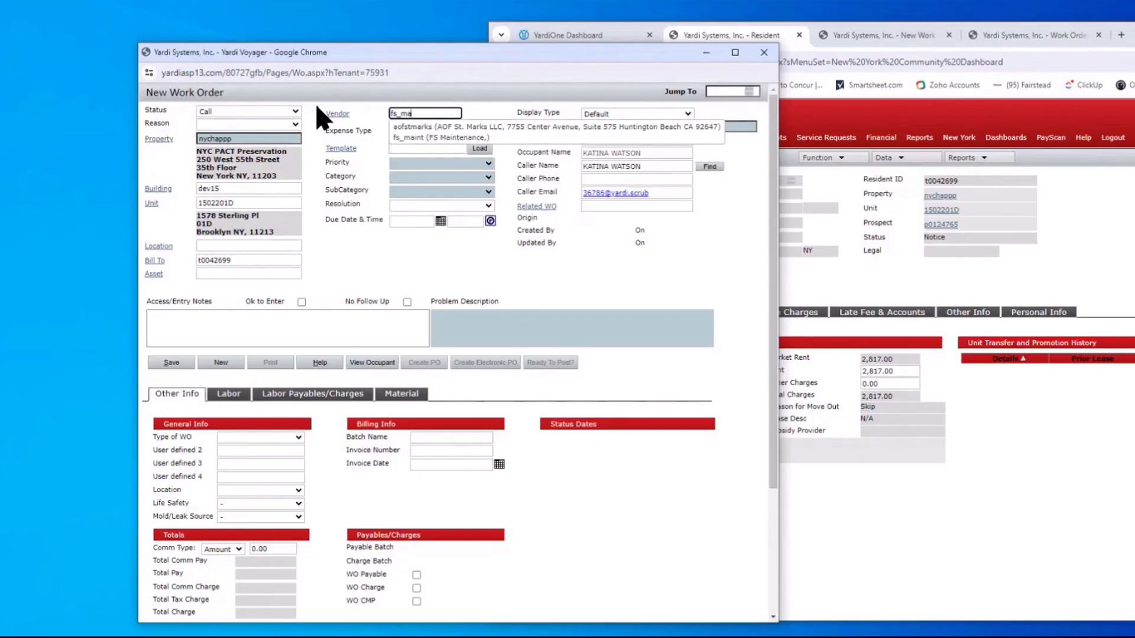
click(418, 138)
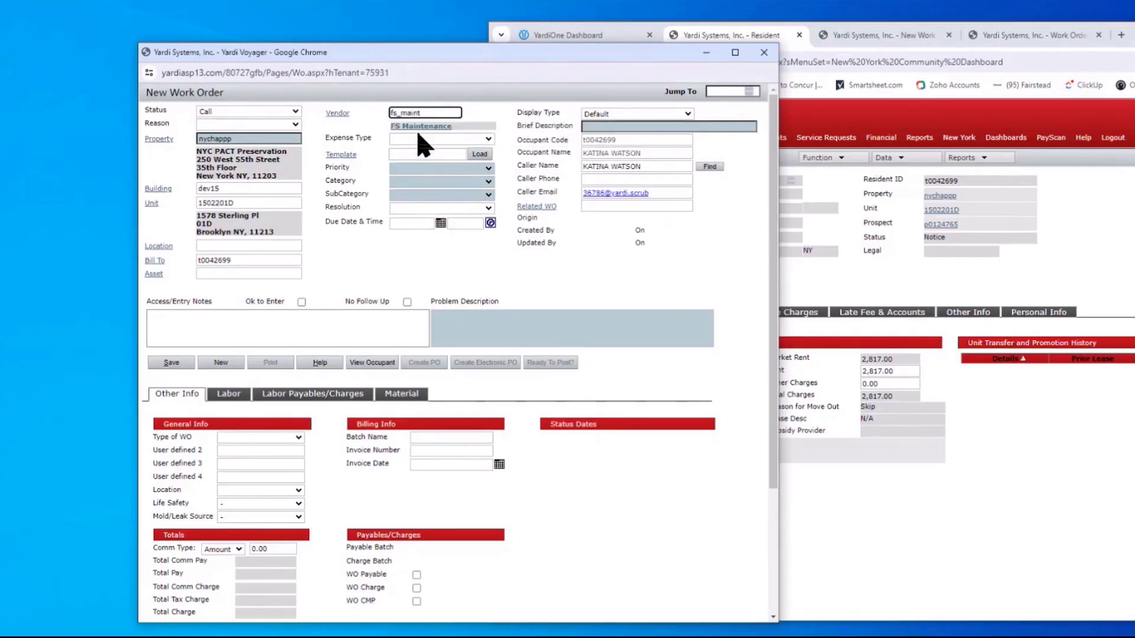
click(475, 170)
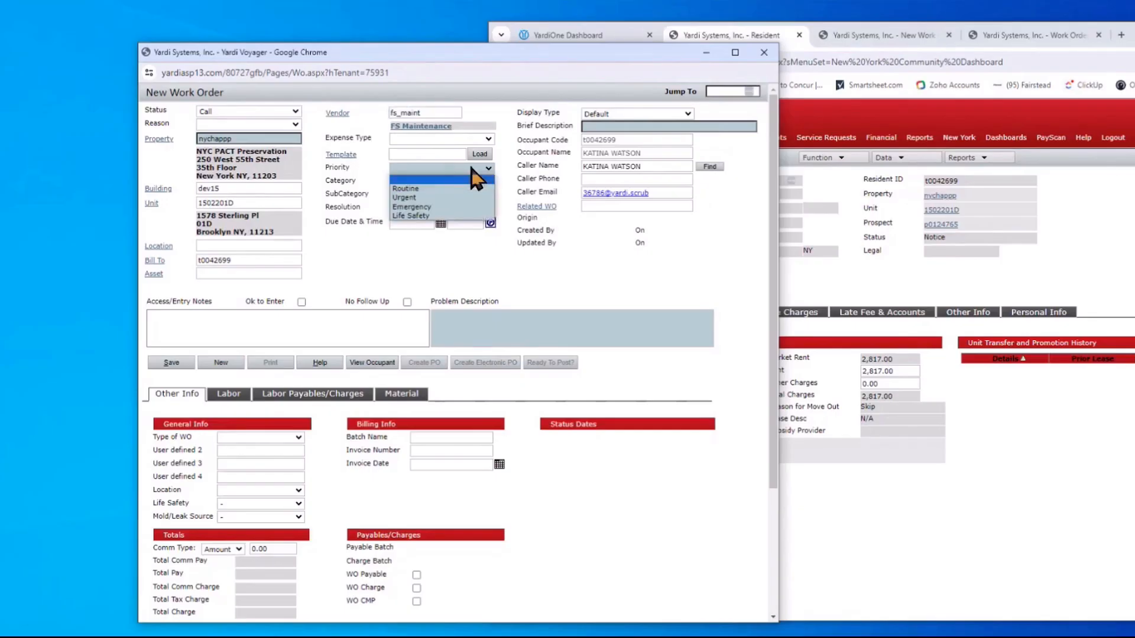
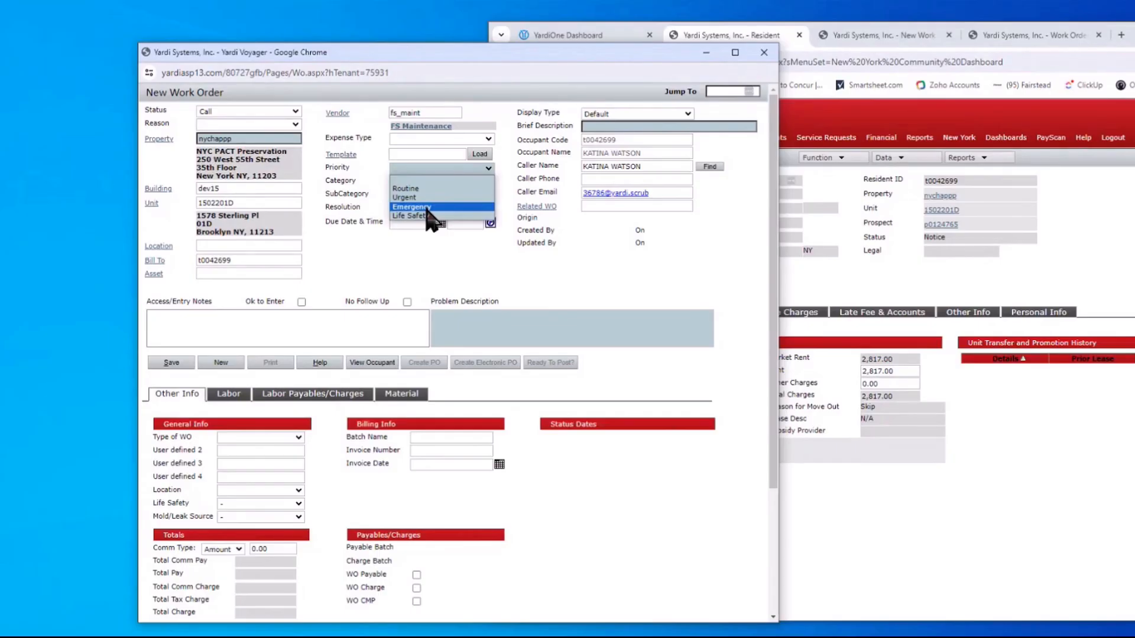
Set the work order's priority to Emergency, category Lock/Keys and subcategory Broken Lock
click(427, 207)
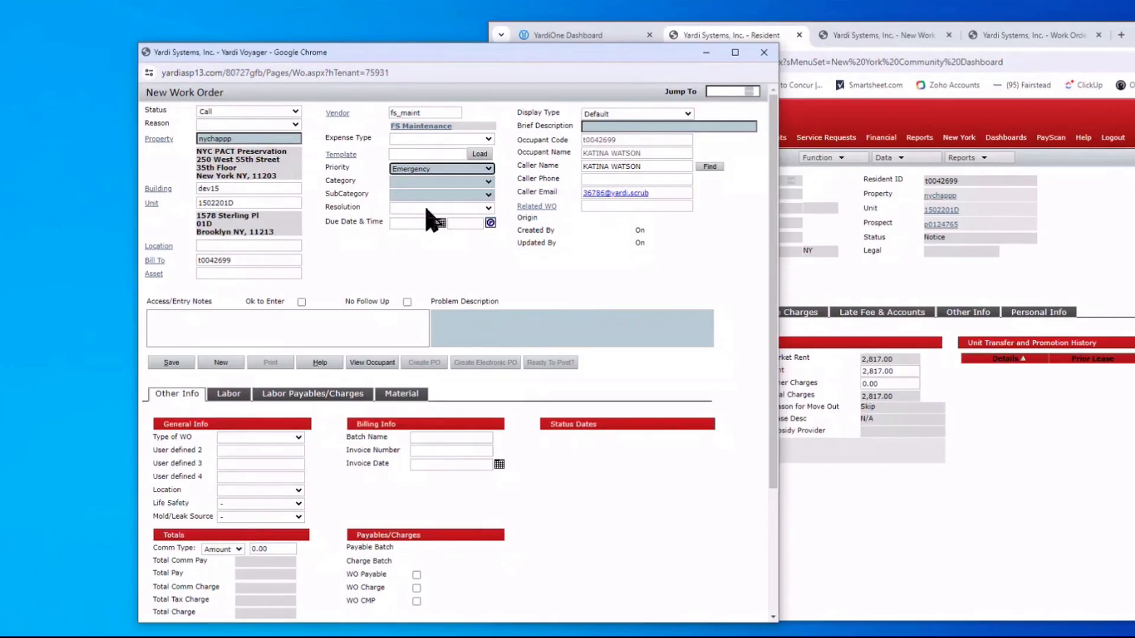
click(475, 181)
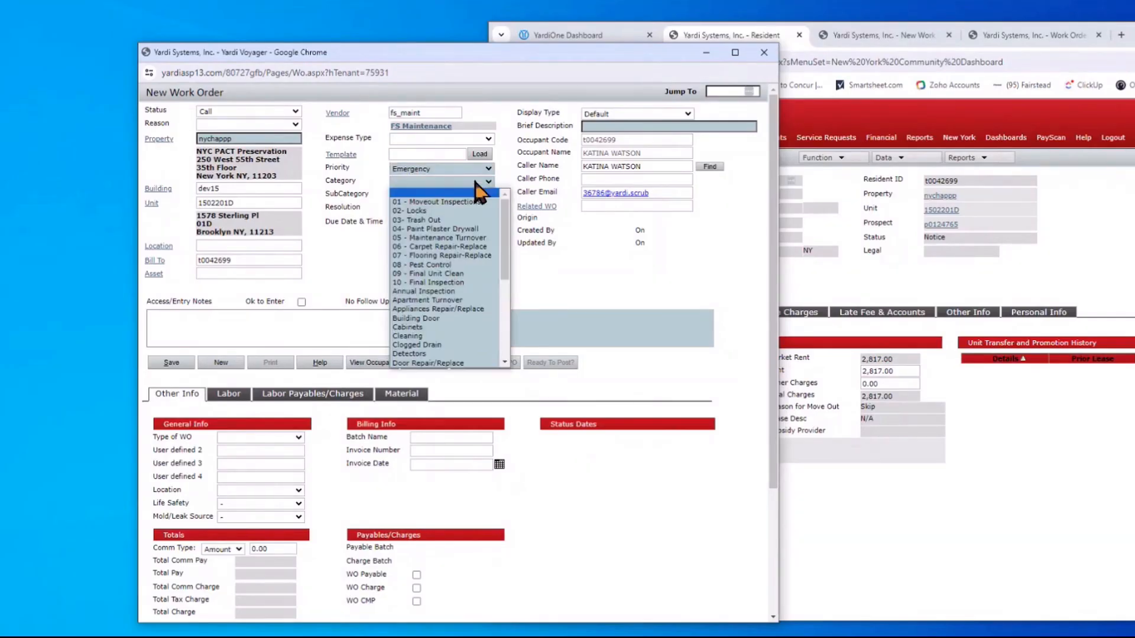
scroll(464, 322, down, 2)
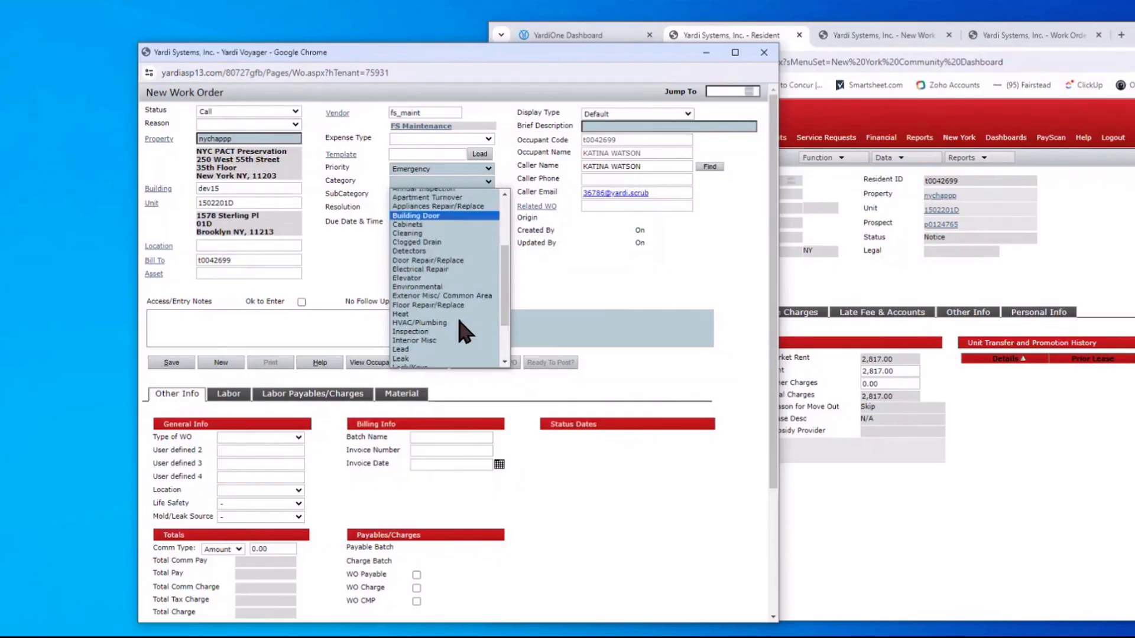
click(428, 345)
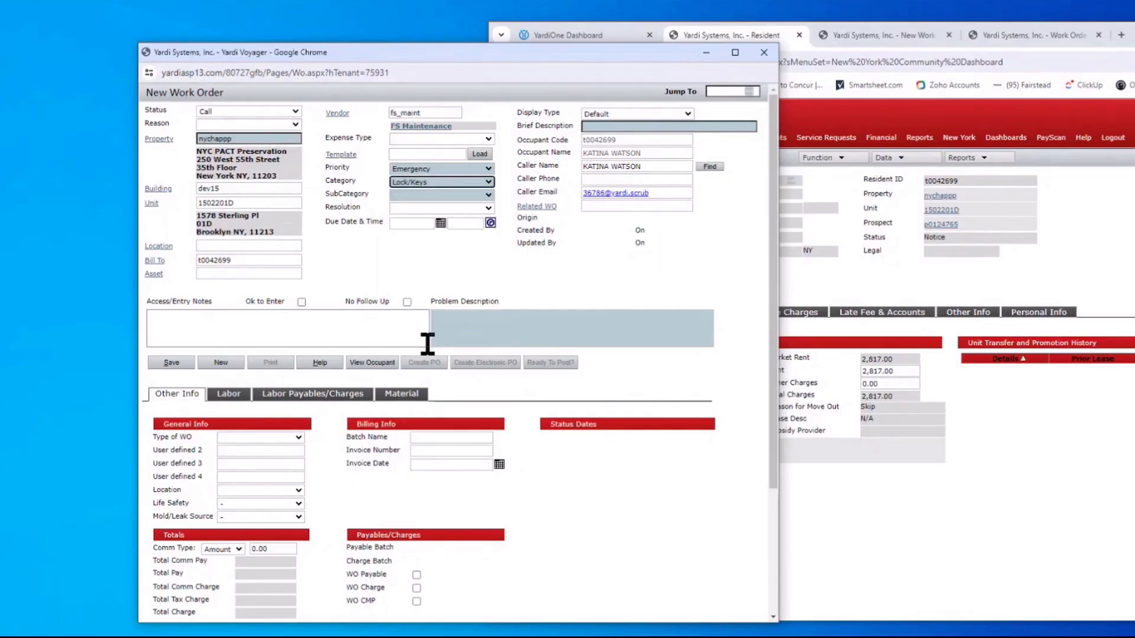
click(419, 195)
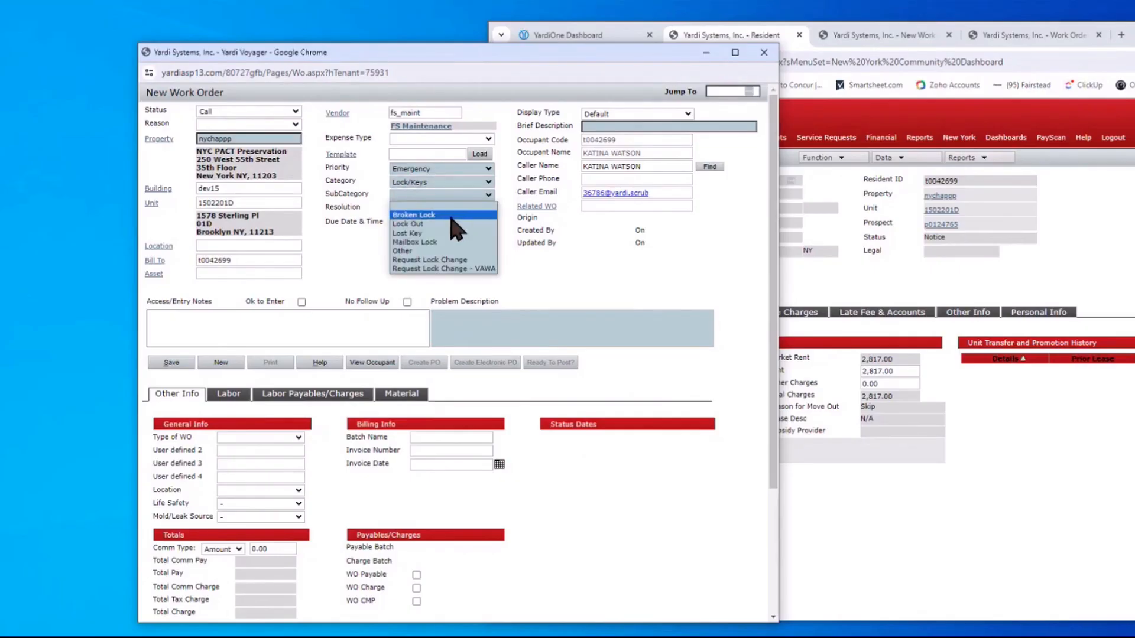
click(435, 215)
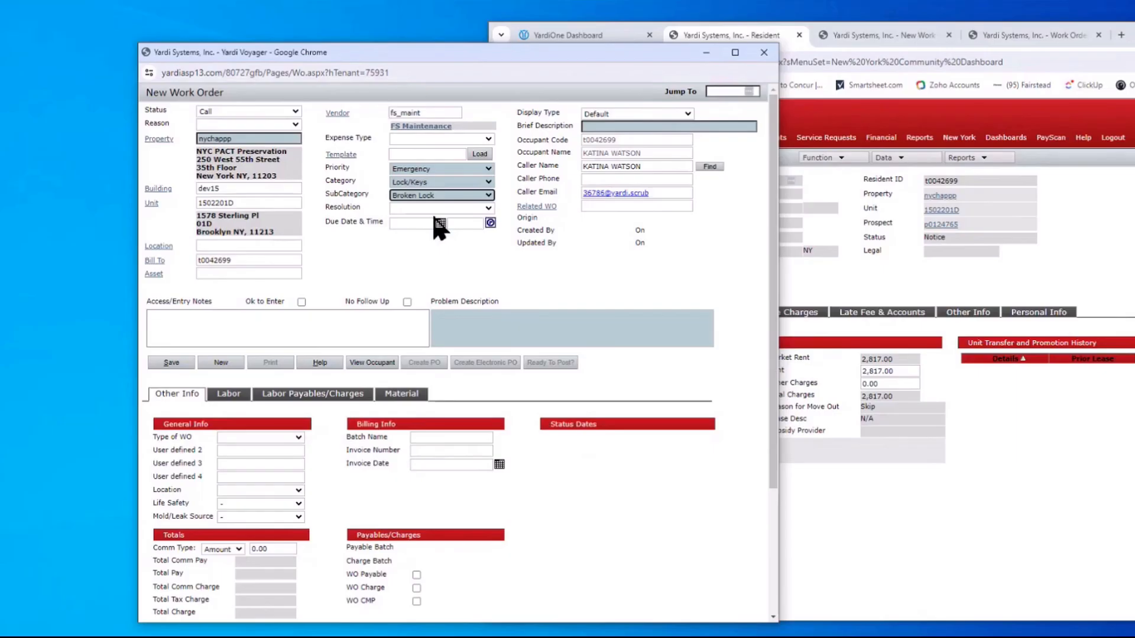
click(598, 127)
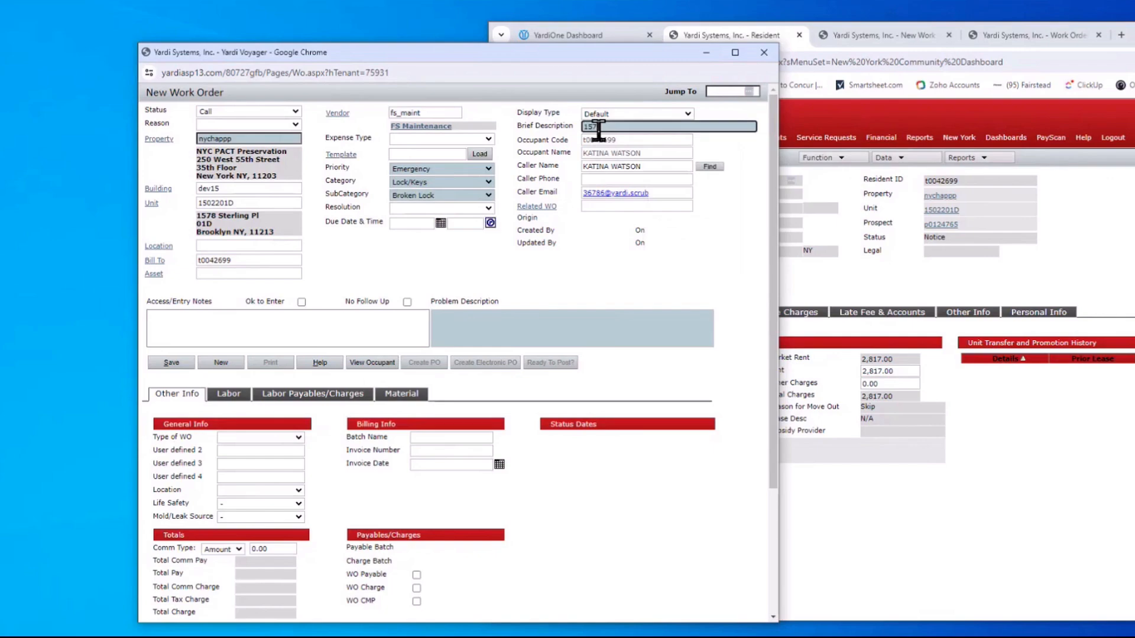
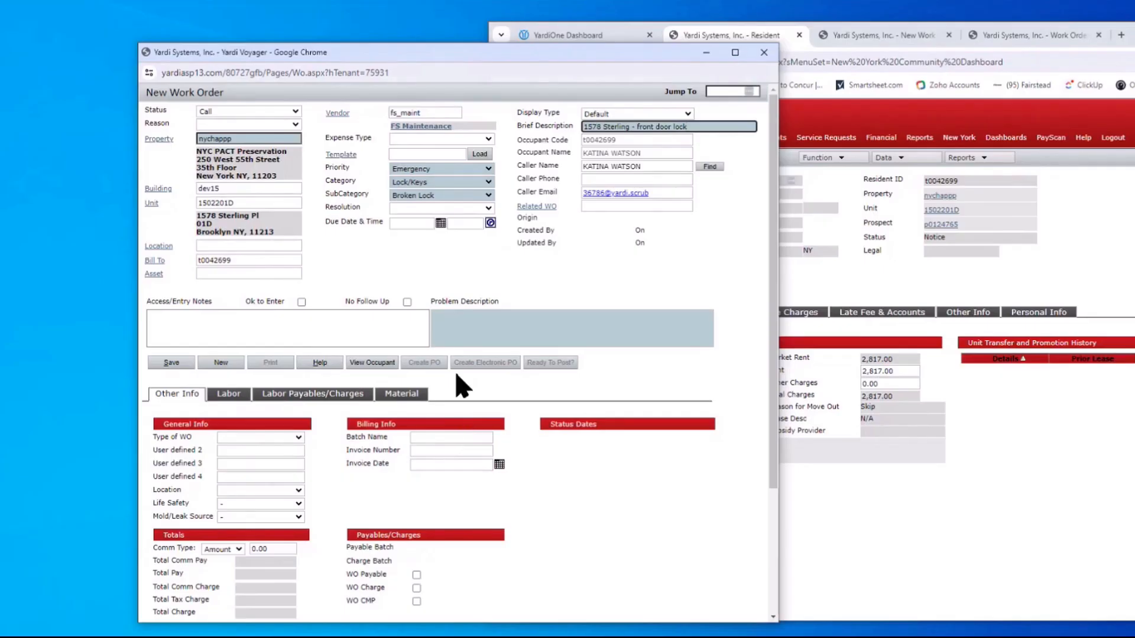
Enter the unit address and 'front door lock' as the brief description, note the key broke in the lock, and tick Ok to Enter
click(457, 331)
text(the )
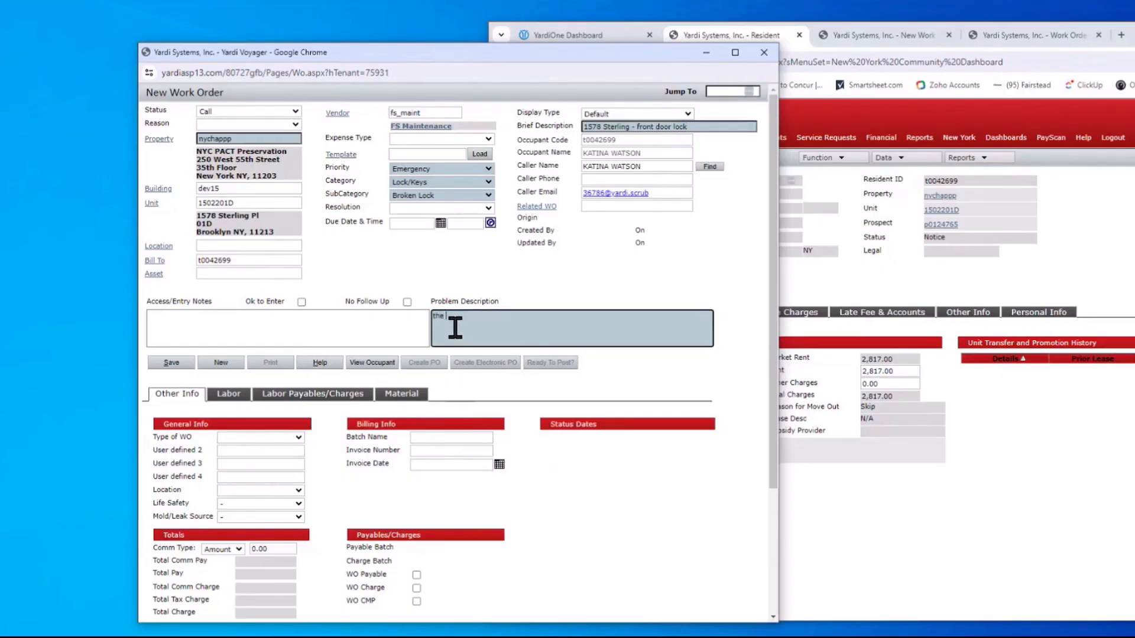
text(keys)
text( broke in )
text(loc)
text(k and i)
text(resident d)
text(annot )
text(loc)
text(j)
text(k door)
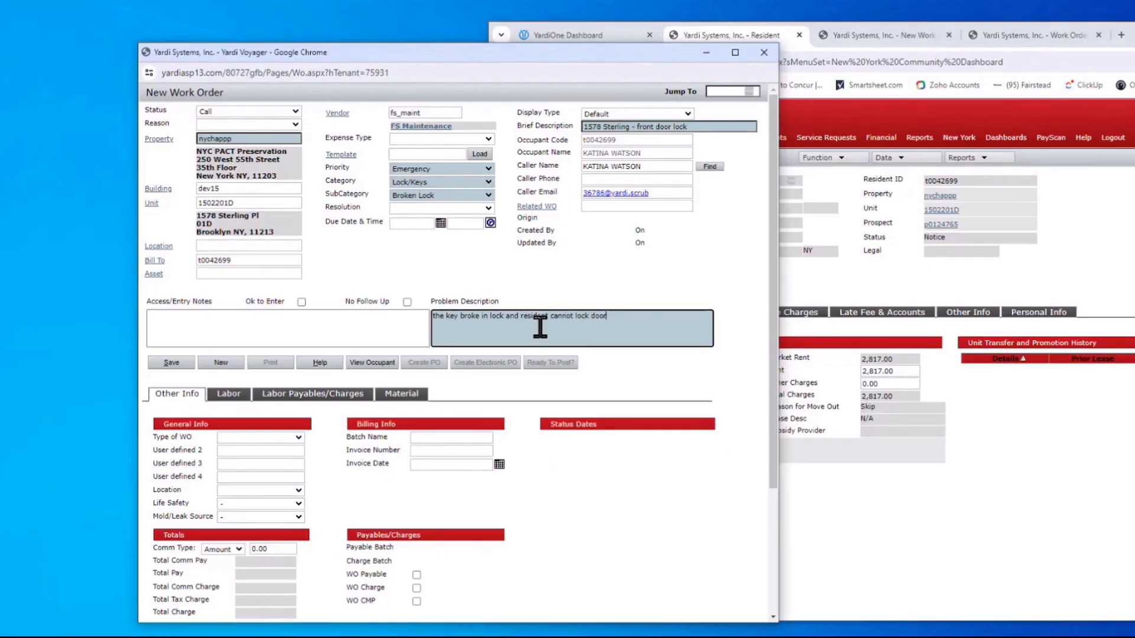
click(302, 302)
Add the access note 'please call before coming over and beware of cat' and save the work order
click(204, 320)
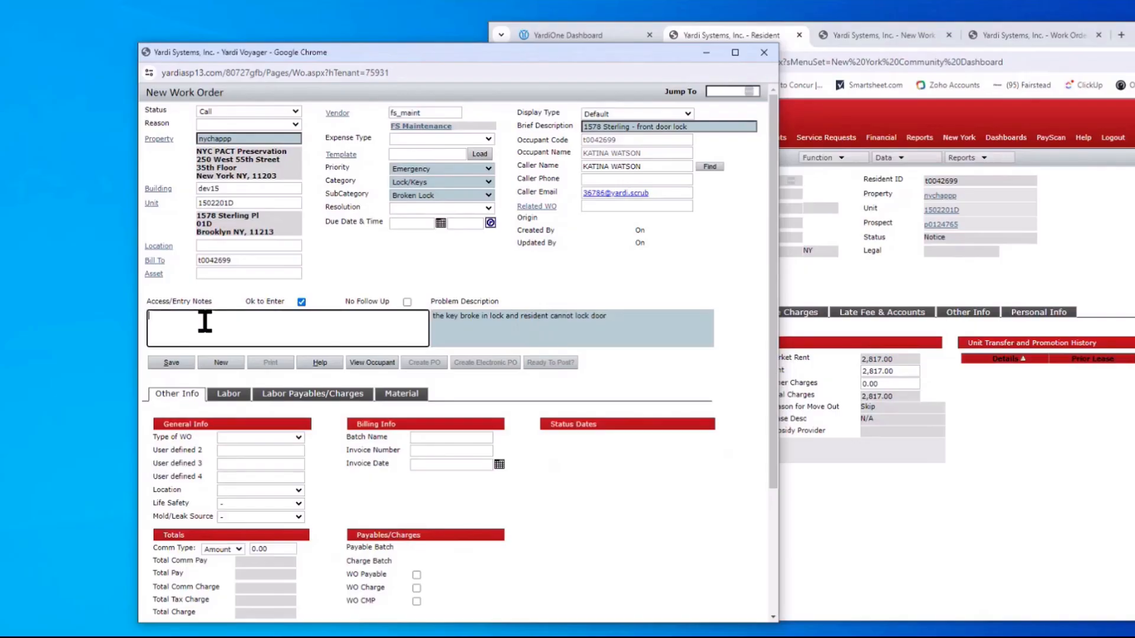
text(please call before con)
key(BackSpace)
text(ming over and )
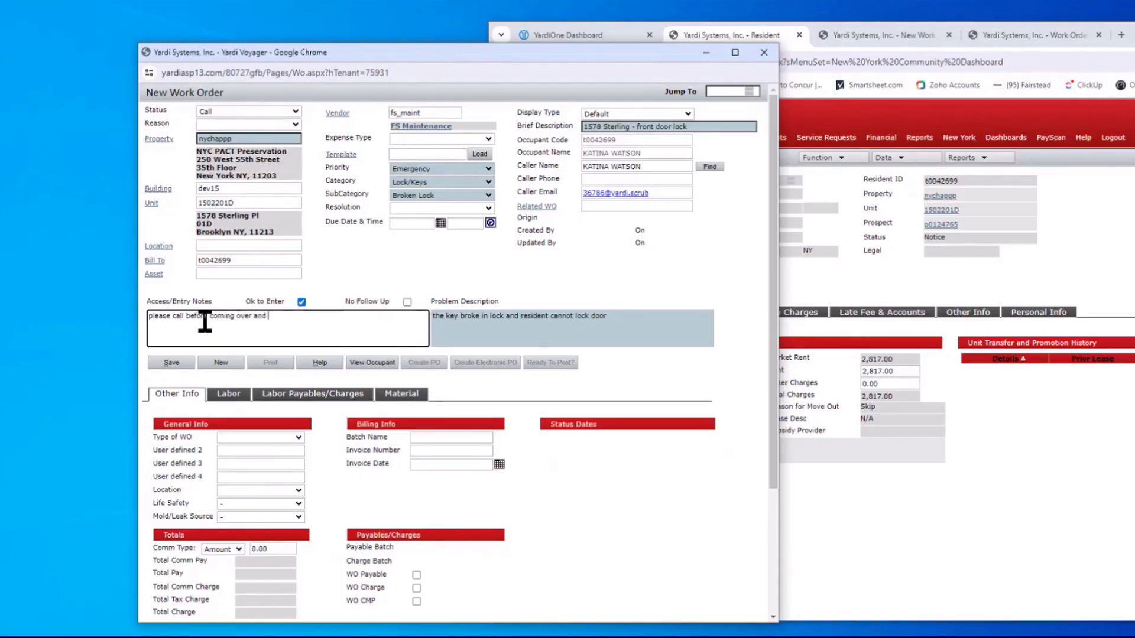
text(beware of cat.)
click(171, 363)
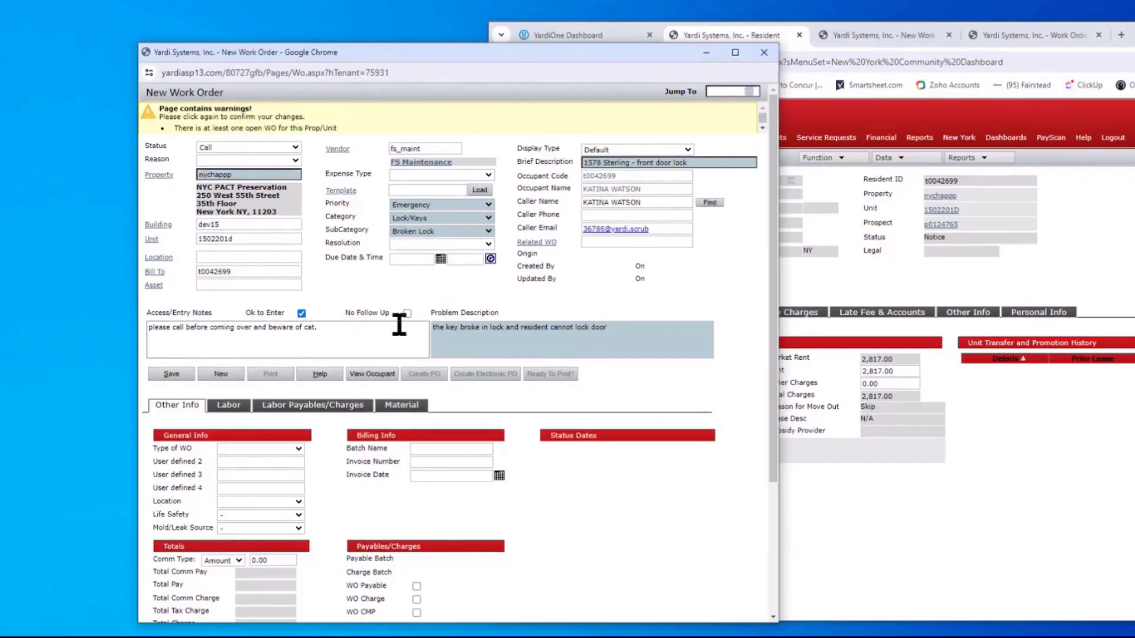
Check the occupant's e-mail and mobile number on the resident record's Personal Info, then return to the work order
click(372, 374)
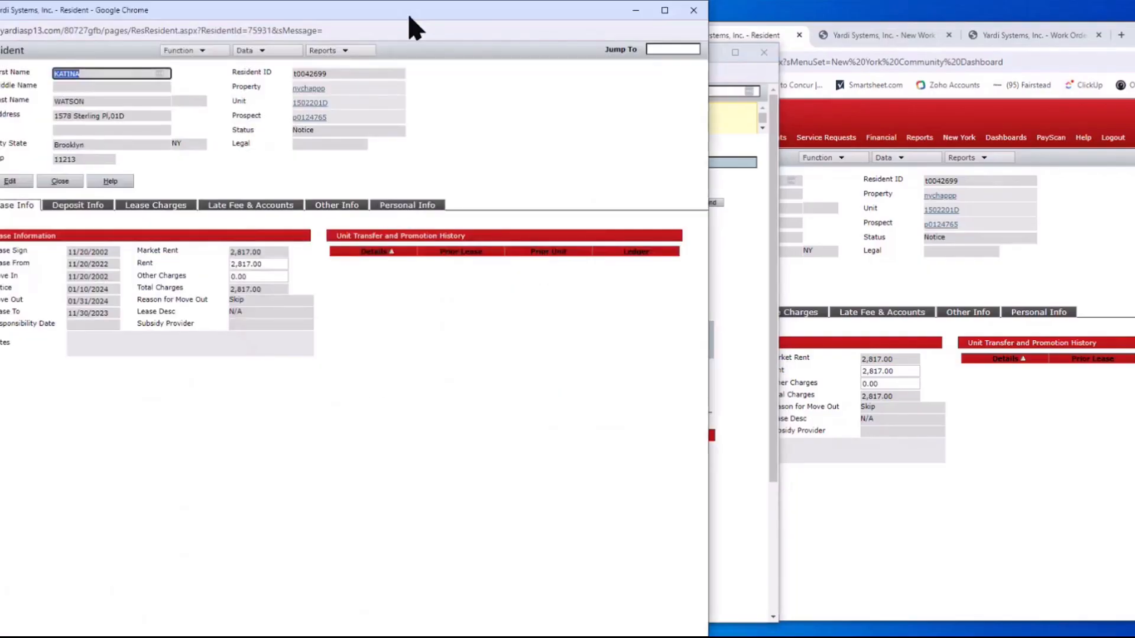
drag(407, 13, 488, 41)
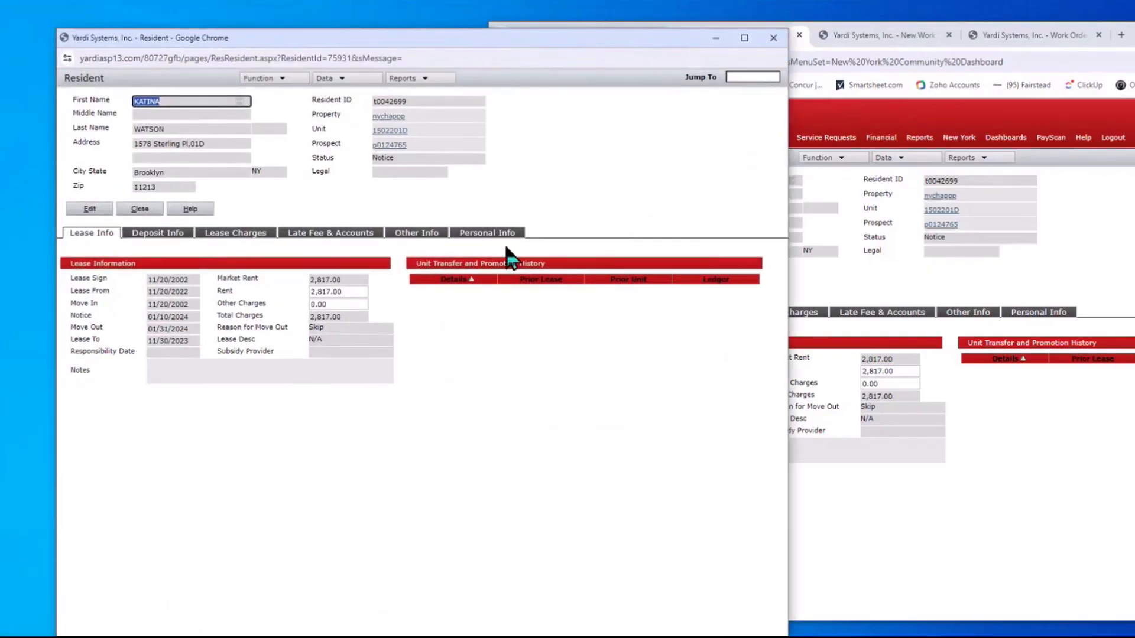
click(480, 234)
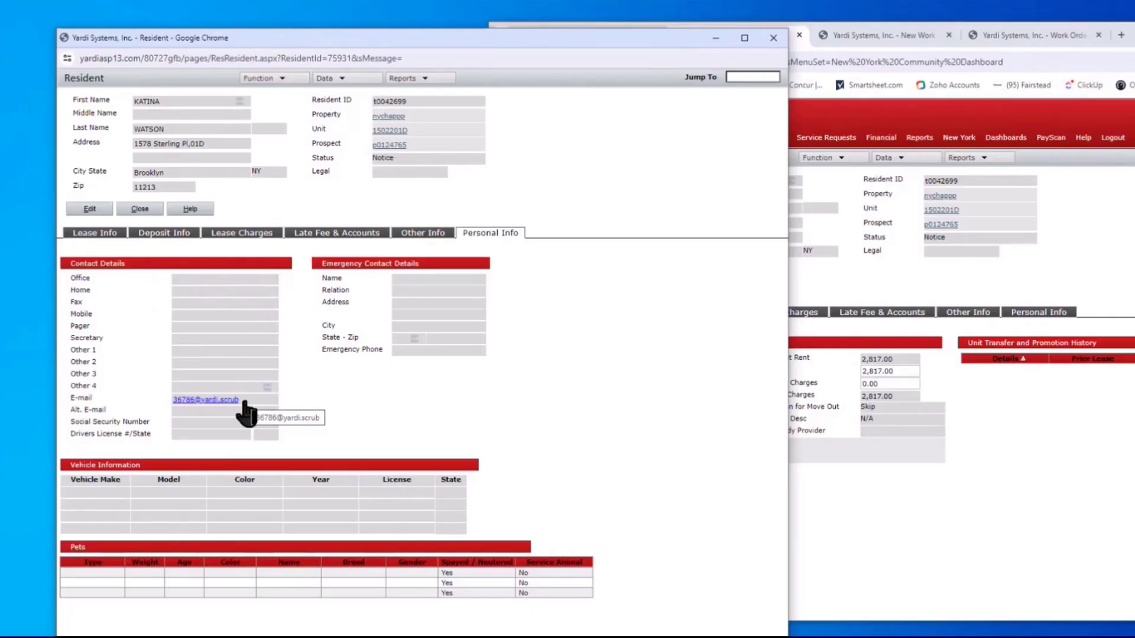
drag(244, 403, 166, 395)
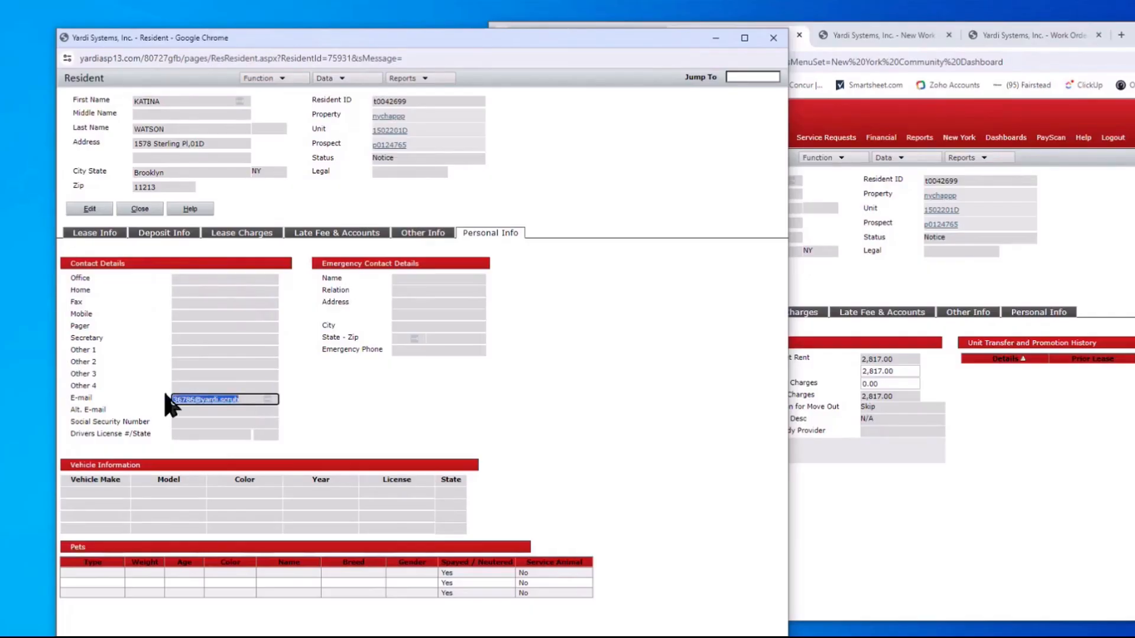
click(195, 314)
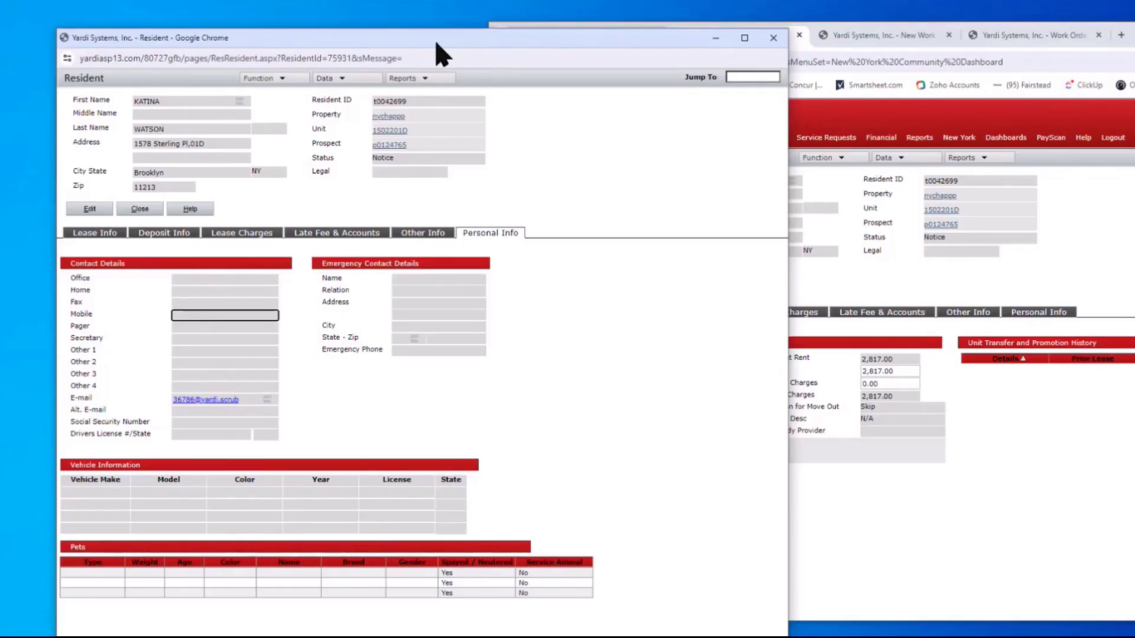
drag(435, 42, 429, 59)
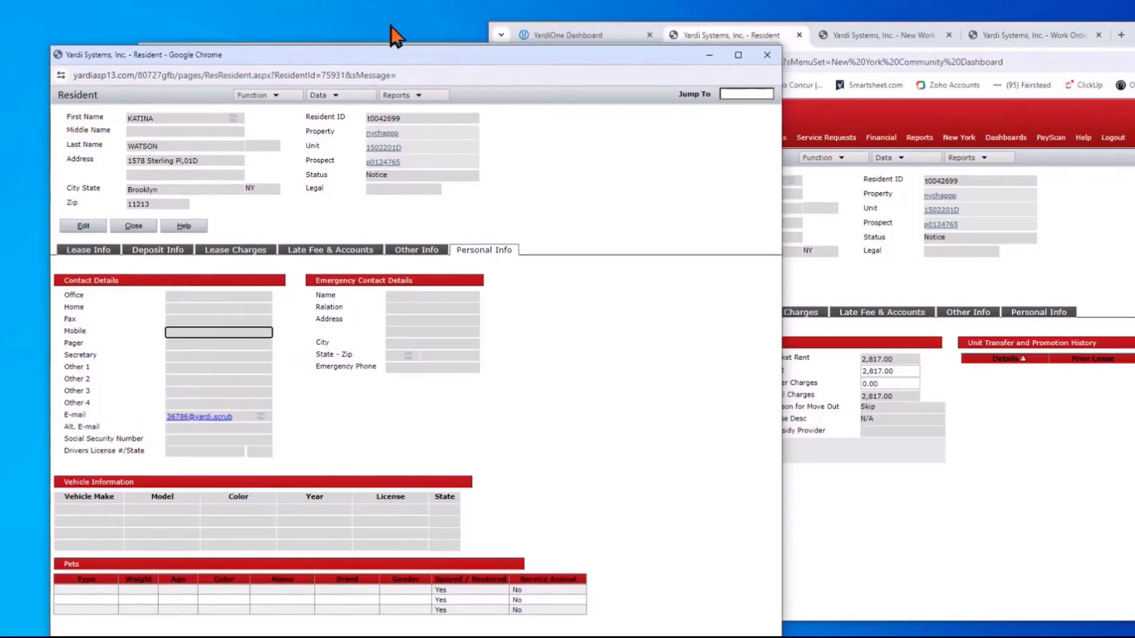
drag(382, 55, 410, 280)
click(468, 53)
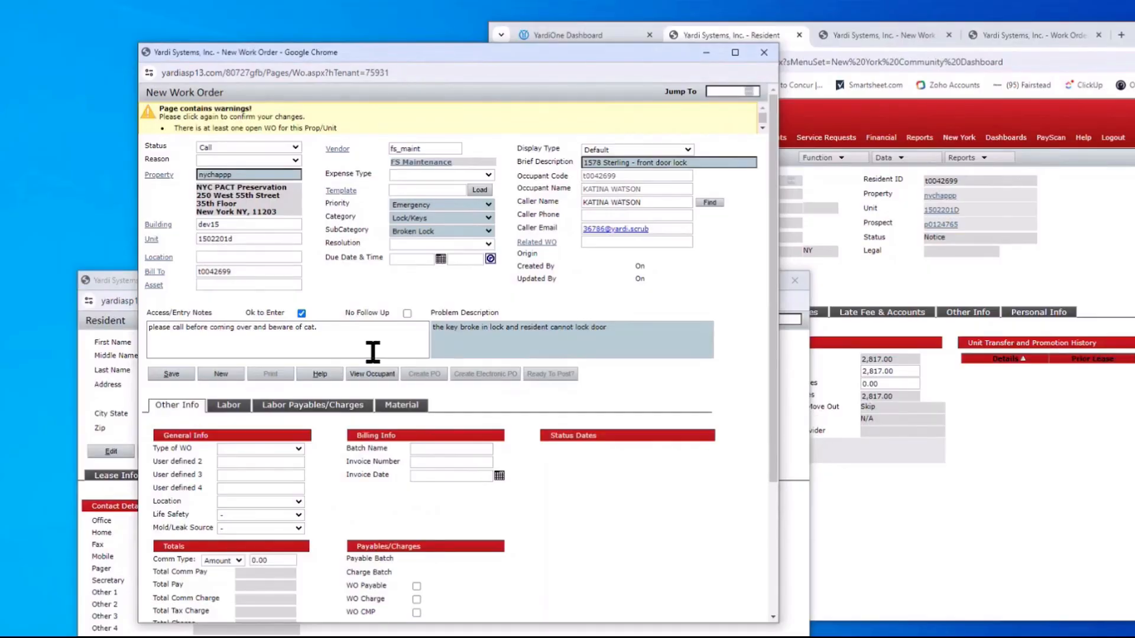
Confirm the save as Work Order #236670, then preview its printed detail PDF and close it
click(171, 375)
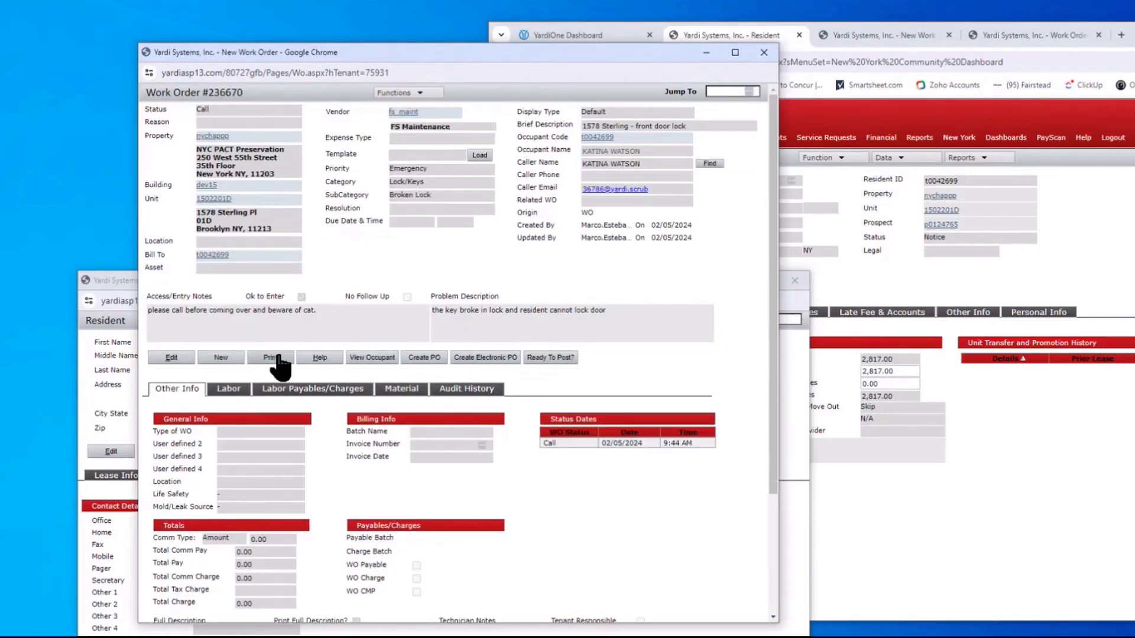
click(275, 358)
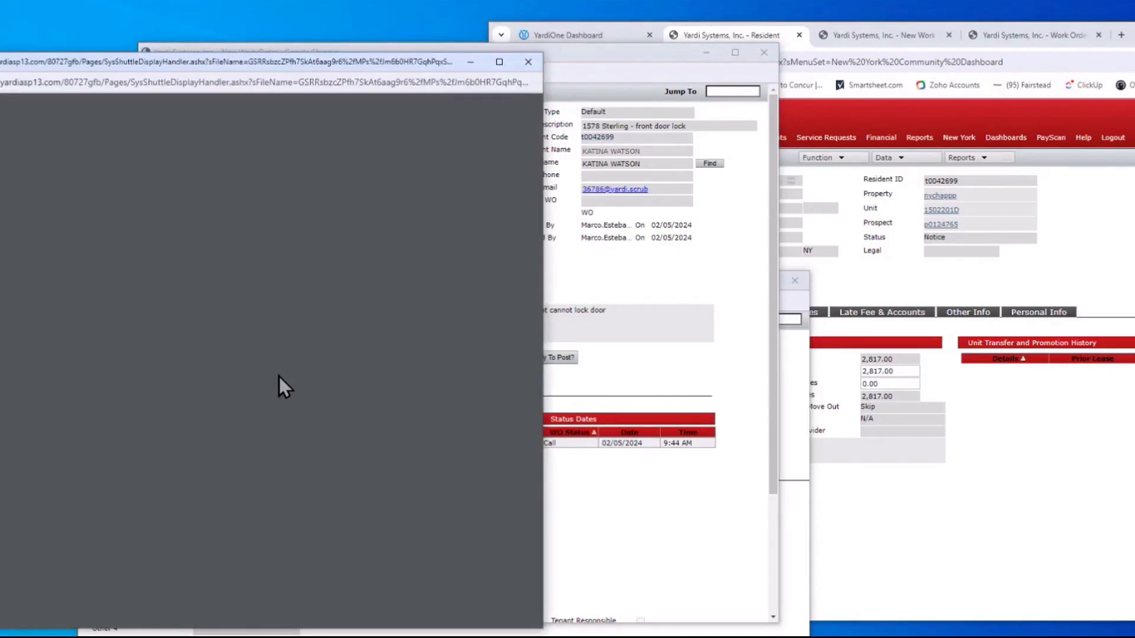
drag(337, 77, 345, 26)
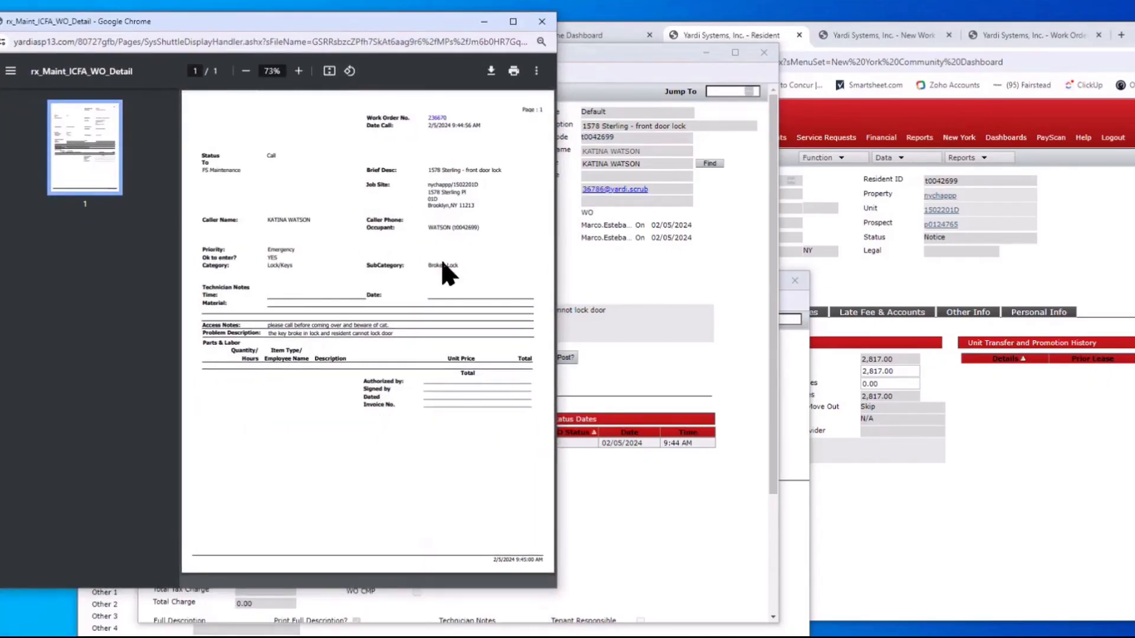
drag(558, 244, 697, 240)
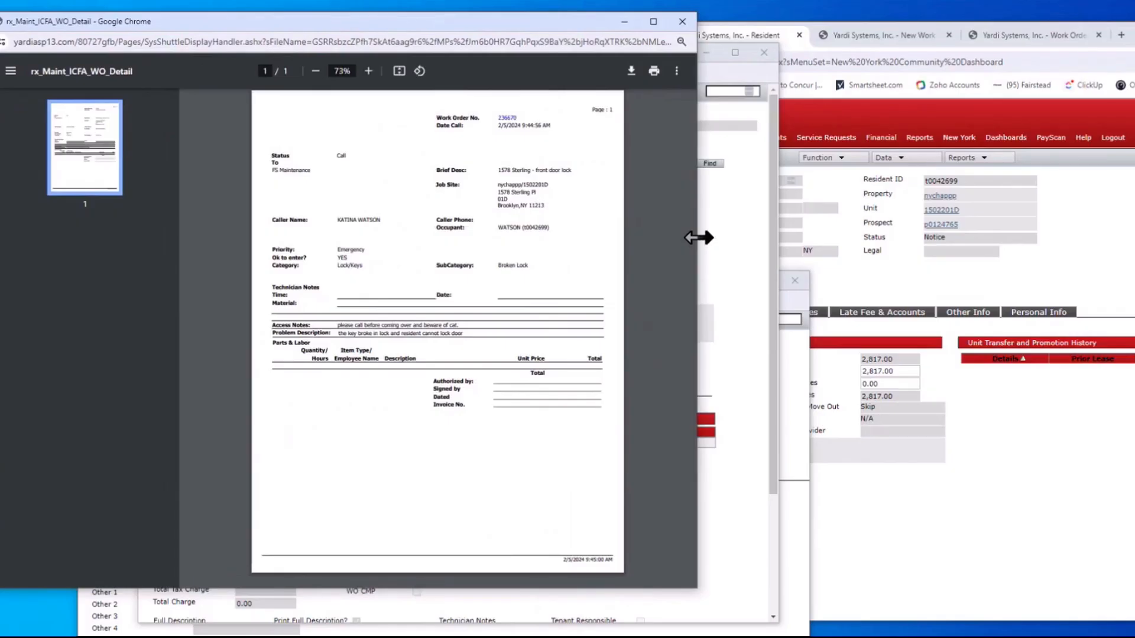
click(682, 23)
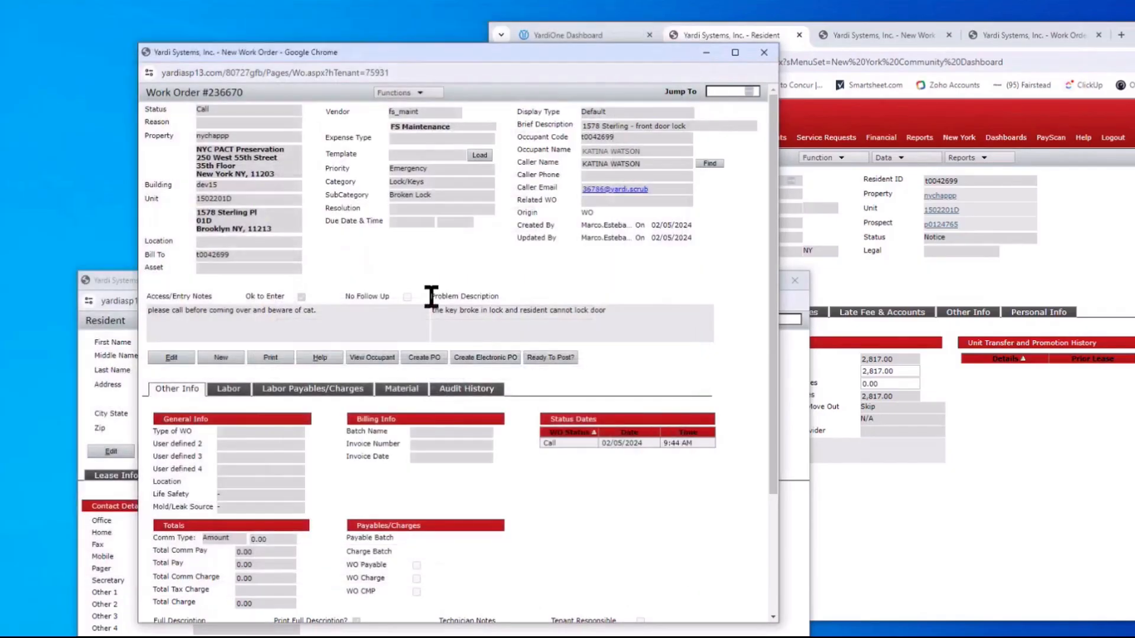
Put Work Order #236670 back into editing and bring the occupant's resident record to the front
click(161, 358)
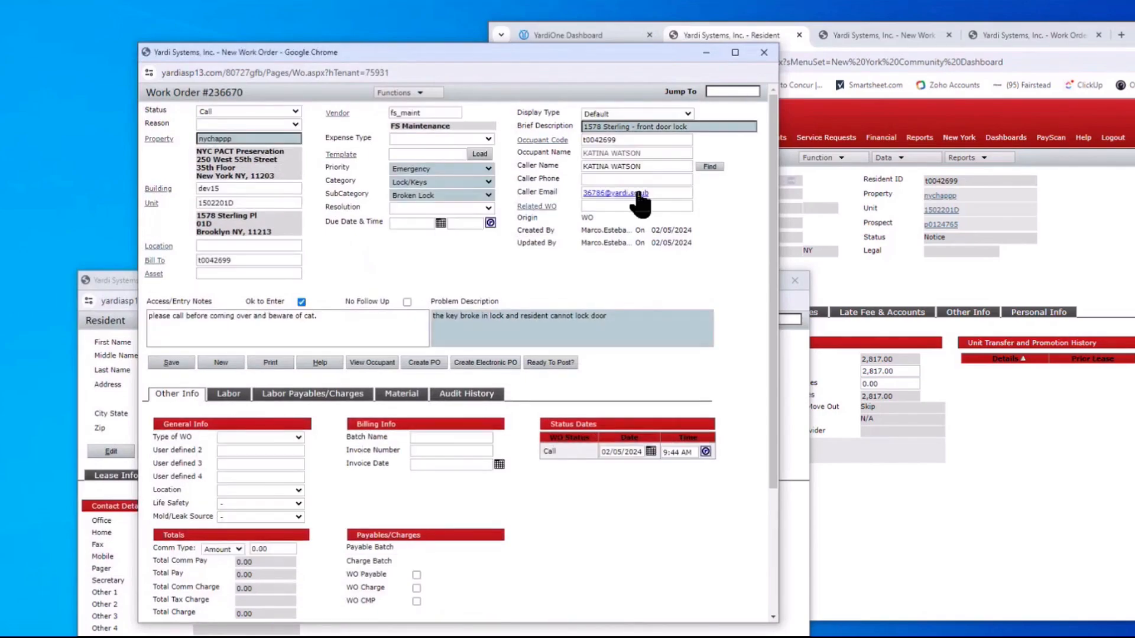
click(605, 178)
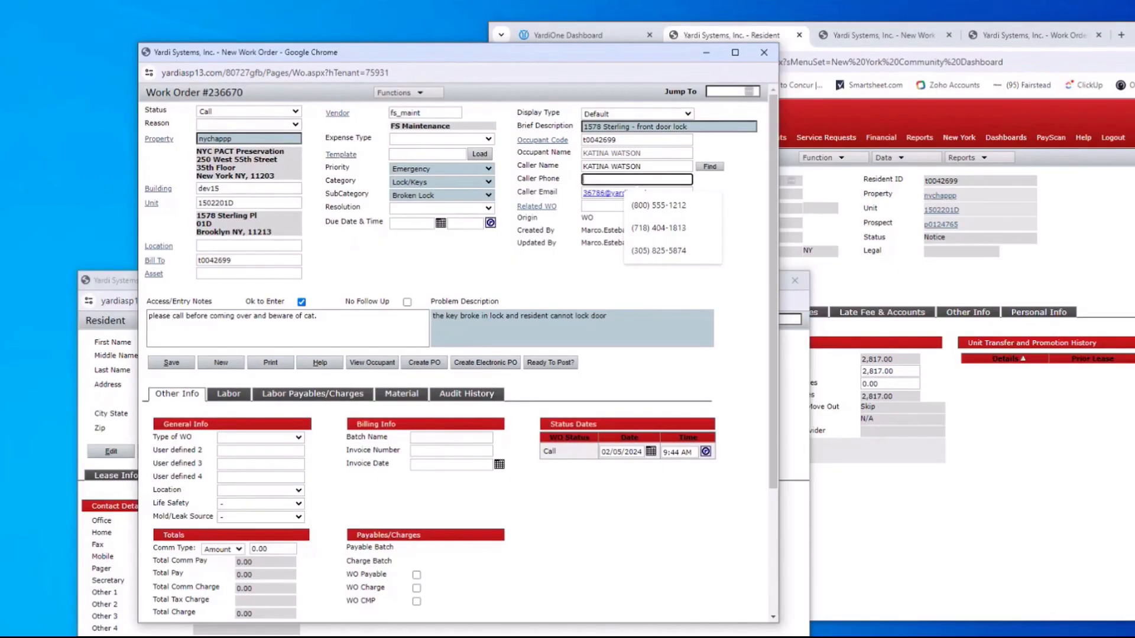
key(alt+Tab)
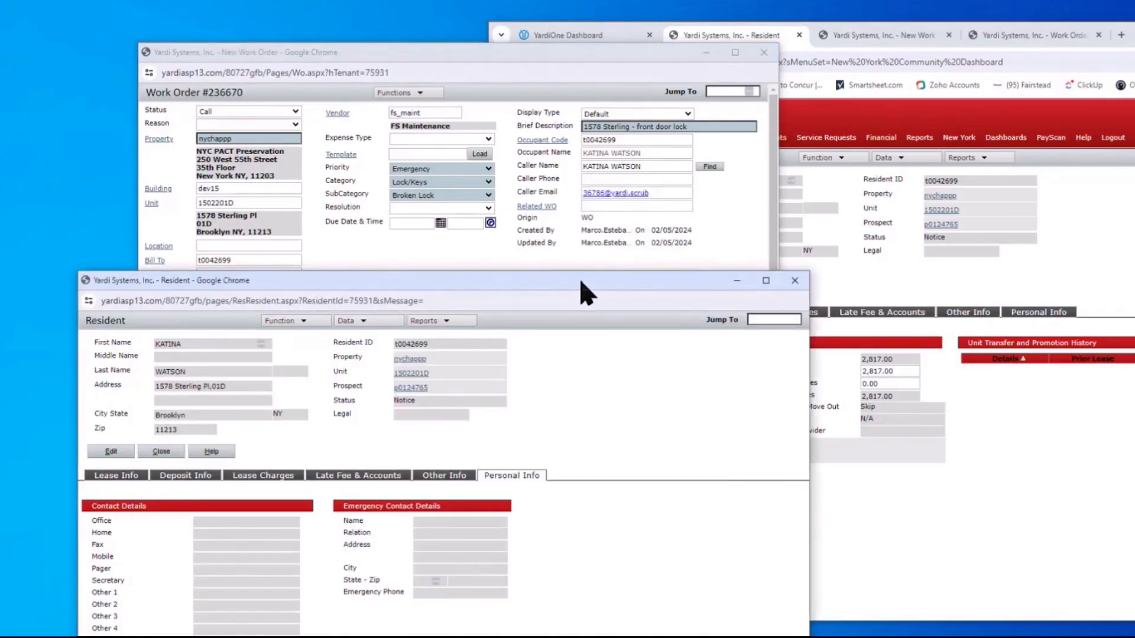
drag(585, 292, 580, 466)
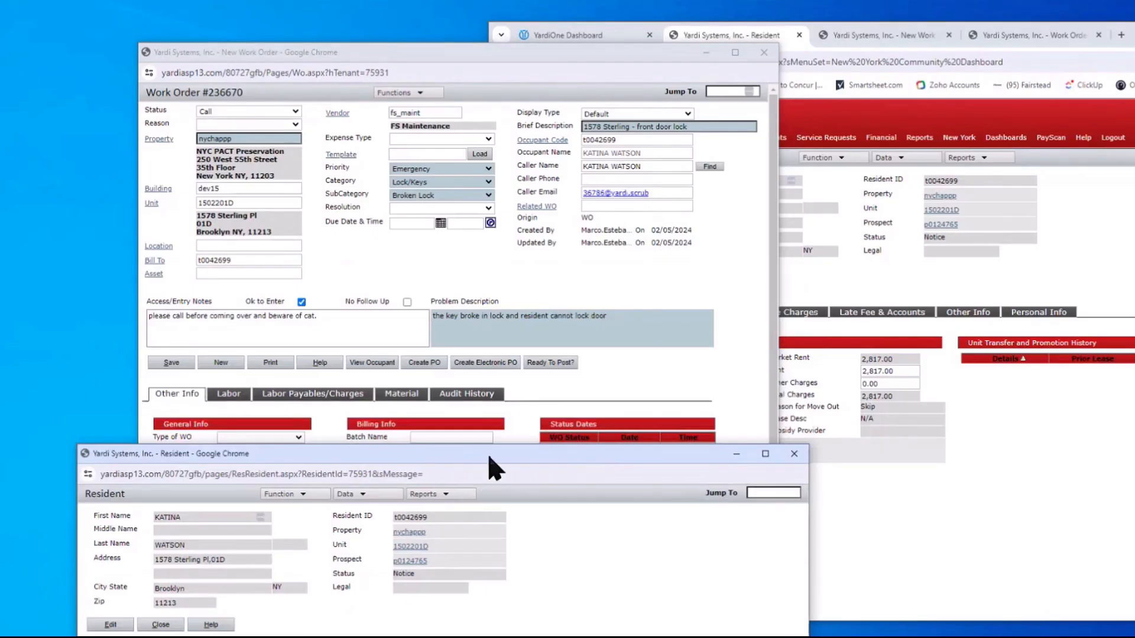
drag(489, 457, 397, 325)
Enter the resident's mobile number, replace their e-mail with a new address, and save
drag(405, 41, 399, 37)
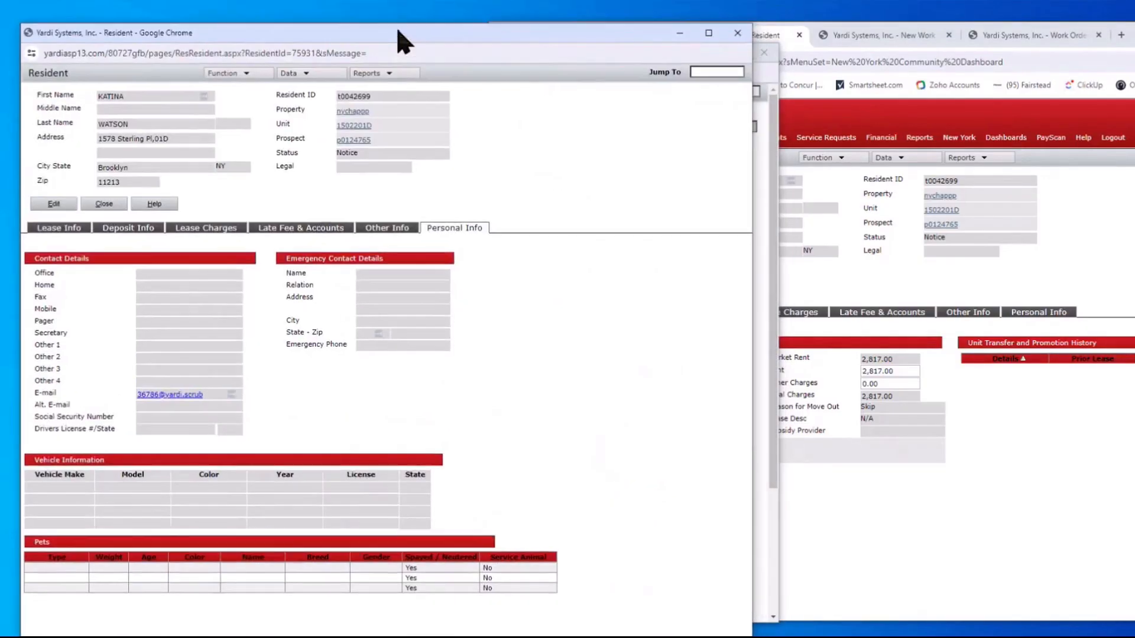
click(58, 206)
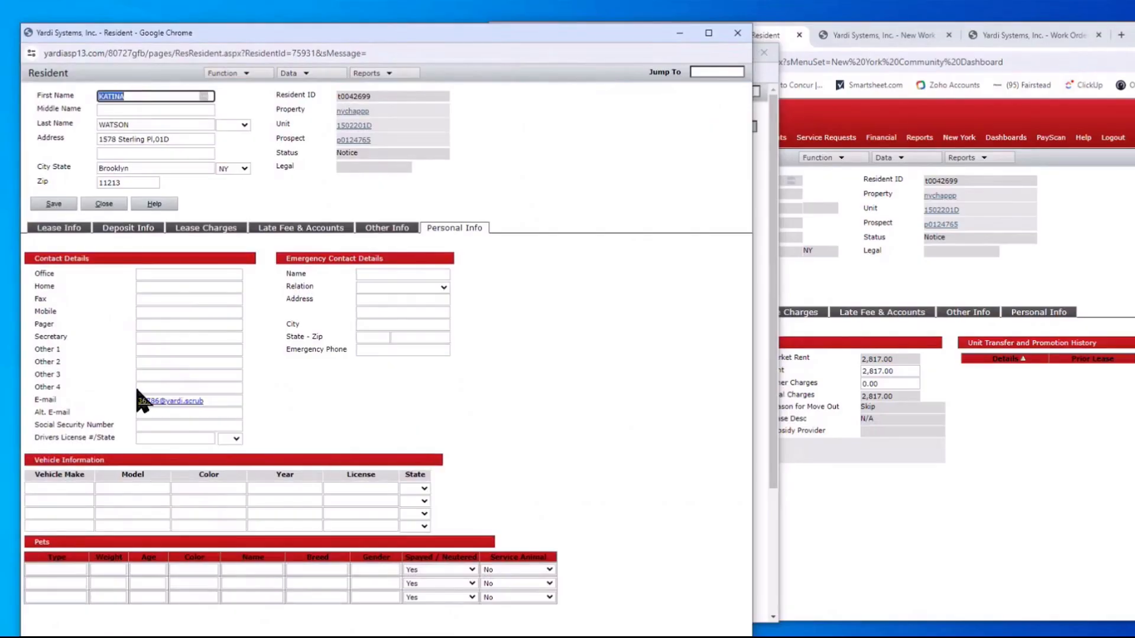
click(166, 313)
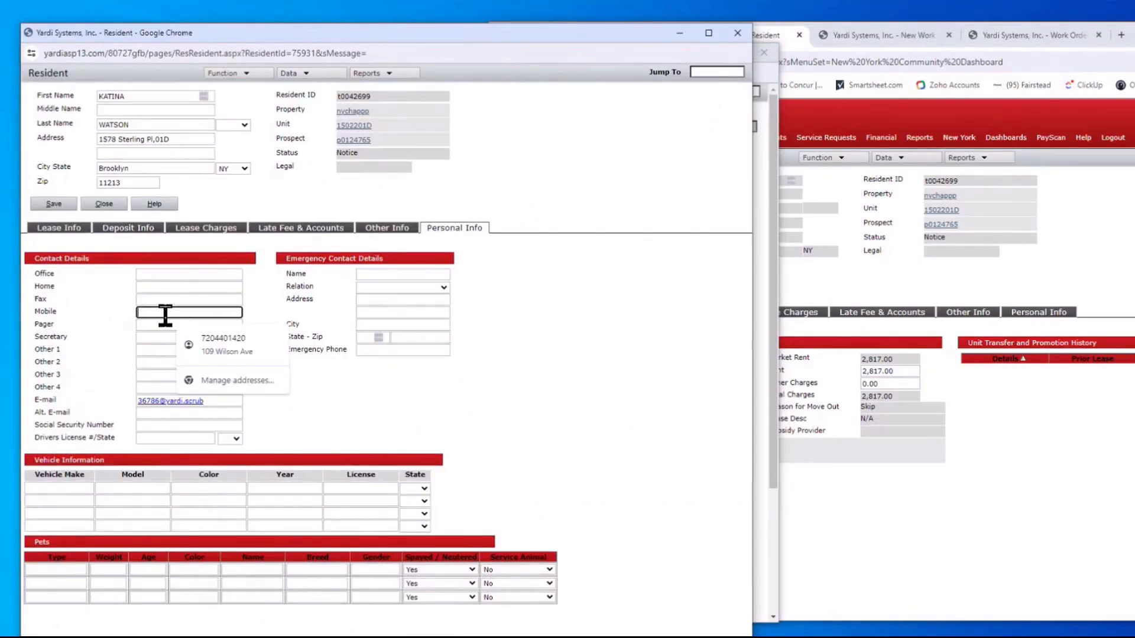
text(800) 555-)
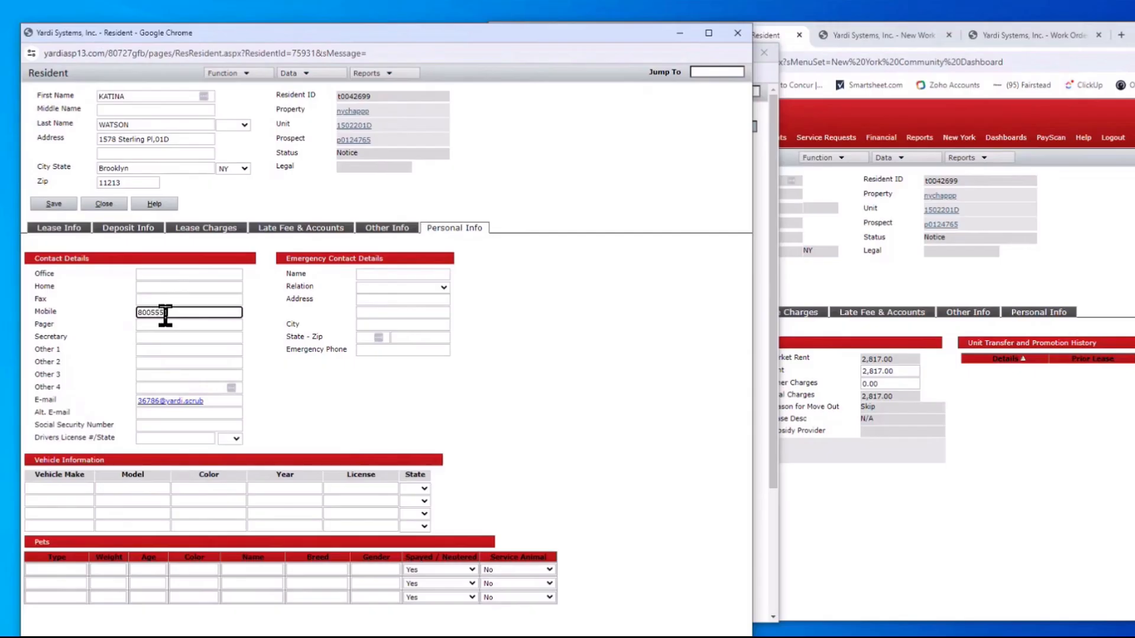
text(1212)
click(202, 402)
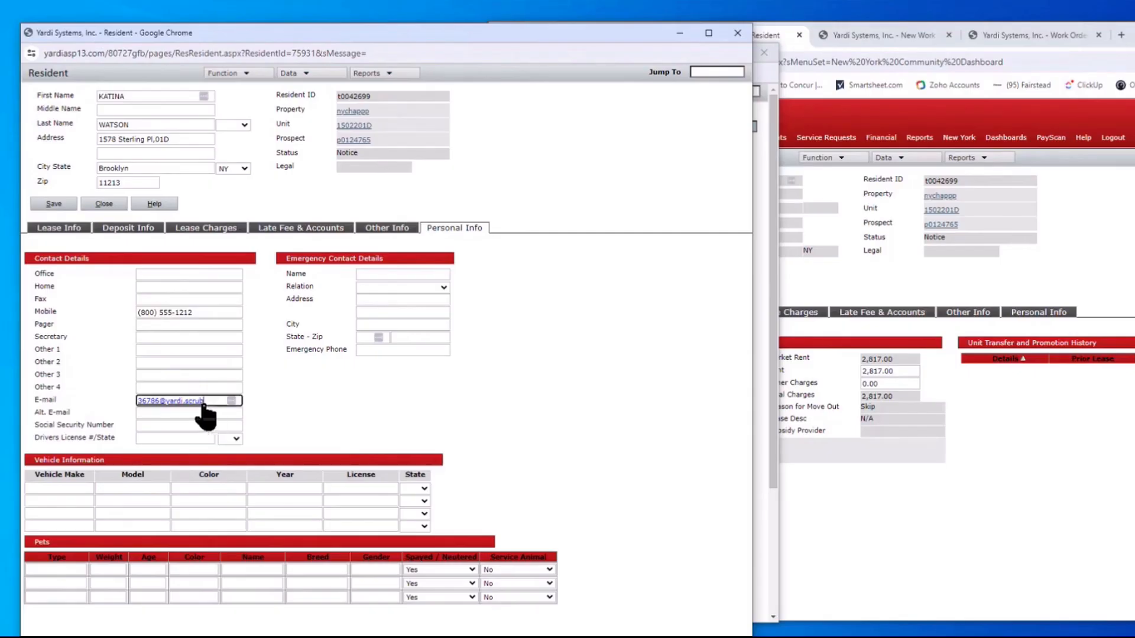
key(ctrl+a)
click(52, 205)
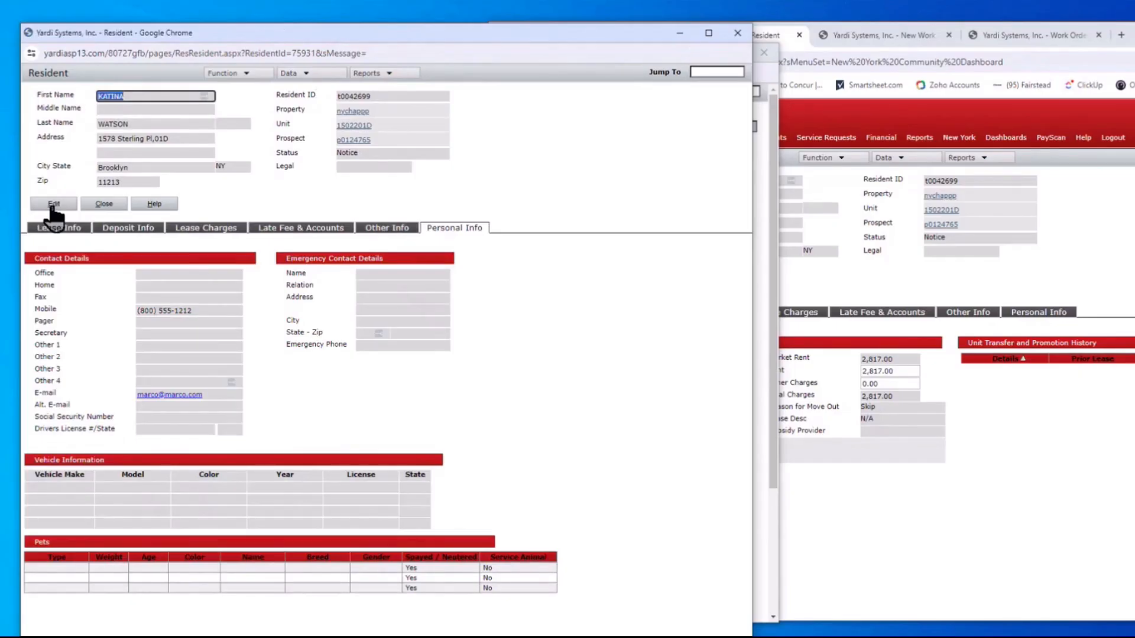
Add the resident's office phone number, save it, and close the resident window
click(53, 206)
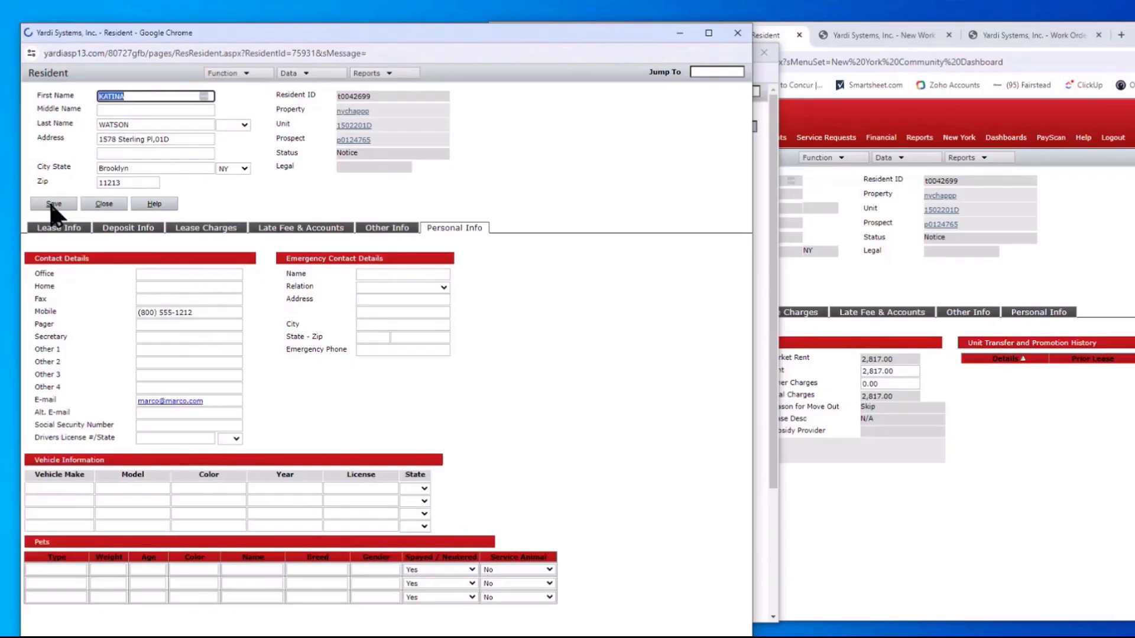
click(162, 287)
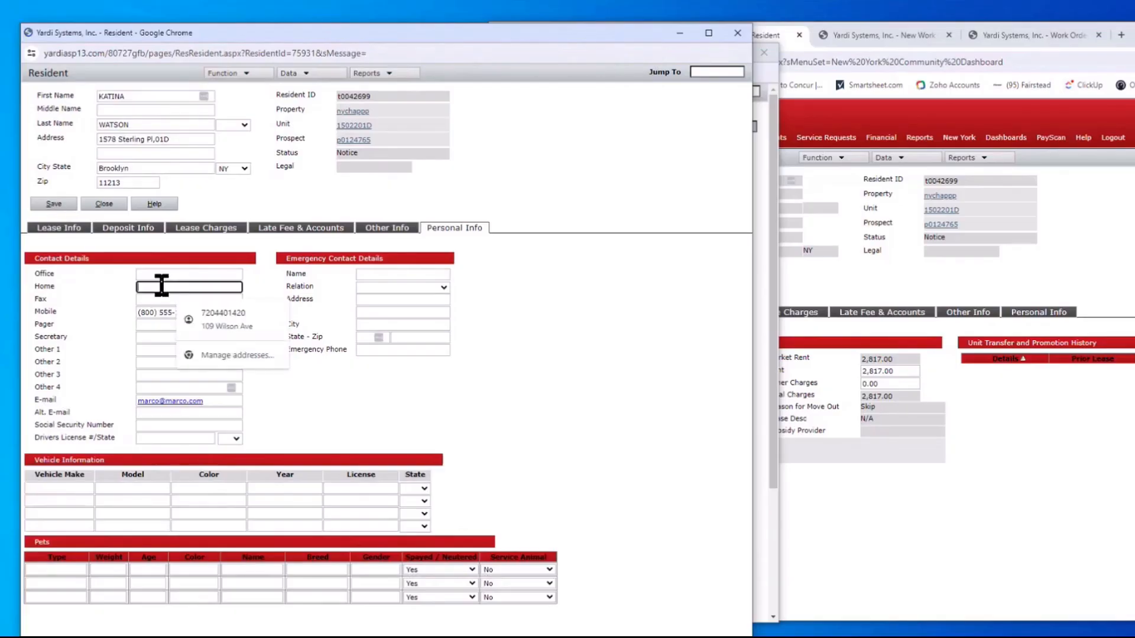
click(156, 275)
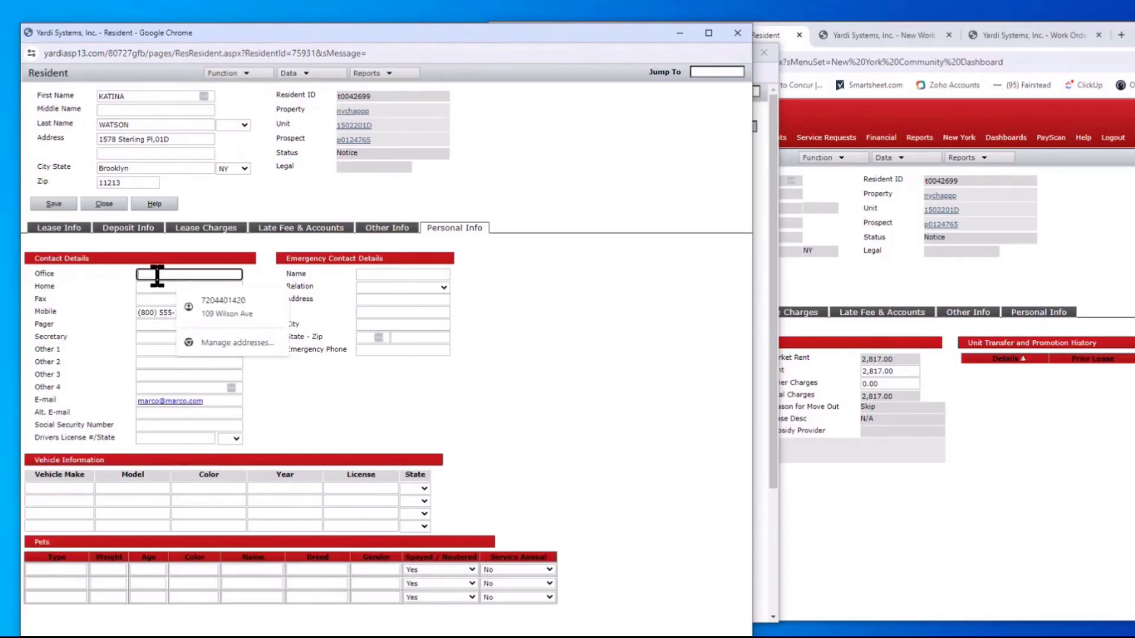
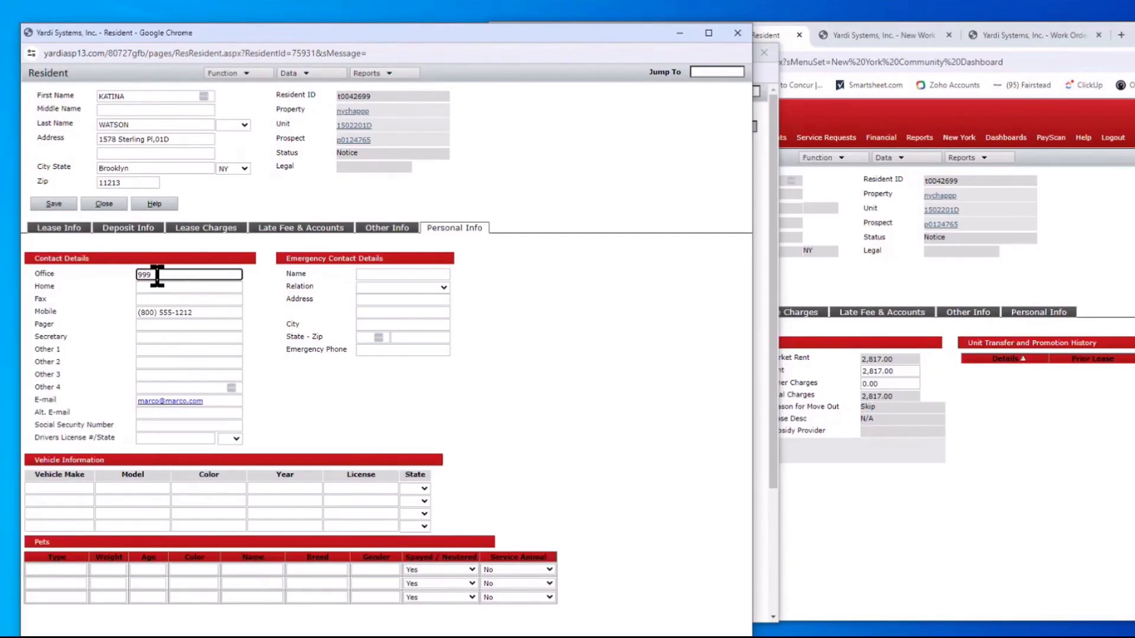
click(203, 294)
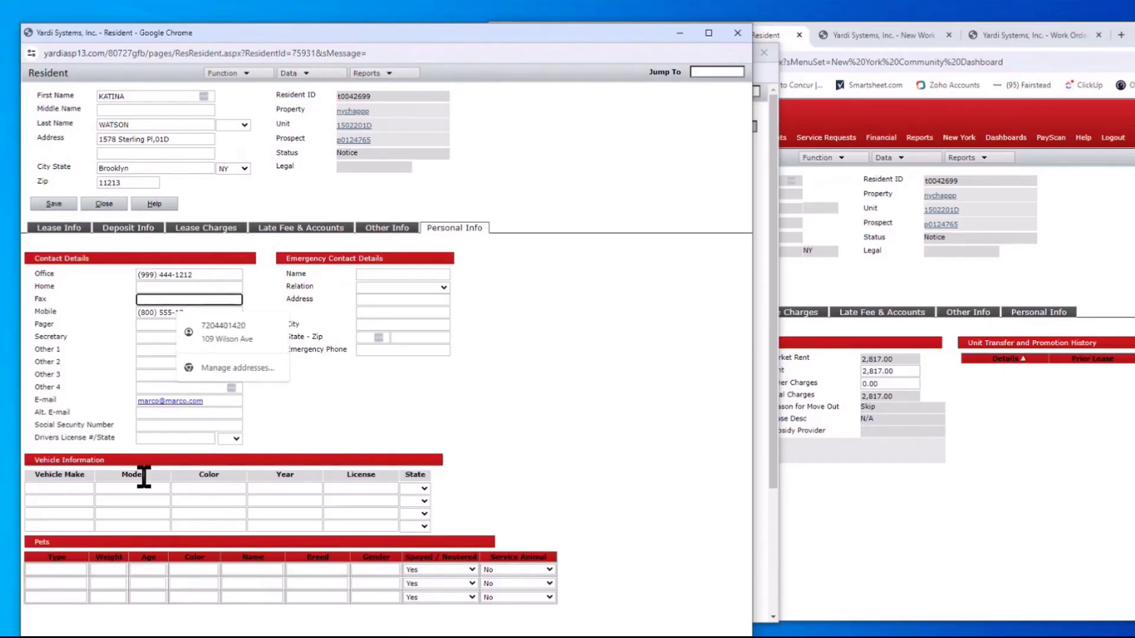
click(50, 204)
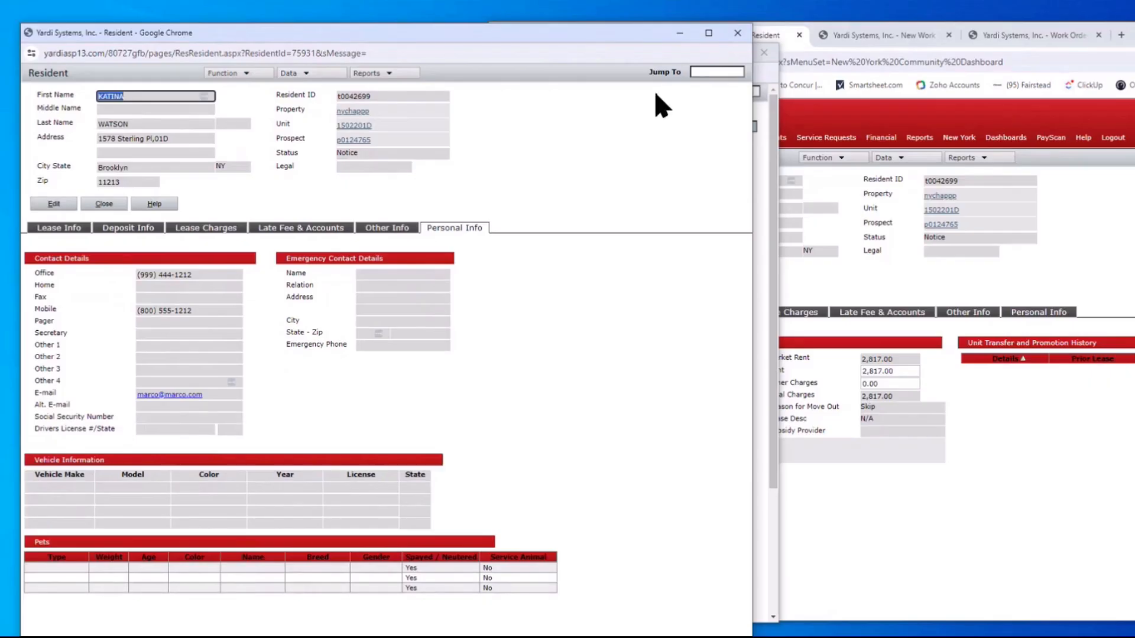
click(737, 33)
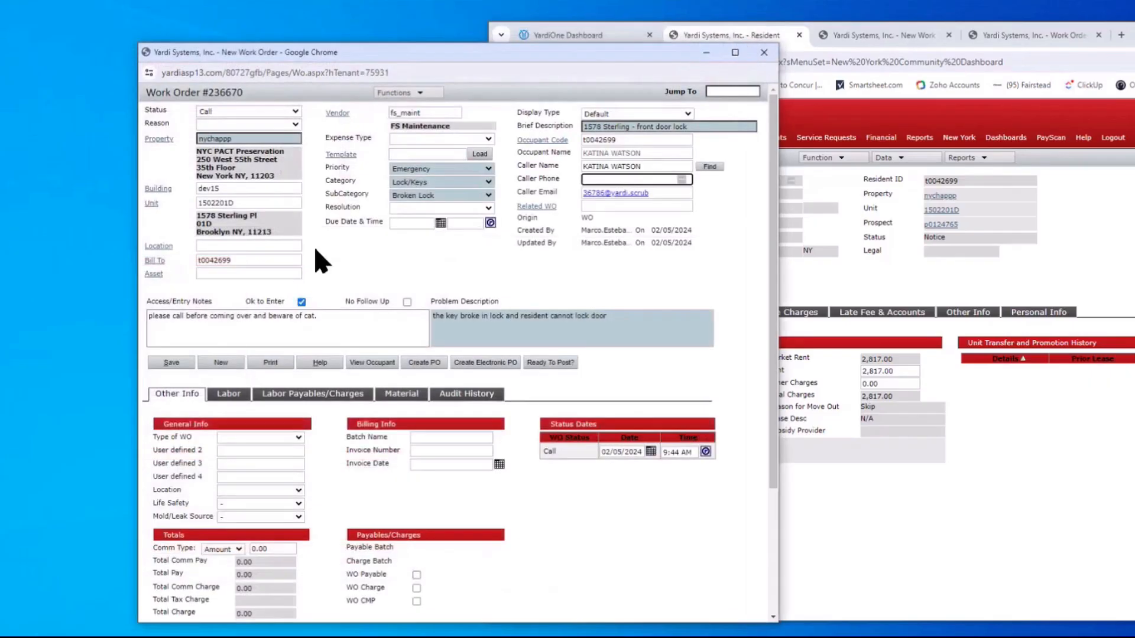
Save Work Order #236670, print it, and review the notes and problem description on the enlarged printout
click(174, 363)
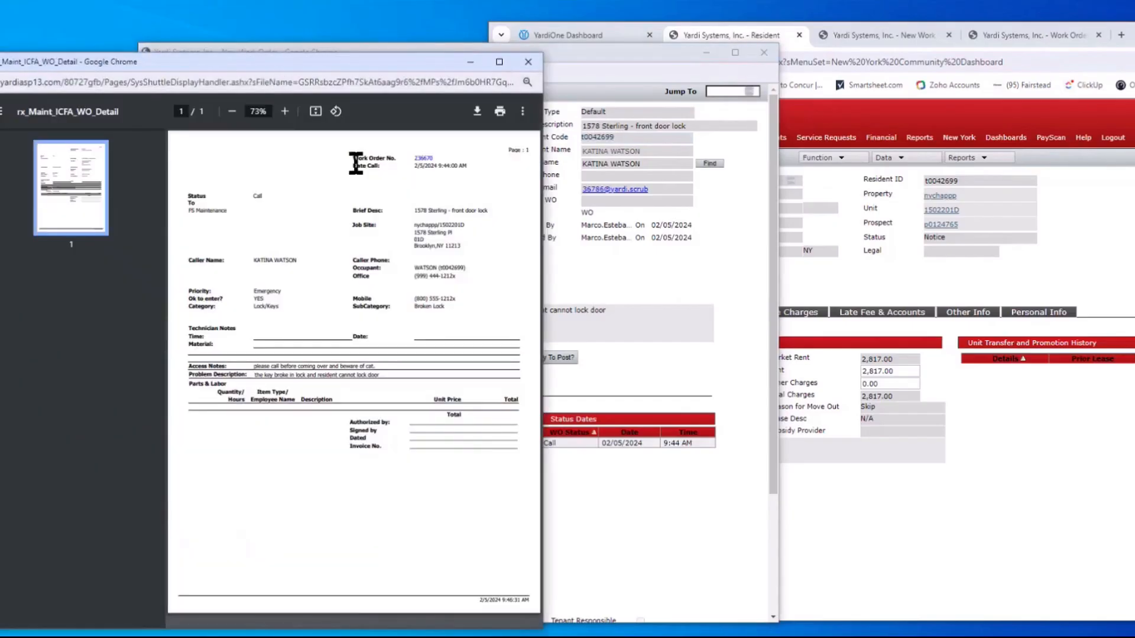
click(285, 111)
click(284, 111)
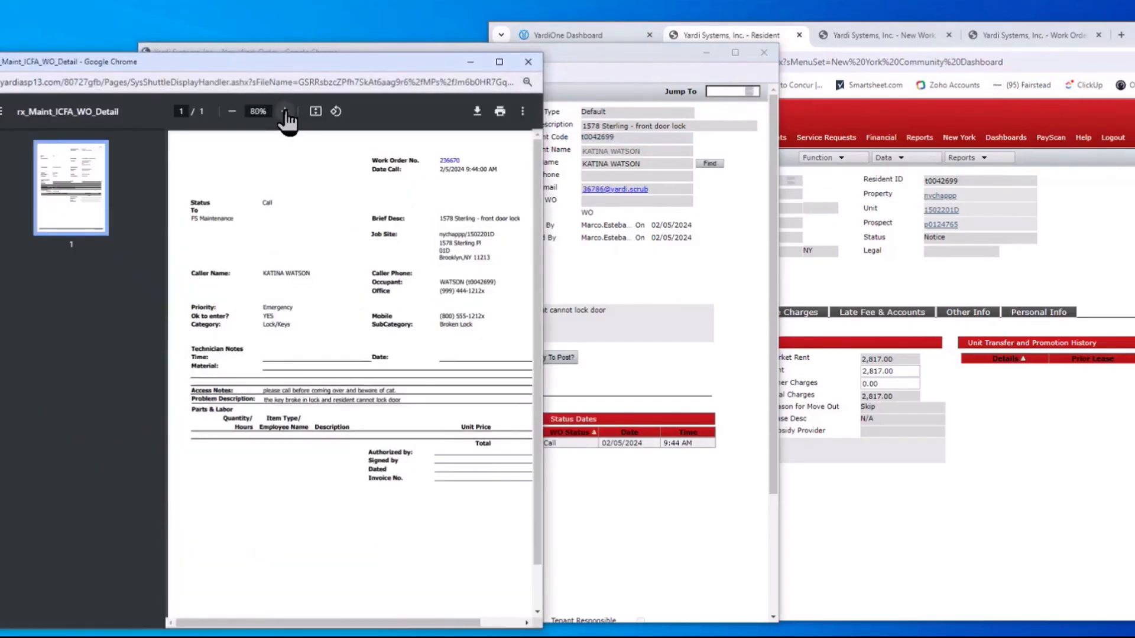
click(285, 111)
click(285, 111)
click(285, 111)
drag(544, 317, 983, 243)
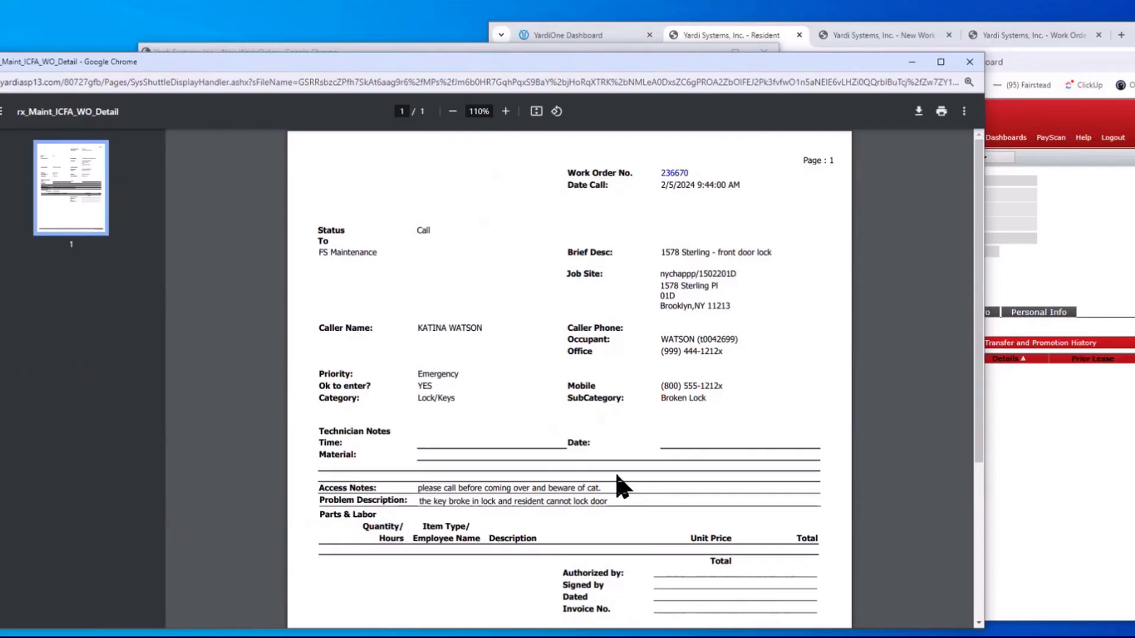
drag(603, 488, 426, 488)
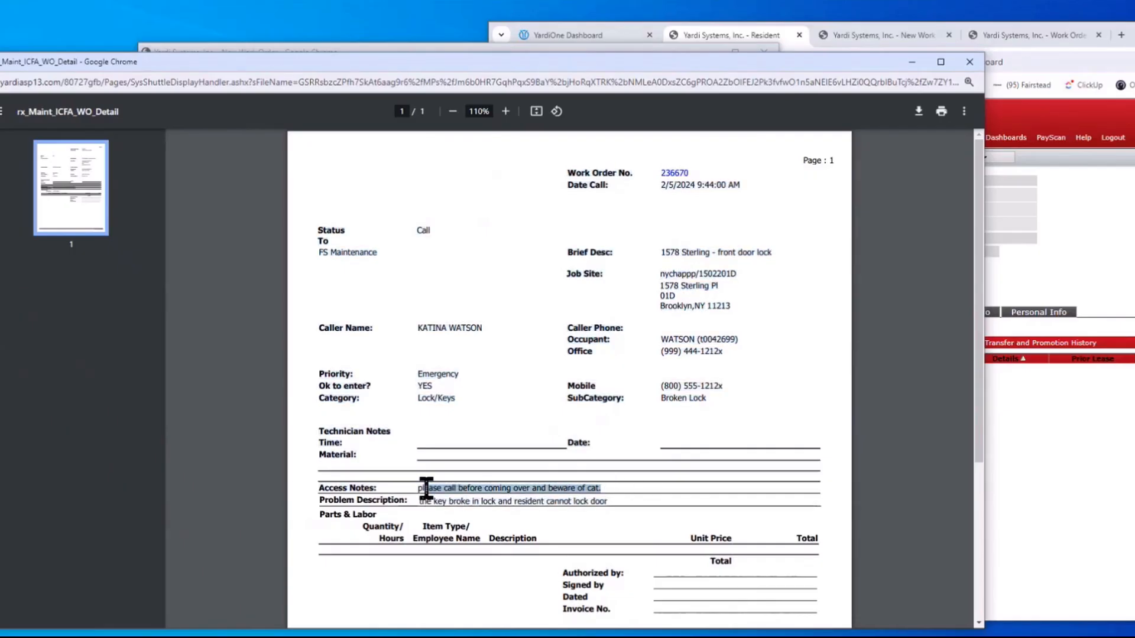
drag(608, 504, 418, 507)
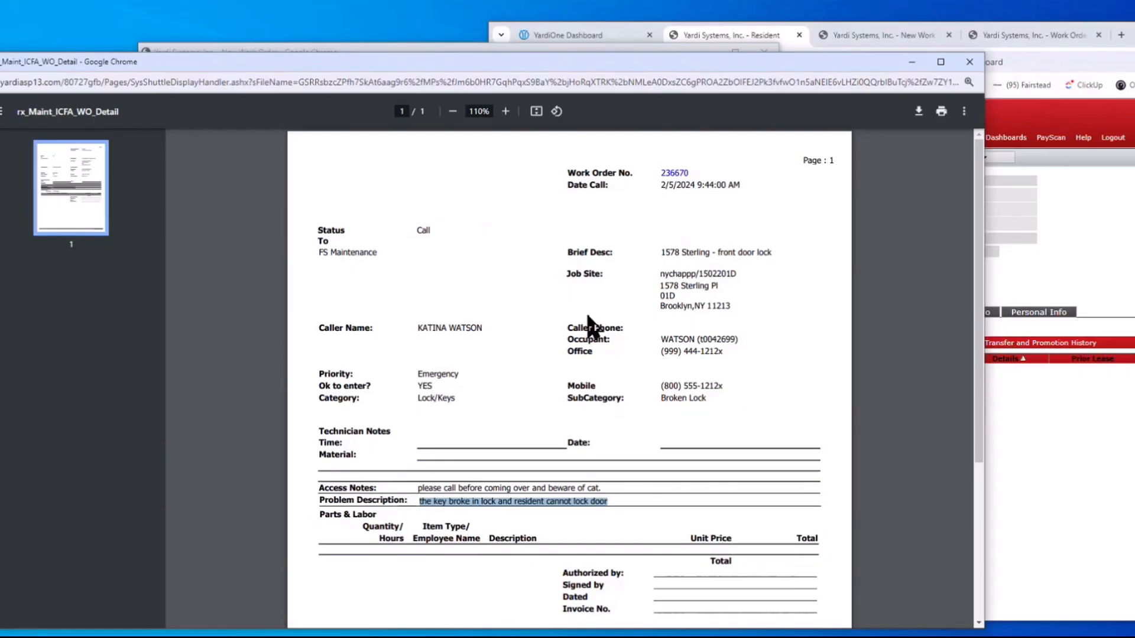
click(970, 62)
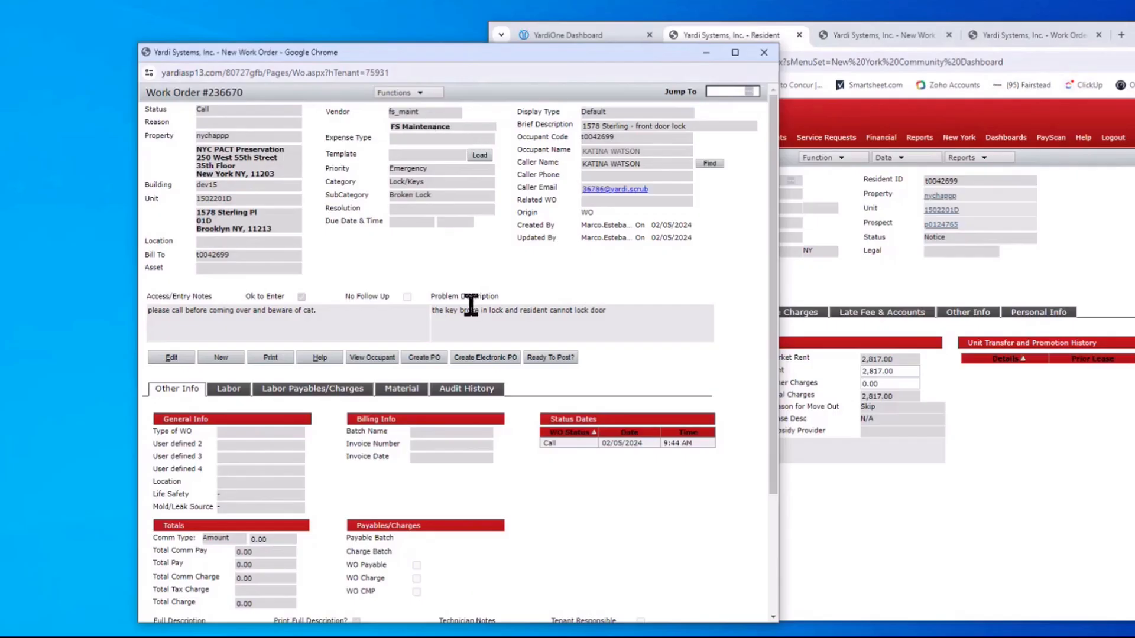
On the resident's Other Info tab, save the maintenance note 'works nights, please come after 12 pm'
click(373, 359)
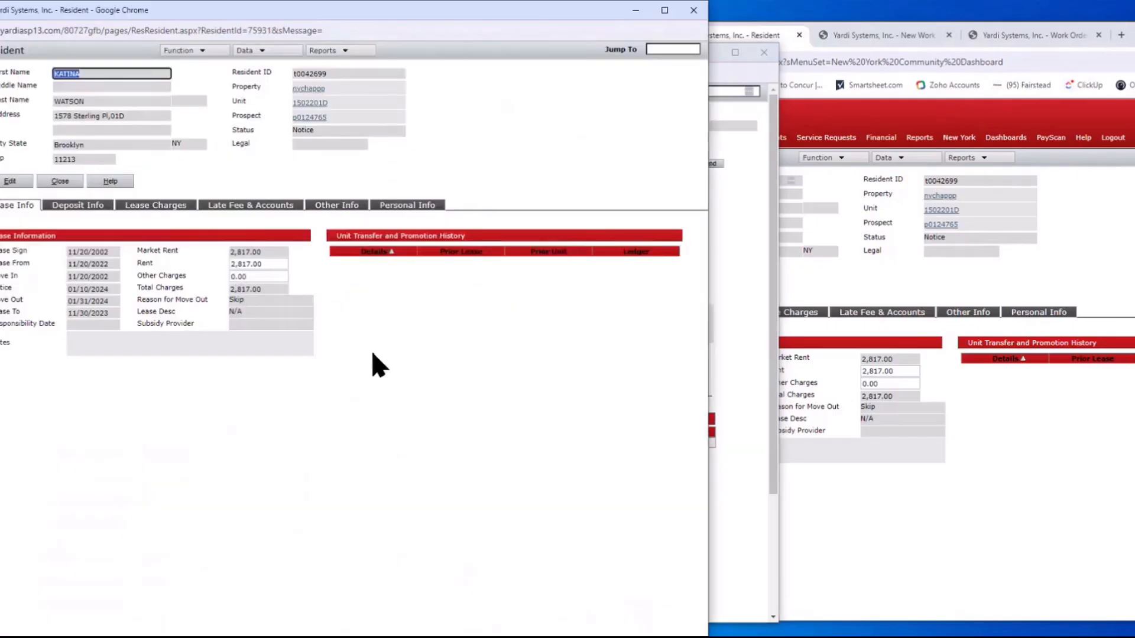
click(407, 207)
click(341, 208)
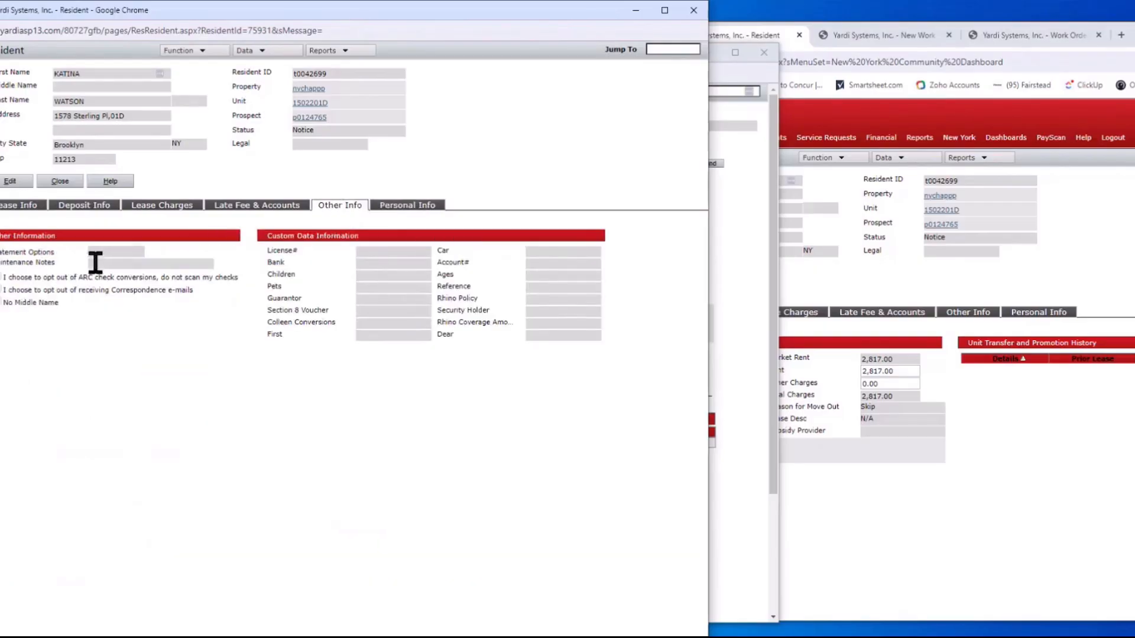
click(10, 182)
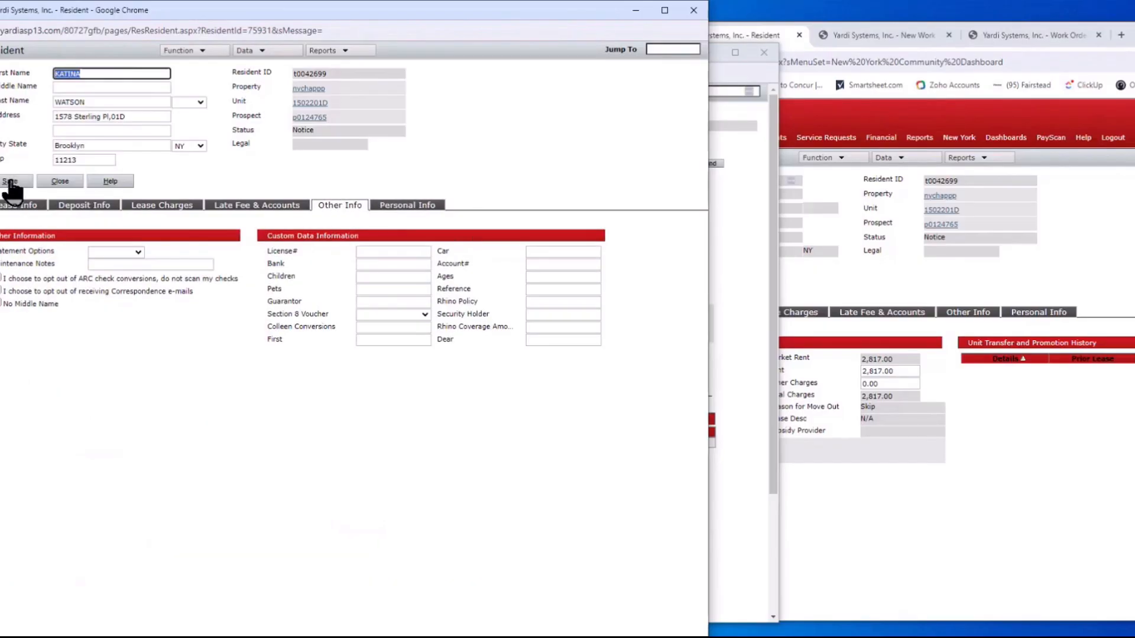
click(97, 264)
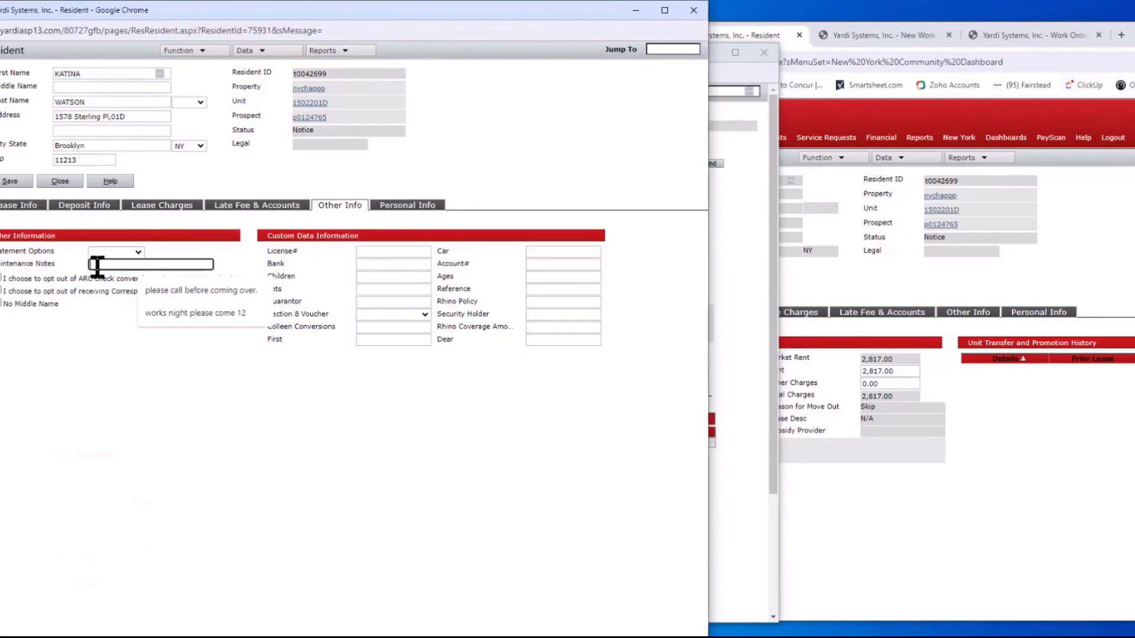
text(works)
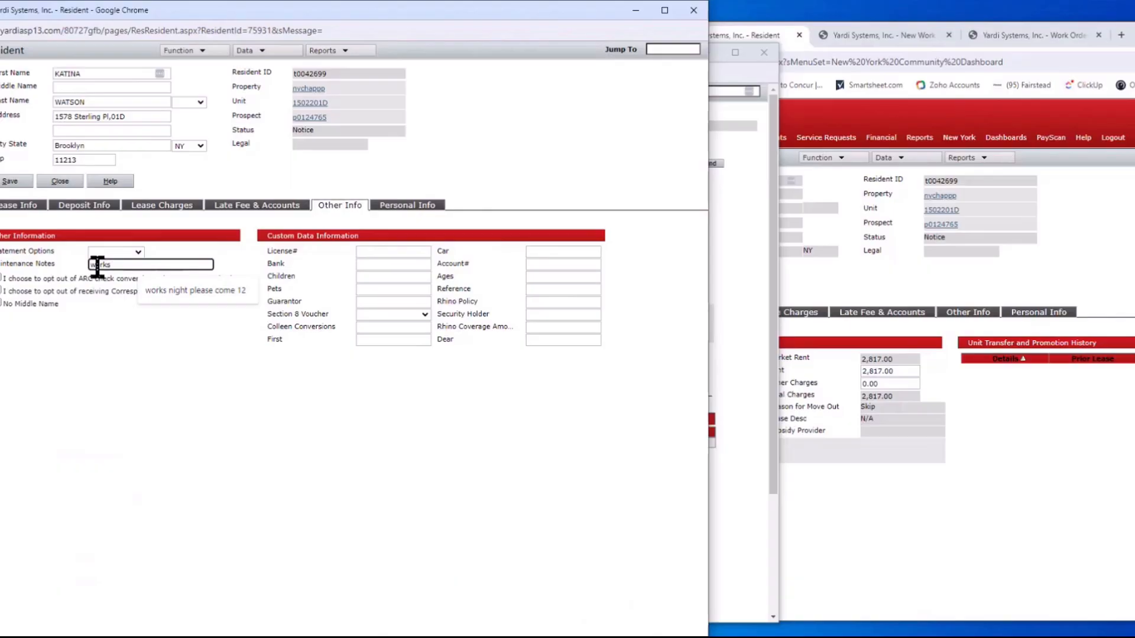
text( nights)
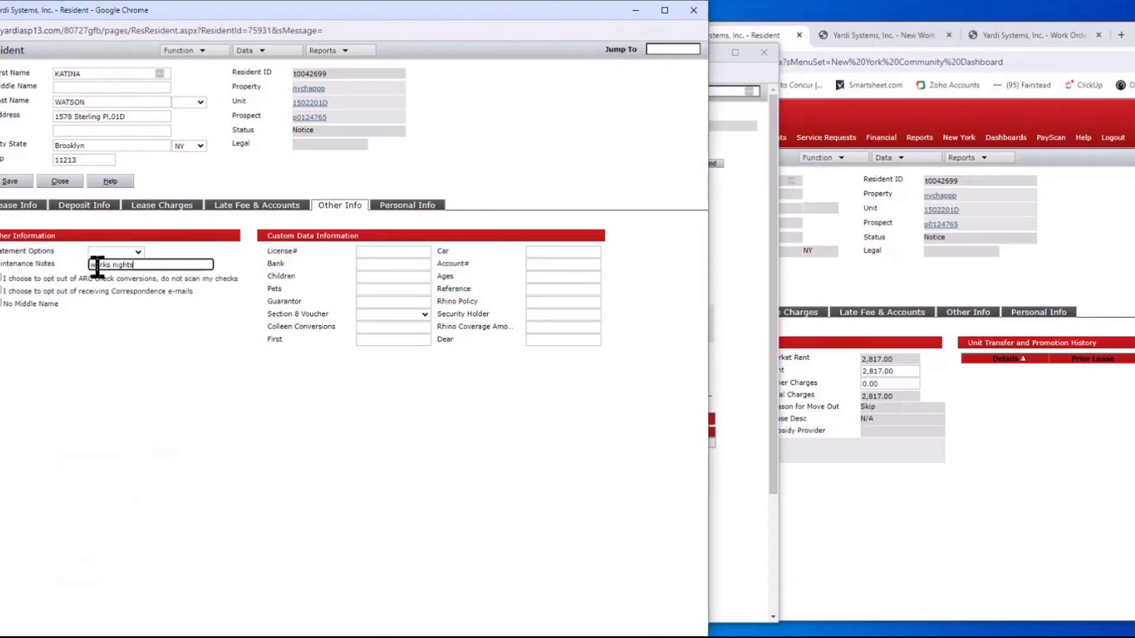
text(, please comre)
key(BackSpace)
key(BackSpace)
text(e a)
text(fter )
text(12)
text( pm)
click(8, 183)
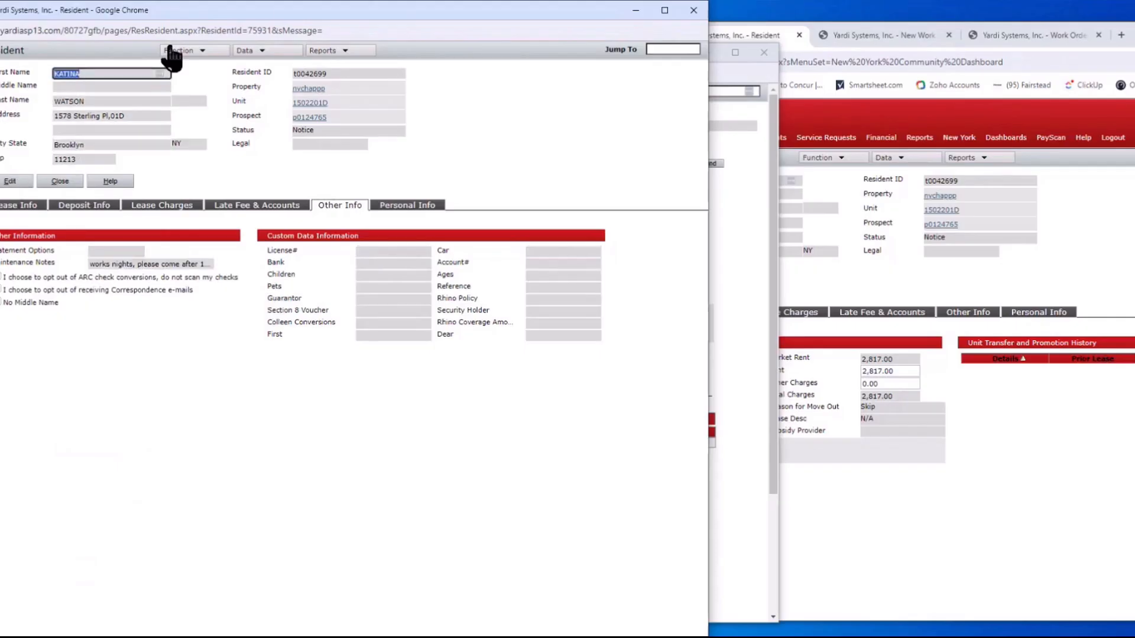
Close the resident record, briefly reopen it, and close it again
drag(216, 22, 228, 56)
click(704, 45)
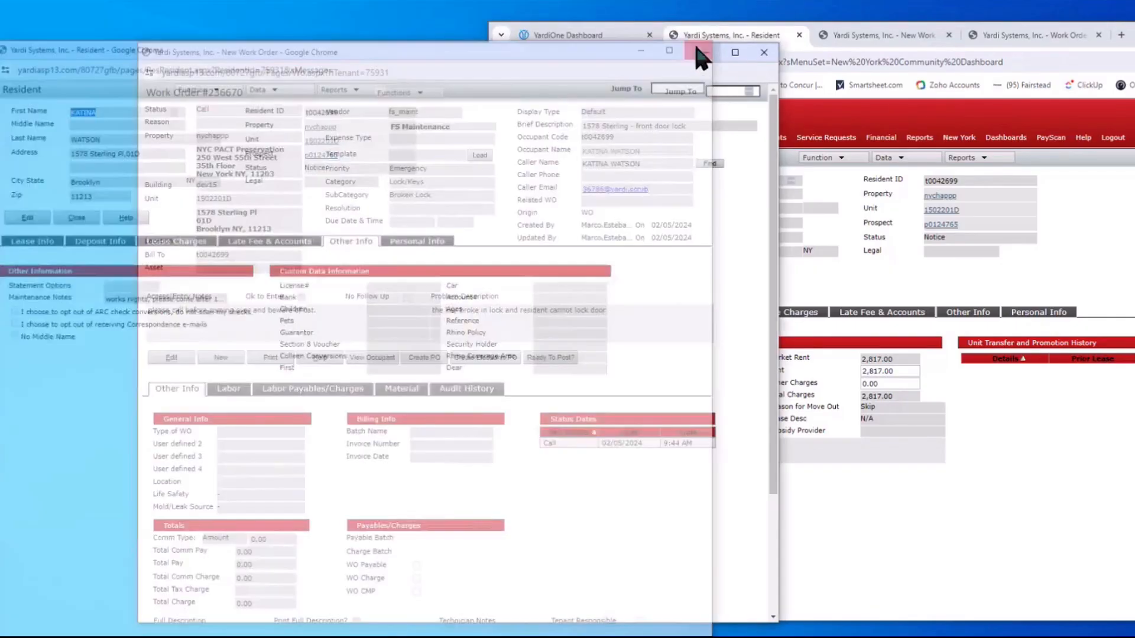
click(372, 357)
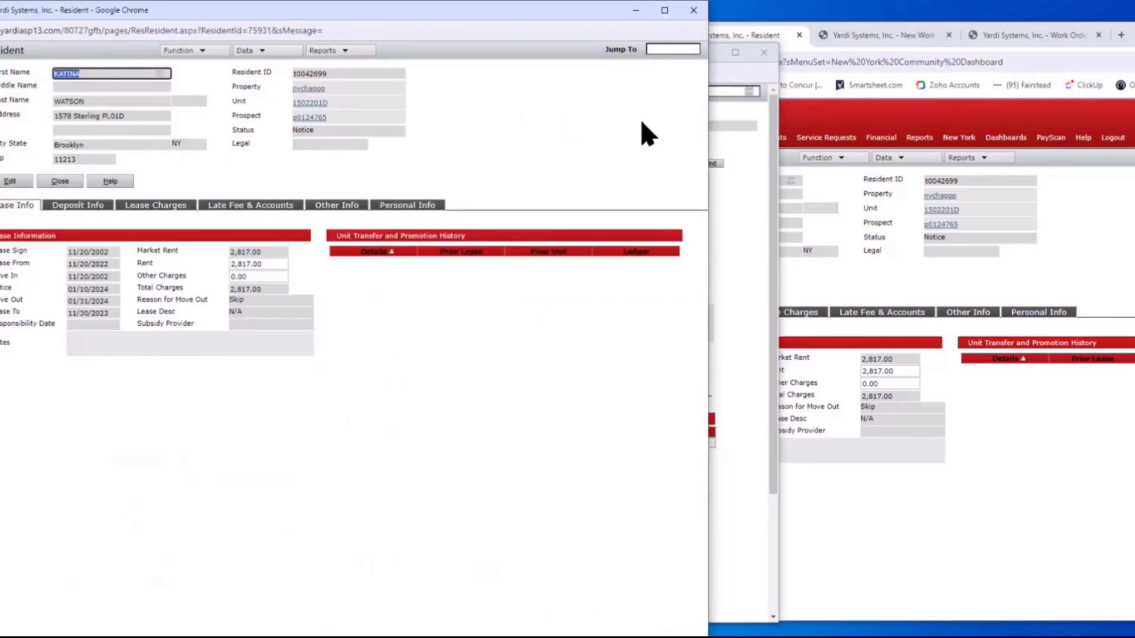
click(693, 10)
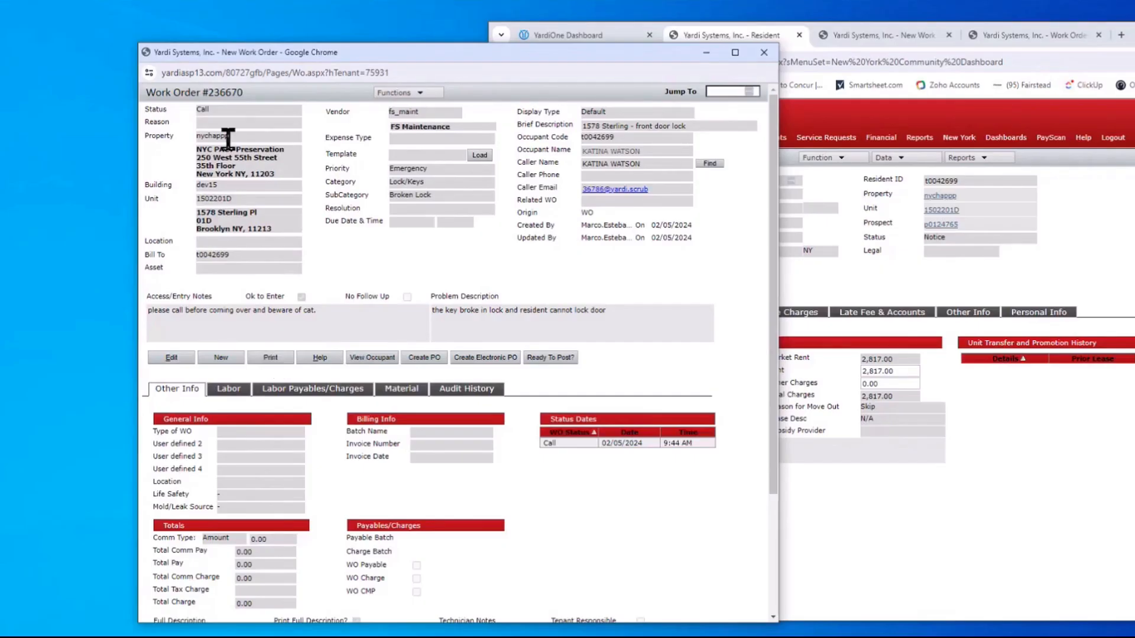
Reprint Work Order #236670 and check the tenant note 'works nights, please come after 12 pm' on the enlarged preview
click(268, 358)
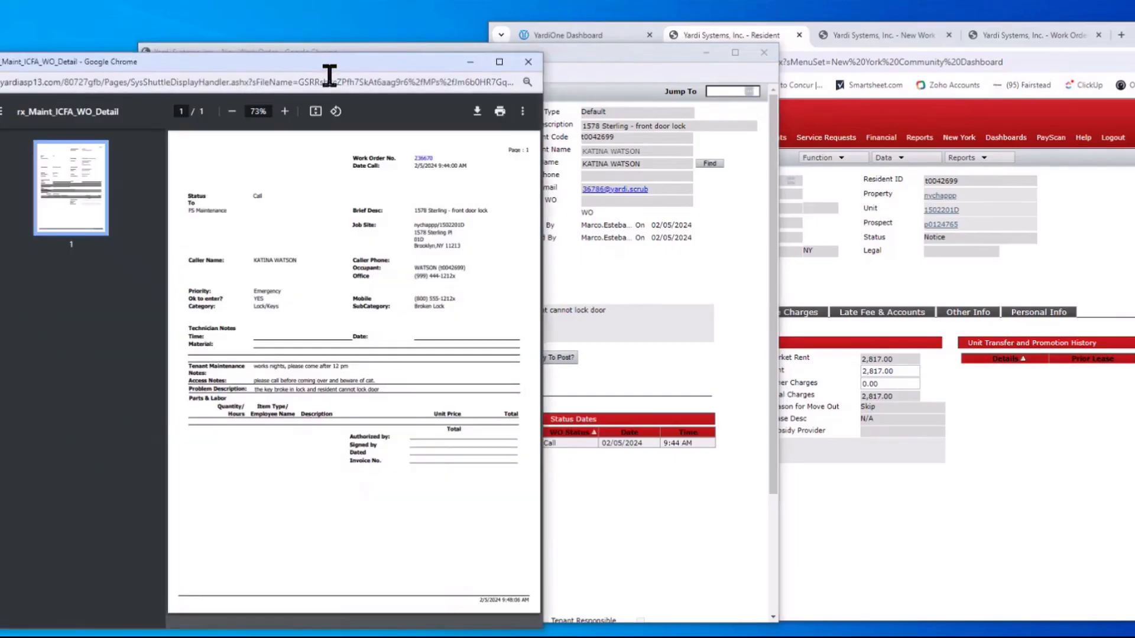
click(284, 111)
click(284, 111)
click(284, 111)
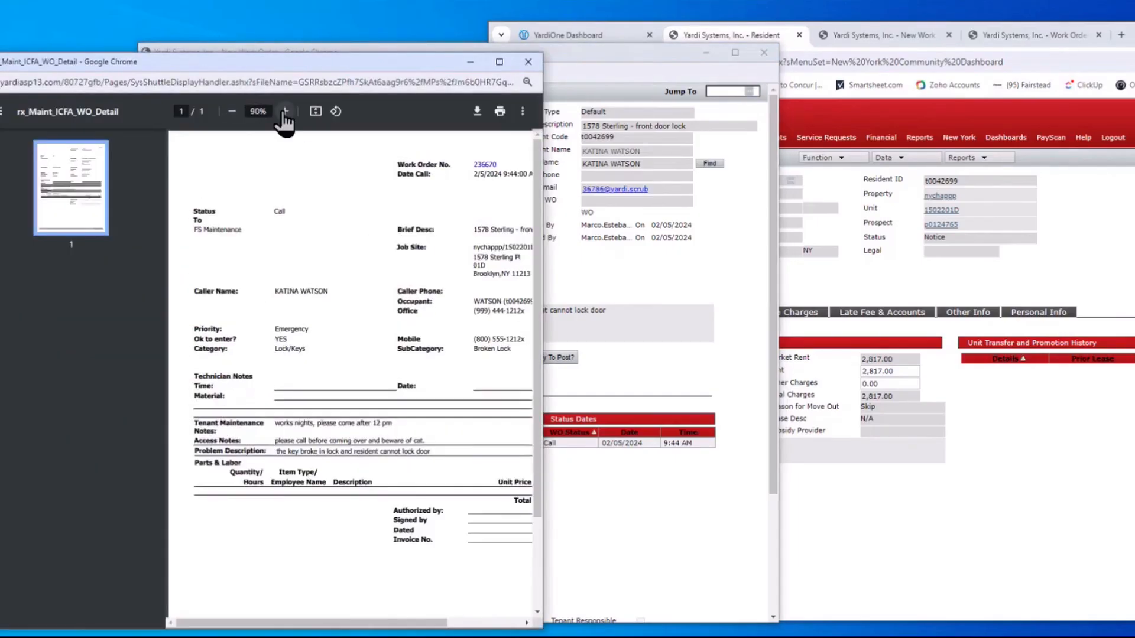
click(284, 111)
click(285, 111)
click(285, 112)
drag(542, 291, 897, 296)
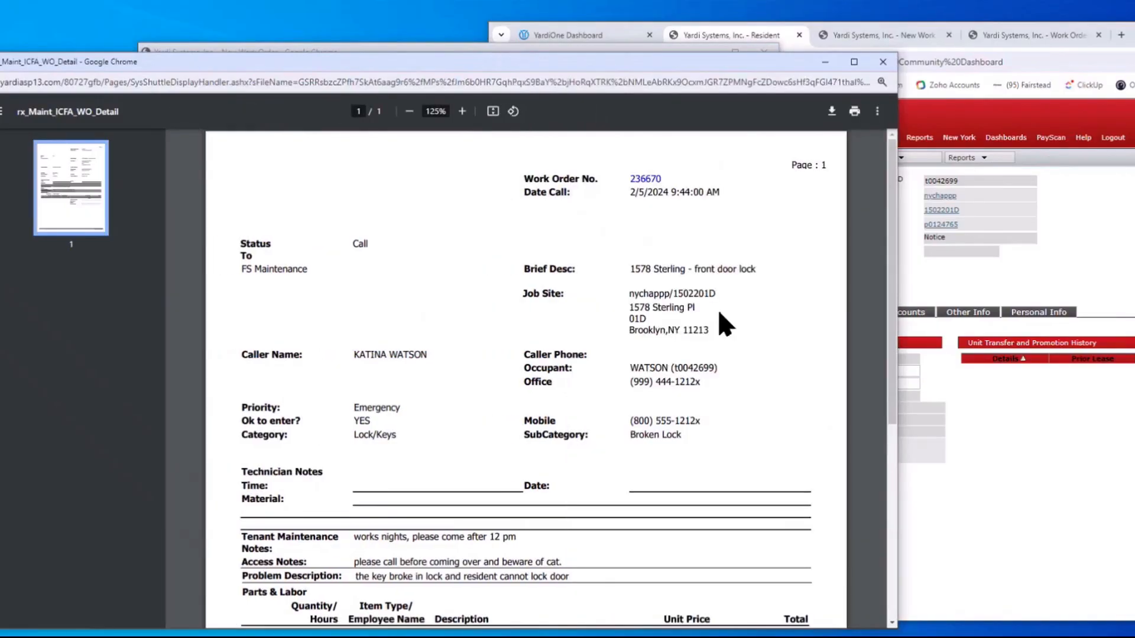
scroll(721, 325, down, 1)
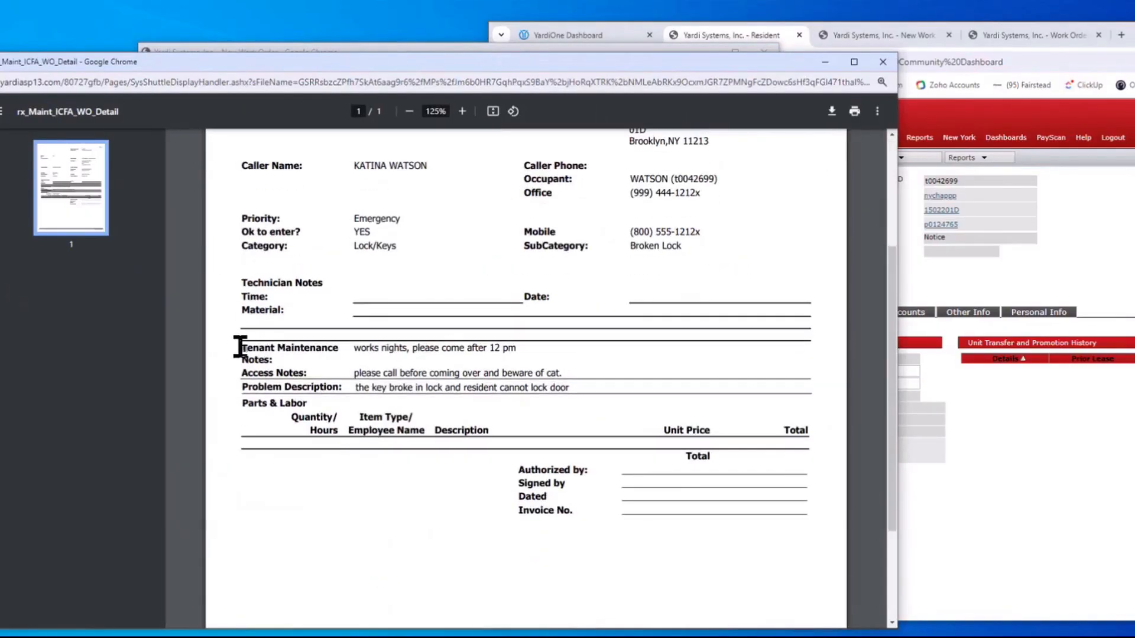
drag(243, 350, 534, 351)
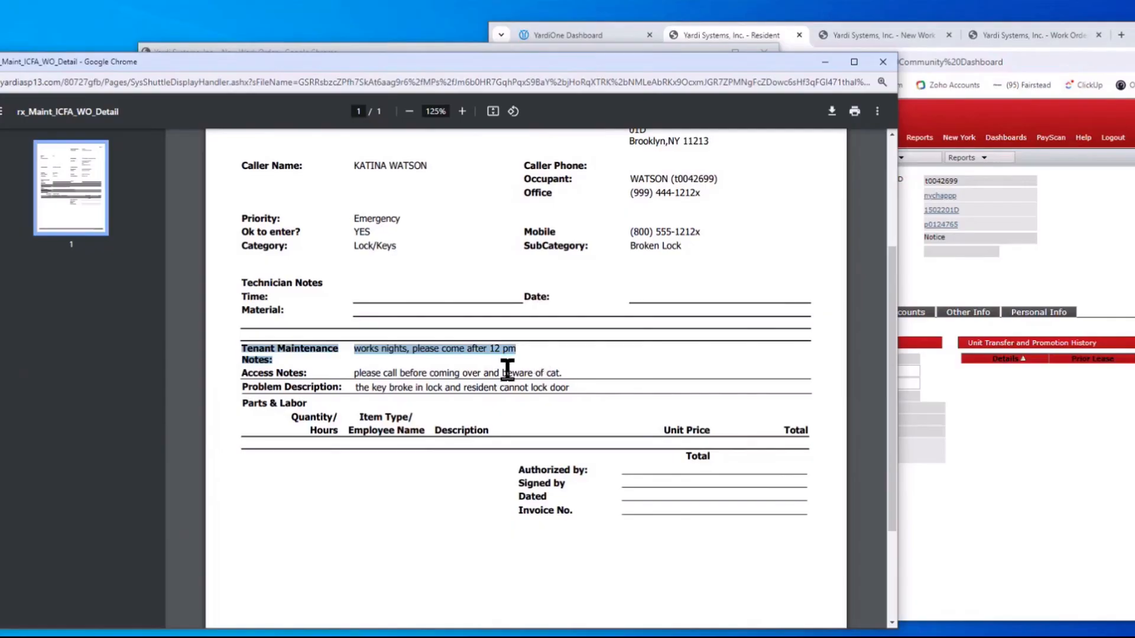
click(520, 348)
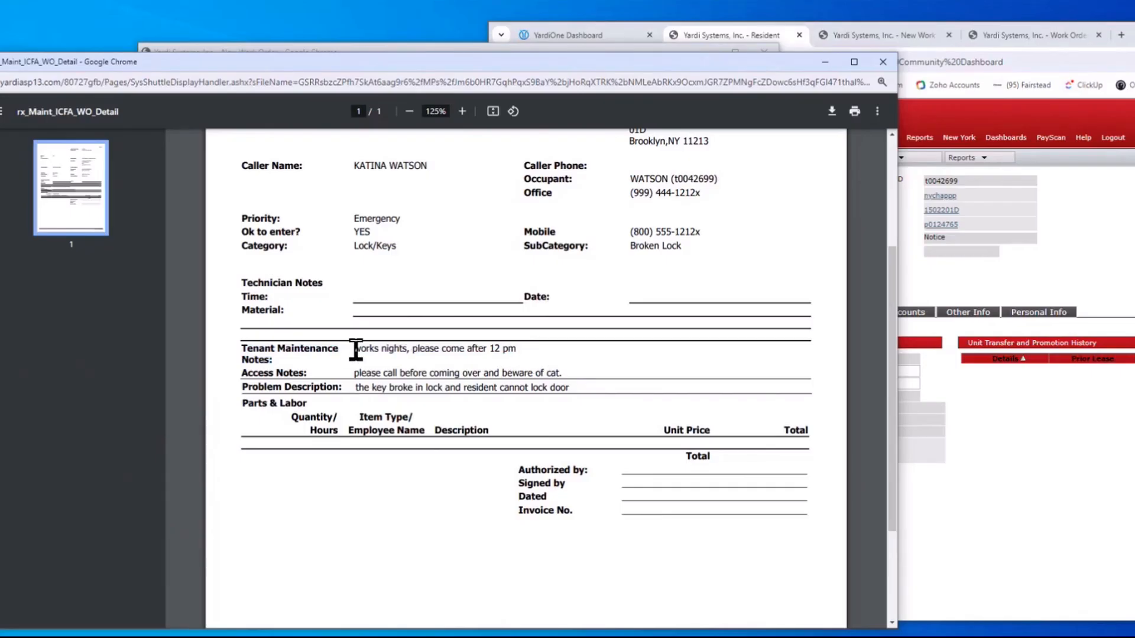
click(883, 62)
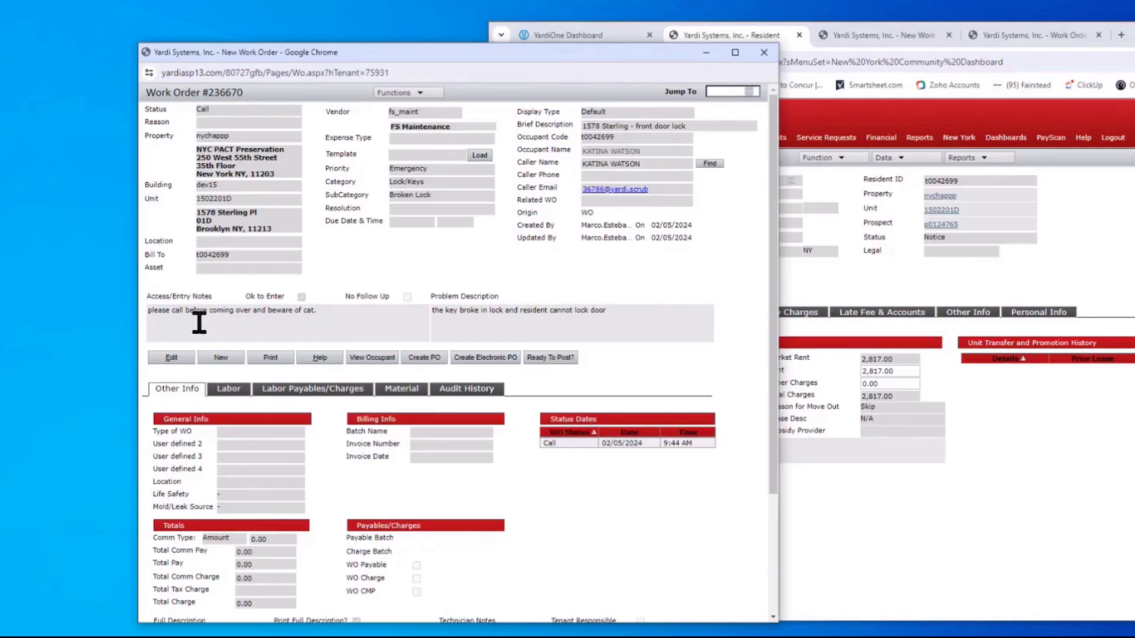
Edit work order #236670: set Type of WO to Tenant Request and Location to Foyer, leaving Life Safety blank
click(171, 358)
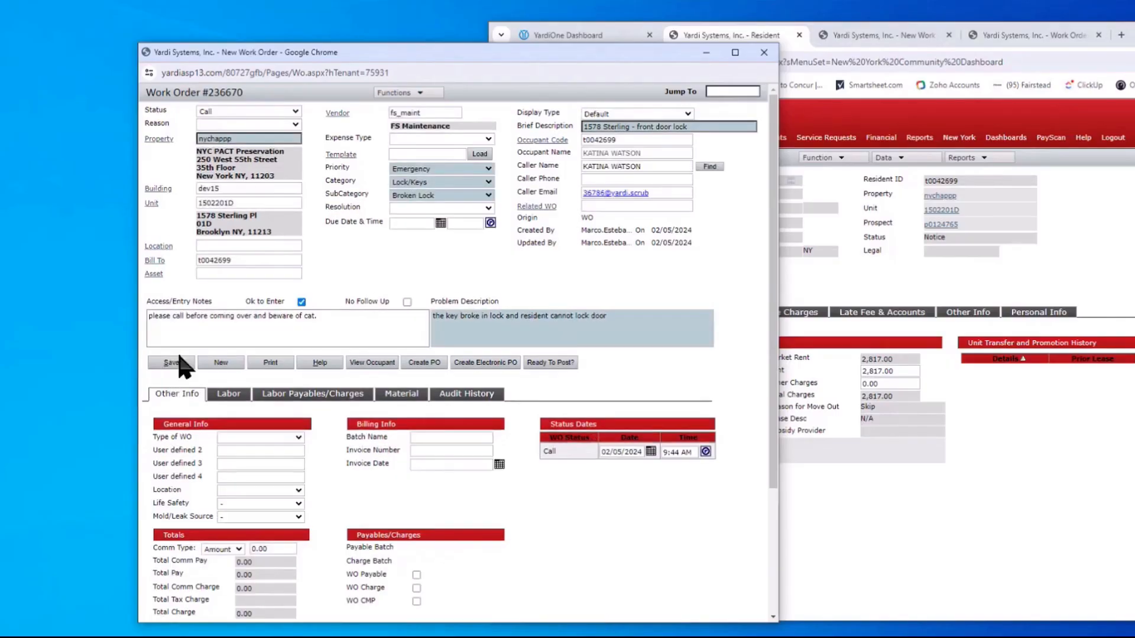
scroll(289, 372, down, 2)
click(298, 312)
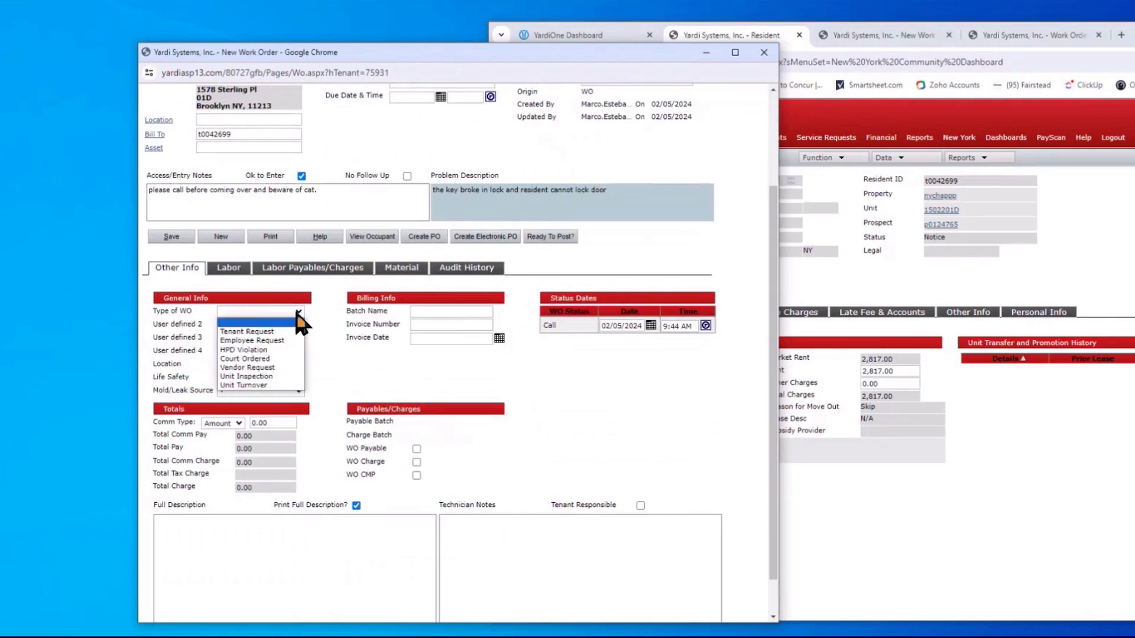
click(273, 332)
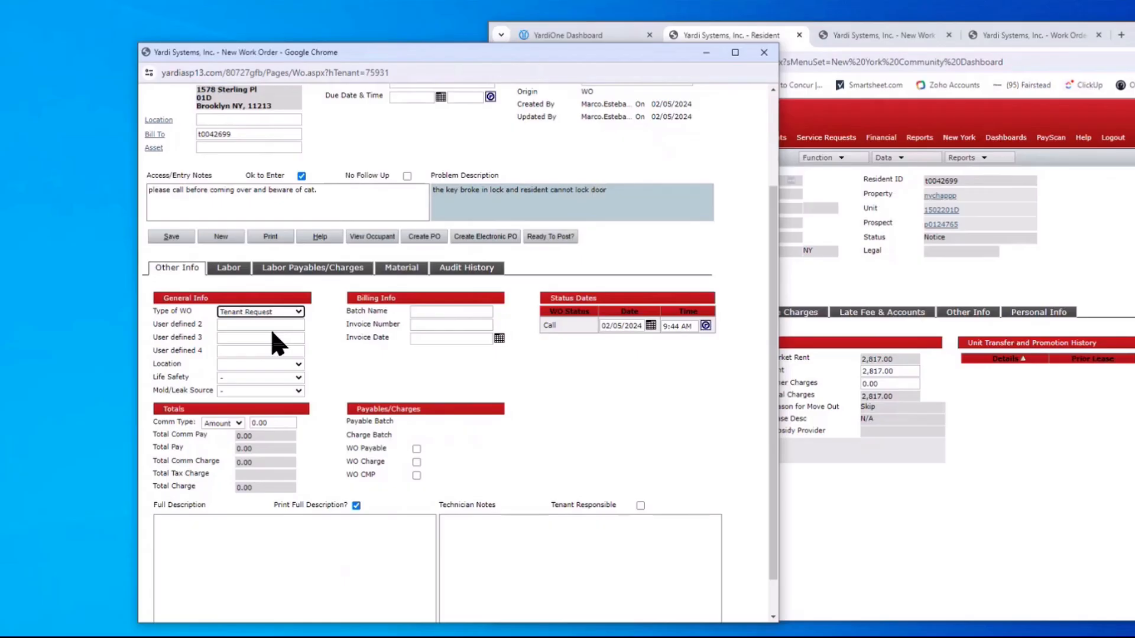
click(295, 364)
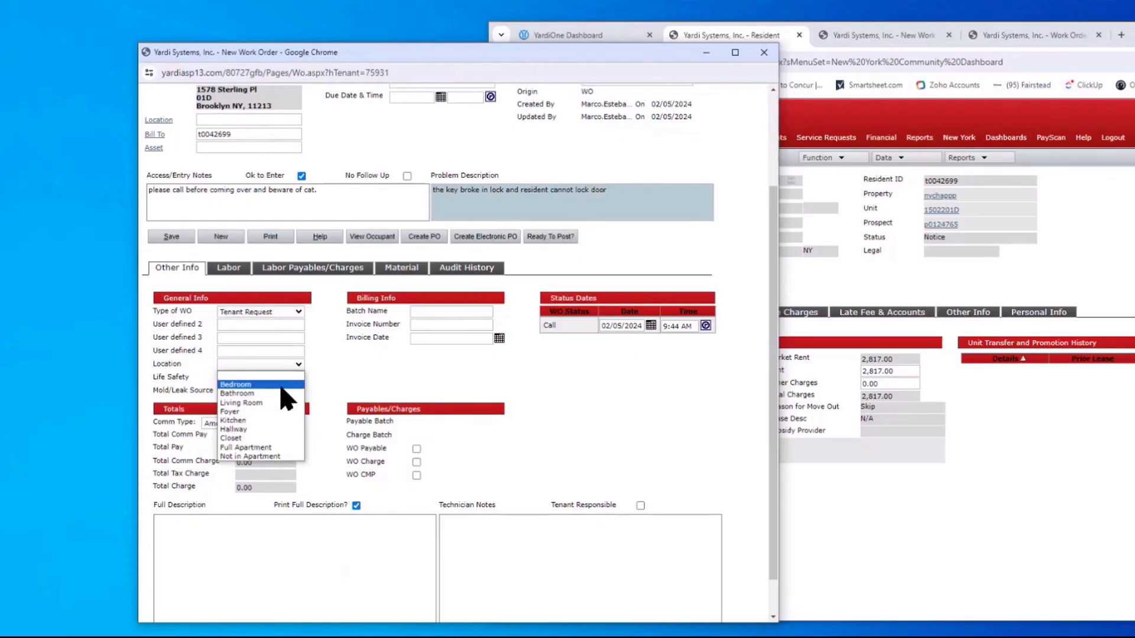
click(251, 412)
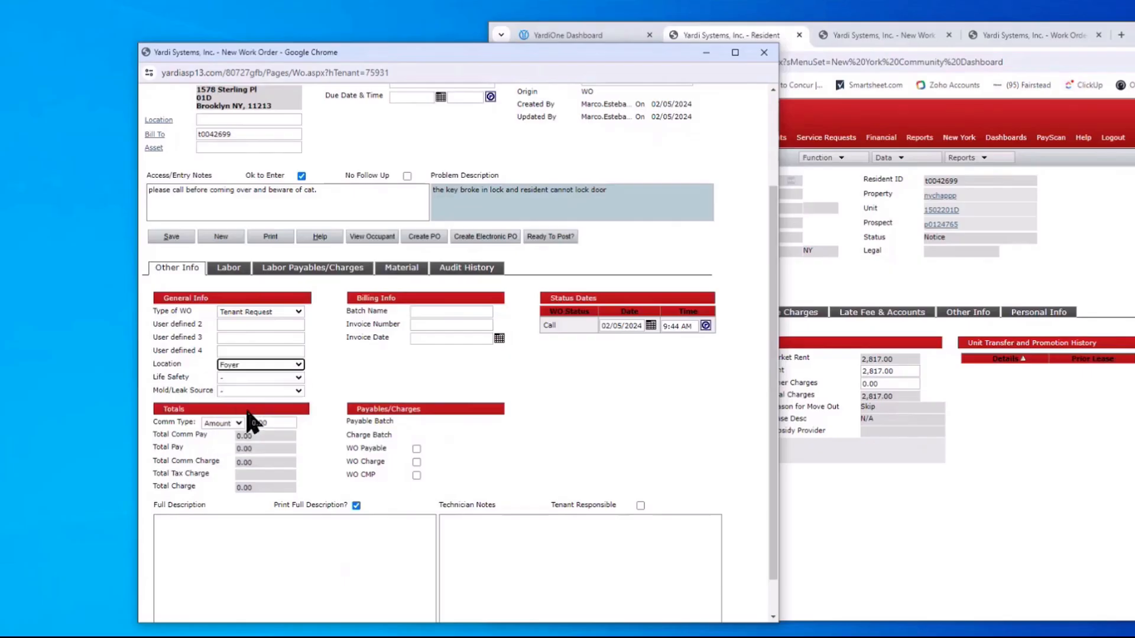
click(239, 378)
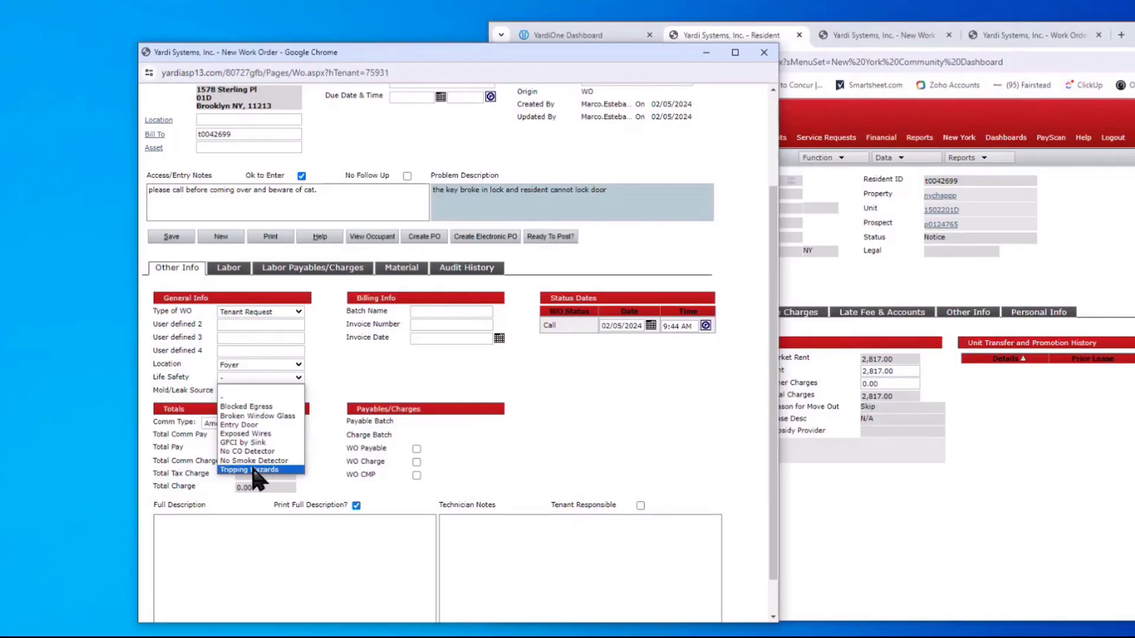
scroll(453, 197, up, 3)
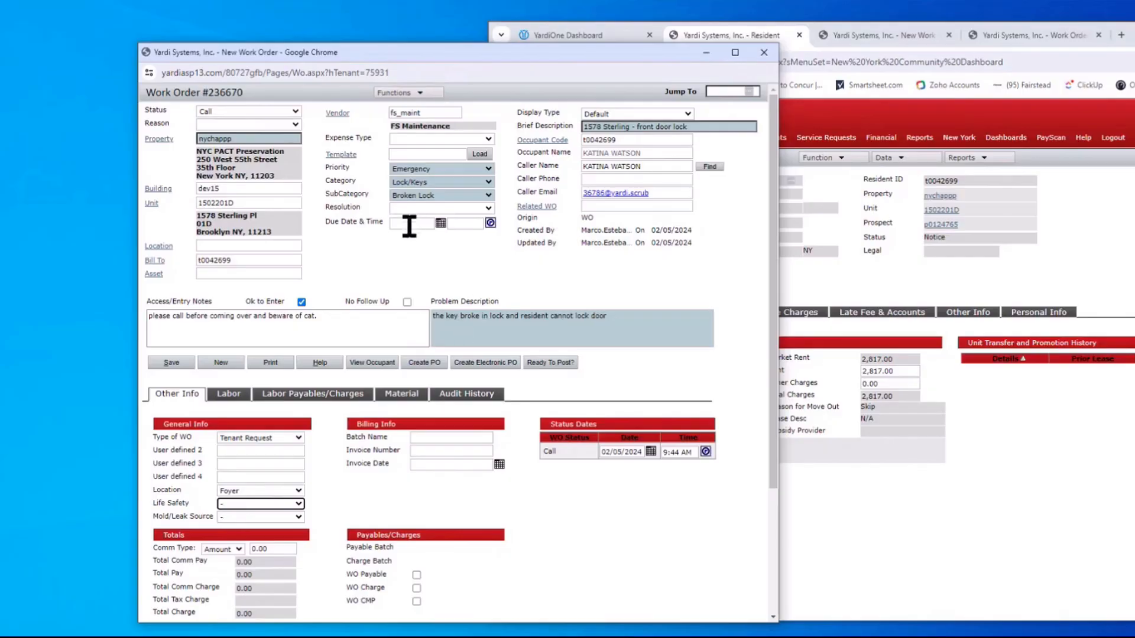
Recategorize the work order as Mold with subcategory 'Bet 10SQFT and 30SQFT'
click(486, 183)
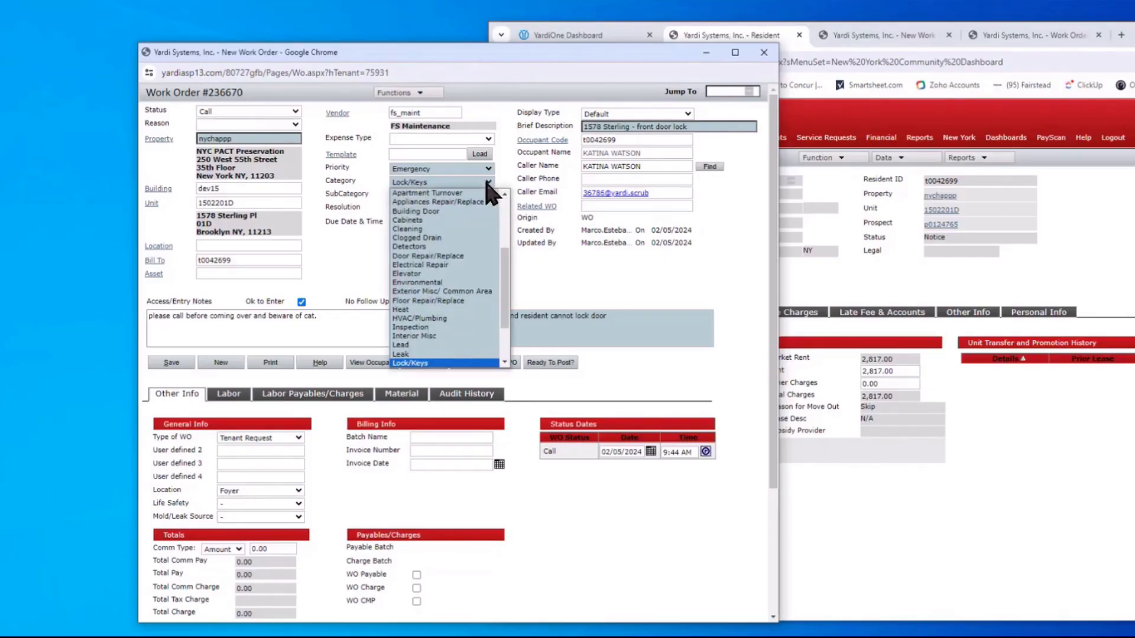
scroll(436, 324, down, 3)
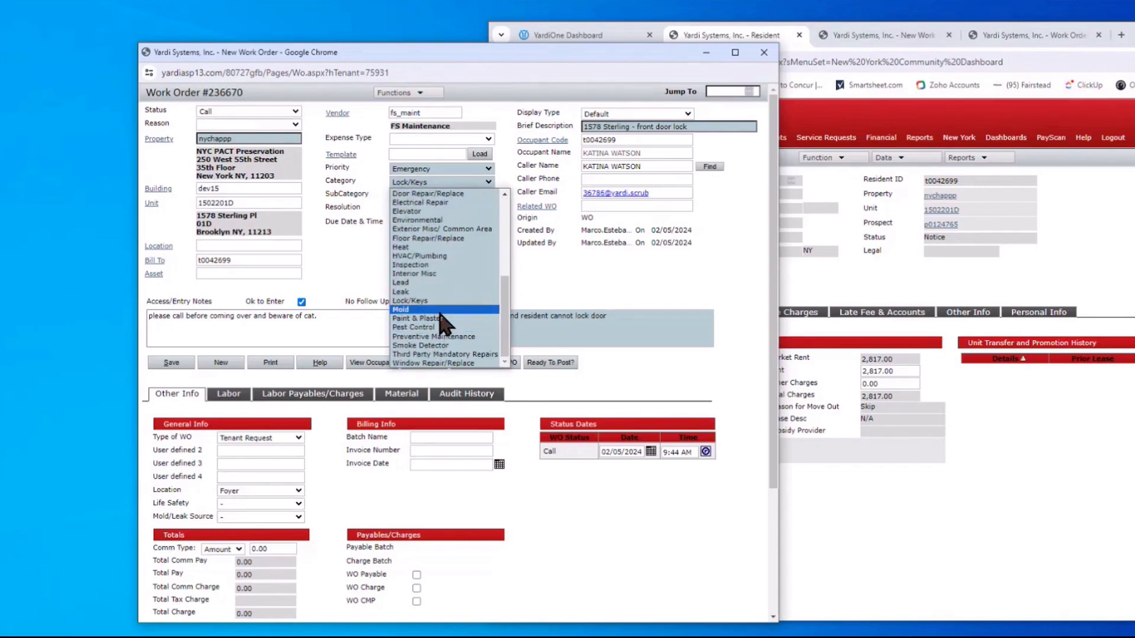
click(432, 318)
click(489, 195)
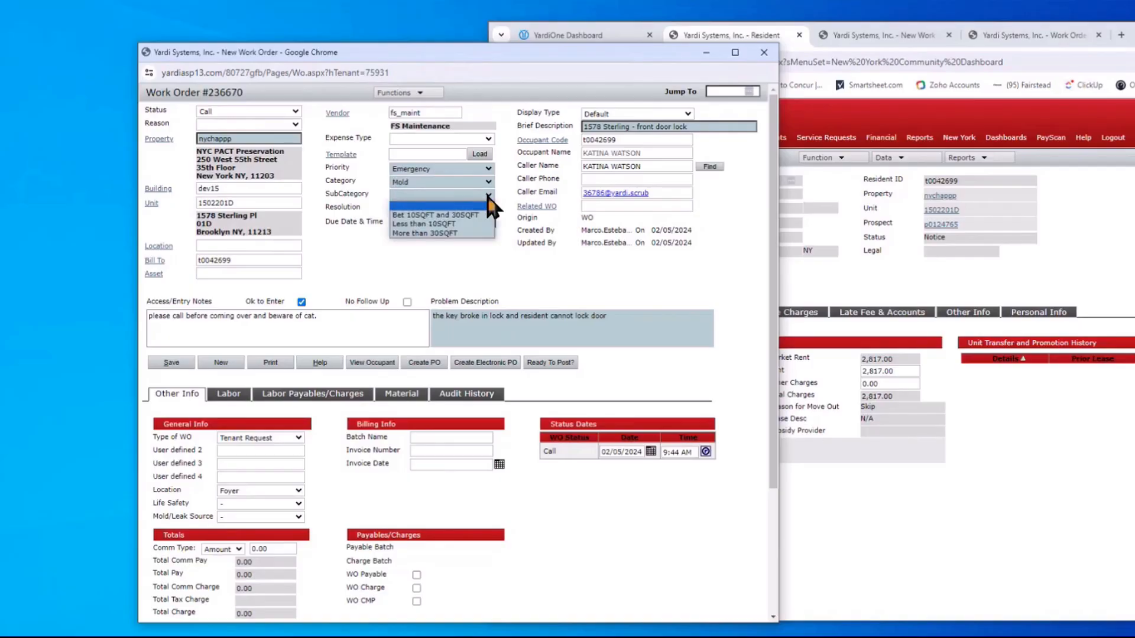
click(443, 216)
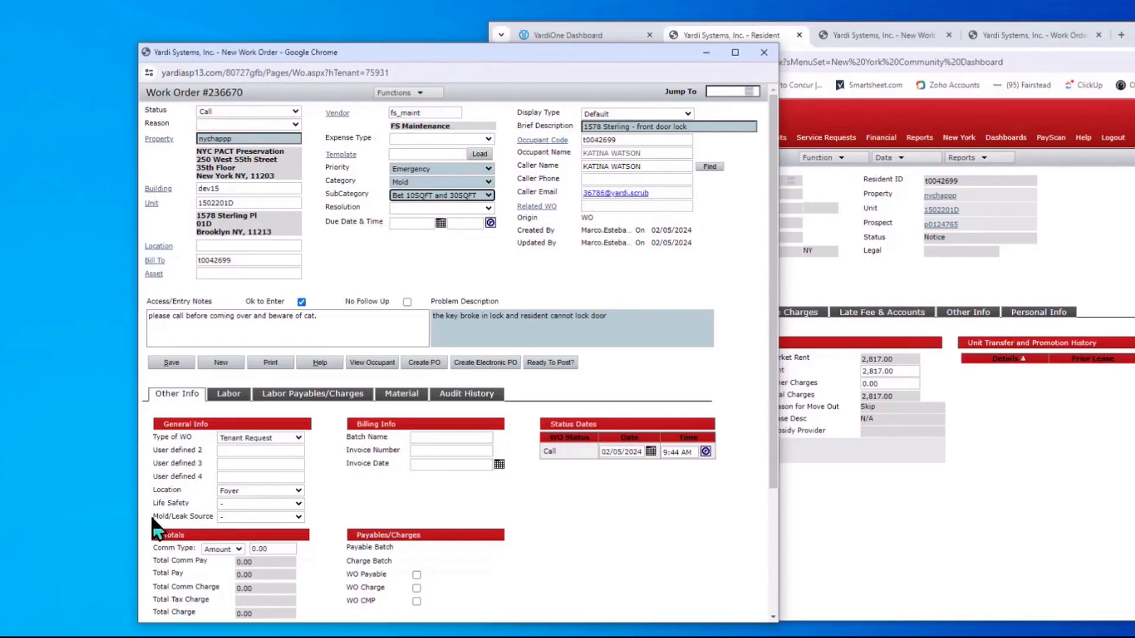
Review the Mold/Leak Source options and leave the source unset
click(298, 517)
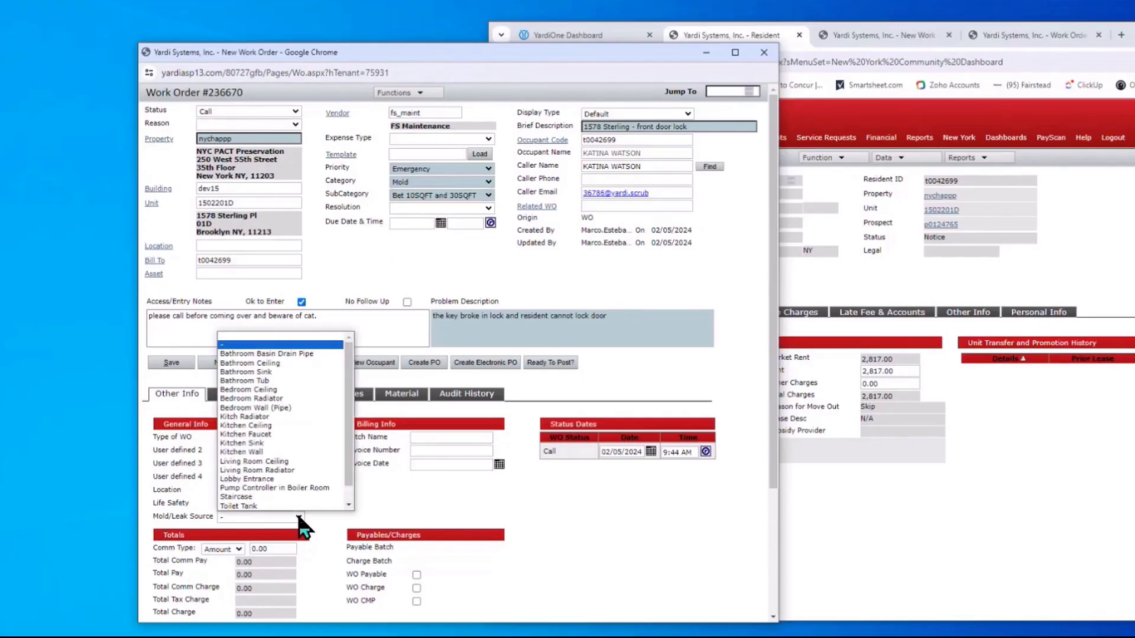
drag(349, 358, 348, 383)
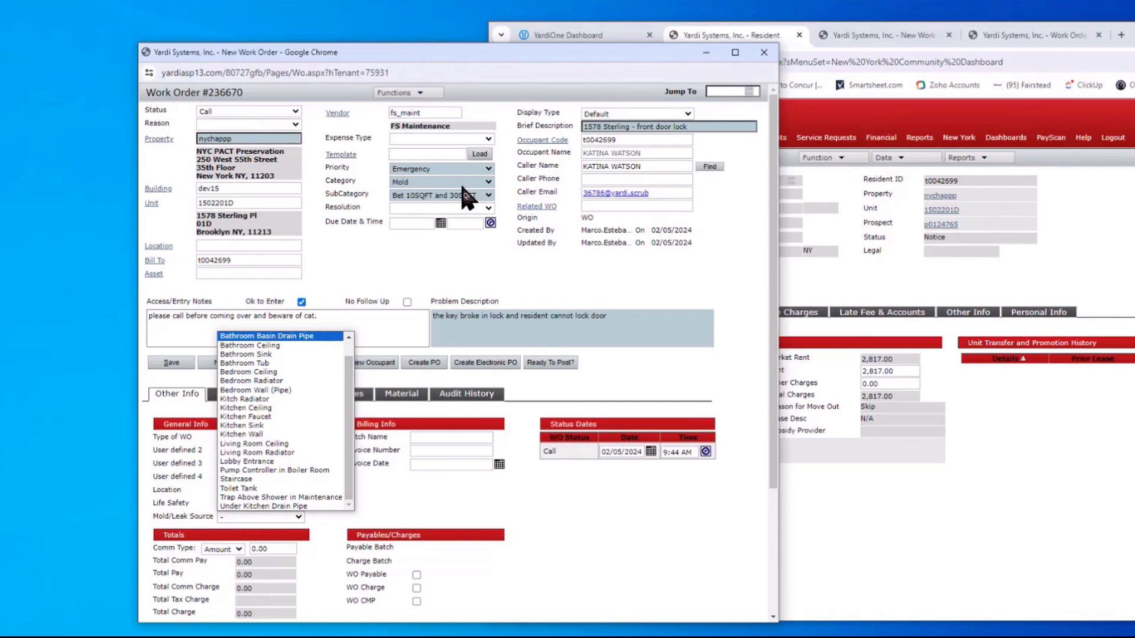
click(355, 283)
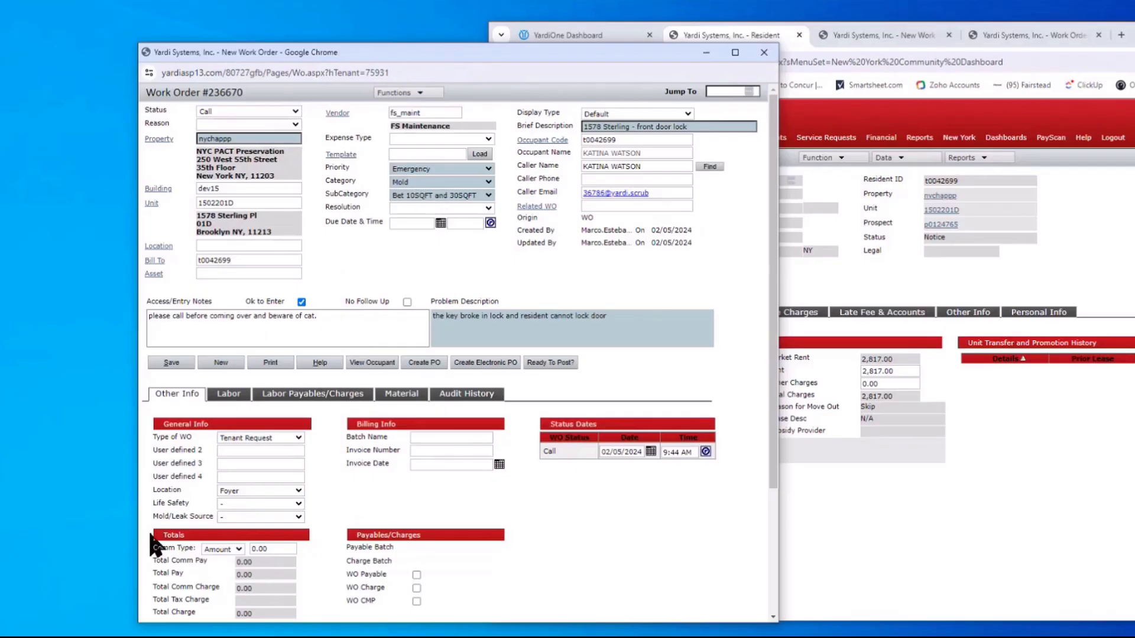
click(232, 518)
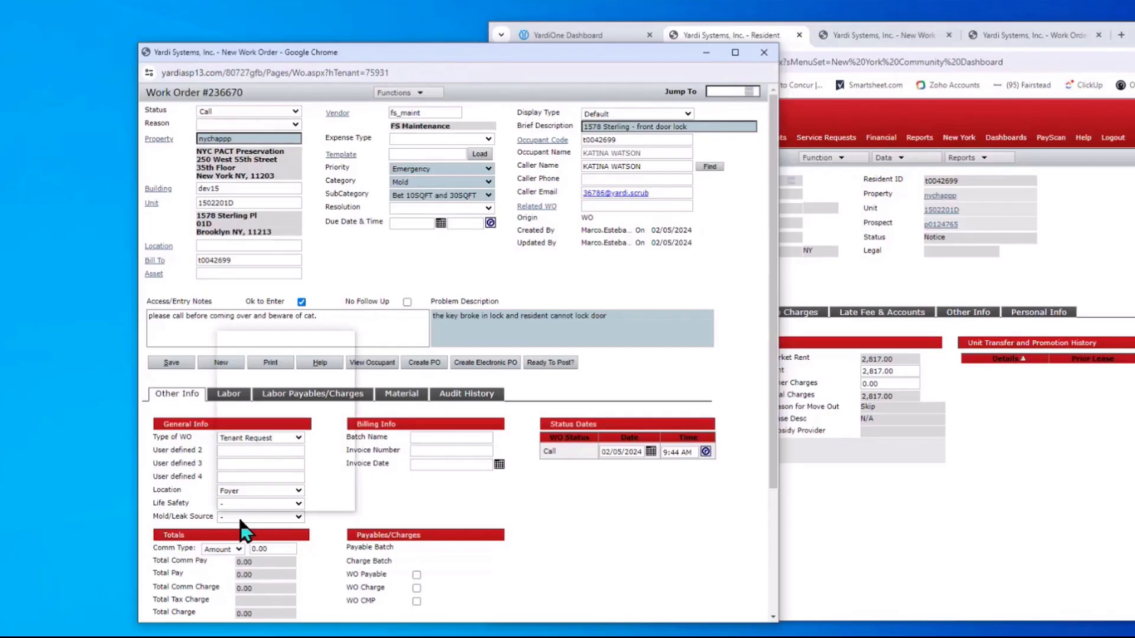
click(395, 504)
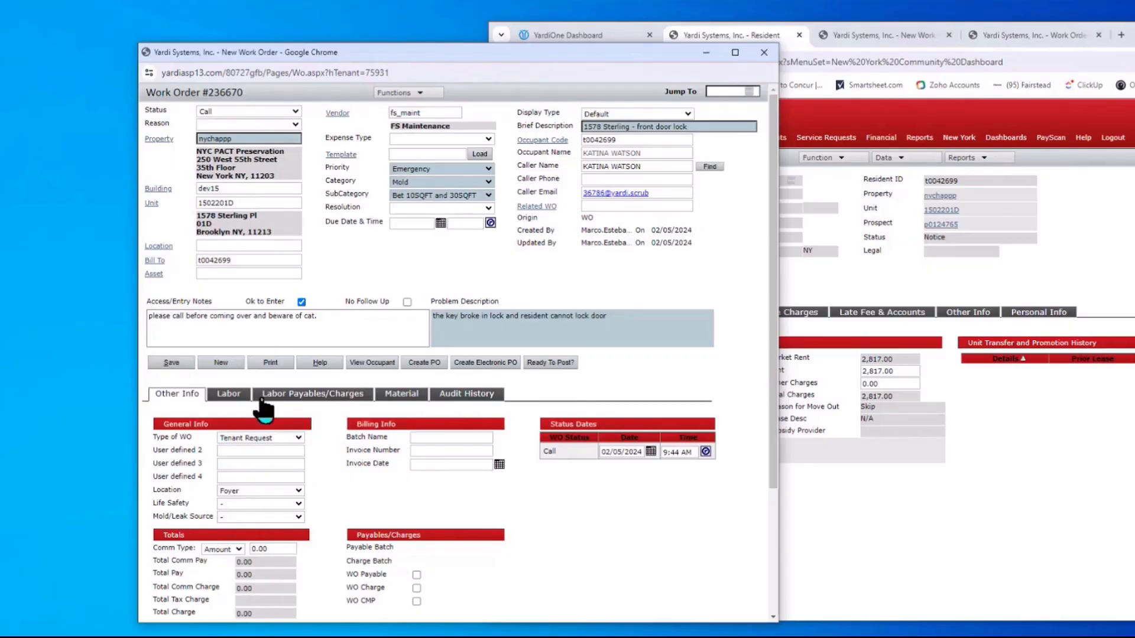
Assign a technician to the first labor row through the Employee lookup and save the work order
click(228, 393)
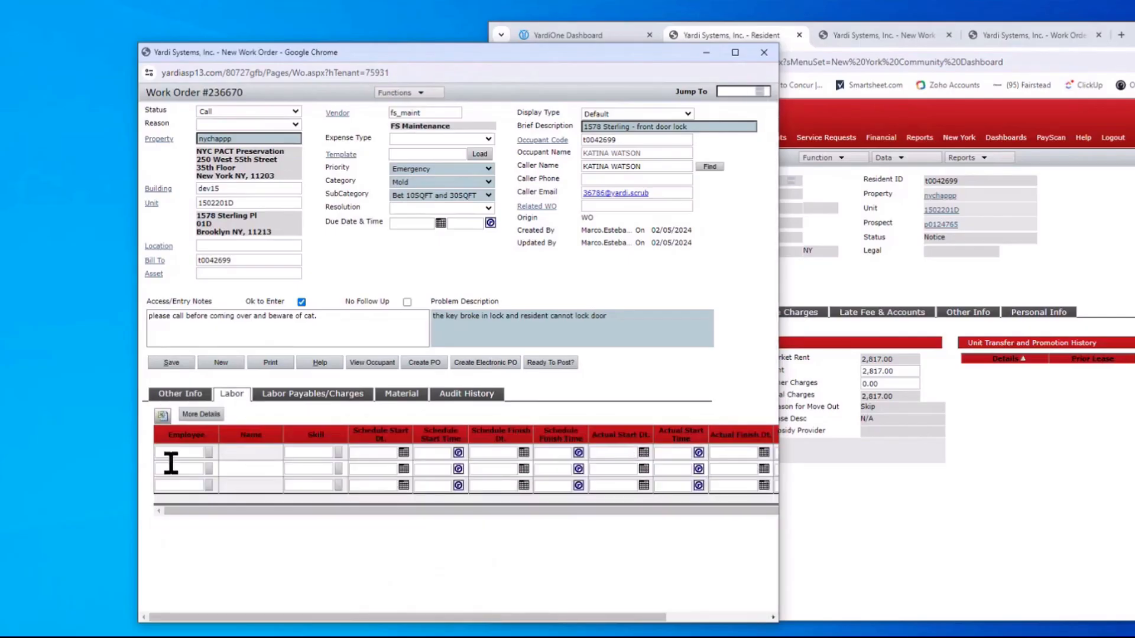
click(208, 452)
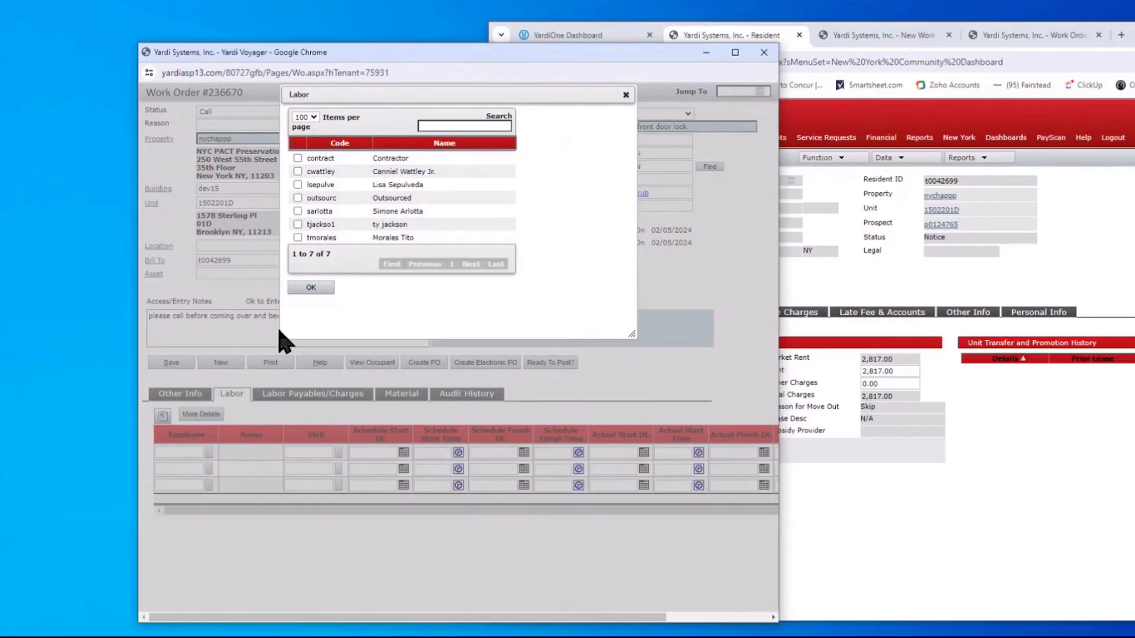
click(298, 211)
click(316, 287)
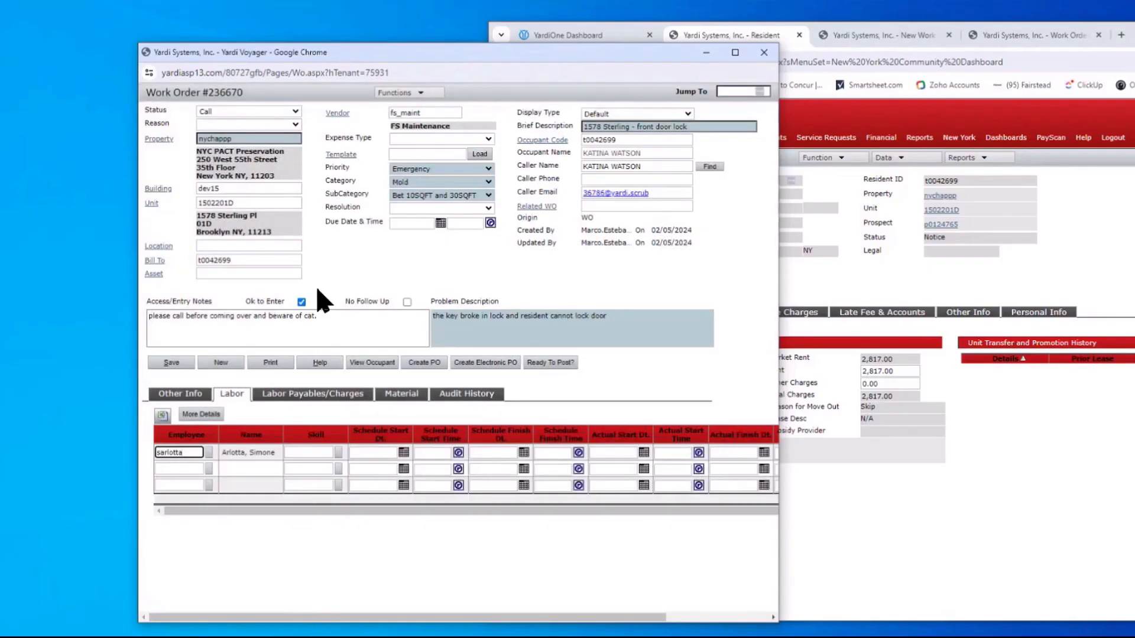
click(175, 362)
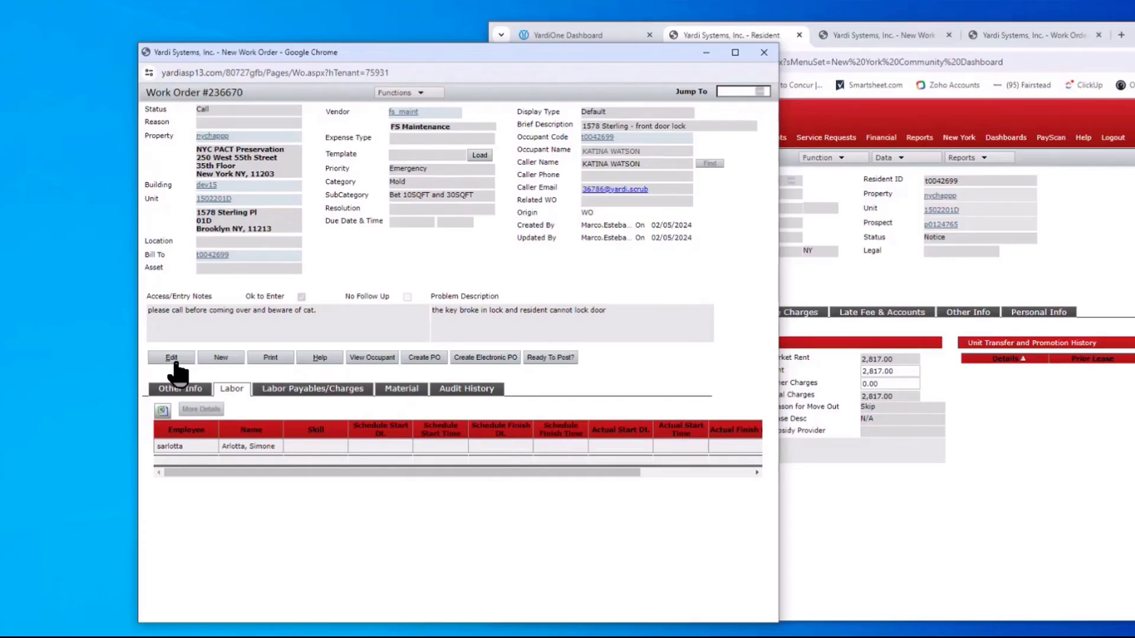
click(415, 94)
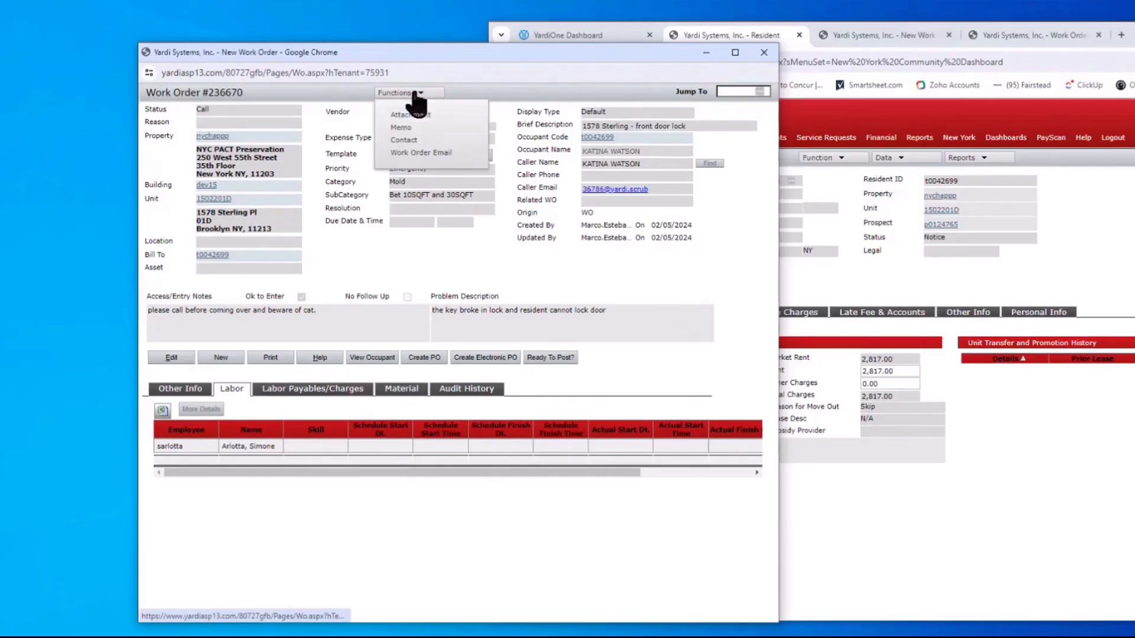
Start a new memo for work order 236670, move its window into view, and set Type to NYCHA
click(402, 128)
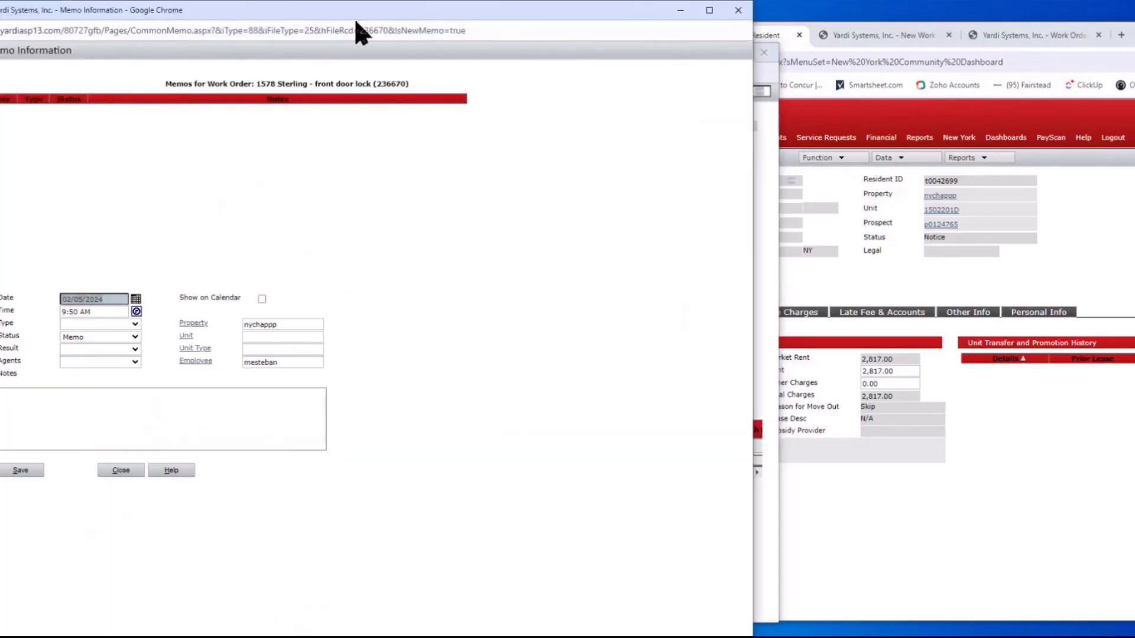
drag(353, 30, 749, 62)
drag(346, 13, 665, 32)
click(463, 346)
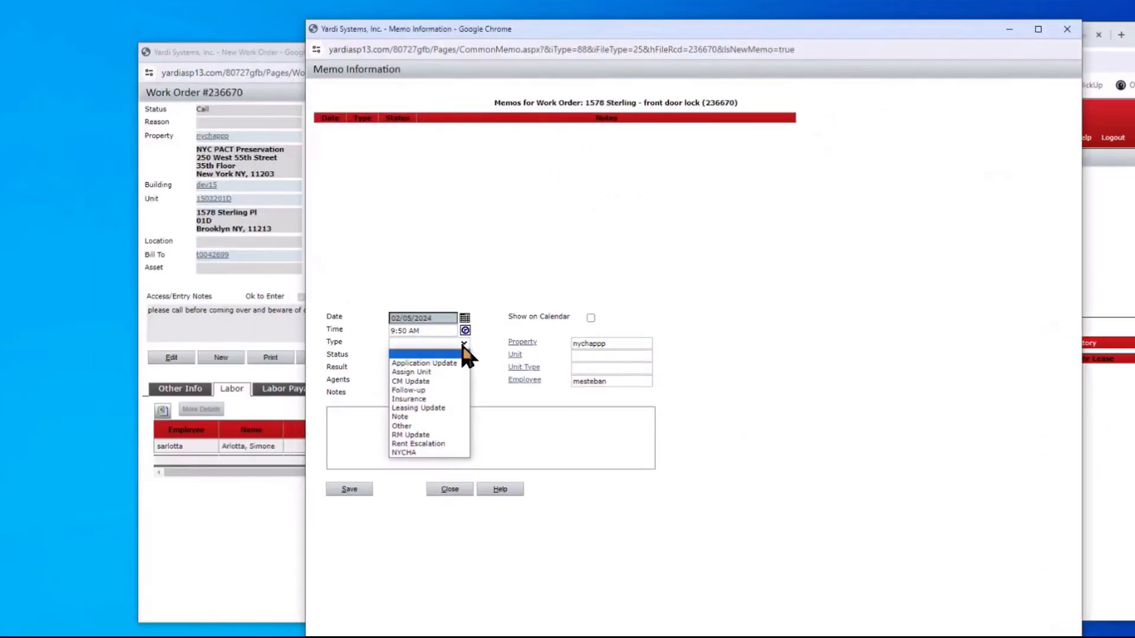
click(420, 455)
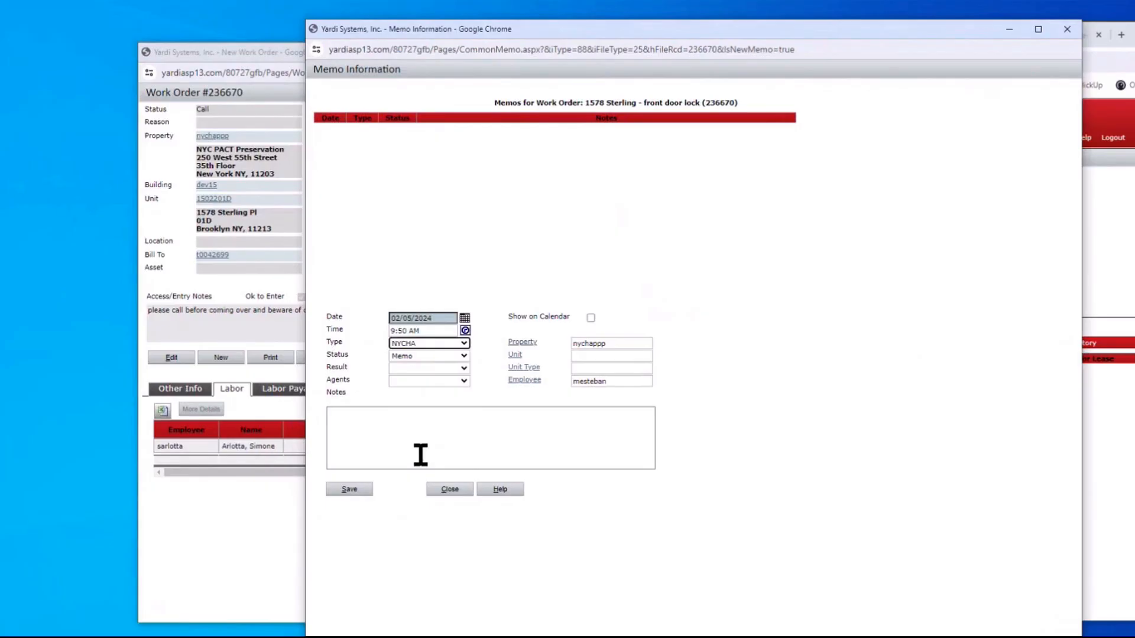
click(395, 366)
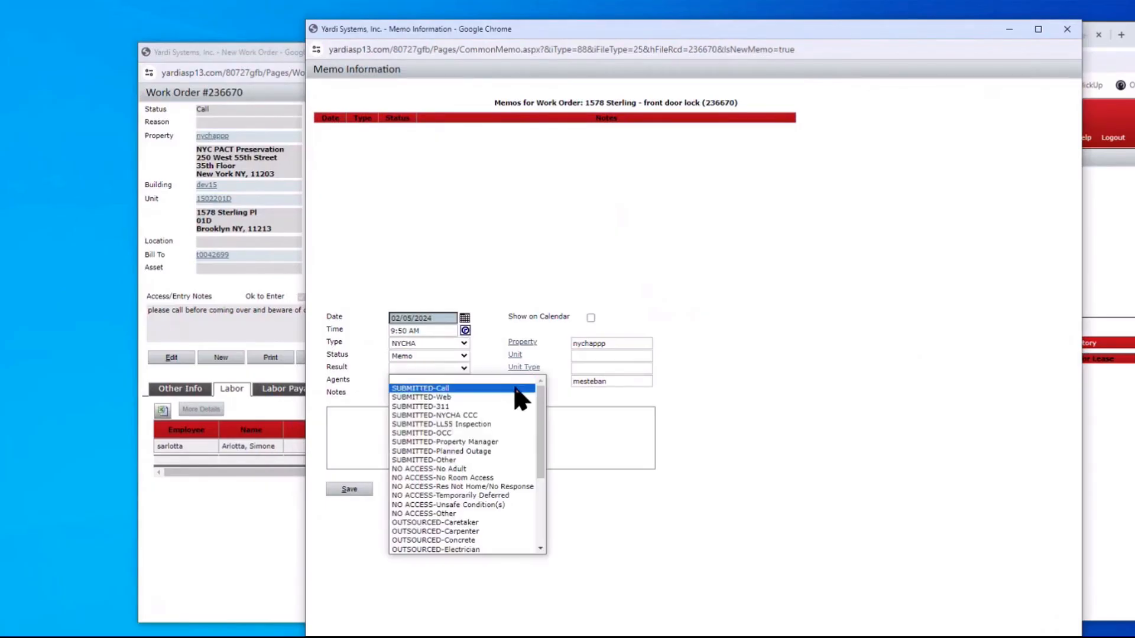
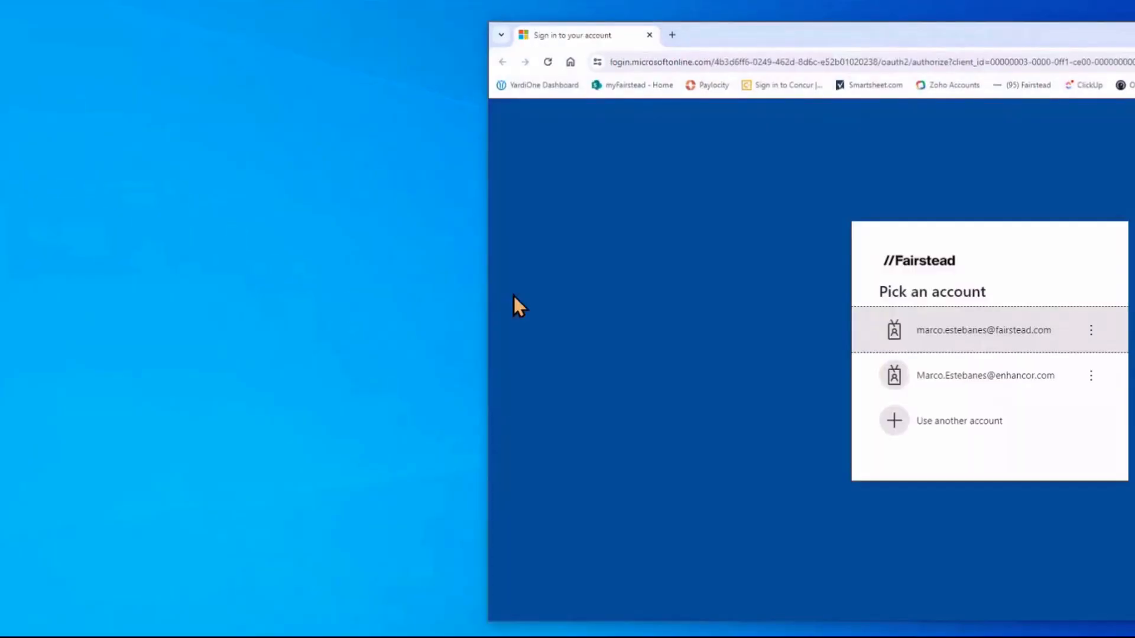
Sign in with the Enhancor work account and its password
click(988, 378)
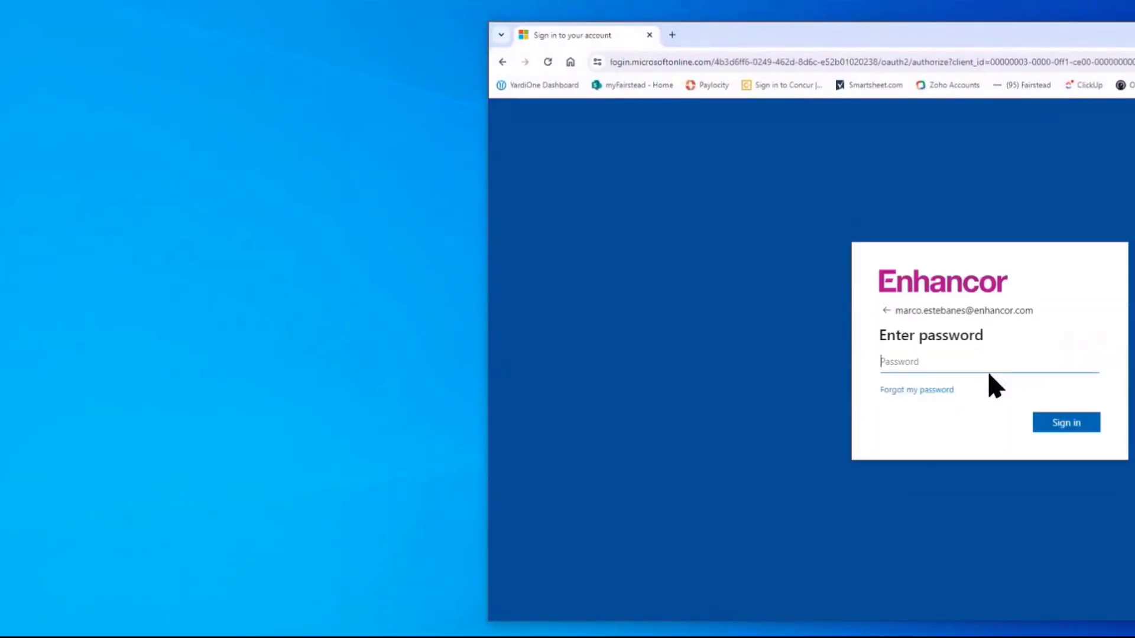
text(••••••••••)
click(1055, 431)
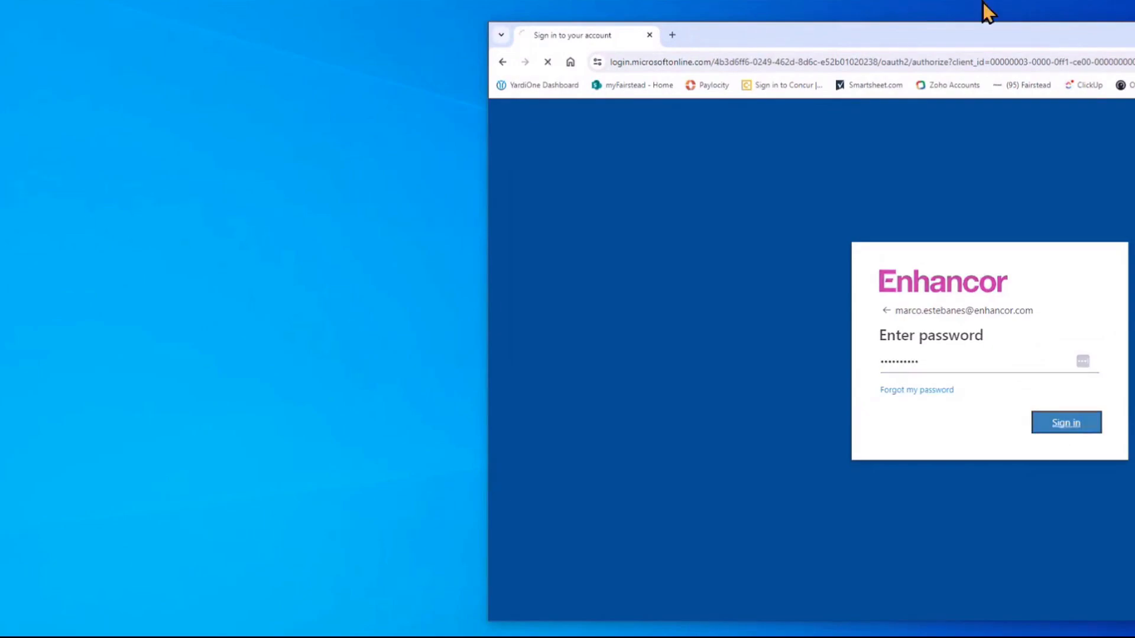
Enter Yardi One via Azure SSO and log in to the TEST Voyager database
drag(1007, 43, 632, 38)
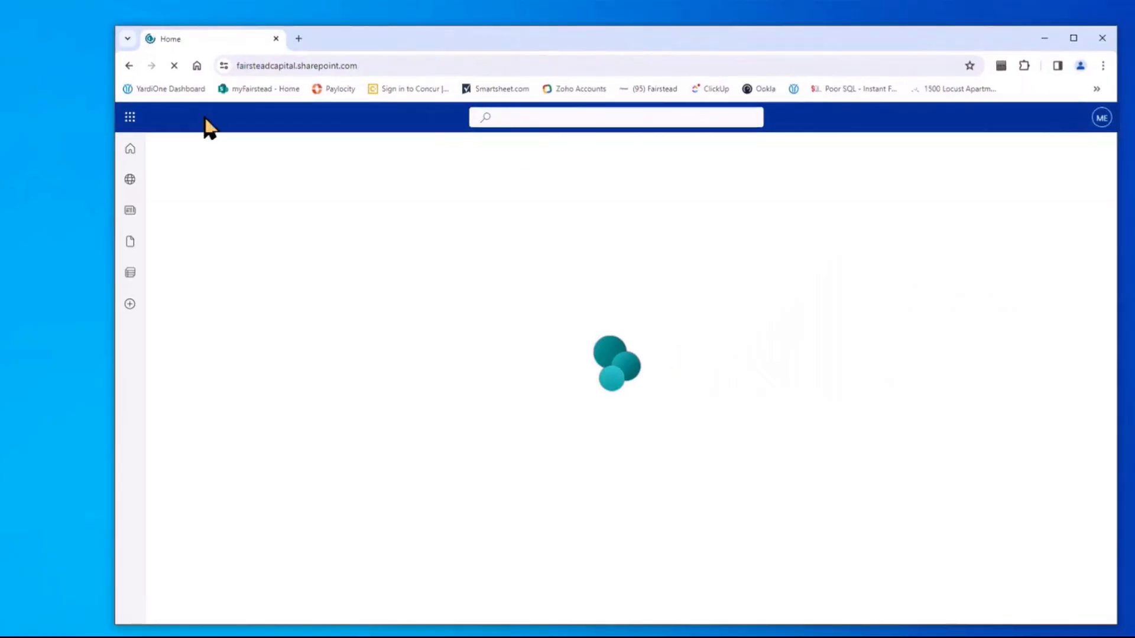
click(170, 89)
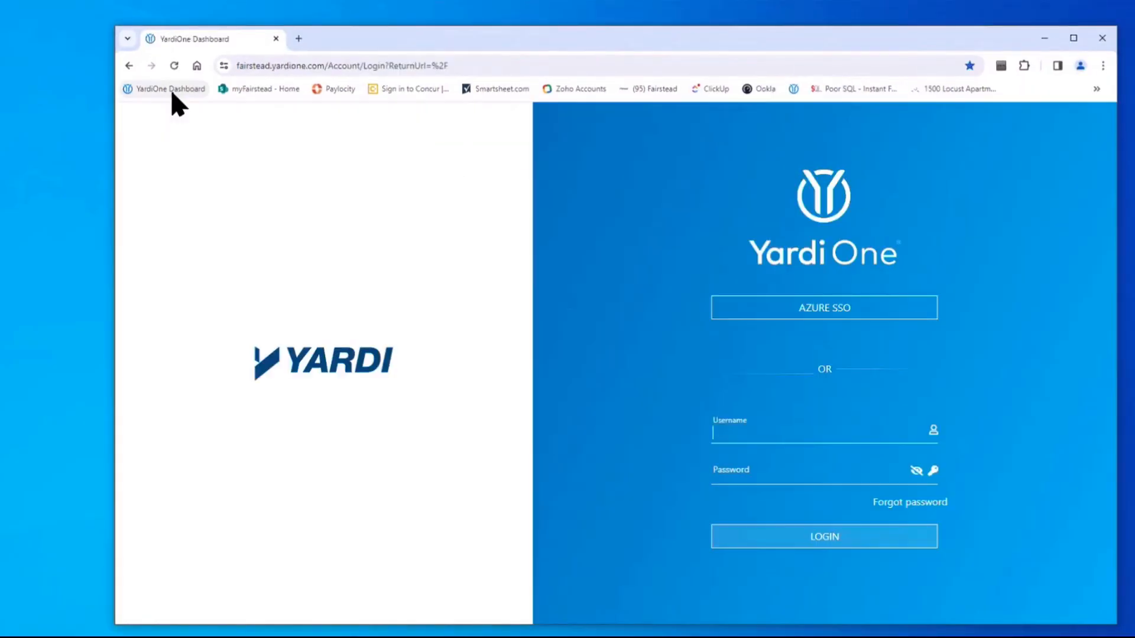
click(803, 312)
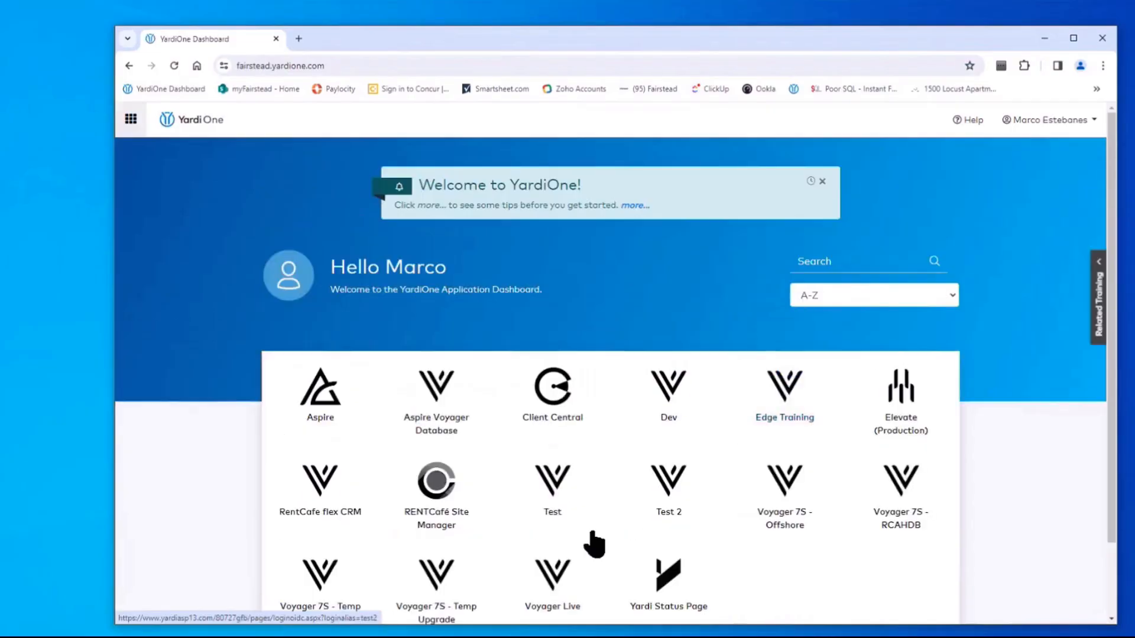
click(553, 485)
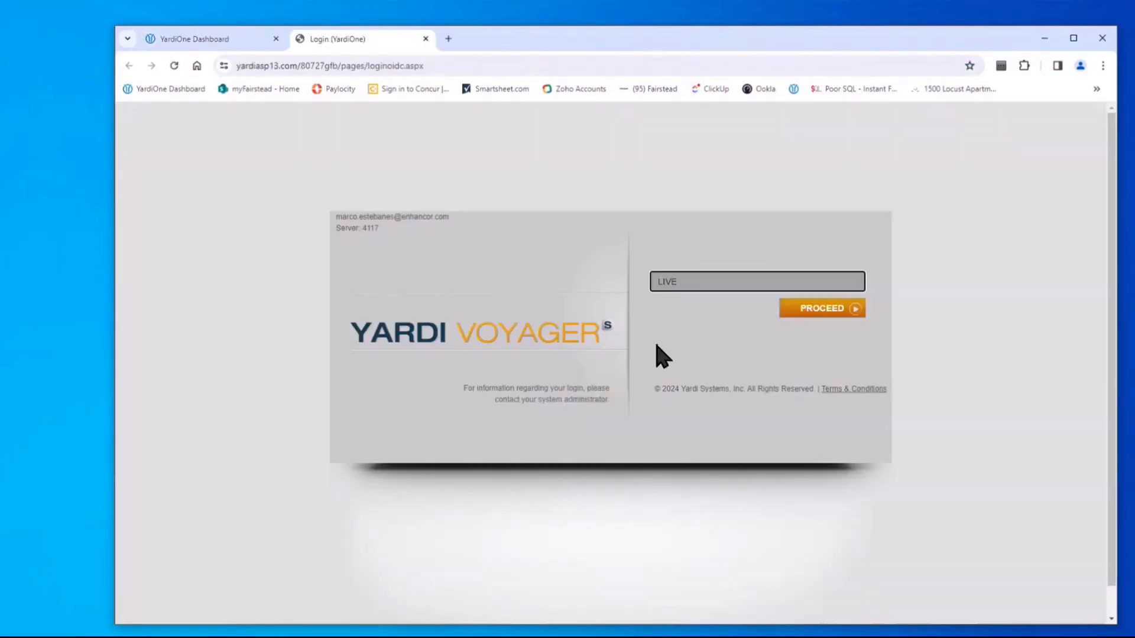
click(690, 283)
click(695, 309)
click(814, 309)
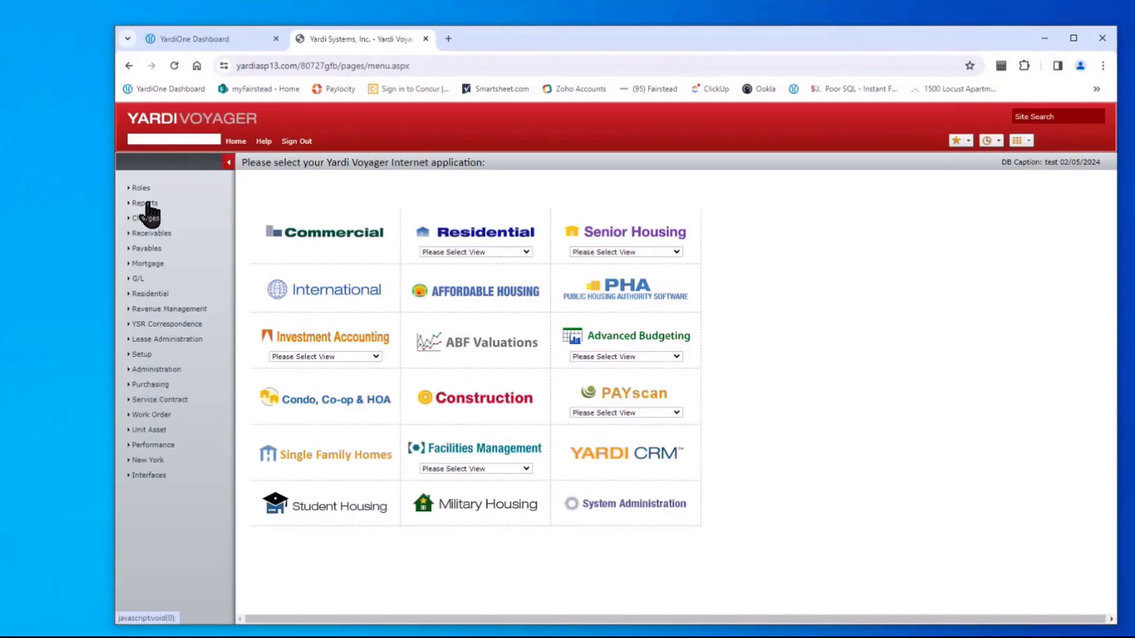
Open the Review WO search form and clear the old work order number 234500
click(104, 499)
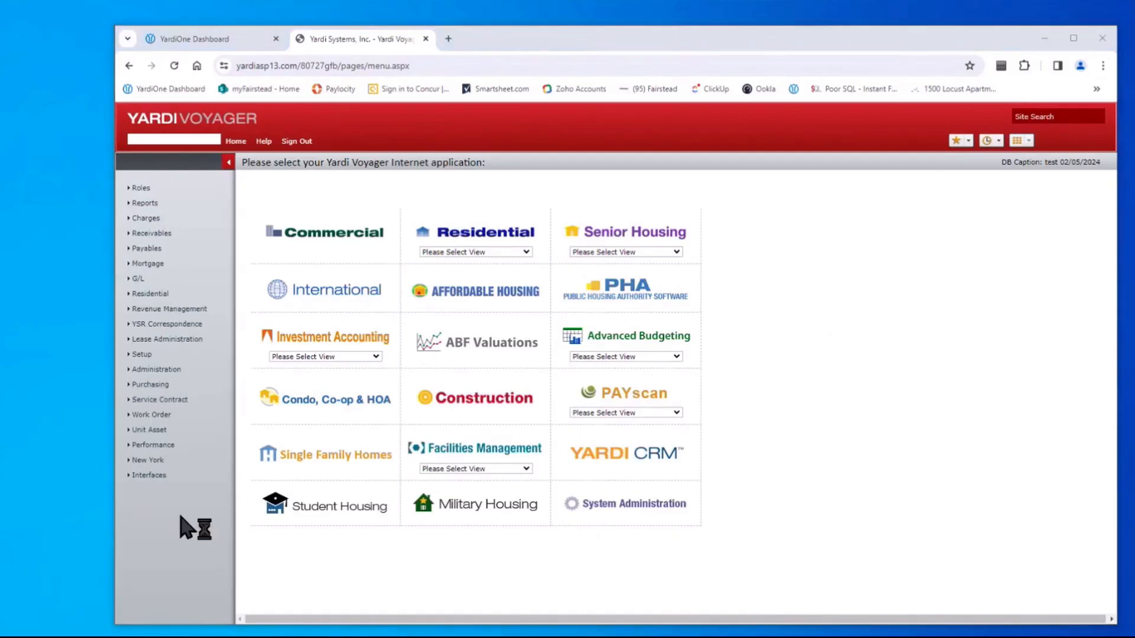
click(152, 415)
click(261, 423)
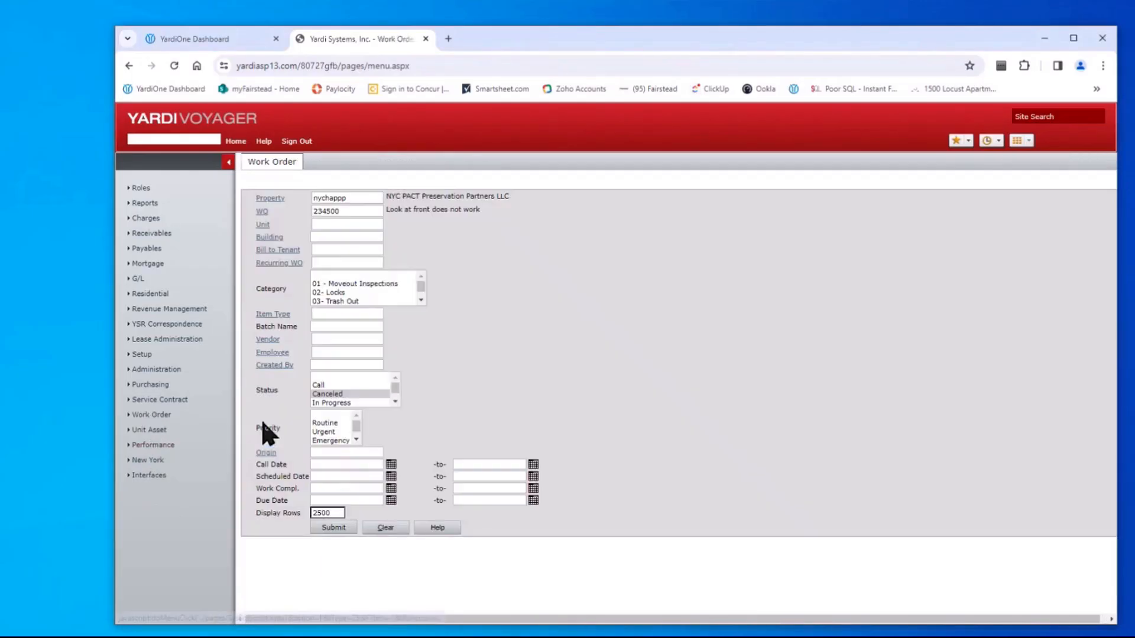
double_click(347, 211)
key(BackSpace)
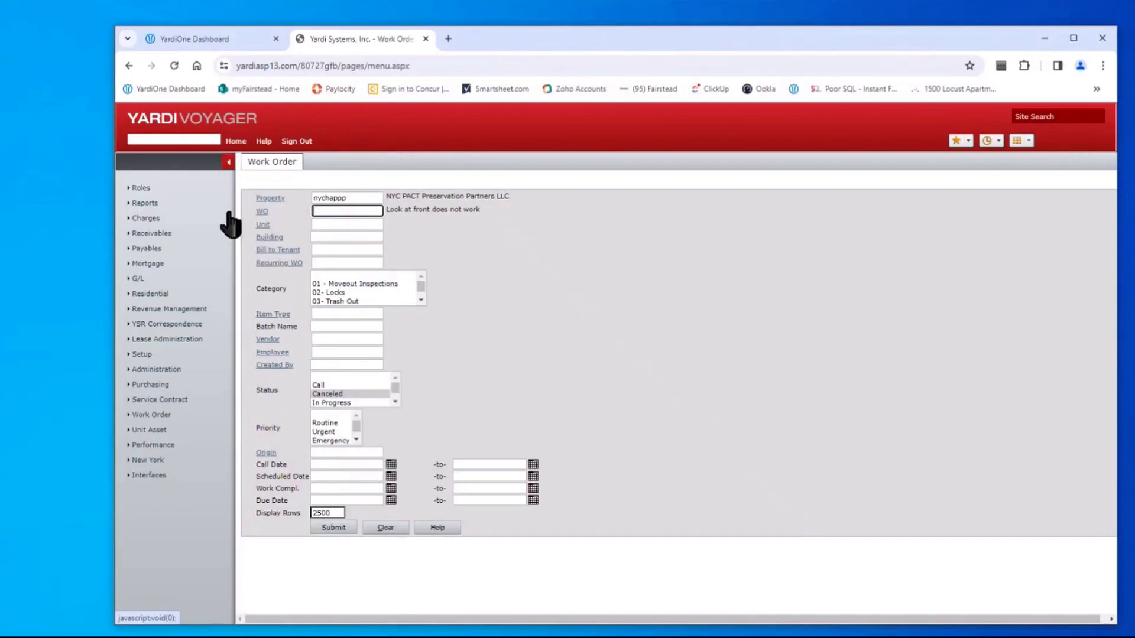
Search for Call-status work orders and open #236670 in edit mode
click(325, 385)
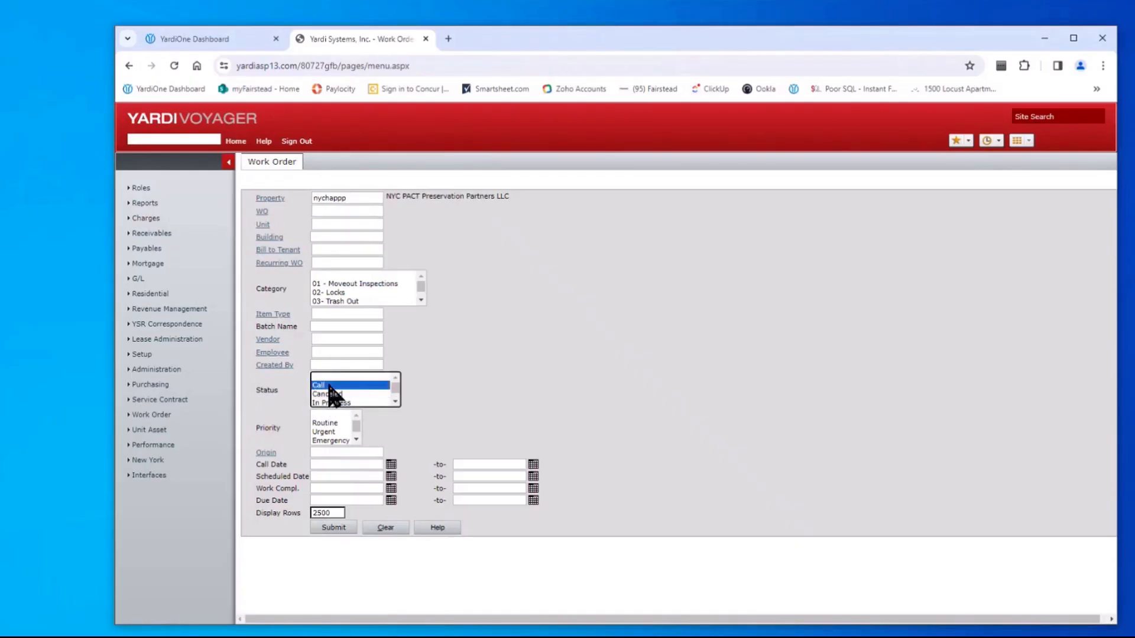
click(334, 528)
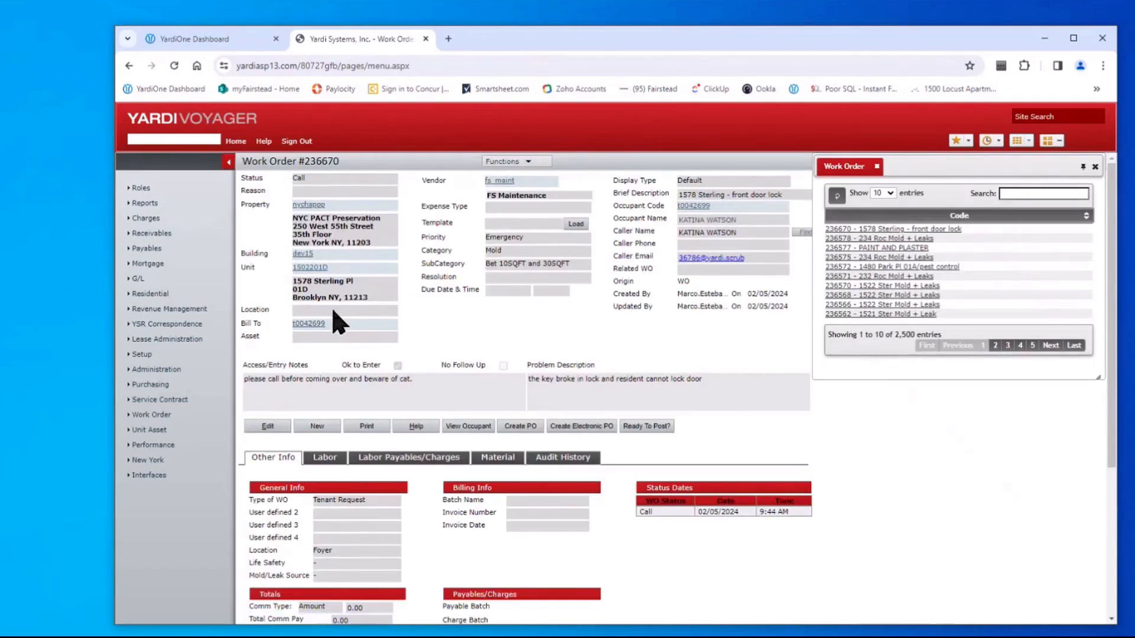
click(267, 426)
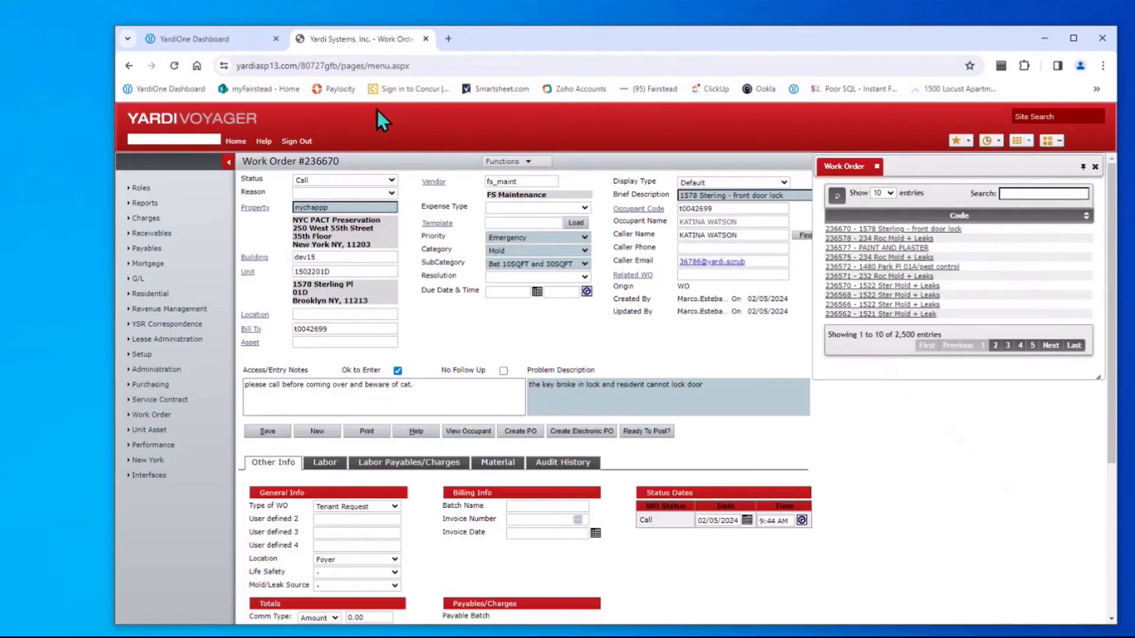
click(582, 237)
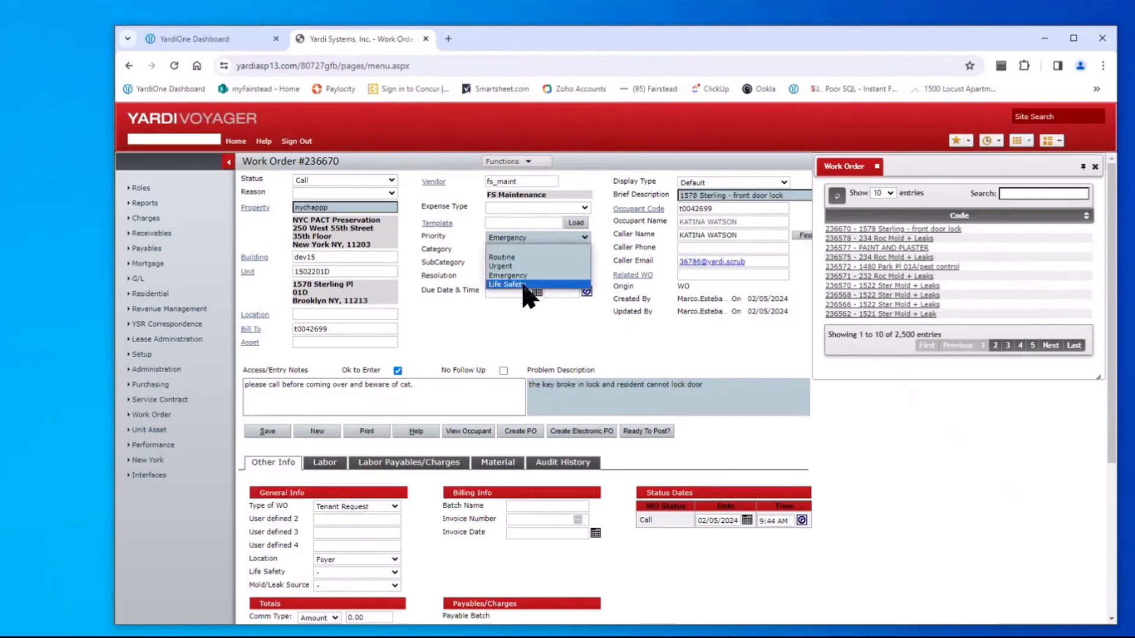
click(348, 572)
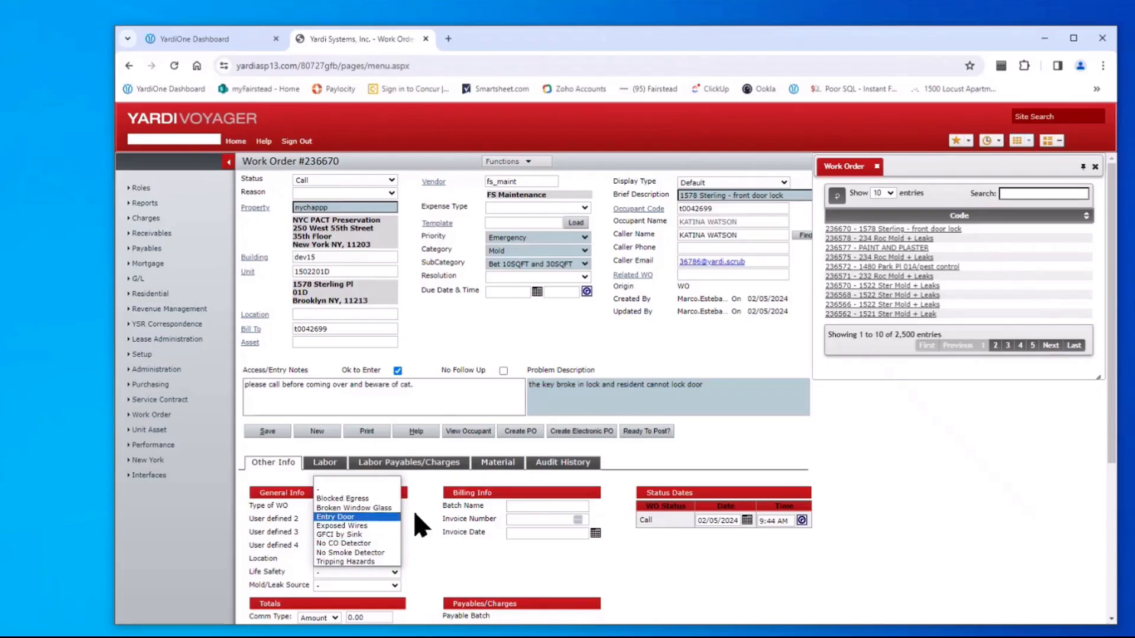
click(428, 508)
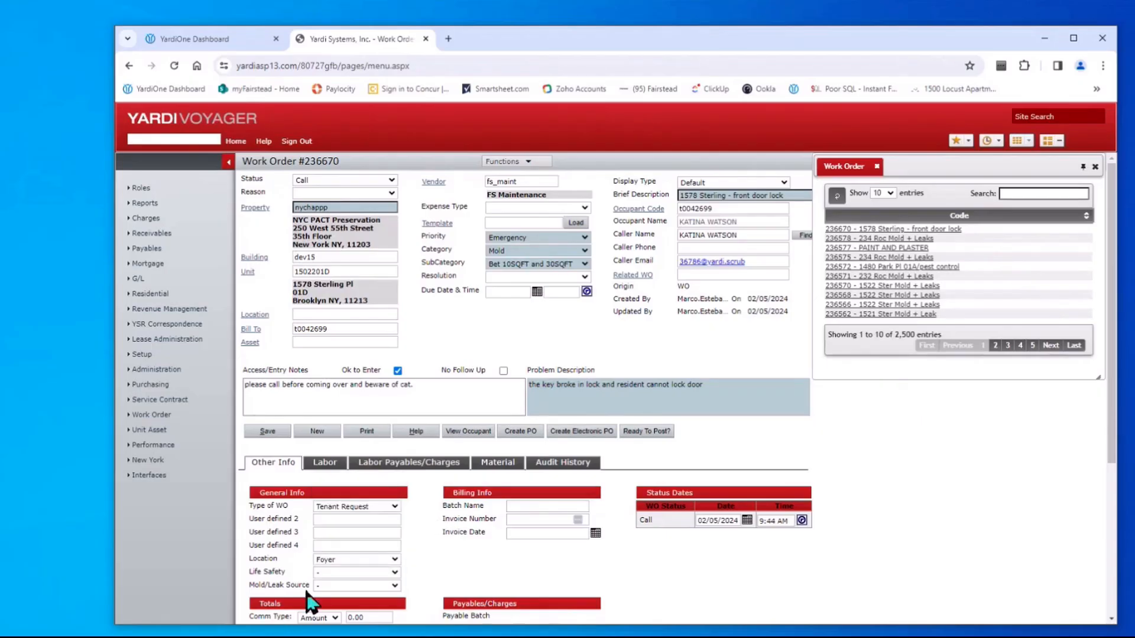
click(393, 585)
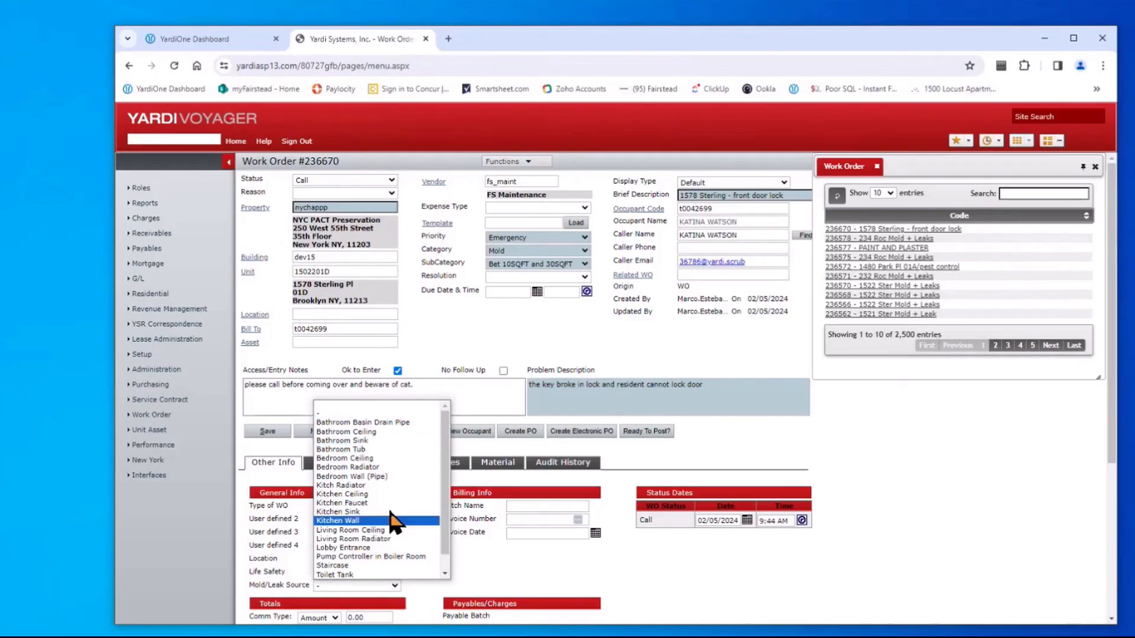
scroll(446, 517, down, 1)
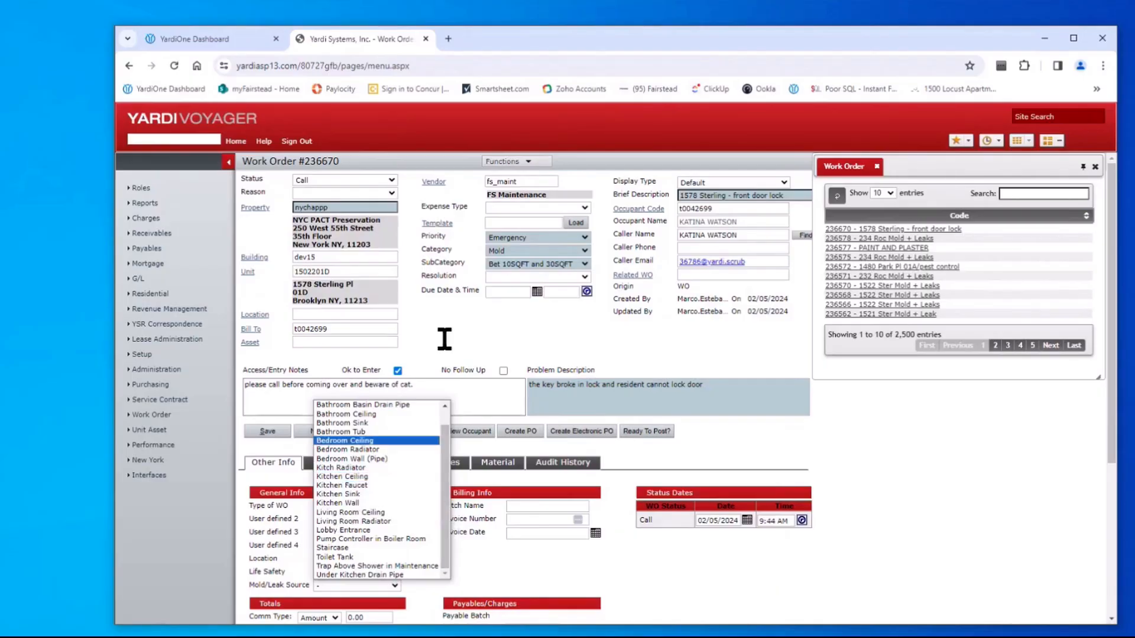
click(583, 251)
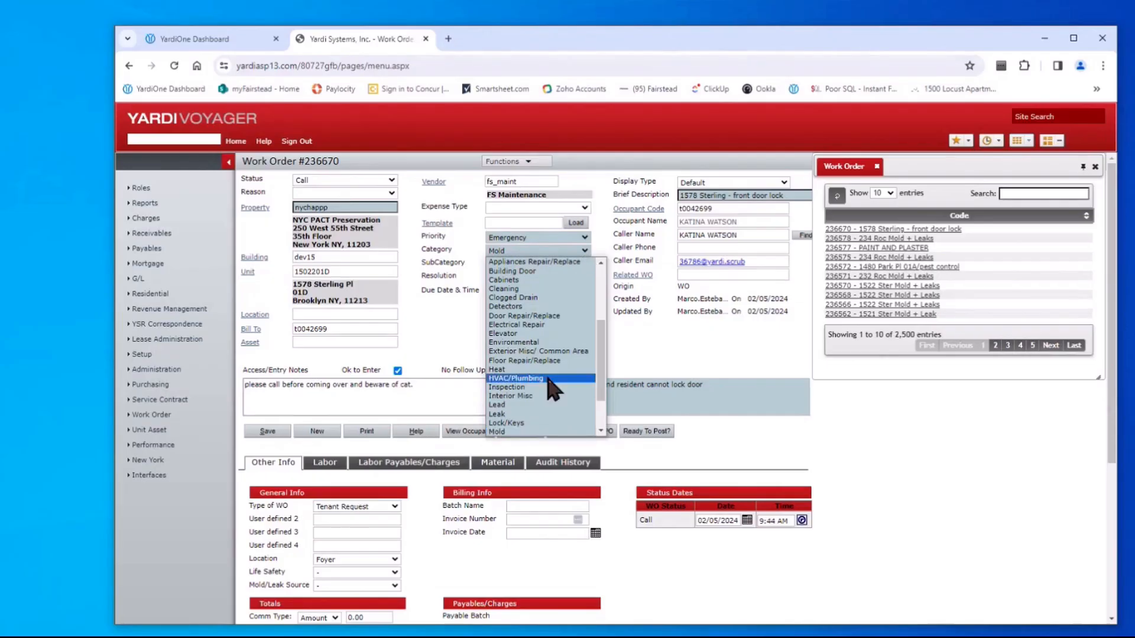
scroll(550, 393, down, 2)
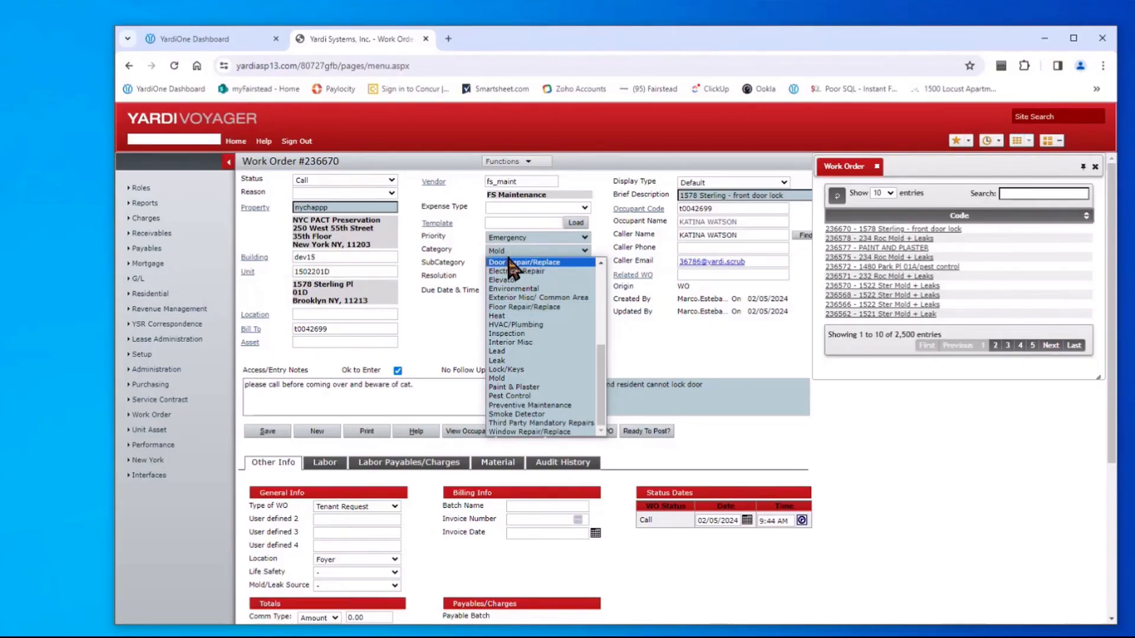
click(434, 330)
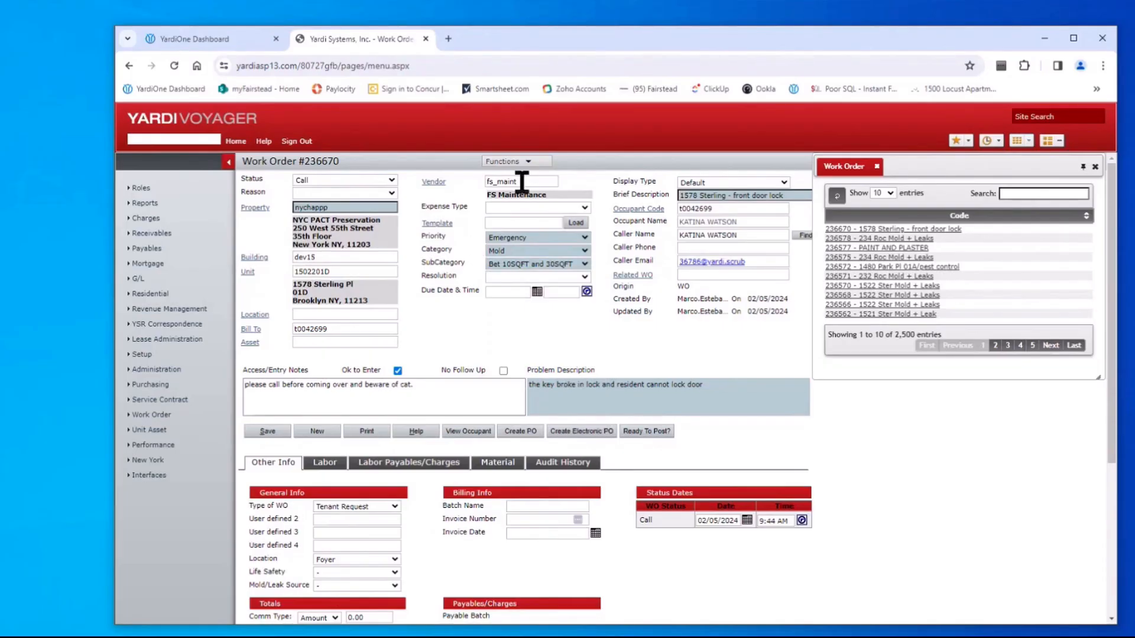
Add a new memo to work order 236670 with Type NYCHA and Result SUBMITTED-311, and save it
click(515, 162)
click(509, 196)
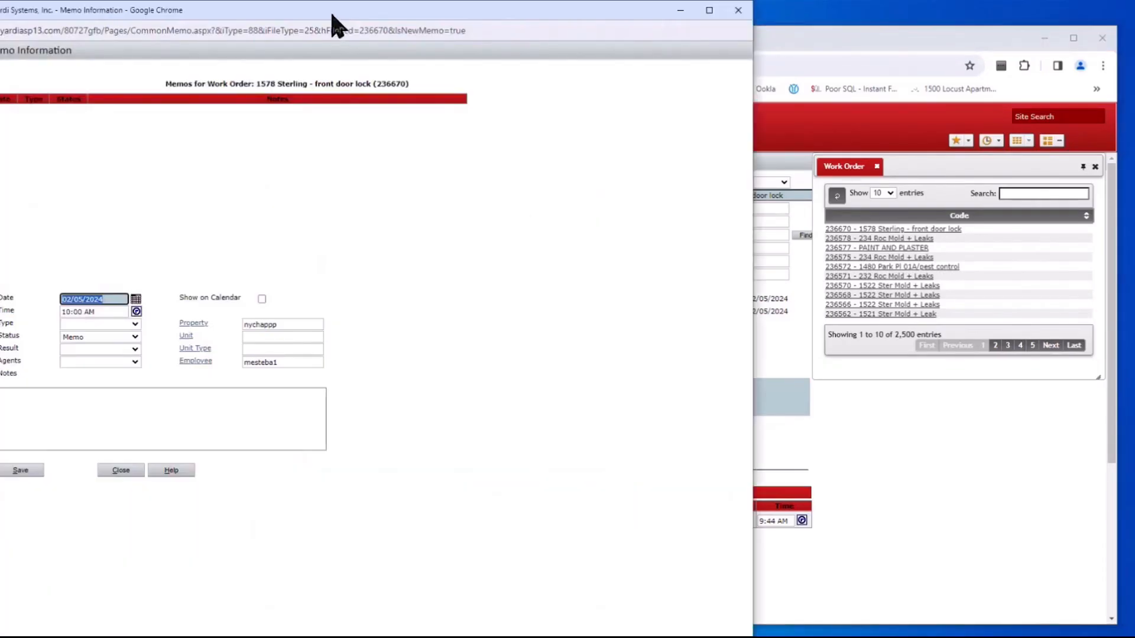
drag(337, 11, 585, 43)
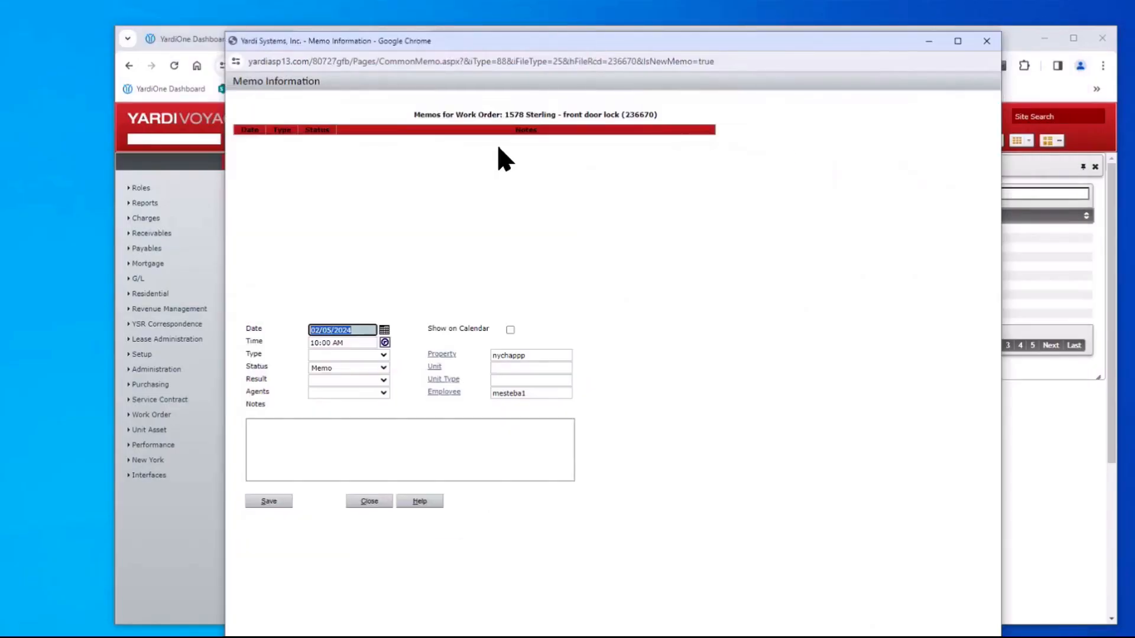
click(383, 355)
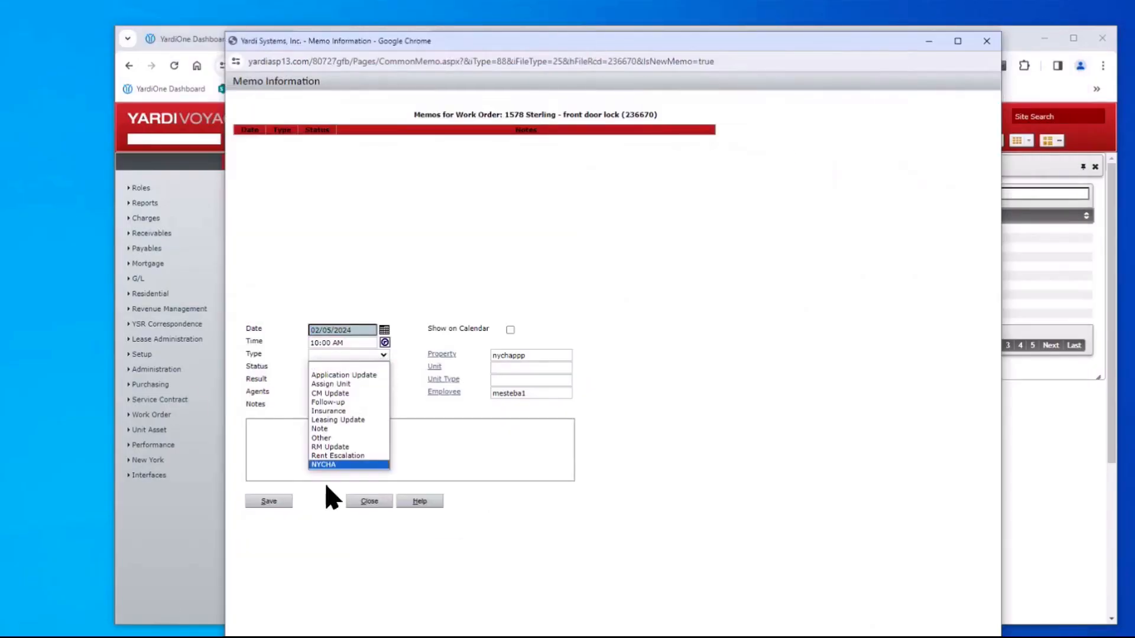
click(332, 465)
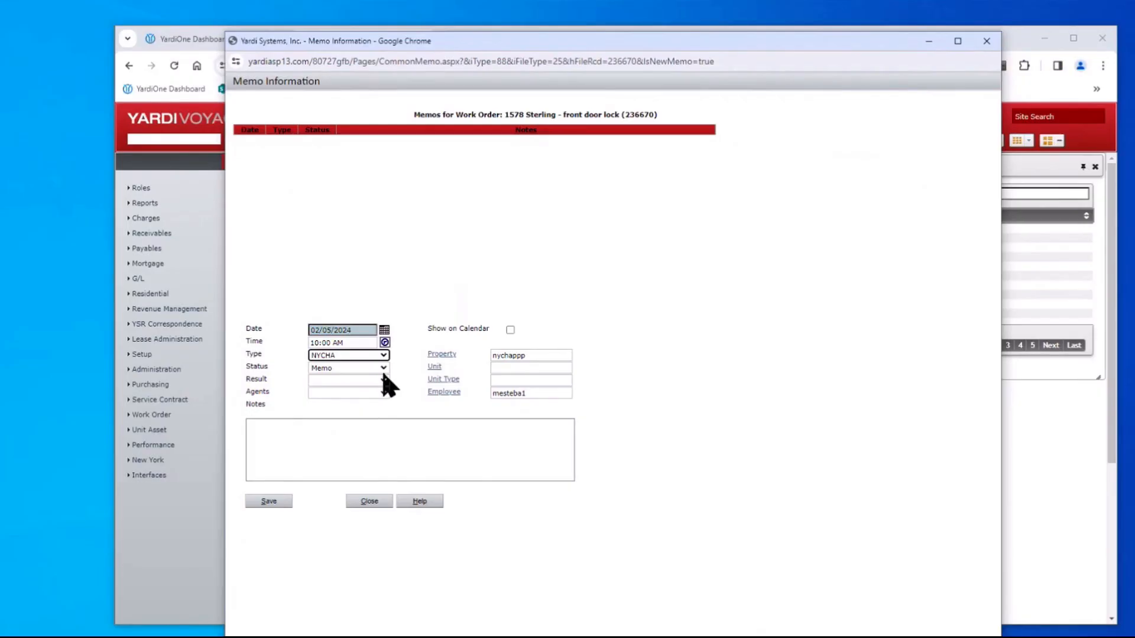
click(384, 380)
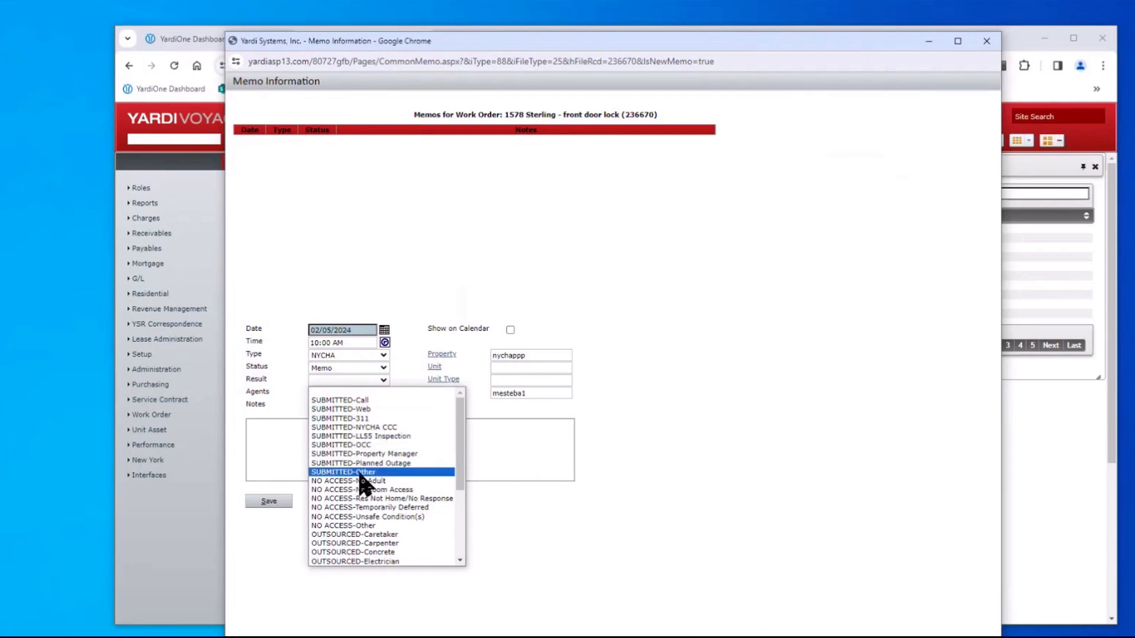
click(376, 419)
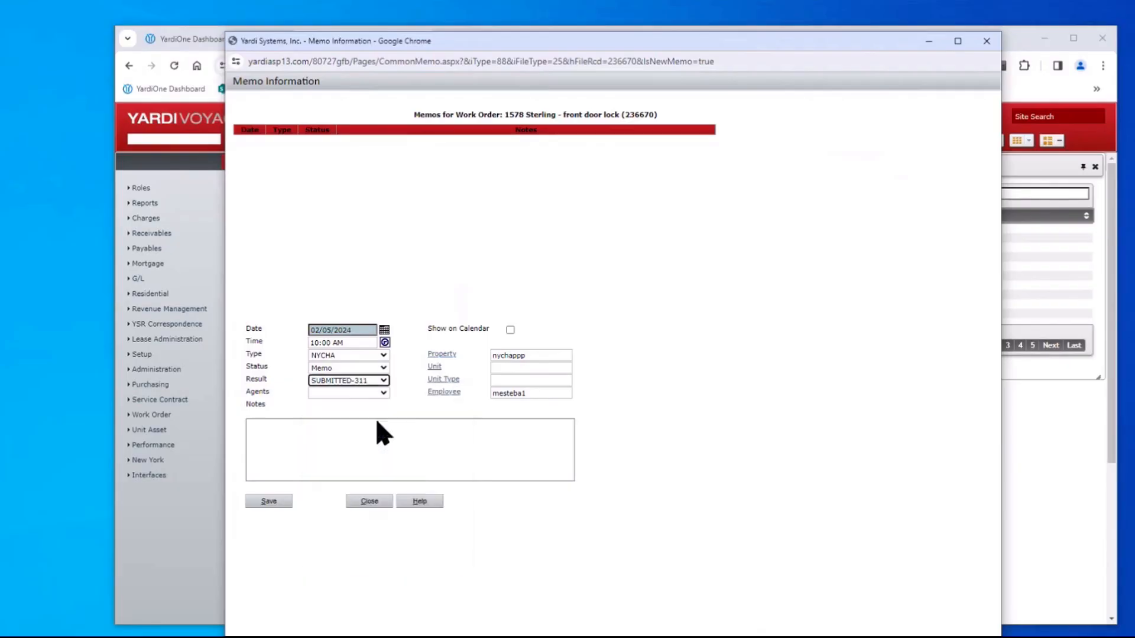
click(266, 502)
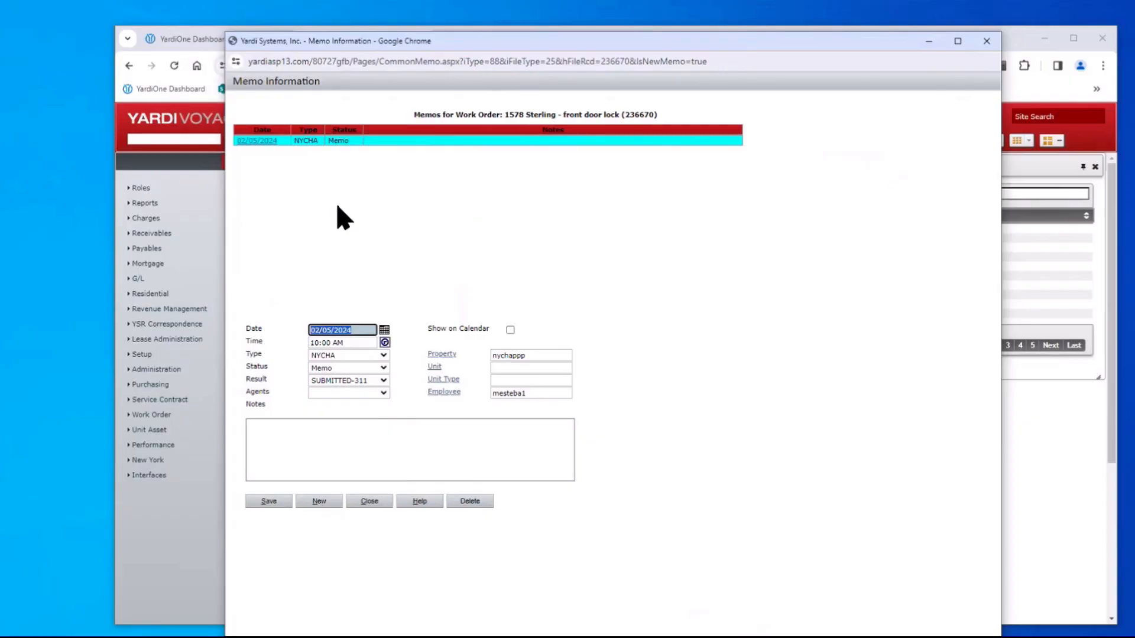
drag(597, 31, 604, 67)
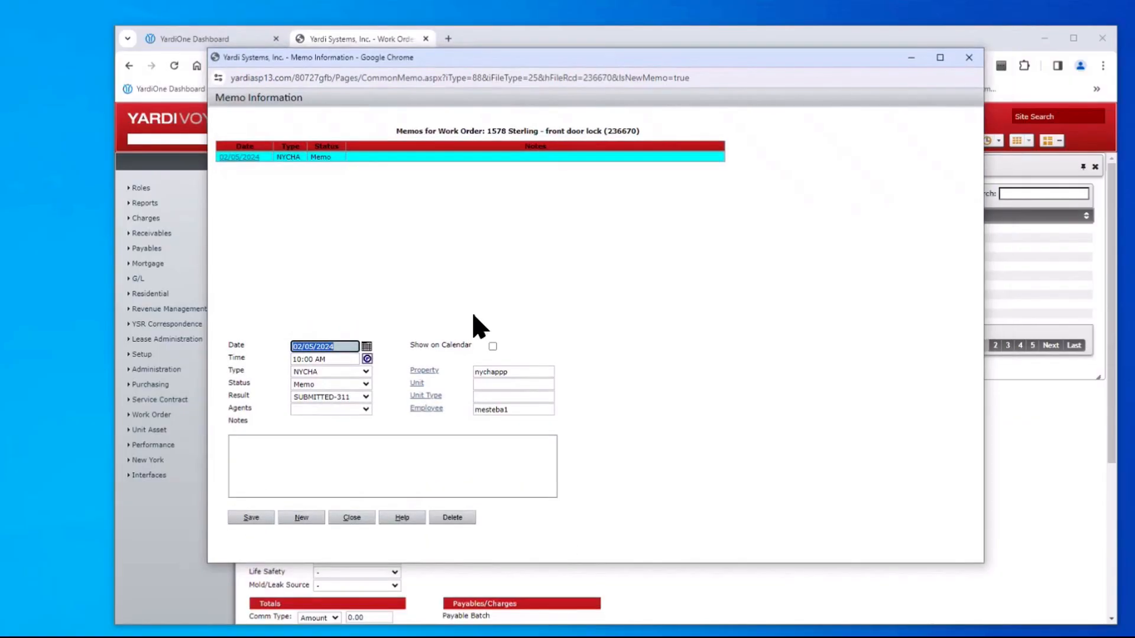
Save a second NYCHA memo with result NO ACCESS-Res Not Home/No Response, then reopen the SUBMITTED-311 memo
click(315, 521)
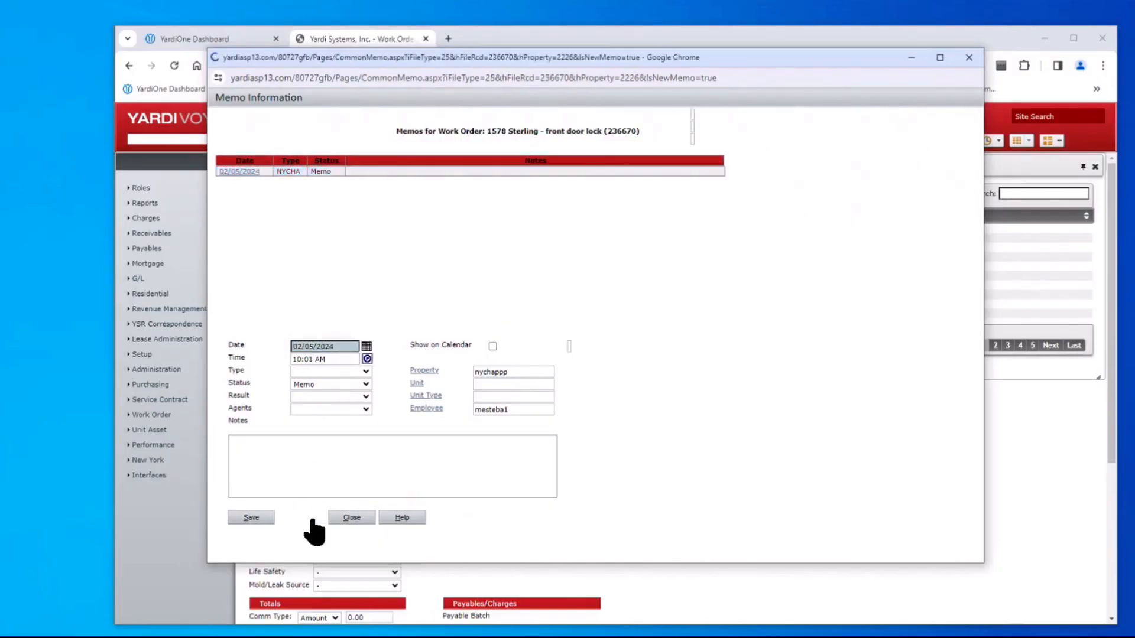
click(365, 371)
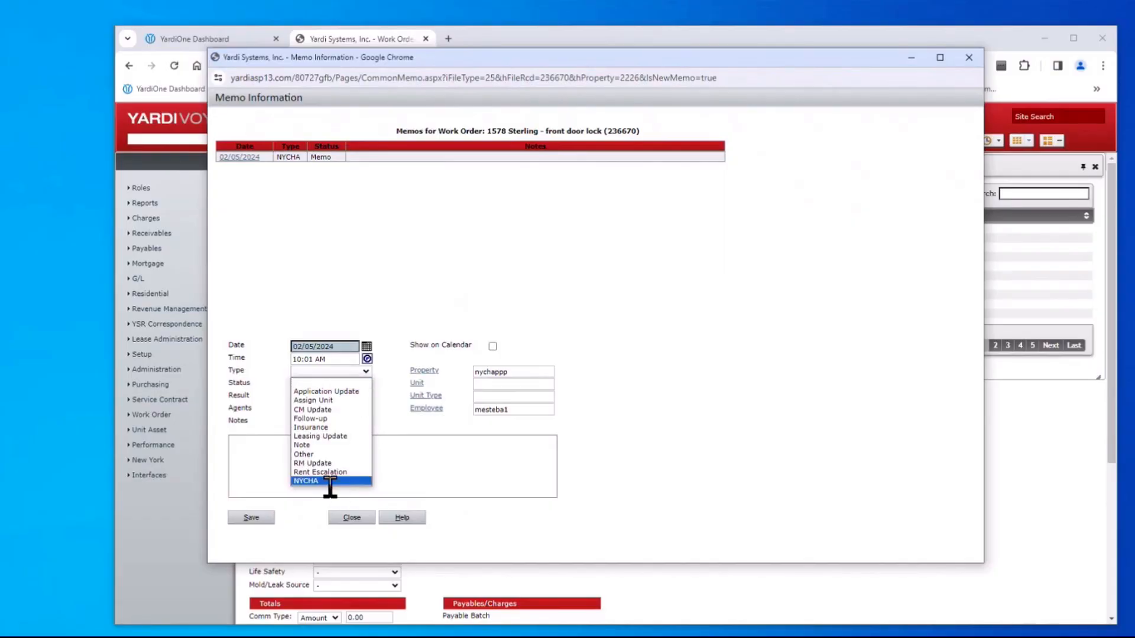
click(327, 481)
click(354, 397)
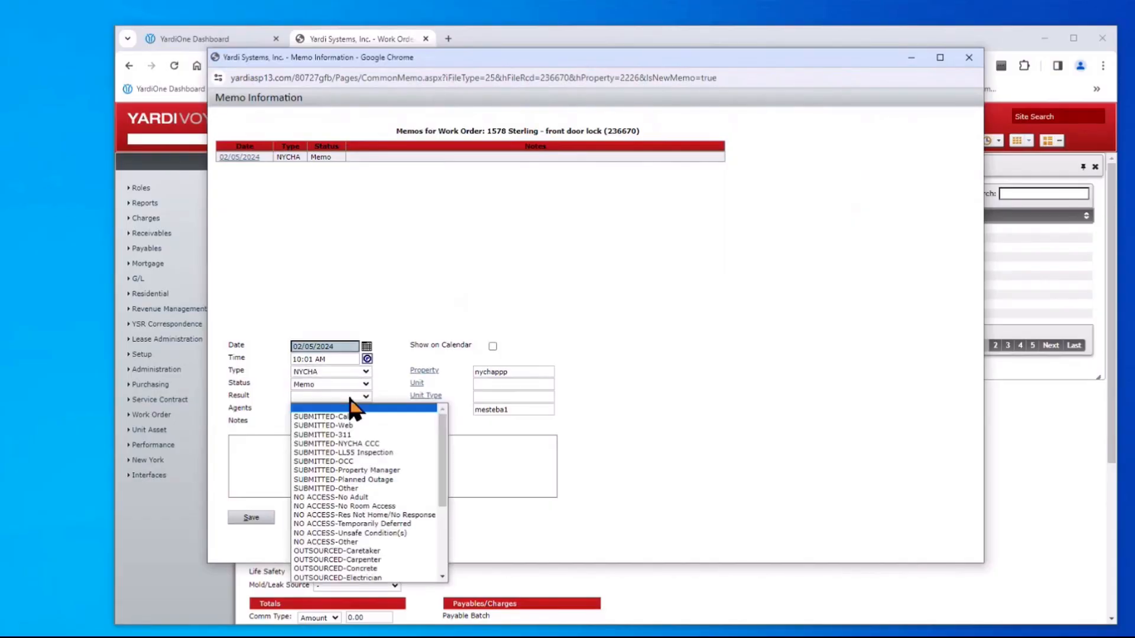
click(362, 515)
click(252, 518)
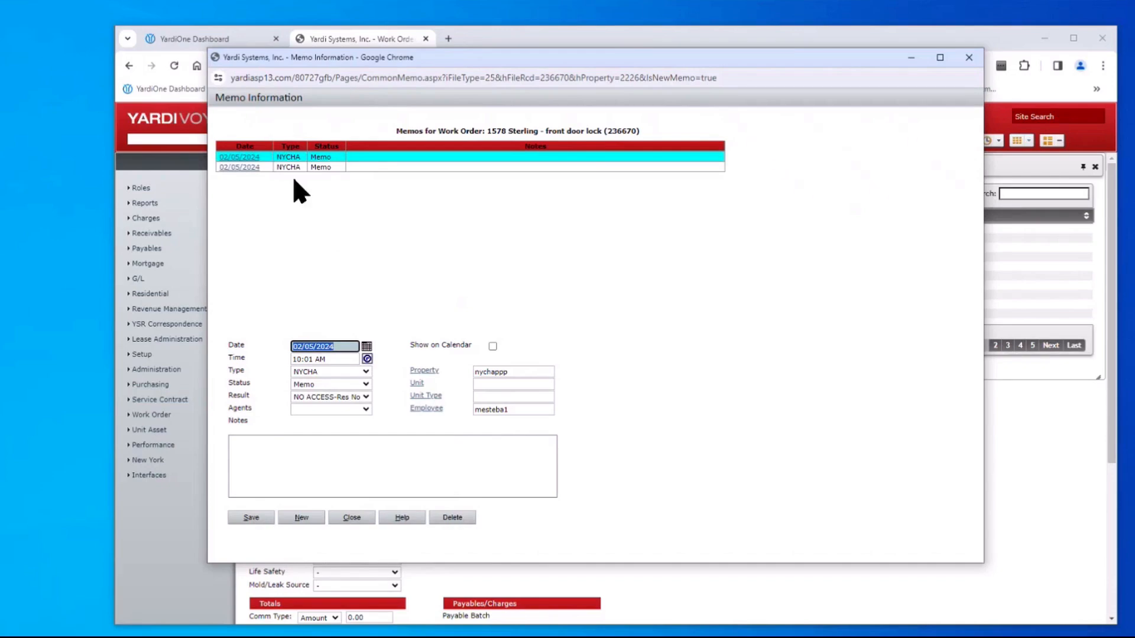
click(240, 168)
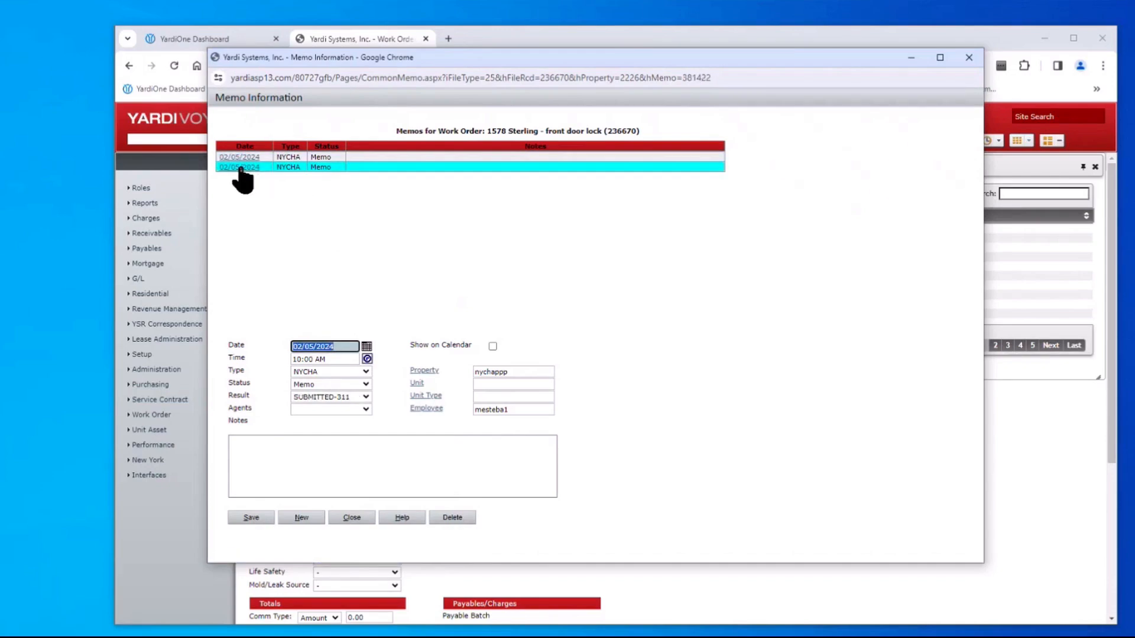
Add the note 'Submitted -311' to the SUBMITTED-311 memo and save it
click(275, 445)
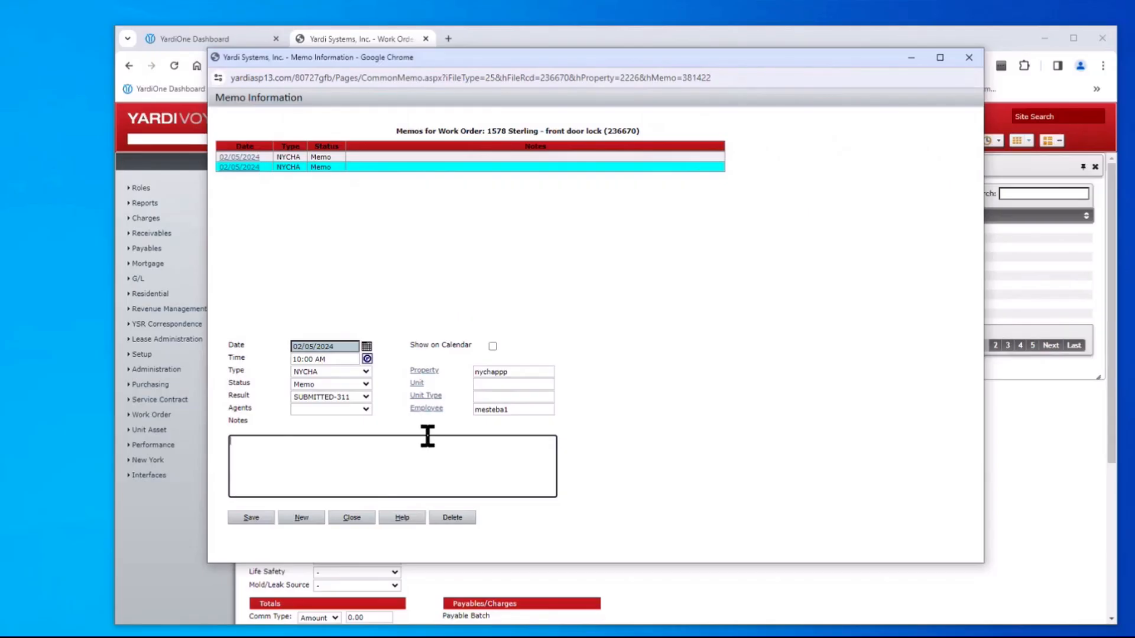
text(Submitted )
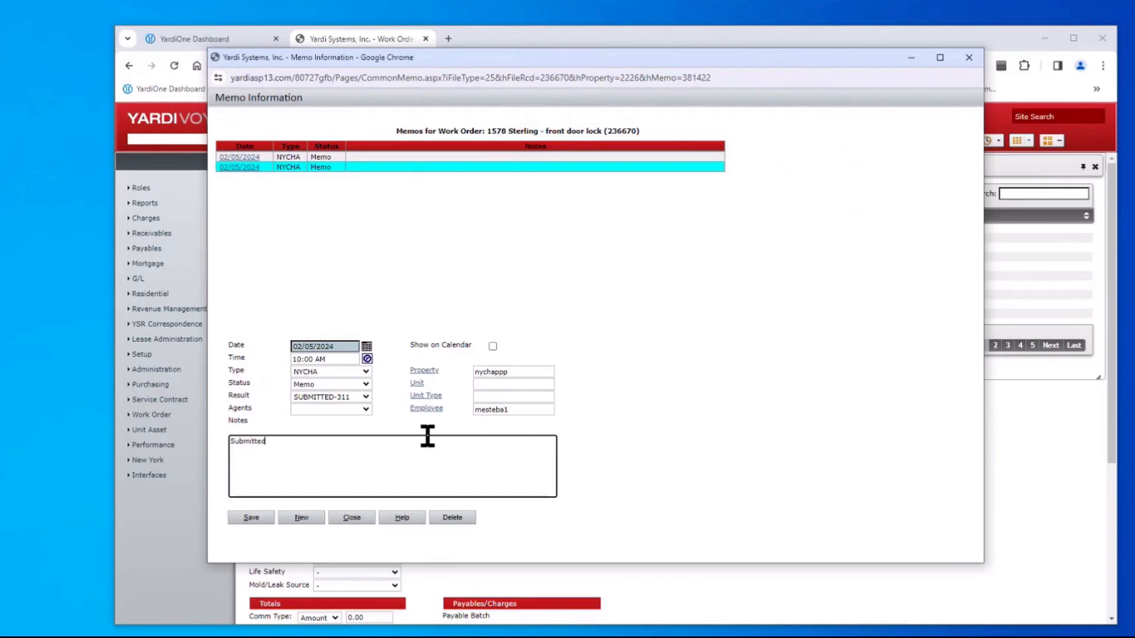
text(-311)
click(251, 519)
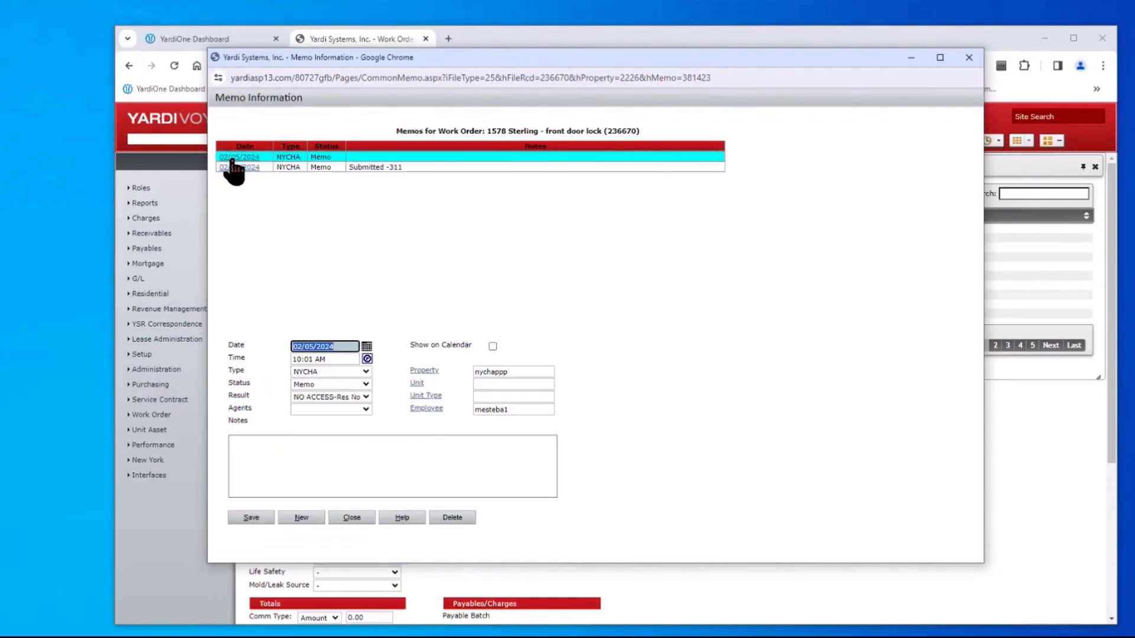
Add the note 'No Access - Res not home' to the NO ACCESS memo and save it
click(246, 466)
text(No Acc)
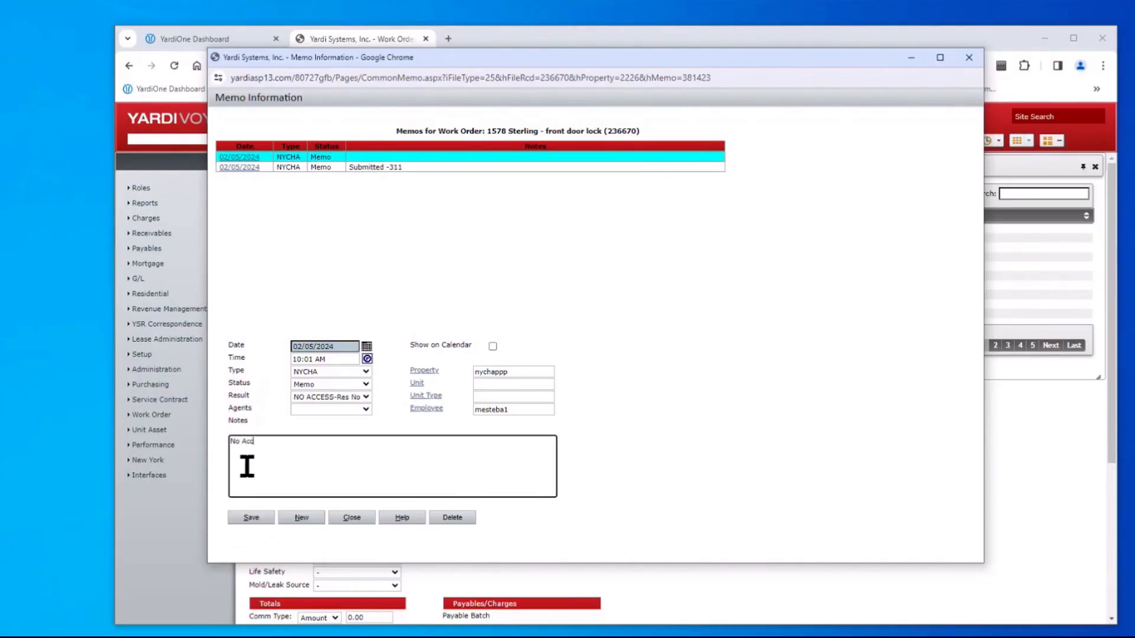
text(ess - Res not home)
click(248, 521)
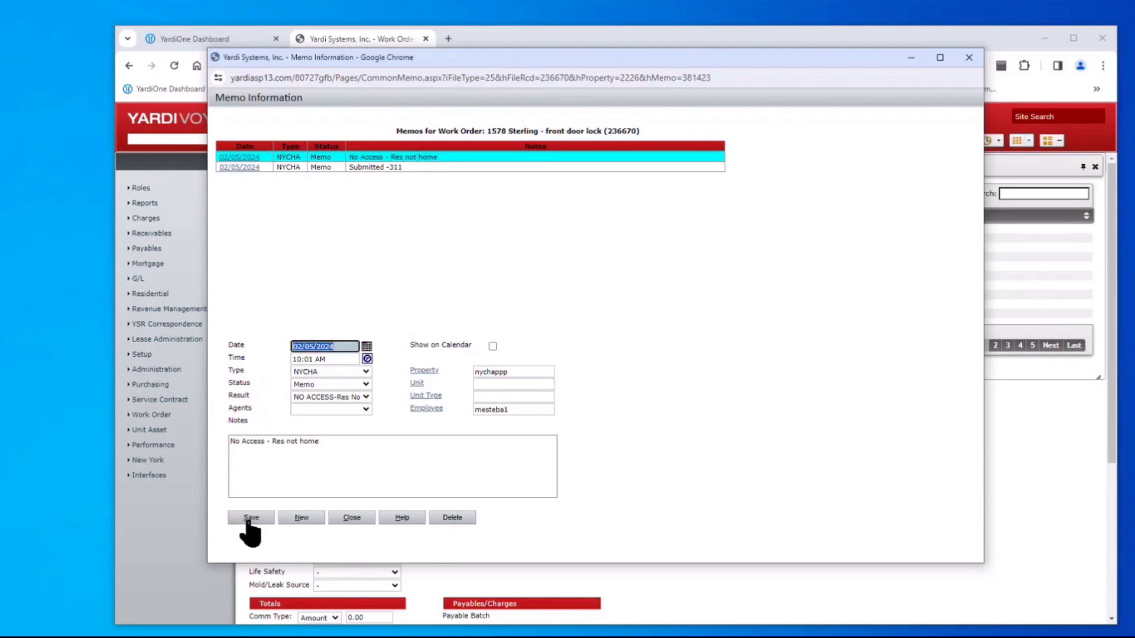
click(300, 518)
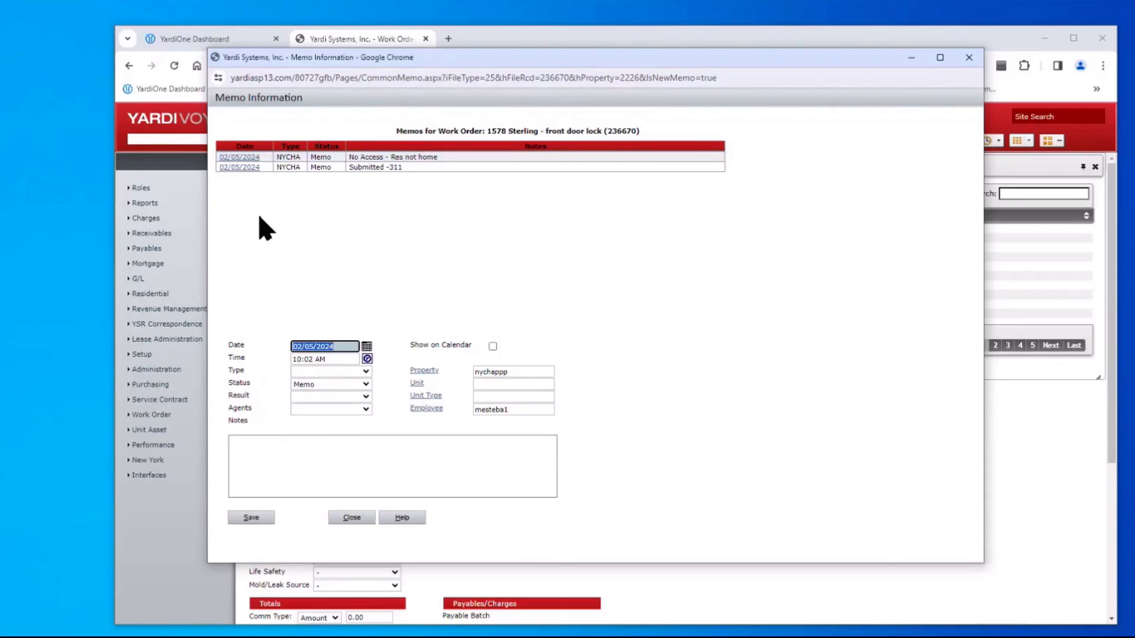
Save a NYCHA memo with result NO ACCESS-No Adult and the note 'No Access - No adult'
click(317, 371)
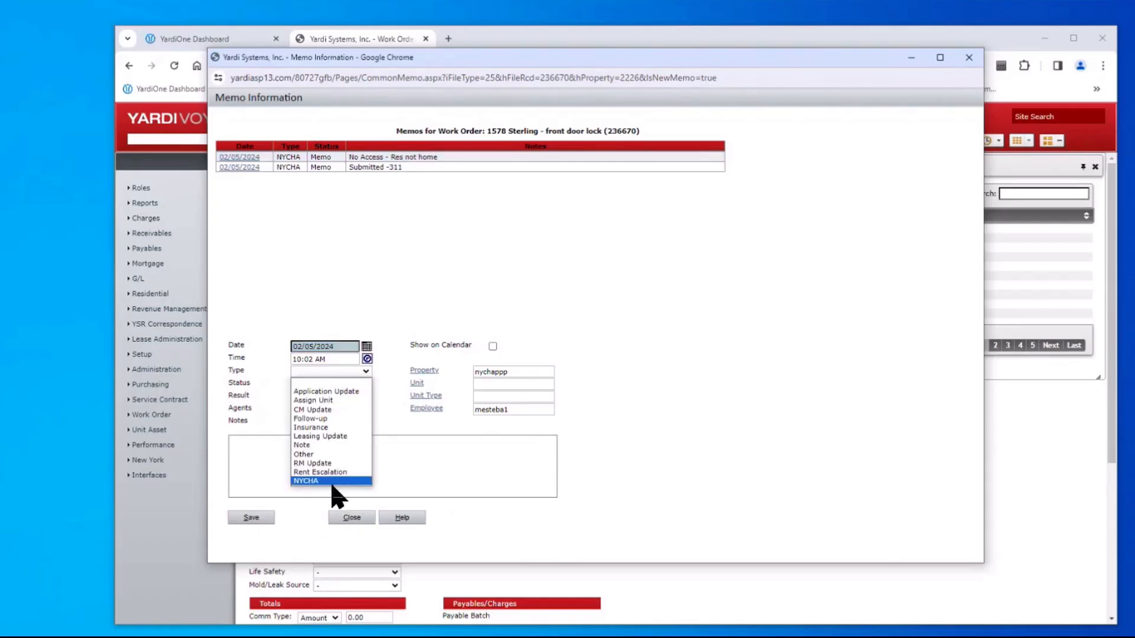
click(329, 479)
click(327, 396)
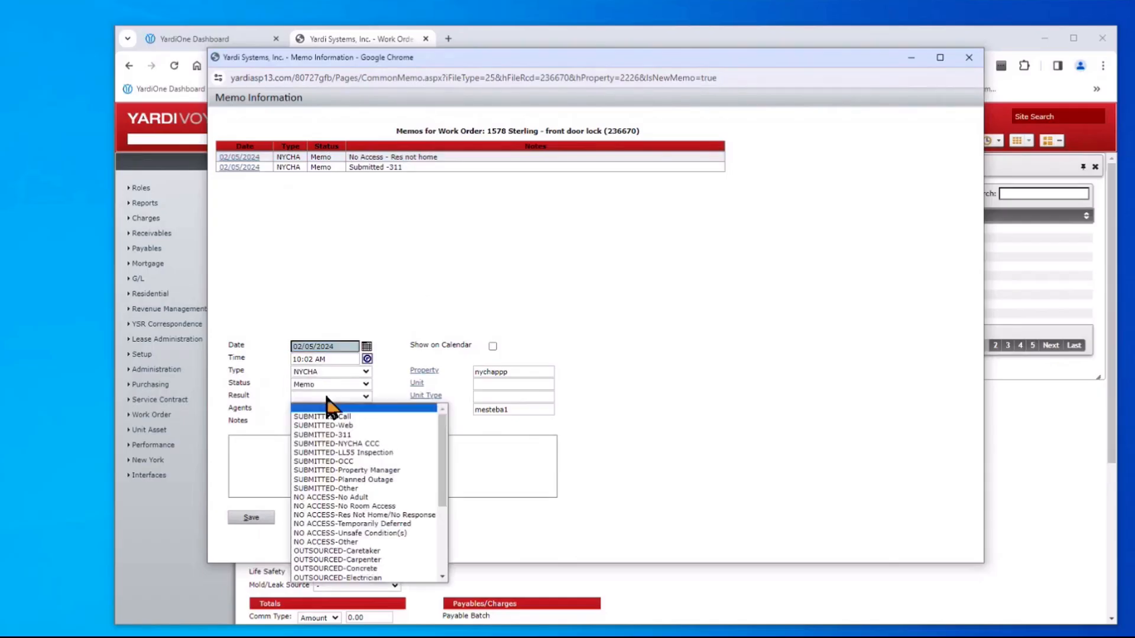
click(343, 497)
click(324, 482)
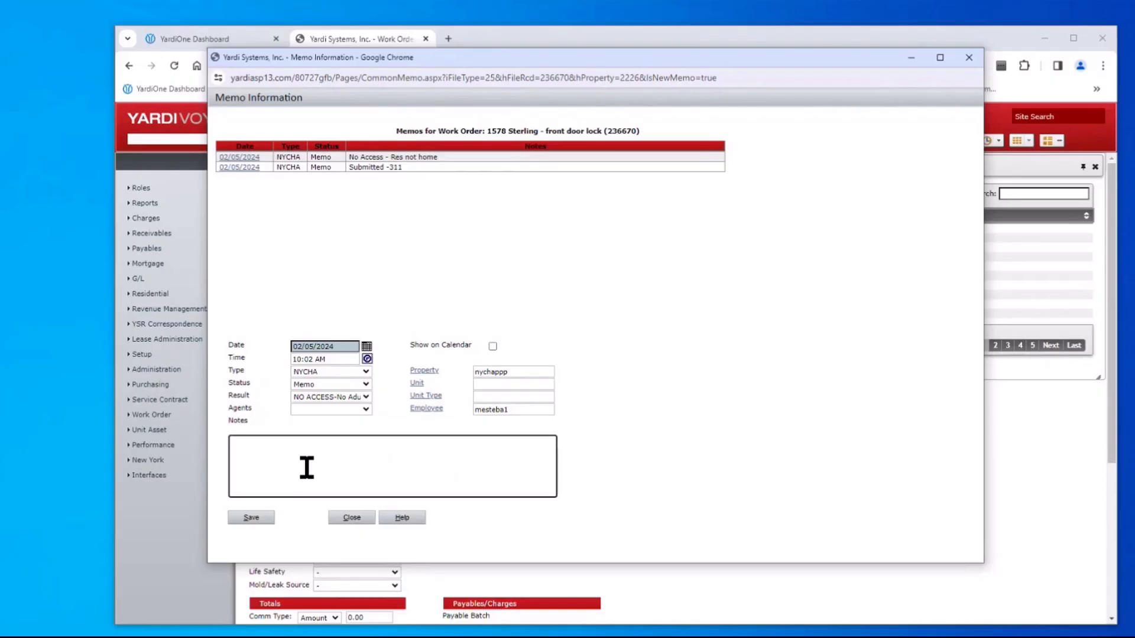
text(No Access - No adult)
click(245, 522)
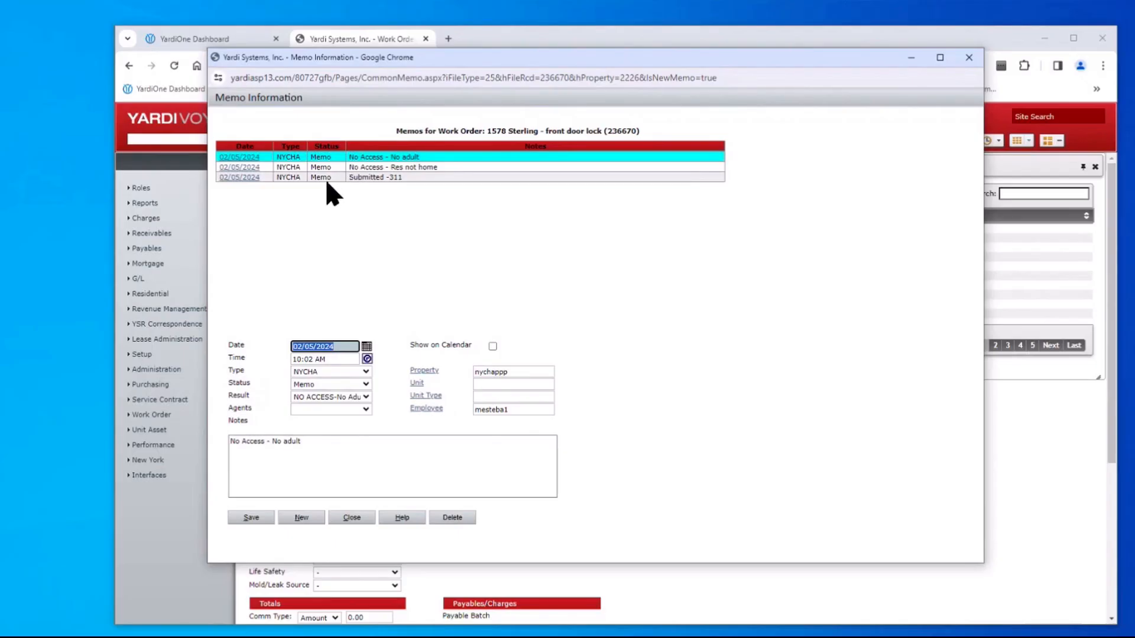
Review the memo Result options and close the list without changing anything
click(366, 397)
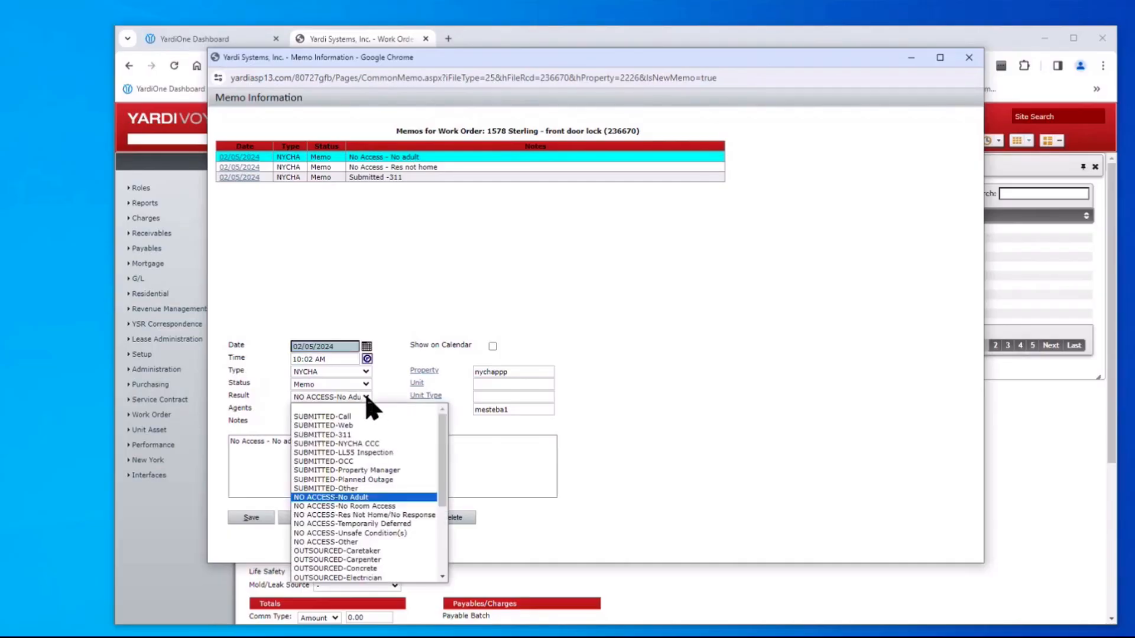
drag(443, 450, 443, 539)
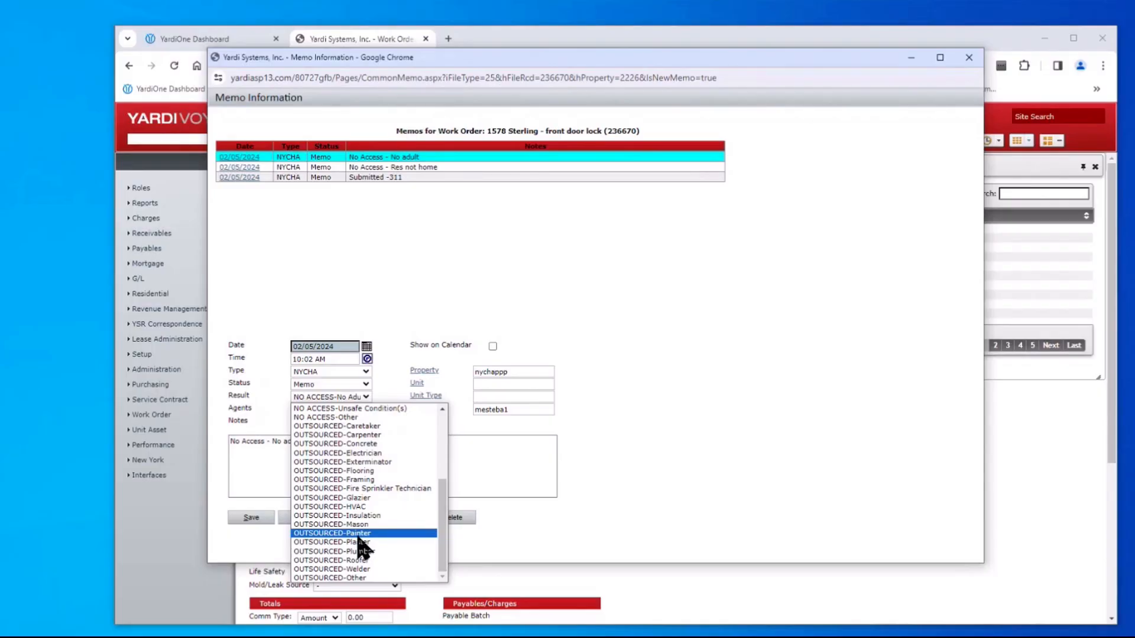
click(452, 254)
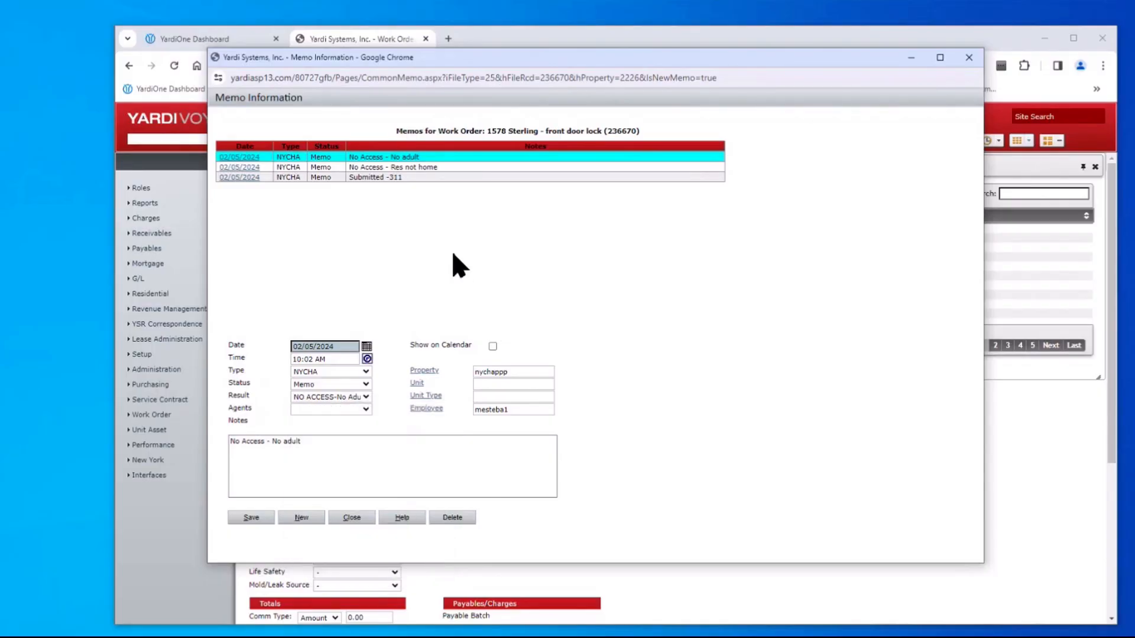